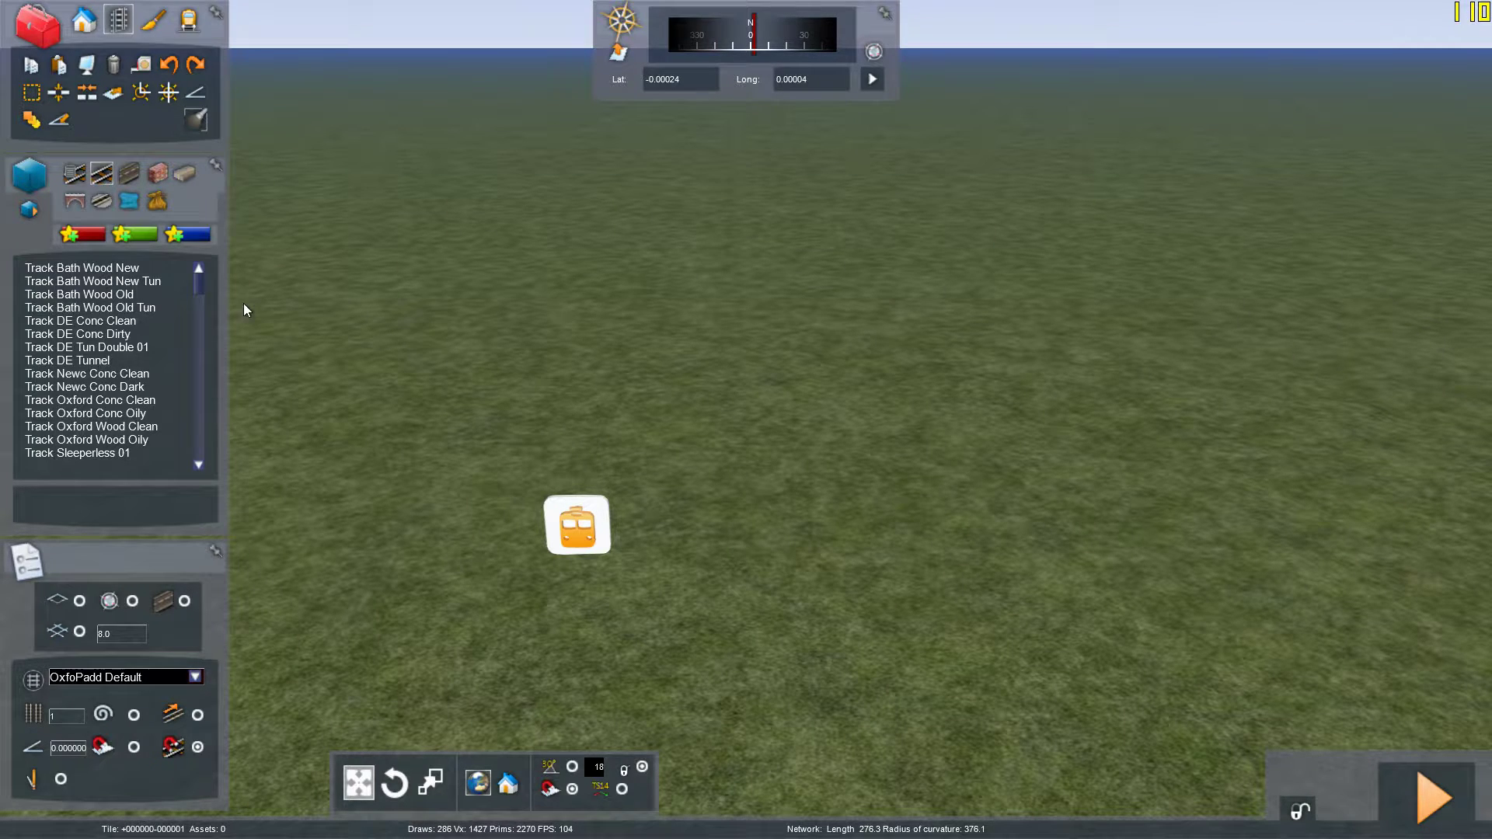
# Lay a winding stretch of Track Bath Wood Old across the flat terrain in consecutive curved sections
pyautogui.click(168, 308)
pyautogui.click(161, 296)
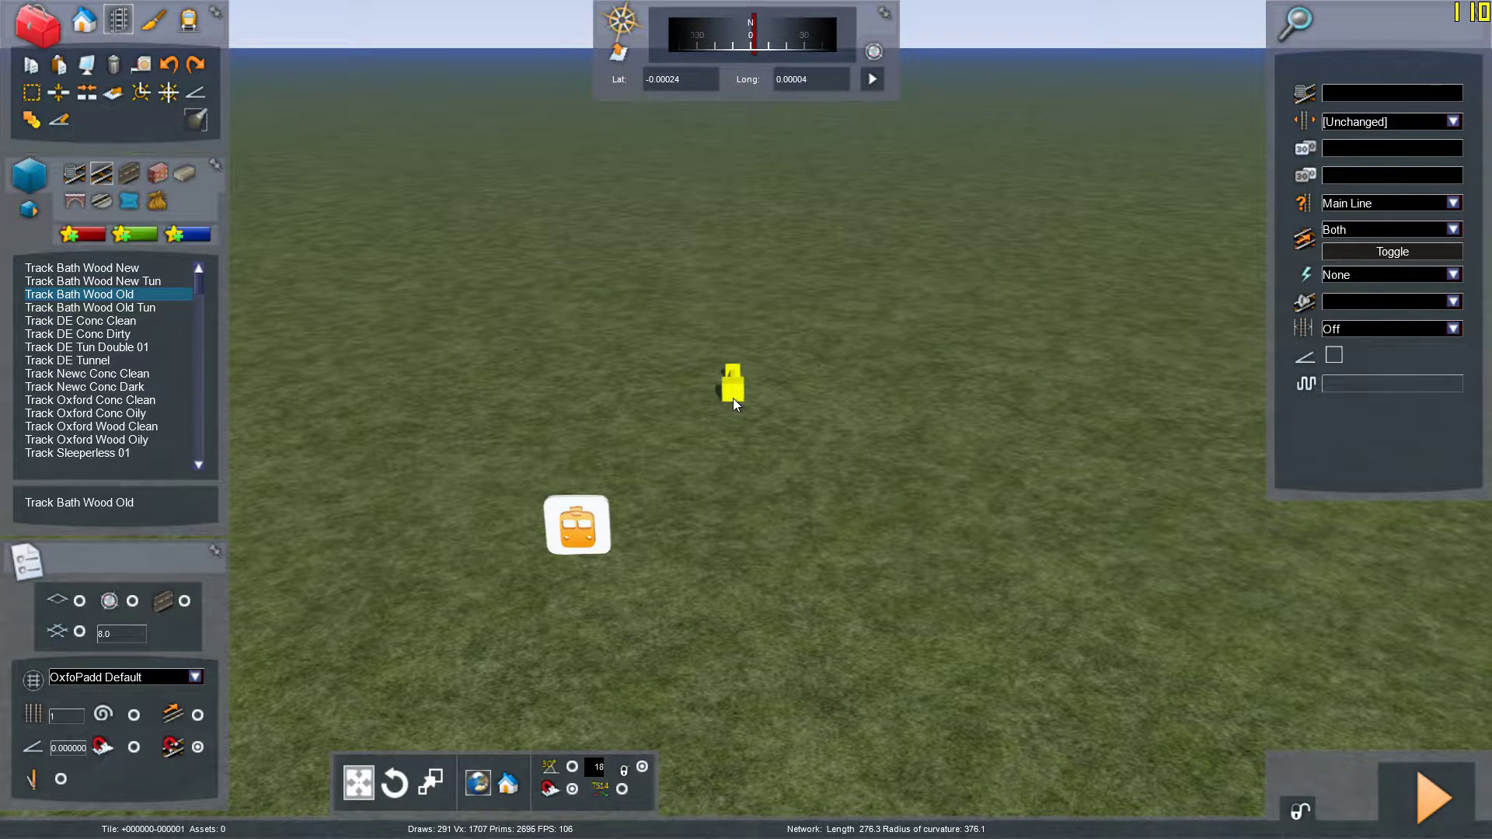
pyautogui.scroll(-5, 677, 392)
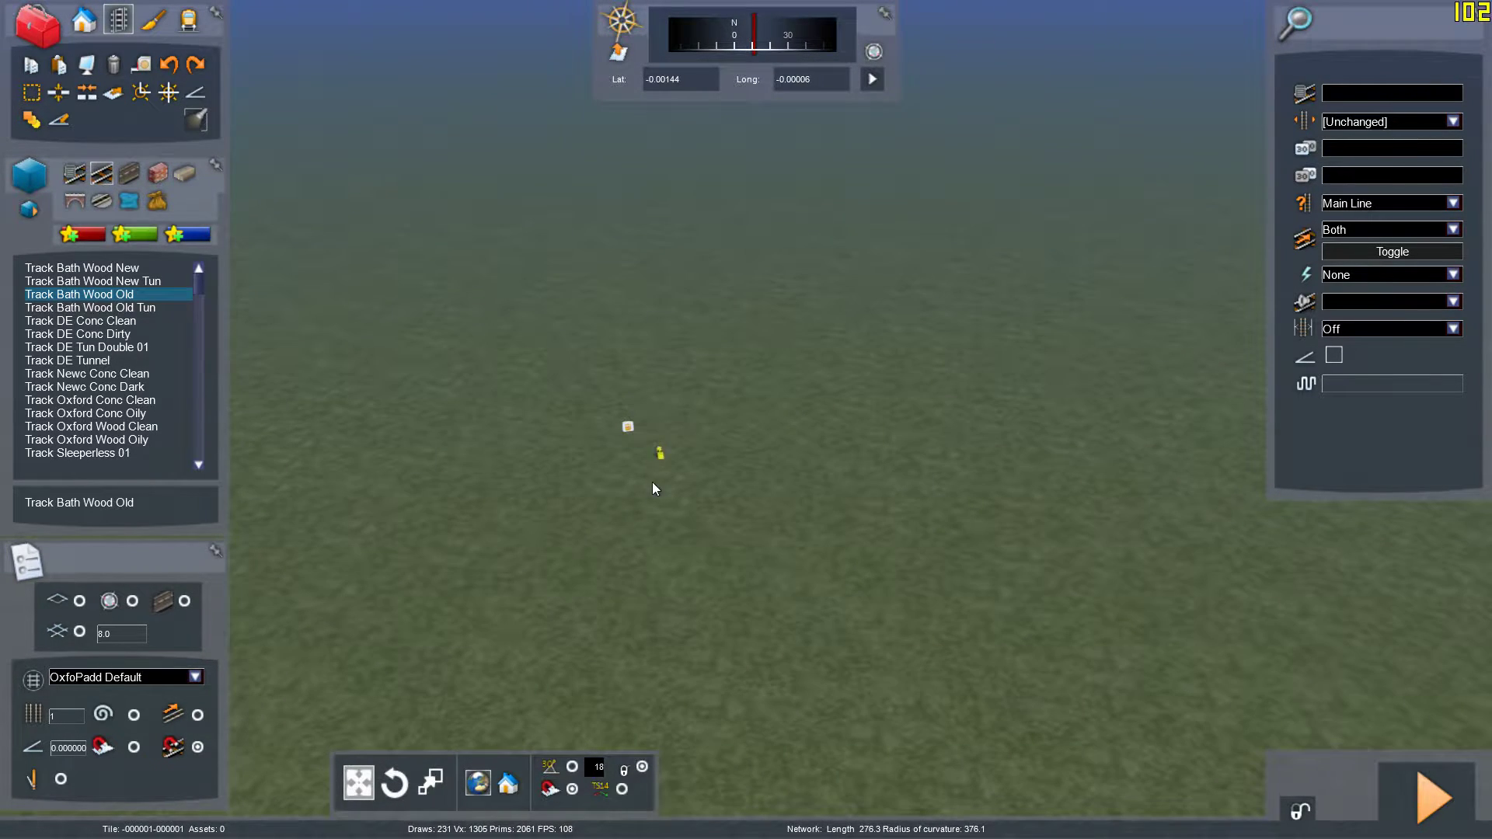
pyautogui.scroll(-3, 655, 465)
pyautogui.moveTo(655, 465); pyautogui.dragTo(658, 381, button='right')
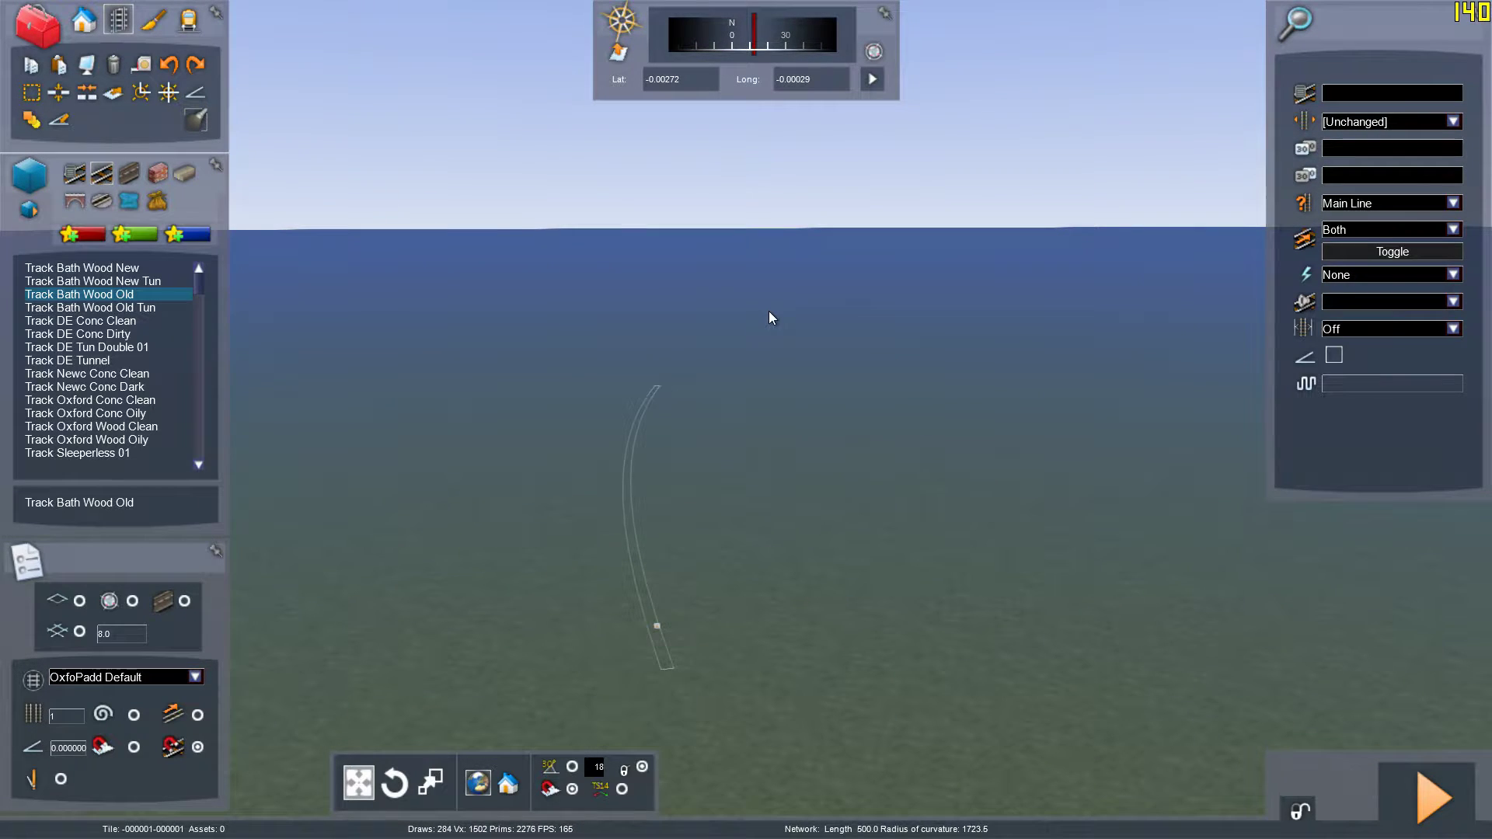
pyautogui.click(804, 334)
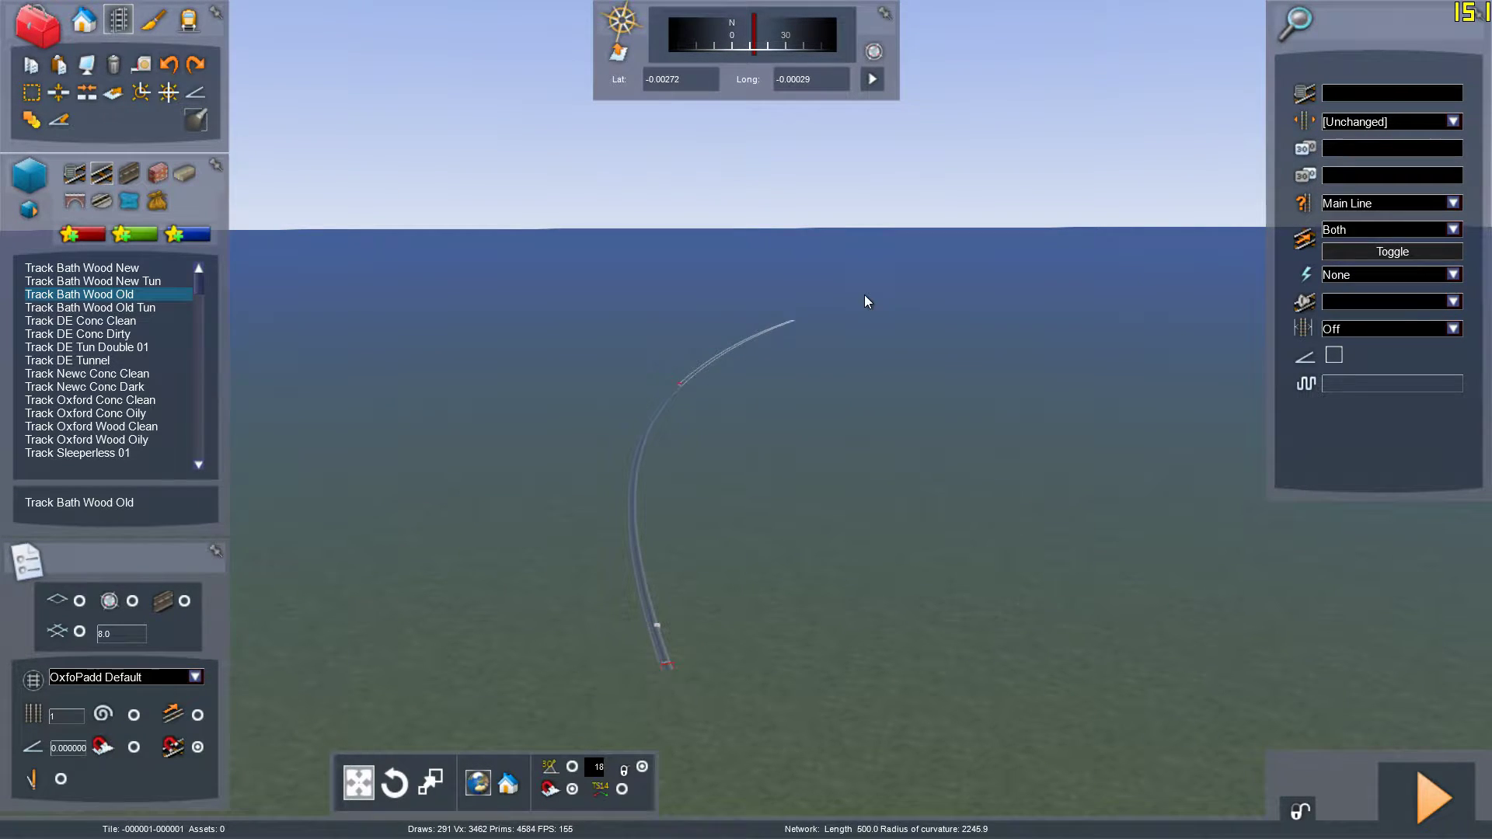
pyautogui.click(613, 282)
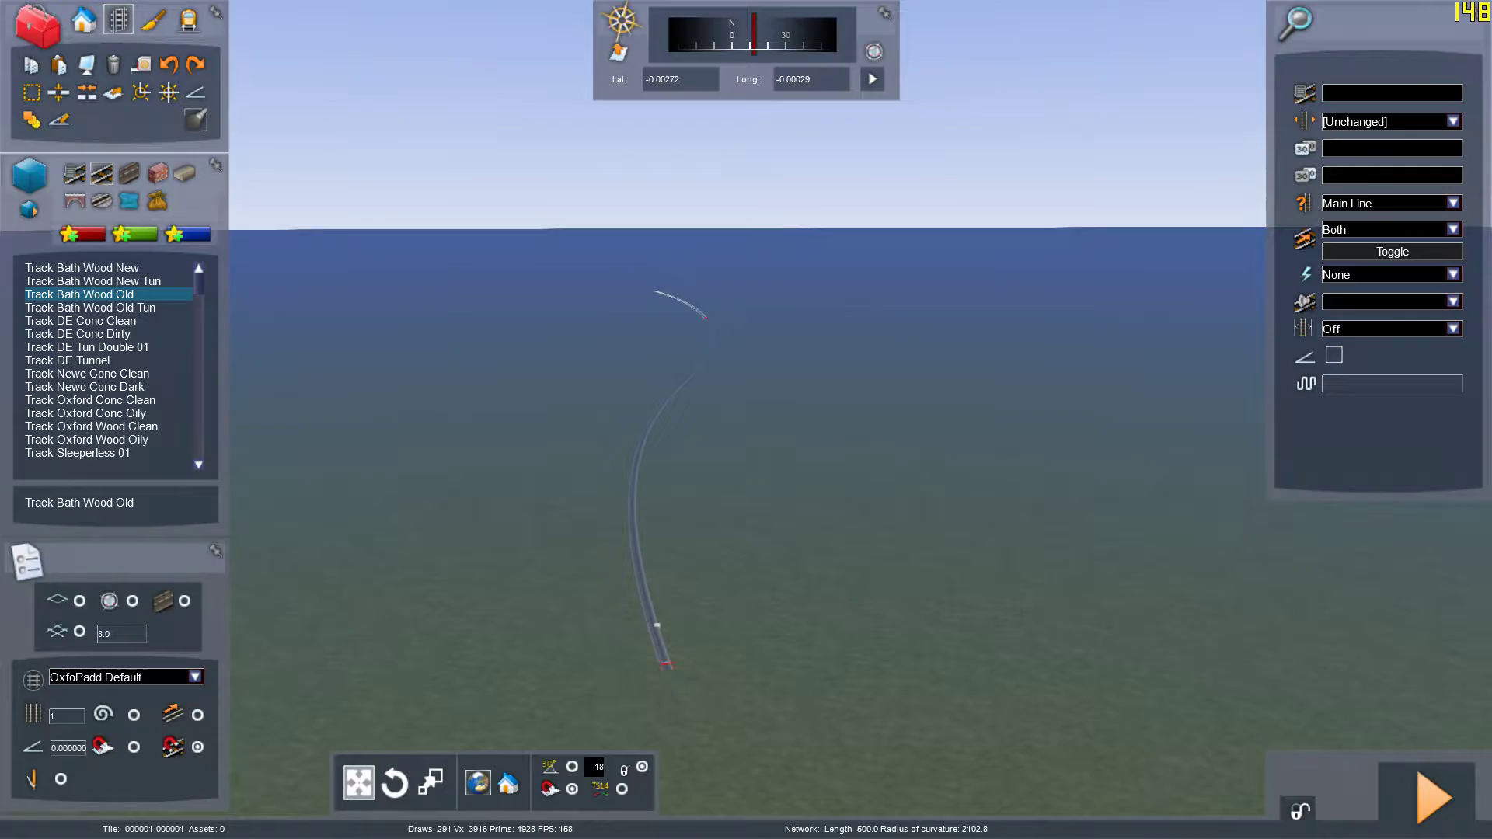
pyautogui.rightClick(612, 279)
pyautogui.rightClick(612, 280)
pyautogui.moveTo(612, 280)
pyautogui.mouseDown(button='right')
pyautogui.moveTo(595, 354)
pyautogui.moveTo(594, 272)
pyautogui.mouseUp(button='right')
# Set up terrain painting at a fixed height with a brush size of 100 and a height of 100
pyautogui.scroll(8, 595, 319)
pyautogui.moveTo(466, 167); pyautogui.dragTo(448, 194, button='right')
pyautogui.scroll(-4, 448, 194)
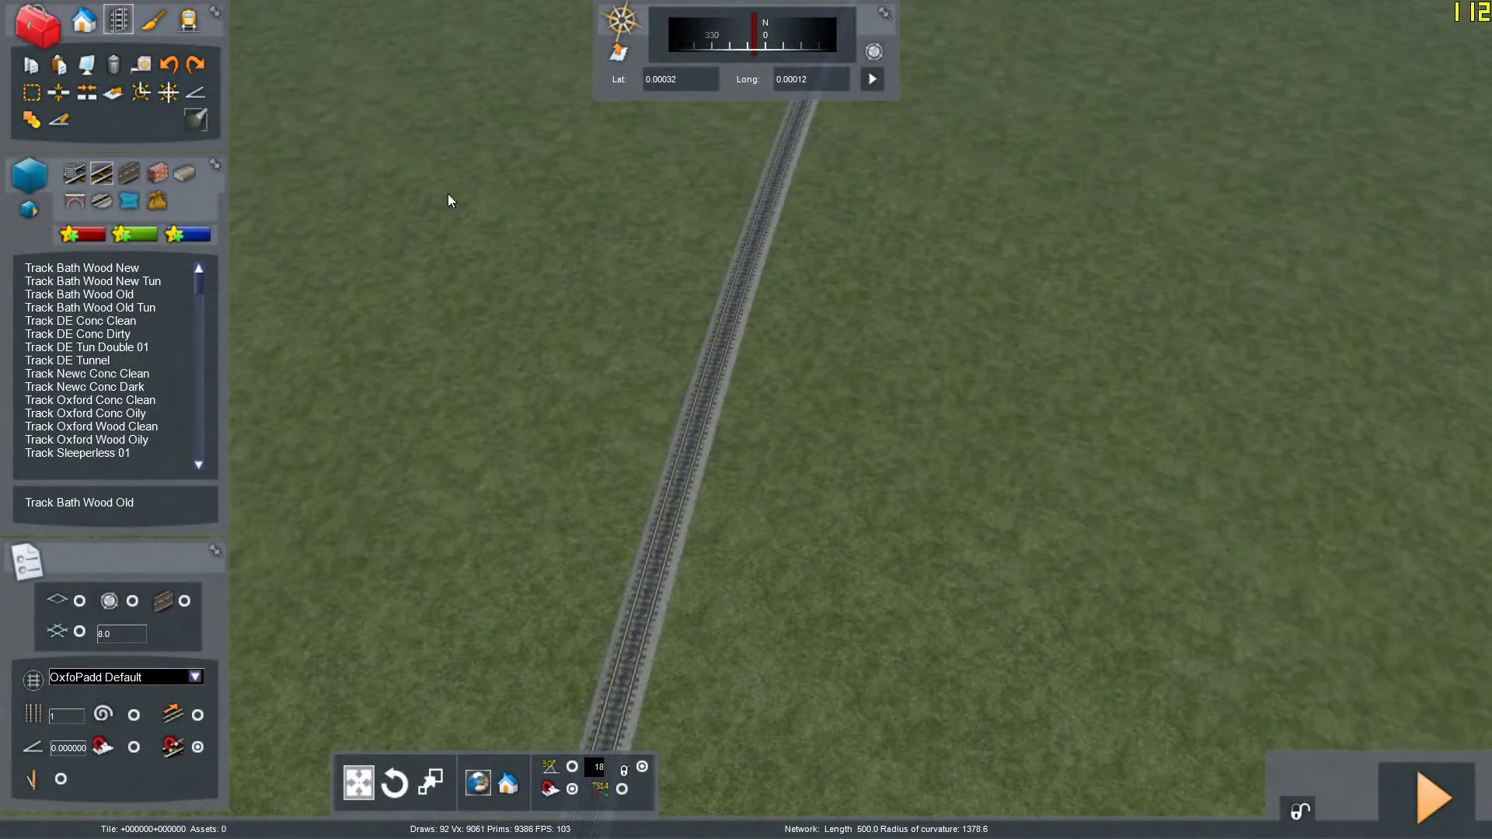
pyautogui.click(154, 34)
pyautogui.moveTo(585, 341); pyautogui.dragTo(584, 311, button='right')
pyautogui.scroll(4, 576, 334)
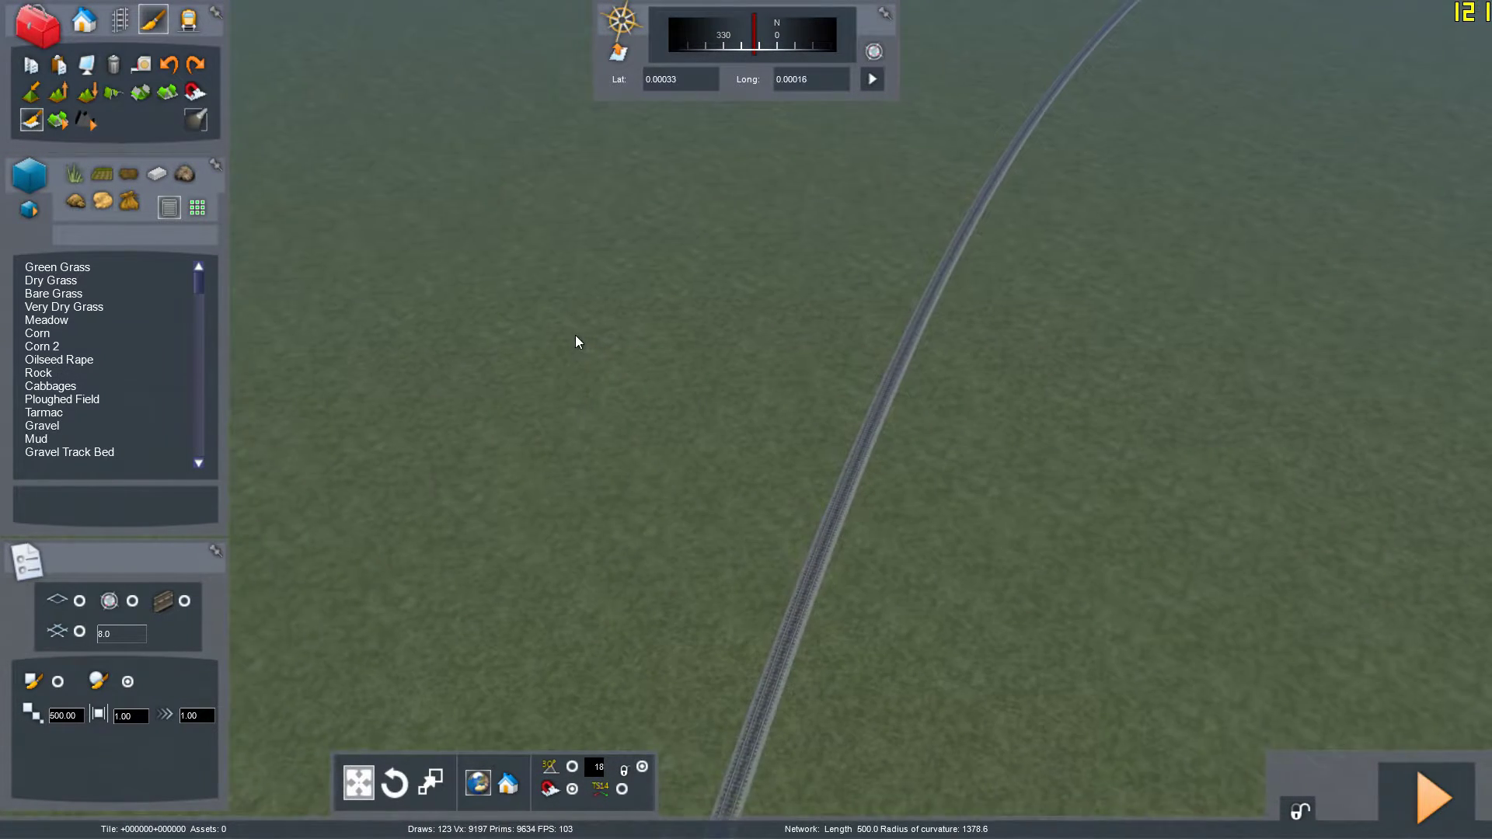
pyautogui.click(141, 94)
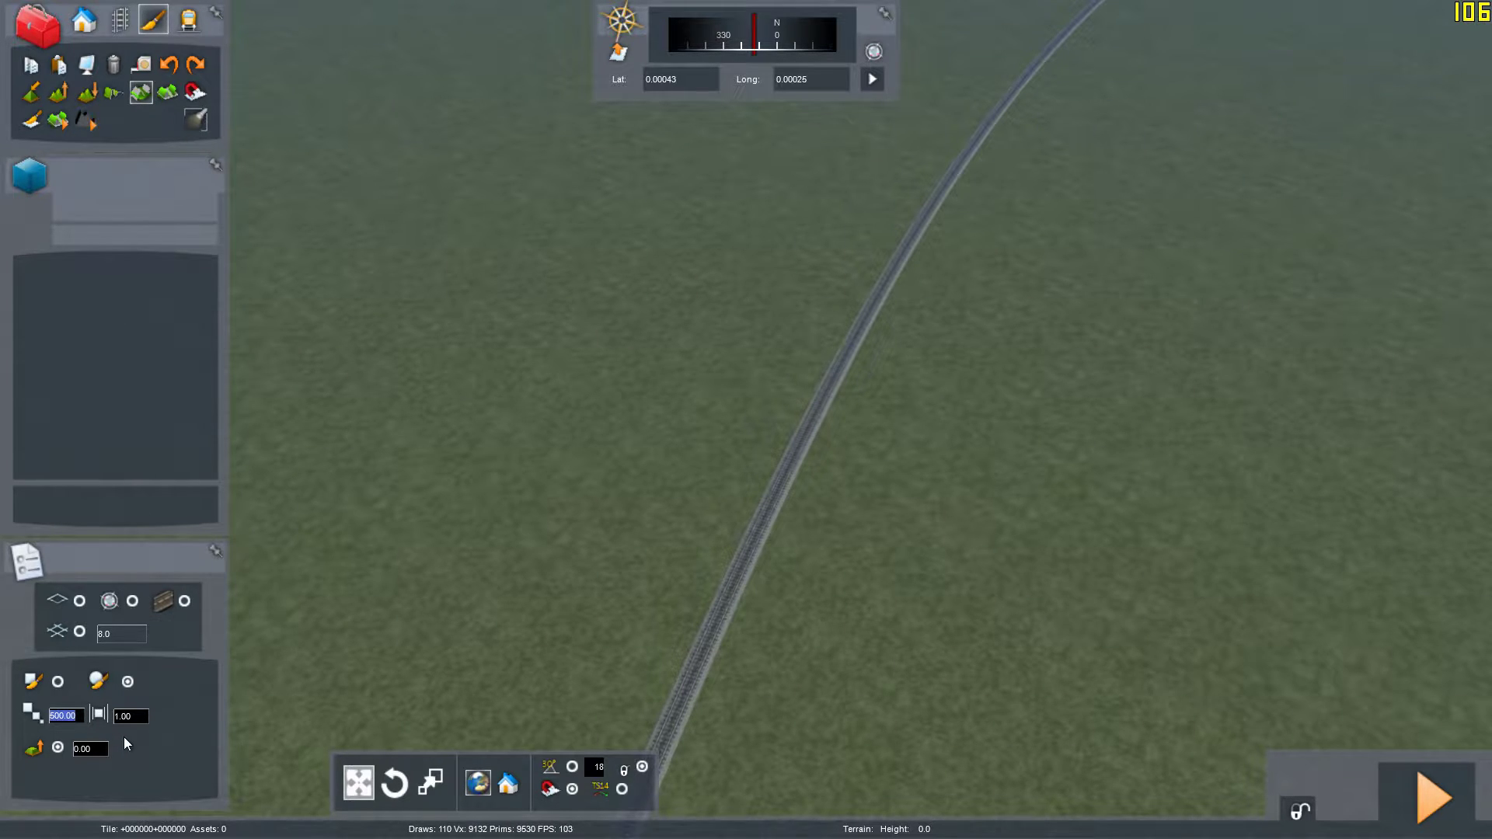
pyautogui.write('100.00100.00')
pyautogui.press('Right')
pyautogui.moveTo(746, 420); pyautogui.dragTo(605, 366, button='right')
pyautogui.press('Down')
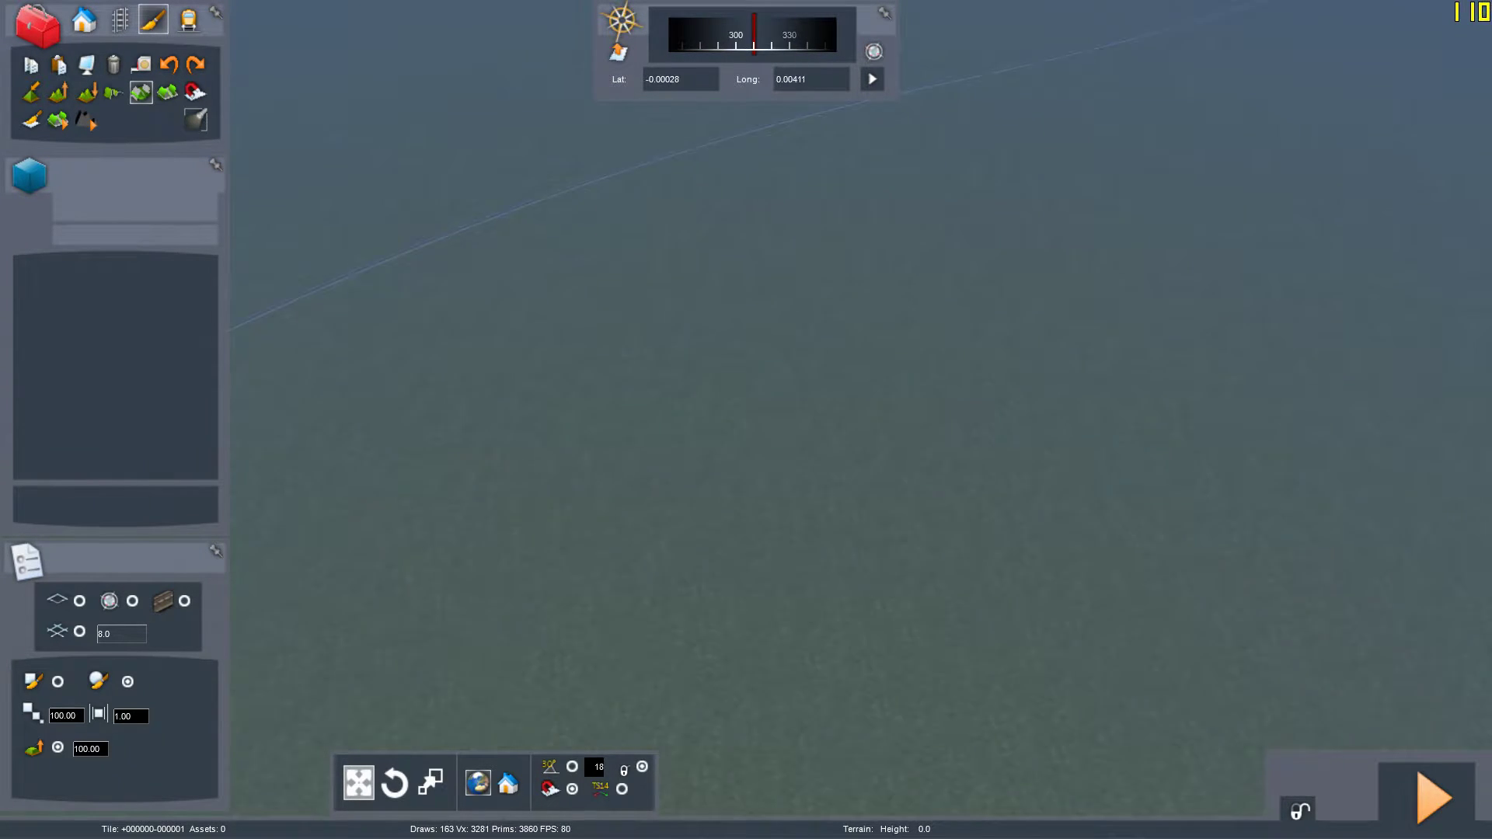
pyautogui.press('Right')
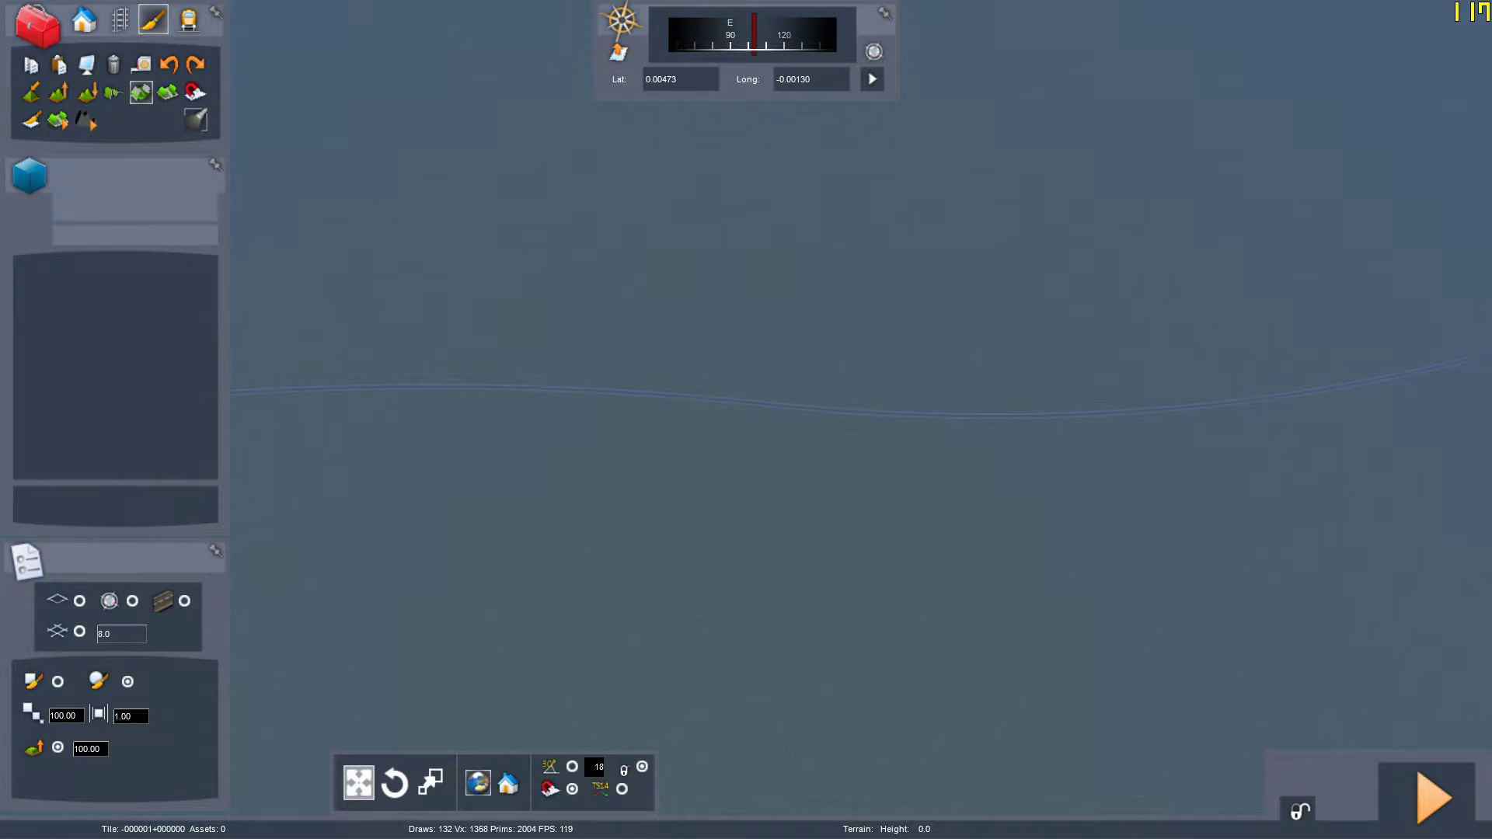
# Raise a patch of terrain beside the track to a height of 100 and extend it into a long ridge
pyautogui.click(741, 316)
pyautogui.press('Right')
pyautogui.moveTo(741, 315); pyautogui.dragTo(694, 231, button='right')
pyautogui.press('Up')
pyautogui.scroll(-5, 704, 342)
pyautogui.scroll(-5, 704, 217)
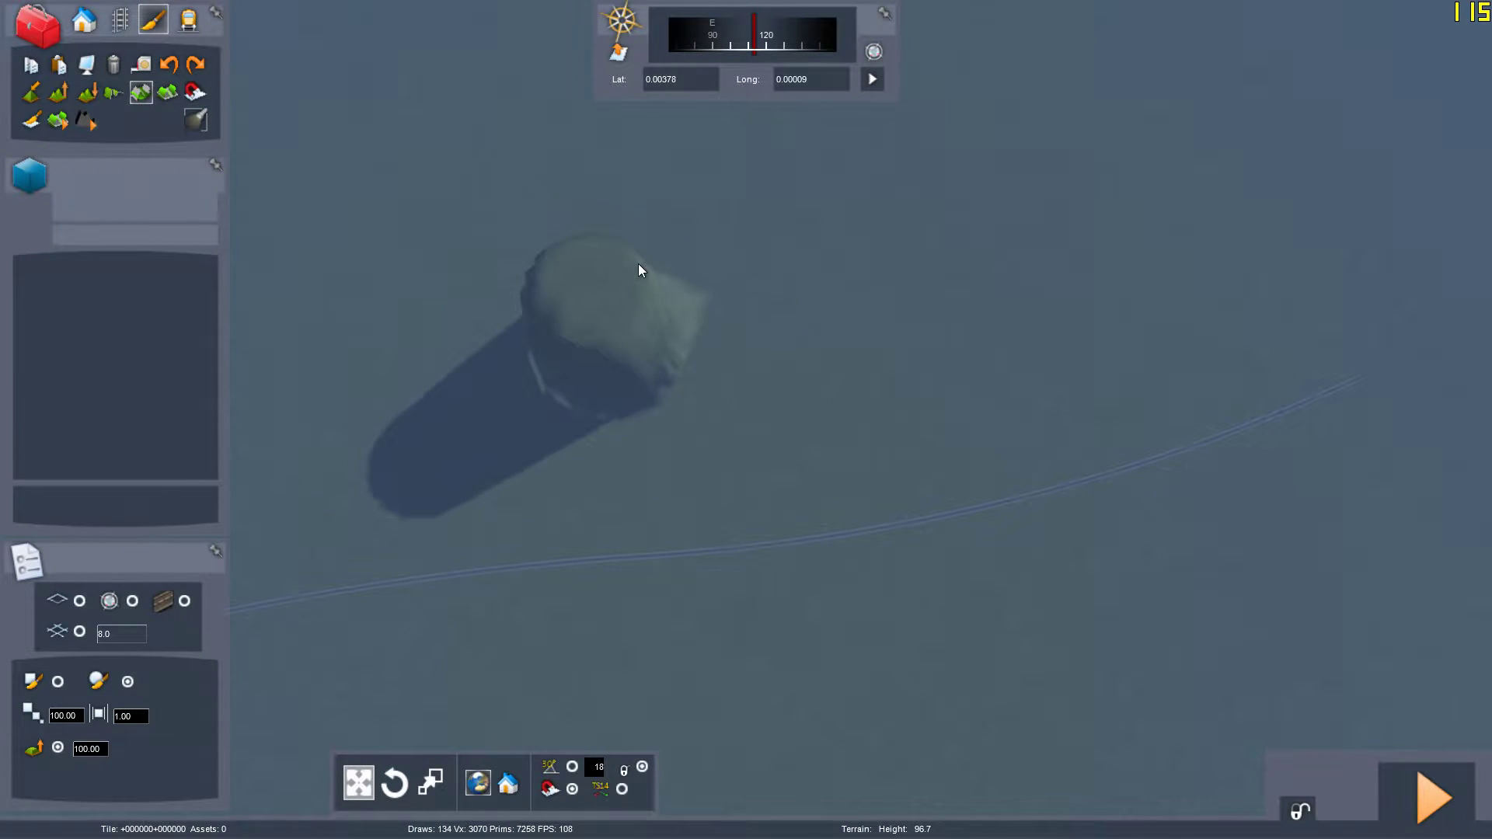
pyautogui.moveTo(639, 266); pyautogui.dragTo(1084, 59)
# Lengthen the raised ridge alongside the track and widen it on the side facing the rails
pyautogui.moveTo(1083, 59)
pyautogui.mouseDown(button='right')
pyautogui.moveTo(917, 70)
pyautogui.moveTo(1035, 488)
pyautogui.mouseUp(button='right')
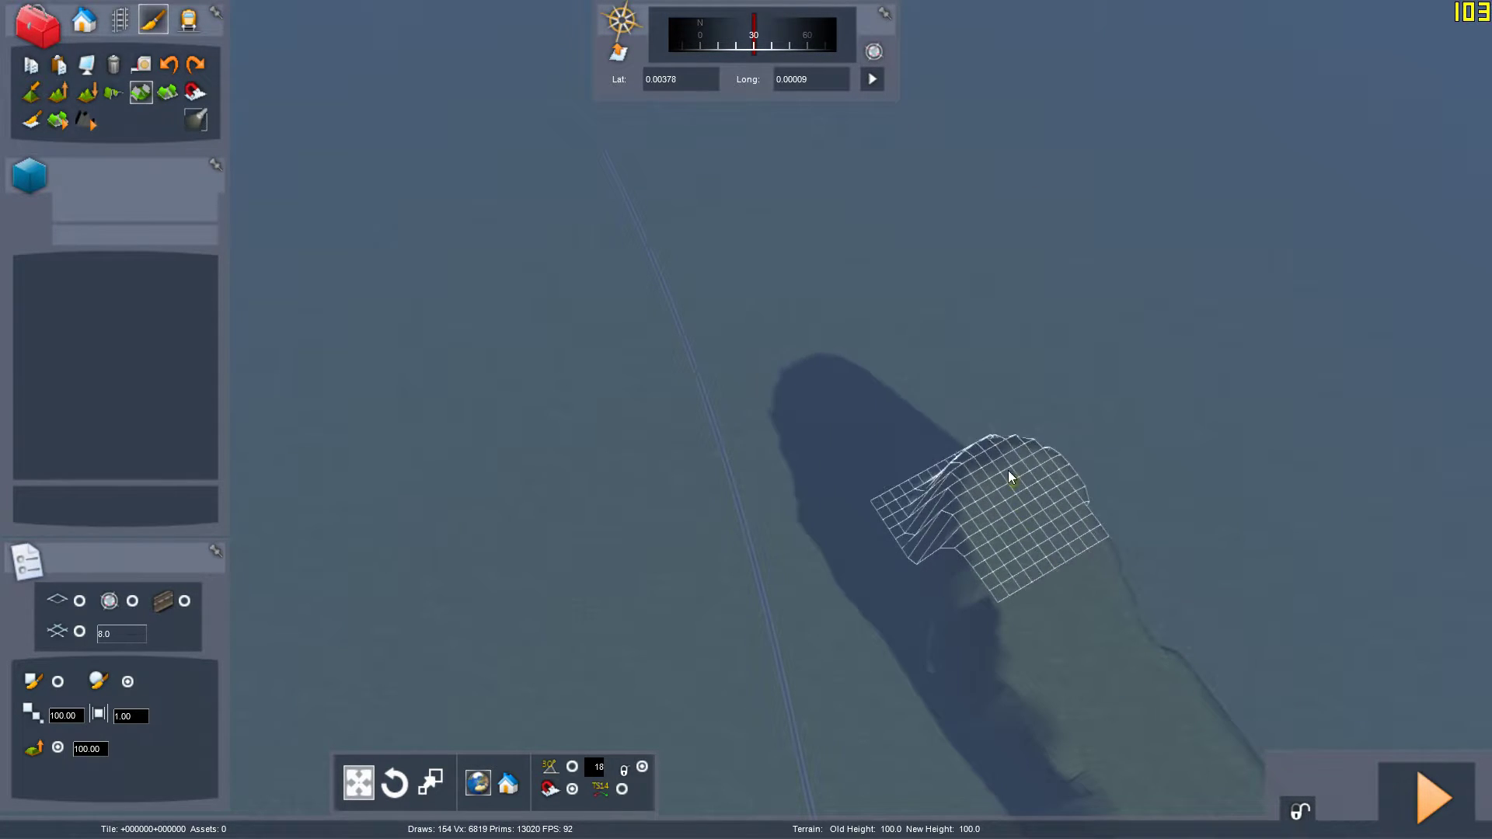
pyautogui.moveTo(1009, 473)
pyautogui.mouseDown()
pyautogui.moveTo(958, 330)
pyautogui.moveTo(885, 205)
pyautogui.moveTo(823, 110)
pyautogui.moveTo(758, 48)
pyautogui.mouseUp()
pyautogui.moveTo(888, 259); pyautogui.dragTo(1151, 263, button='right')
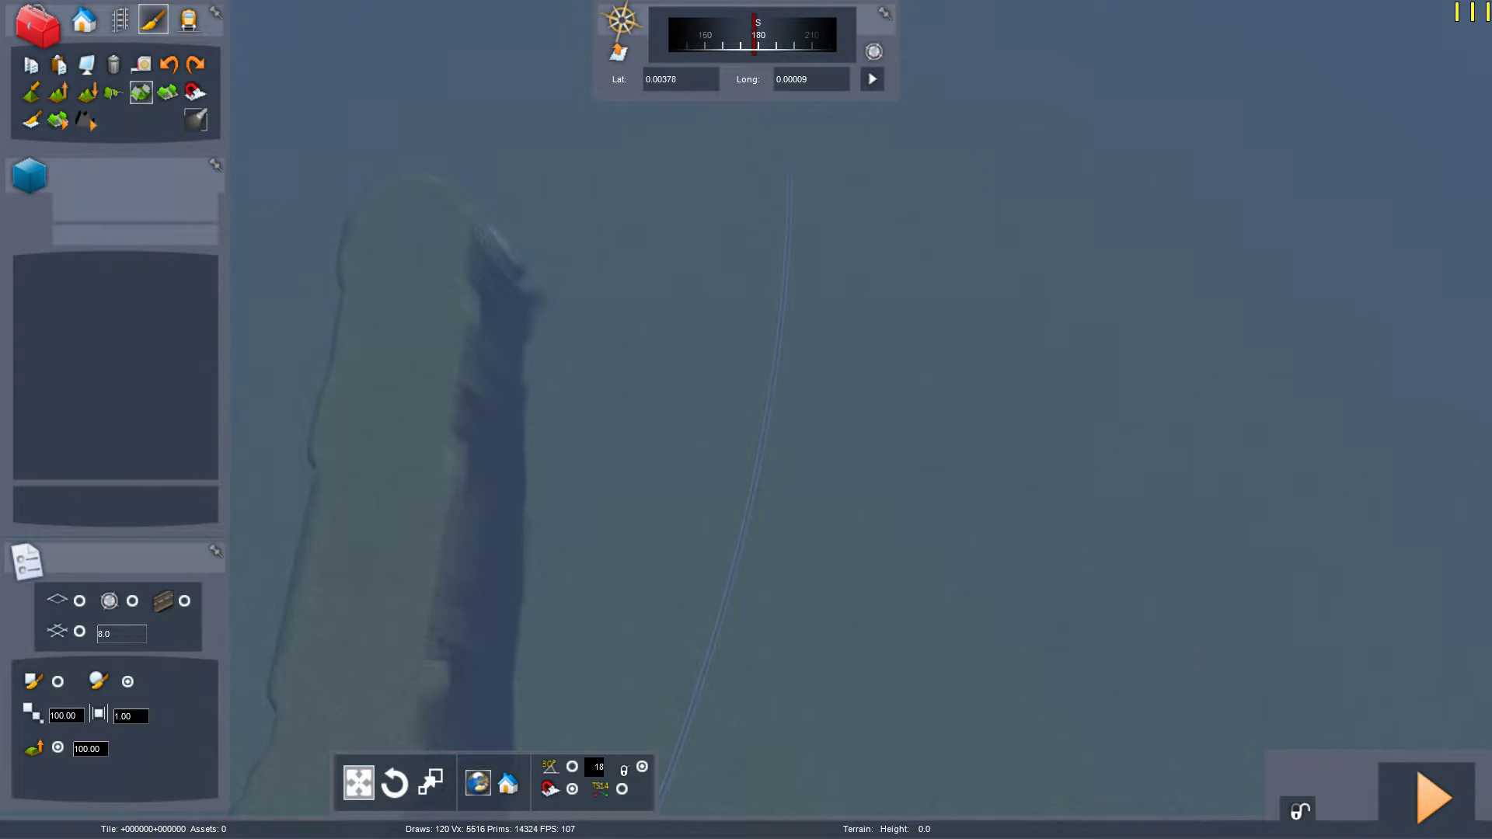
pyautogui.moveTo(671, 335); pyautogui.dragTo(624, 309, button='right')
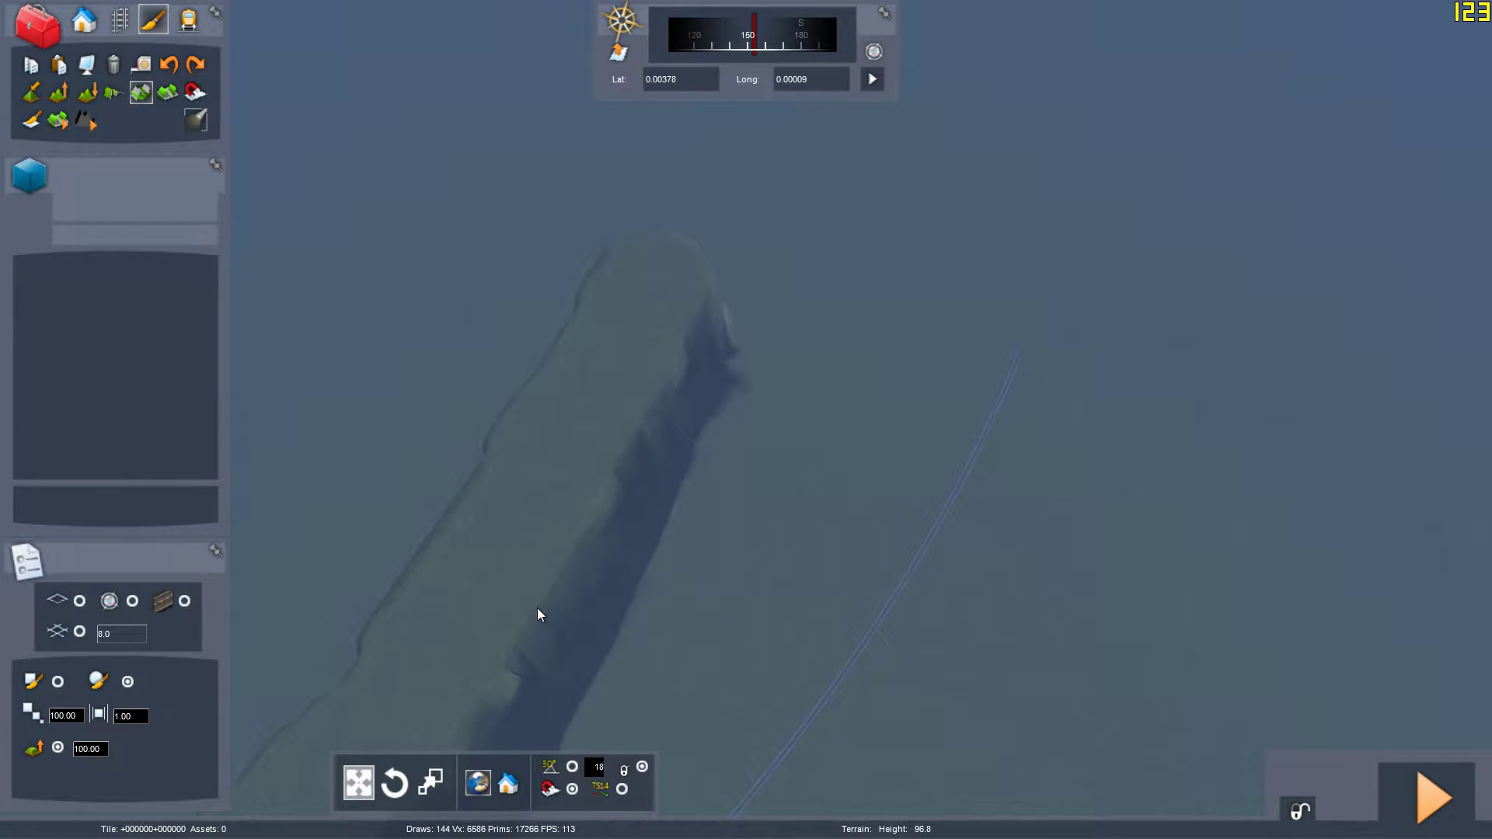
pyautogui.moveTo(534, 589)
pyautogui.mouseDown()
pyautogui.moveTo(762, 426)
pyautogui.moveTo(866, 279)
pyautogui.moveTo(664, 364)
pyautogui.moveTo(757, 244)
pyautogui.moveTo(683, 223)
pyautogui.moveTo(806, 140)
pyautogui.moveTo(823, 177)
pyautogui.mouseUp()
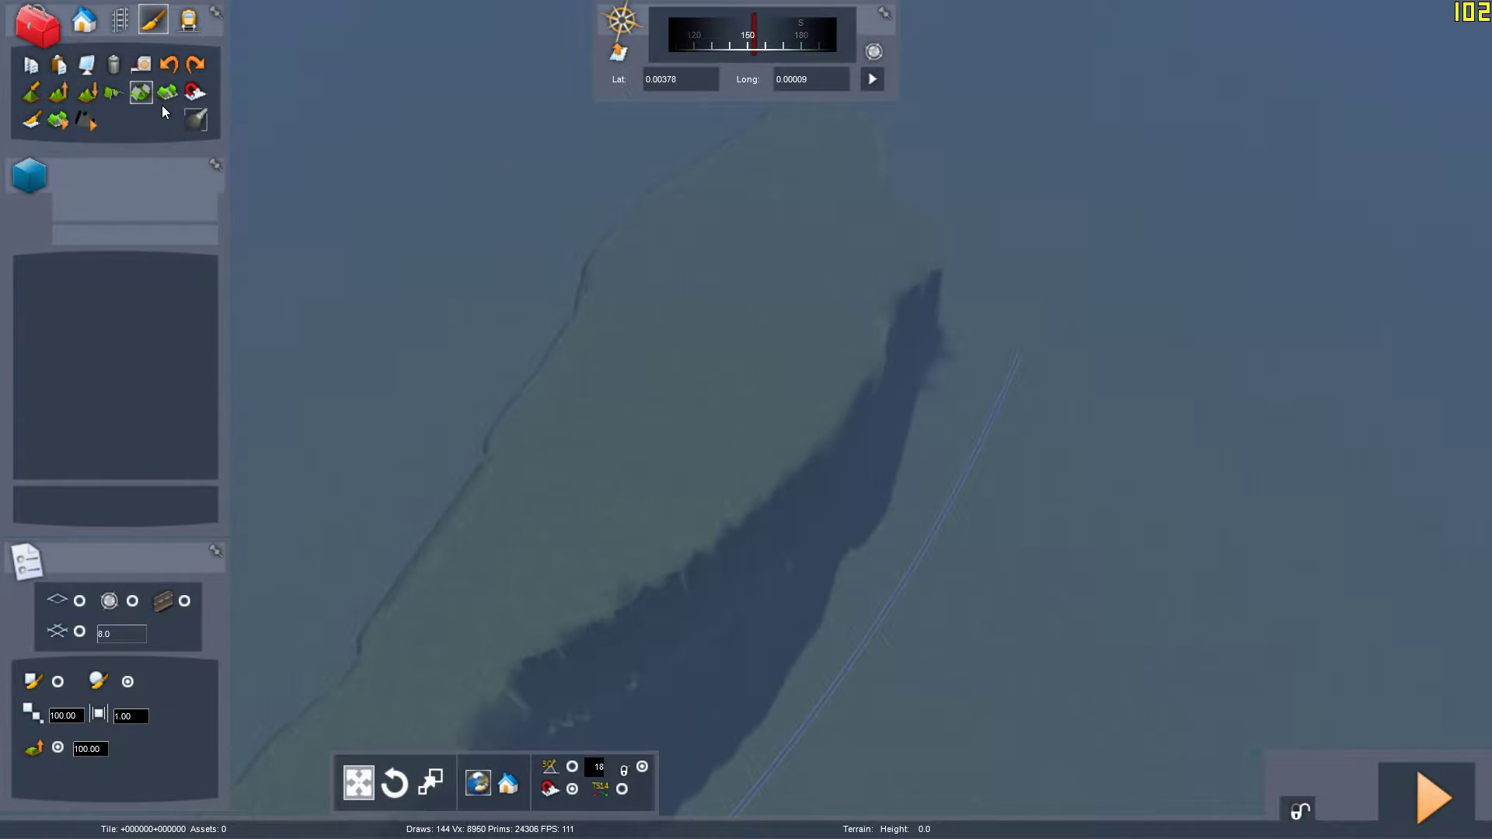
# Smooth the steep track-facing edge of the raised terrain using the terrain smoothing brush at size 100
pyautogui.press('Right')
pyautogui.press('Up')
pyautogui.moveTo(632, 474); pyautogui.dragTo(296, 241, button='right')
pyautogui.press('Up')
pyautogui.press('Up')
pyautogui.press('Down')
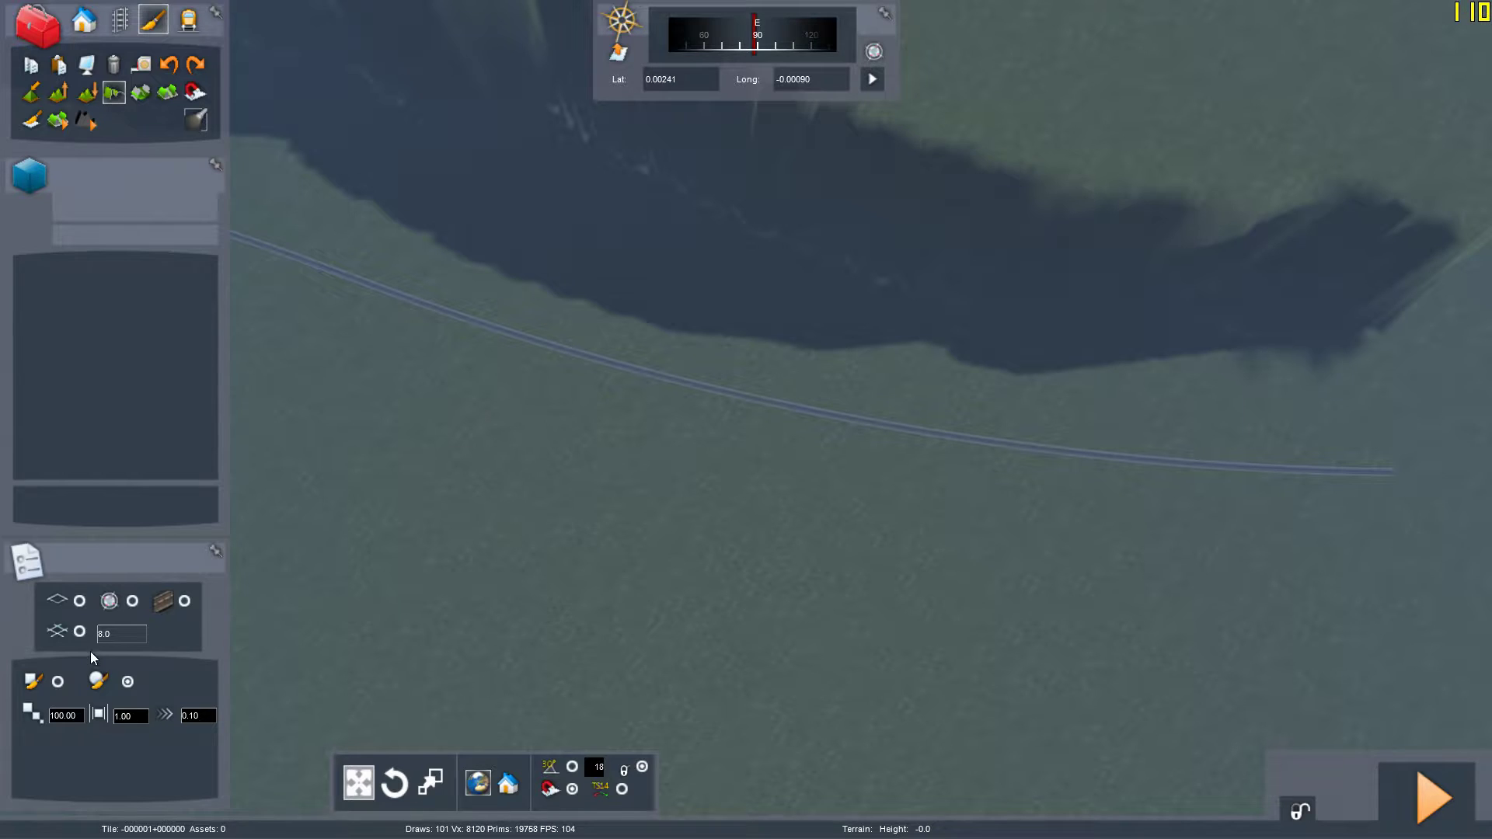
pyautogui.moveTo(753, 636); pyautogui.dragTo(766, 626, button='right')
pyautogui.press('Right')
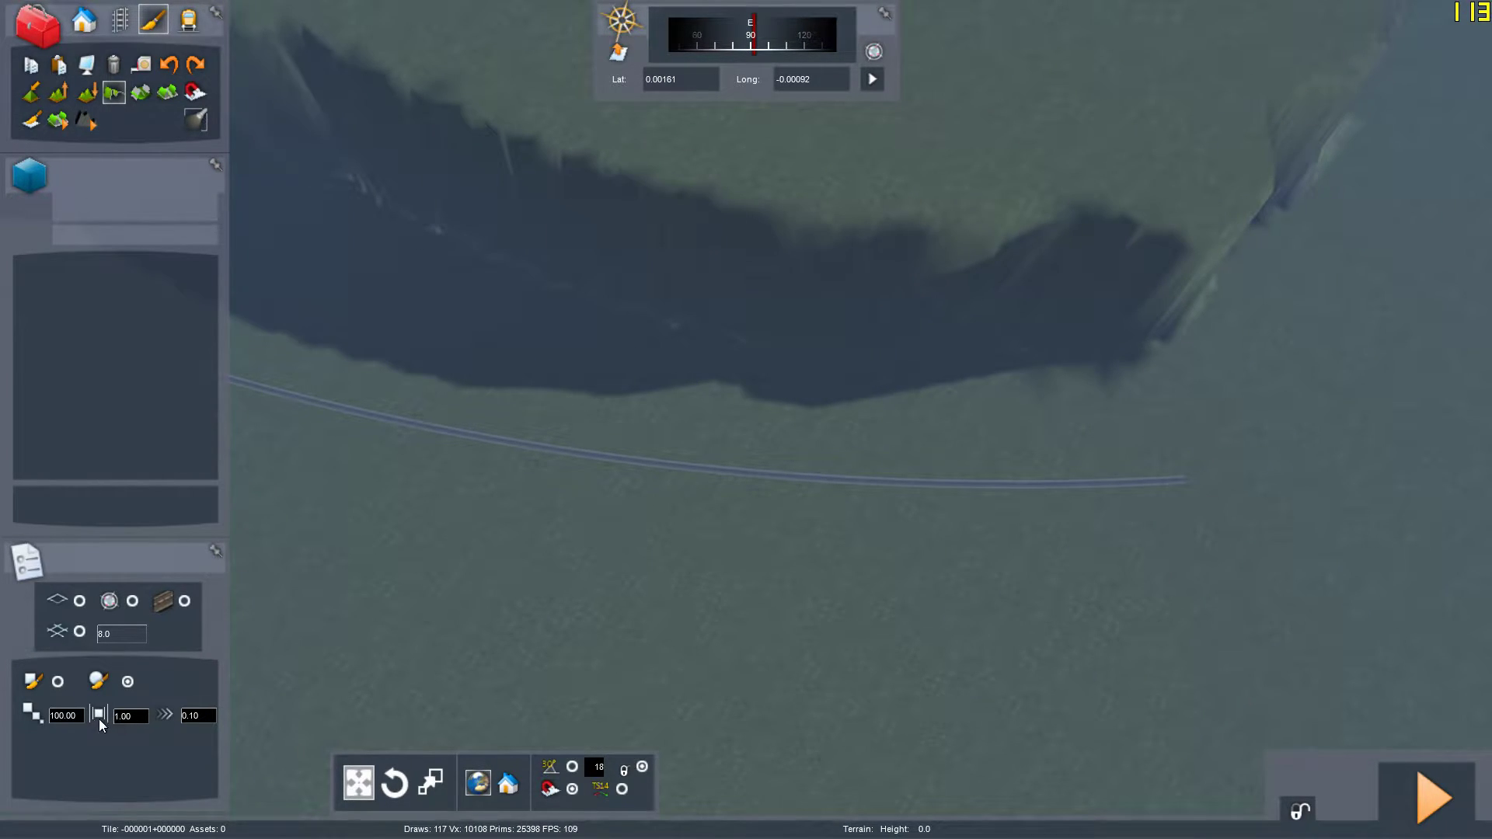
pyautogui.moveTo(993, 608); pyautogui.dragTo(824, 505, button='right')
pyautogui.moveTo(995, 614)
pyautogui.mouseDown()
pyautogui.moveTo(611, 162)
pyautogui.moveTo(512, 86)
pyautogui.moveTo(441, 56)
pyautogui.moveTo(566, 146)
pyautogui.moveTo(732, 325)
pyautogui.moveTo(754, 436)
pyautogui.mouseUp()
pyautogui.moveTo(754, 437); pyautogui.dragTo(925, 474, button='right')
pyautogui.moveTo(754, 437)
pyautogui.mouseDown()
pyautogui.moveTo(754, 423)
pyautogui.moveTo(1246, 454)
pyautogui.moveTo(1179, 550)
pyautogui.moveTo(1005, 500)
pyautogui.moveTo(660, 492)
pyautogui.moveTo(942, 391)
pyautogui.moveTo(836, 401)
pyautogui.moveTo(1233, 422)
pyautogui.moveTo(879, 542)
pyautogui.moveTo(1149, 598)
pyautogui.moveTo(593, 438)
pyautogui.moveTo(498, 275)
pyautogui.moveTo(420, 377)
pyautogui.mouseUp()
pyautogui.moveTo(419, 377); pyautogui.dragTo(342, 377, button='right')
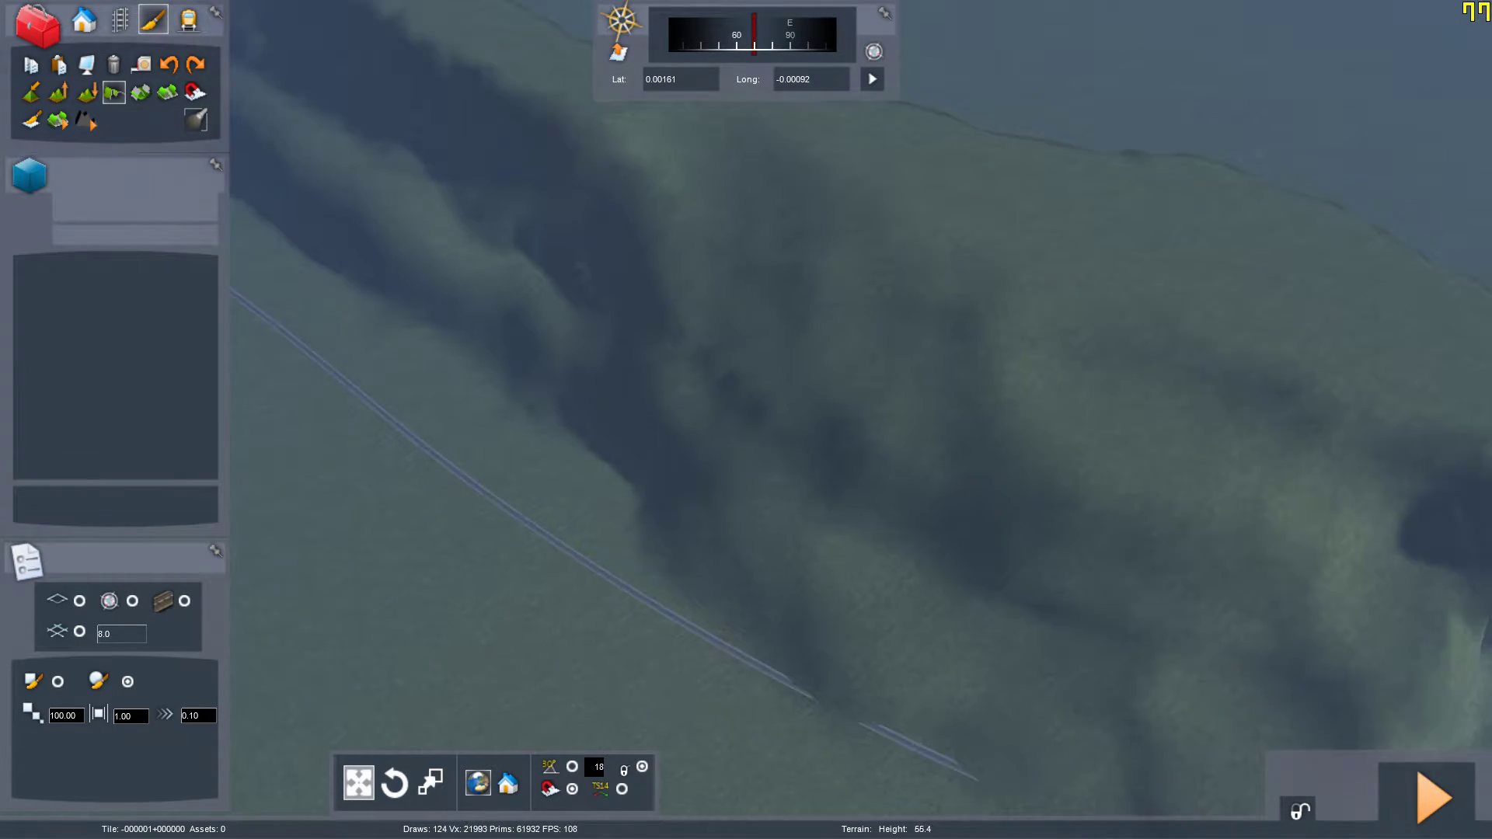
# Smooth the middle and far parts of the hillside into a gradual, uneven mountain slope
pyautogui.moveTo(902, 466); pyautogui.dragTo(795, 407, button='right')
pyautogui.moveTo(727, 340)
pyautogui.mouseDown()
pyautogui.moveTo(721, 258)
pyautogui.moveTo(898, 507)
pyautogui.moveTo(752, 285)
pyautogui.moveTo(656, 303)
pyautogui.moveTo(674, 393)
pyautogui.moveTo(606, 300)
pyautogui.moveTo(744, 581)
pyautogui.moveTo(773, 401)
pyautogui.moveTo(883, 537)
pyautogui.moveTo(833, 505)
pyautogui.mouseUp()
pyautogui.moveTo(833, 505)
pyautogui.mouseDown(button='right')
pyautogui.moveTo(1088, 482)
pyautogui.moveTo(684, 420)
pyautogui.moveTo(575, 428)
pyautogui.moveTo(601, 503)
pyautogui.mouseUp(button='right')
pyautogui.moveTo(600, 502)
pyautogui.mouseDown()
pyautogui.moveTo(604, 404)
pyautogui.moveTo(538, 356)
pyautogui.moveTo(521, 412)
pyautogui.moveTo(541, 378)
pyautogui.mouseUp()
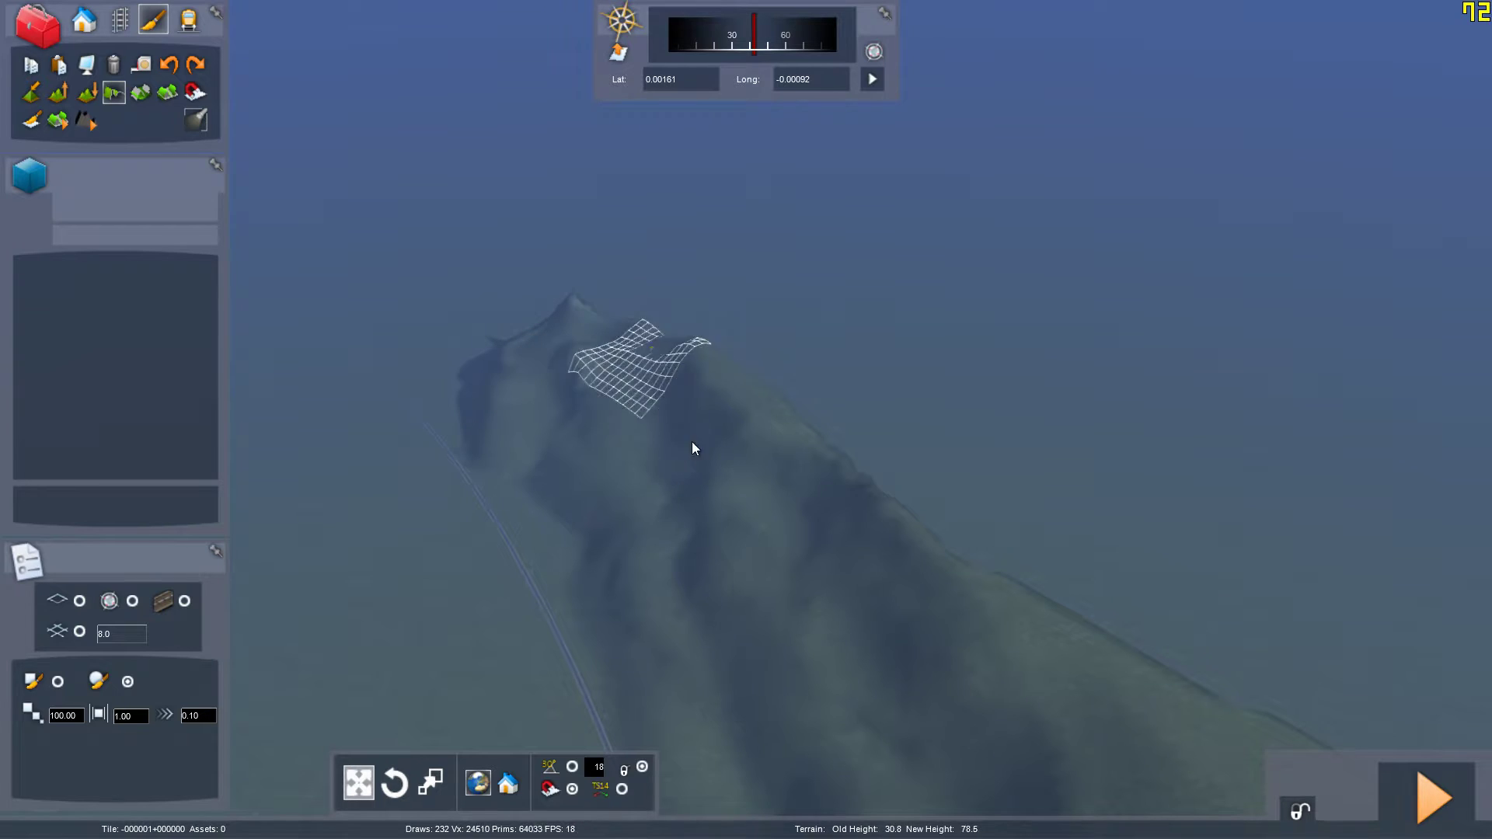
pyautogui.moveTo(694, 448)
pyautogui.mouseDown()
pyautogui.moveTo(589, 390)
pyautogui.moveTo(562, 464)
pyautogui.moveTo(496, 404)
pyautogui.moveTo(674, 616)
pyautogui.moveTo(520, 381)
pyautogui.moveTo(748, 597)
pyautogui.moveTo(656, 624)
pyautogui.moveTo(589, 437)
pyautogui.moveTo(510, 376)
pyautogui.moveTo(571, 418)
pyautogui.moveTo(619, 608)
pyautogui.moveTo(741, 614)
pyautogui.moveTo(688, 637)
pyautogui.mouseUp()
pyautogui.moveTo(662, 501); pyautogui.dragTo(823, 637, button='right')
pyautogui.moveTo(663, 498)
pyautogui.mouseDown()
pyautogui.moveTo(521, 507)
pyautogui.moveTo(664, 483)
pyautogui.moveTo(733, 502)
pyautogui.moveTo(669, 395)
pyautogui.moveTo(546, 343)
pyautogui.moveTo(687, 516)
pyautogui.mouseUp()
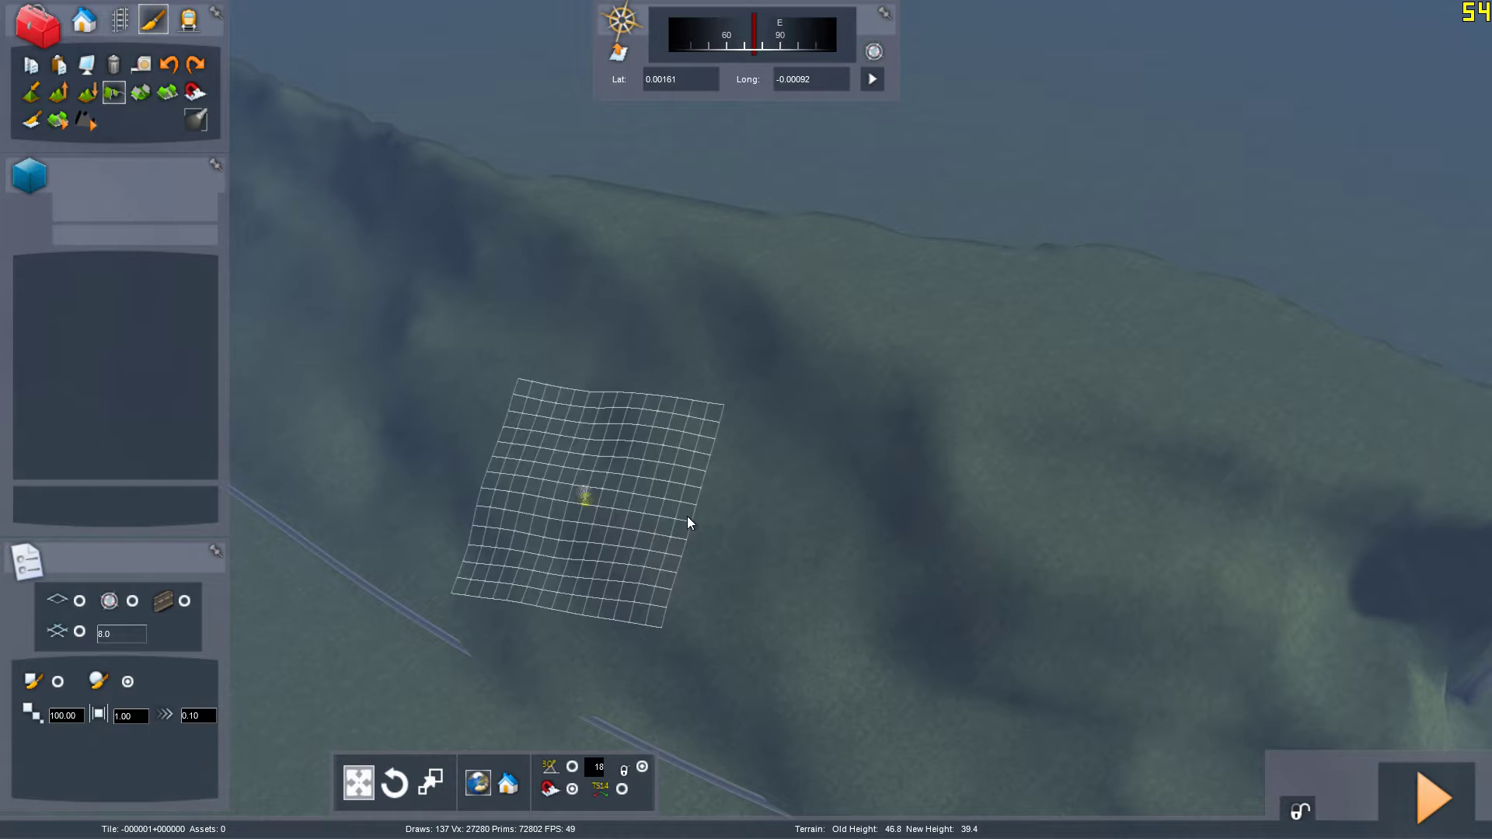
# Soften the remaining rough areas at the hill's ends and along its foot beside the track
pyautogui.moveTo(687, 522); pyautogui.dragTo(726, 513, button='right')
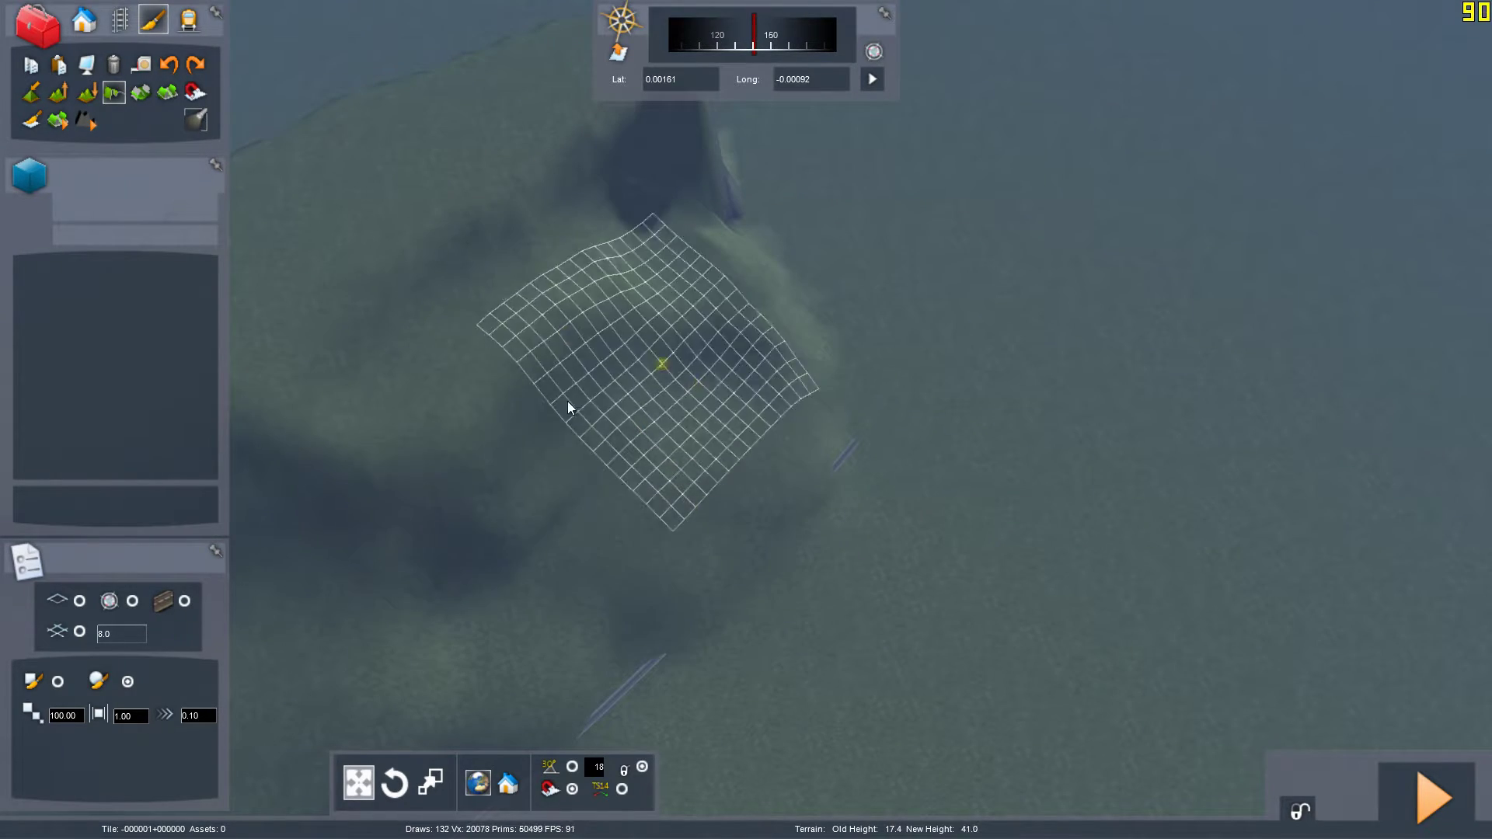
pyautogui.moveTo(568, 404)
pyautogui.mouseDown()
pyautogui.moveTo(435, 454)
pyautogui.moveTo(333, 605)
pyautogui.moveTo(552, 663)
pyautogui.moveTo(593, 410)
pyautogui.moveTo(723, 354)
pyautogui.moveTo(684, 433)
pyautogui.mouseUp()
pyautogui.moveTo(683, 433); pyautogui.dragTo(748, 582, button='right')
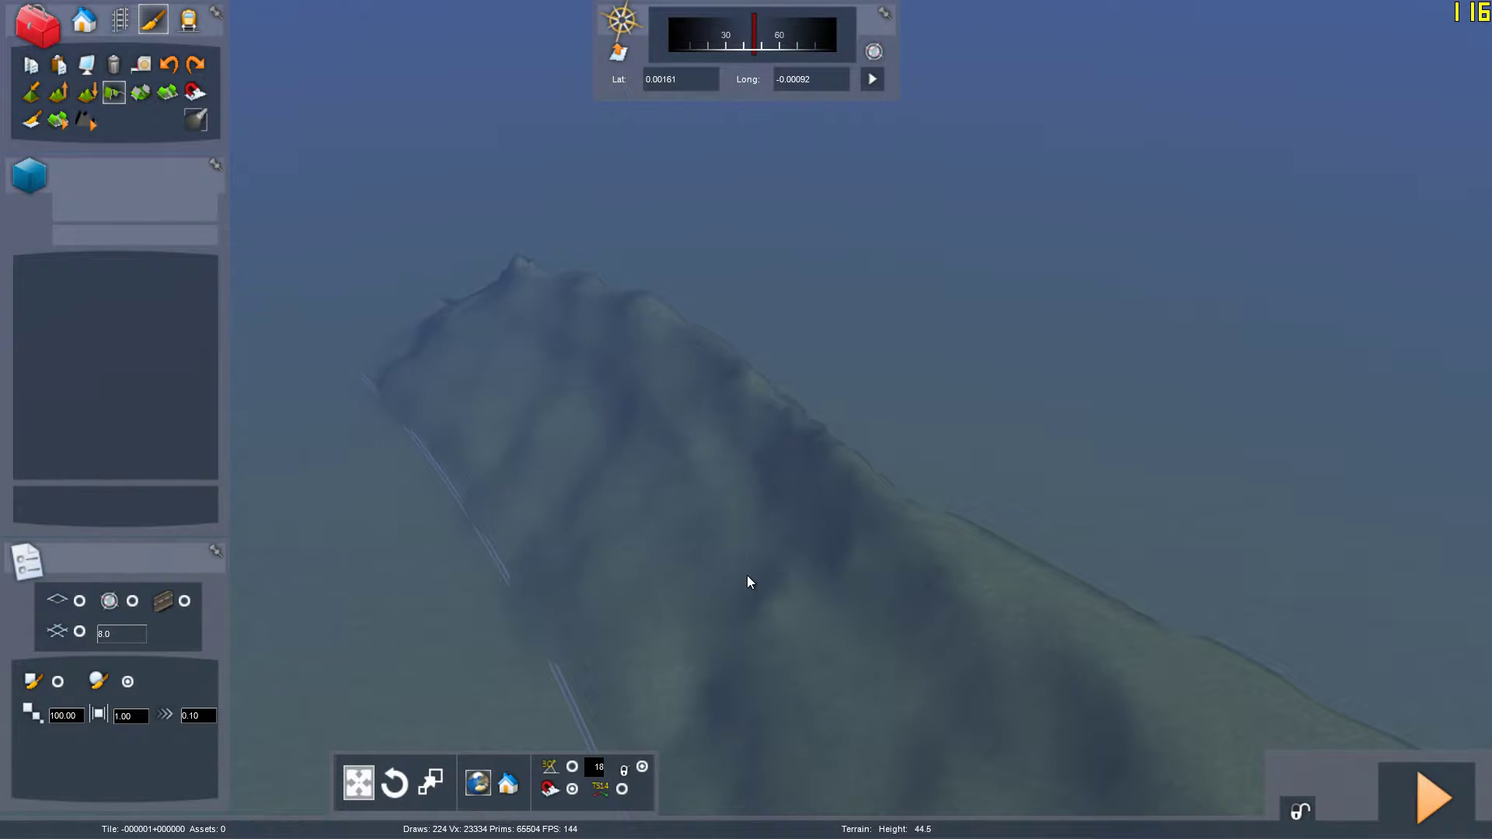
pyautogui.moveTo(748, 582)
pyautogui.mouseDown()
pyautogui.moveTo(693, 618)
pyautogui.moveTo(557, 328)
pyautogui.moveTo(412, 310)
pyautogui.moveTo(482, 338)
pyautogui.moveTo(606, 507)
pyautogui.moveTo(719, 605)
pyautogui.mouseUp()
pyautogui.moveTo(719, 605); pyautogui.dragTo(766, 699, button='right')
pyautogui.moveTo(600, 333)
pyautogui.mouseDown()
pyautogui.moveTo(622, 285)
pyautogui.moveTo(594, 191)
pyautogui.moveTo(845, 478)
pyautogui.moveTo(703, 529)
pyautogui.mouseUp()
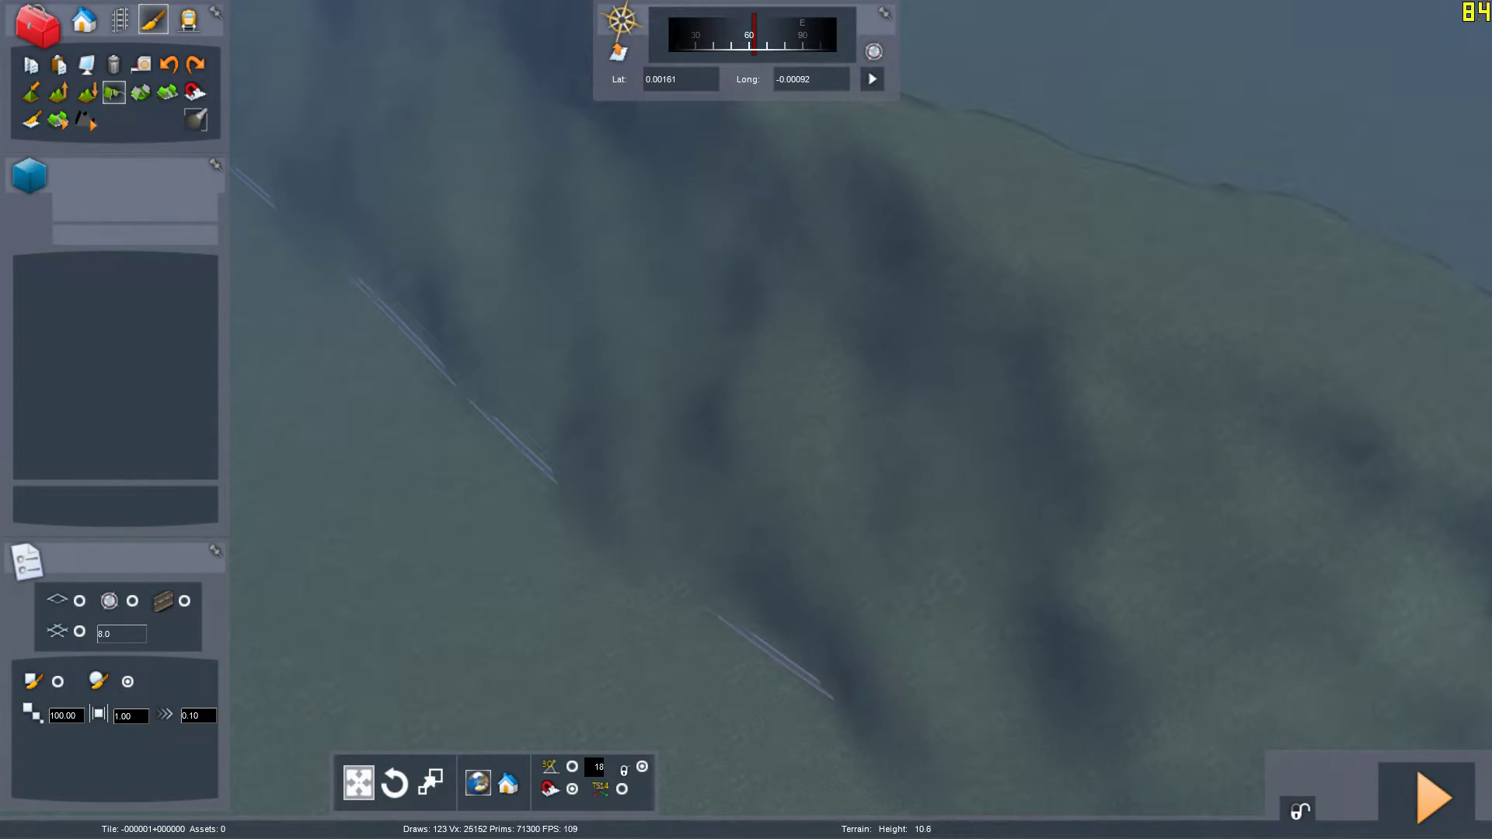
# Cut the overlapping terrain back to track level along the buried rails with the track-fitting terrain brush at a smaller size
pyautogui.moveTo(703, 529); pyautogui.dragTo(677, 576, button='right')
pyautogui.scroll(5, 672, 629)
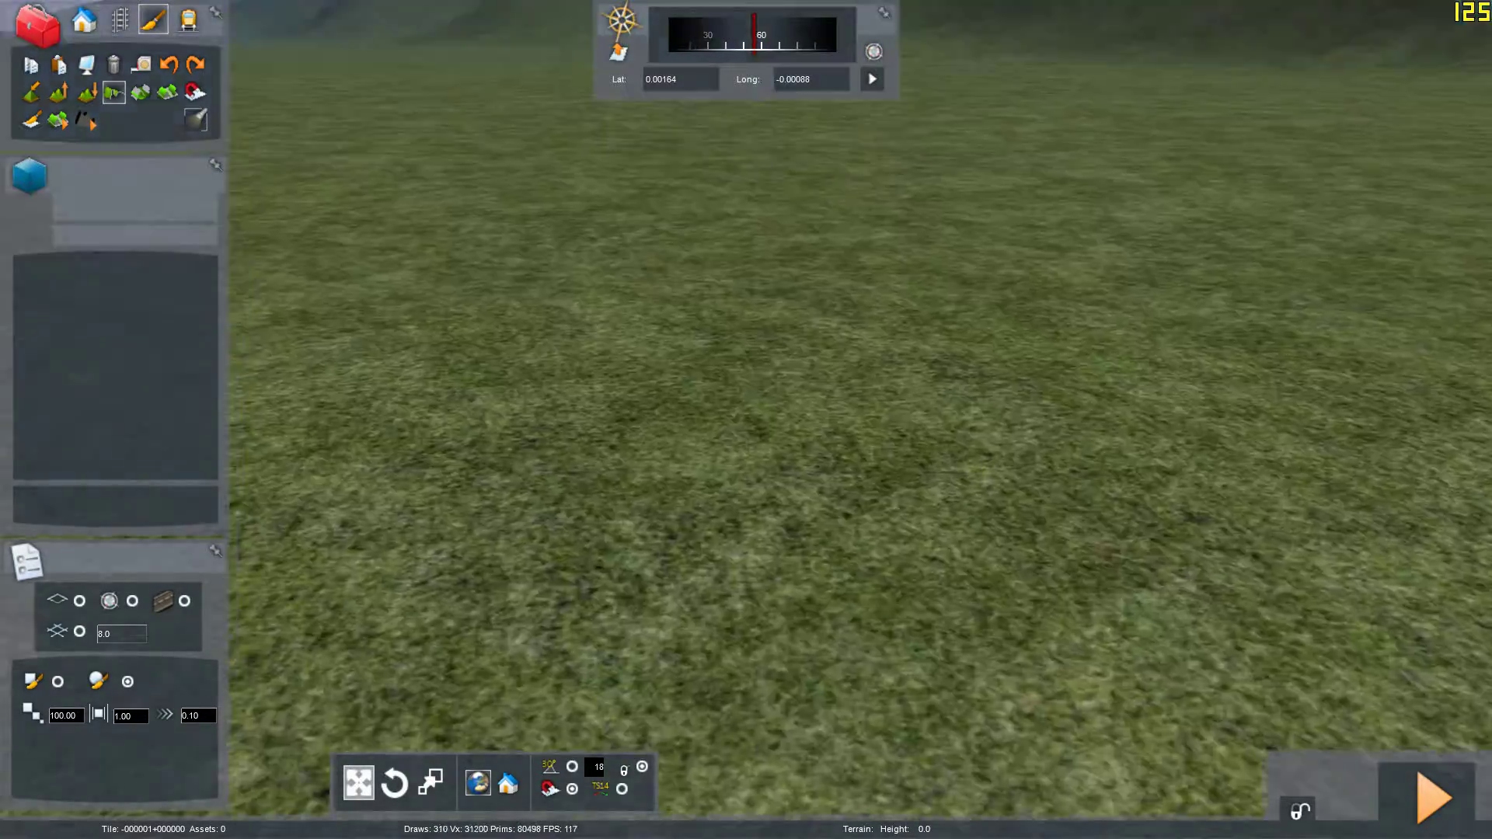
pyautogui.scroll(-10, 766, 477)
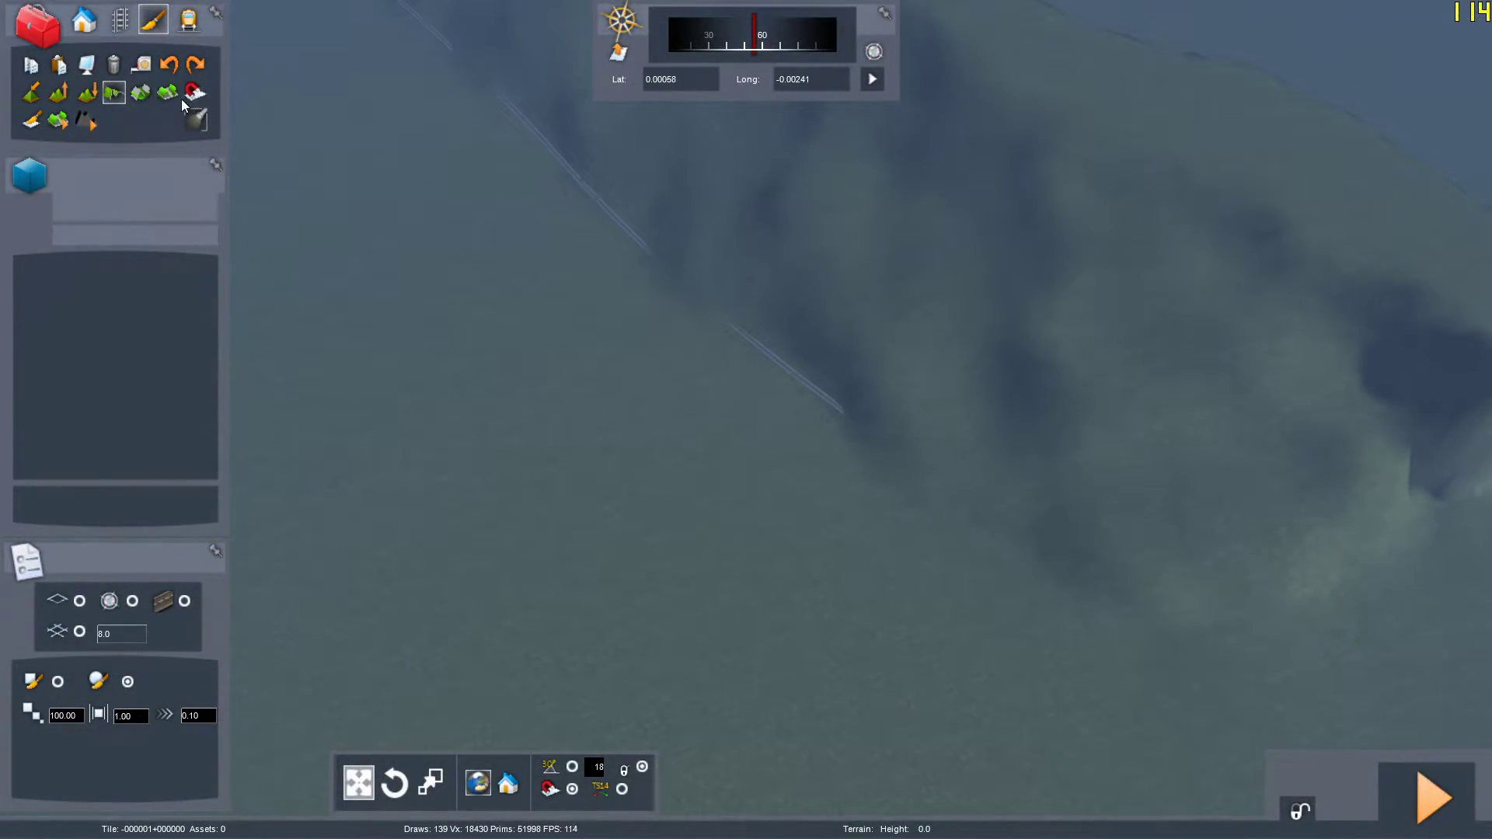
pyautogui.click(194, 93)
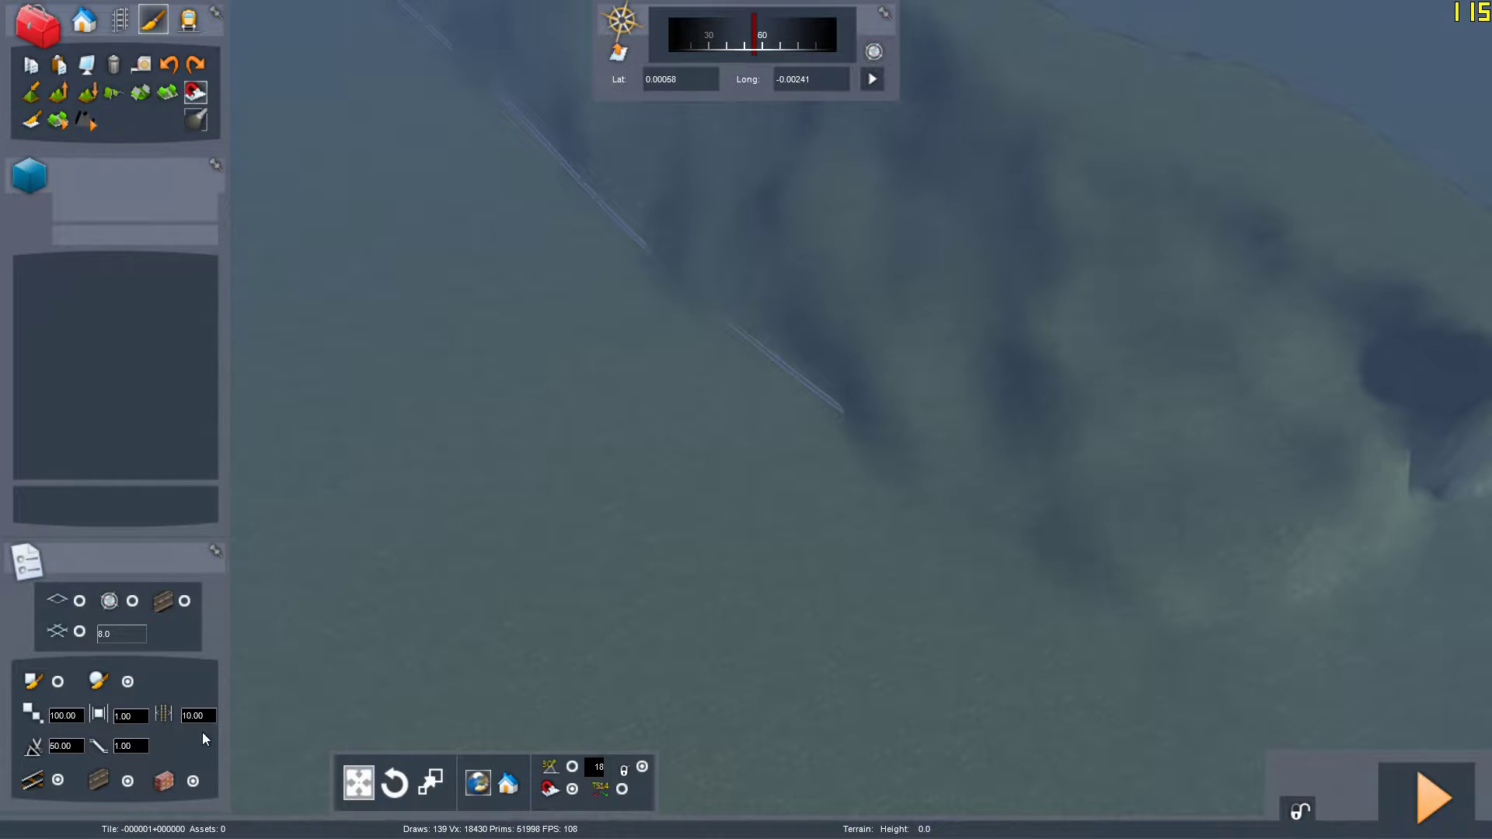
pyautogui.click(78, 716)
pyautogui.moveTo(1031, 548)
pyautogui.mouseDown()
pyautogui.moveTo(1258, 656)
pyautogui.moveTo(950, 454)
pyautogui.moveTo(720, 259)
pyautogui.moveTo(975, 488)
pyautogui.moveTo(673, 250)
pyautogui.mouseUp()
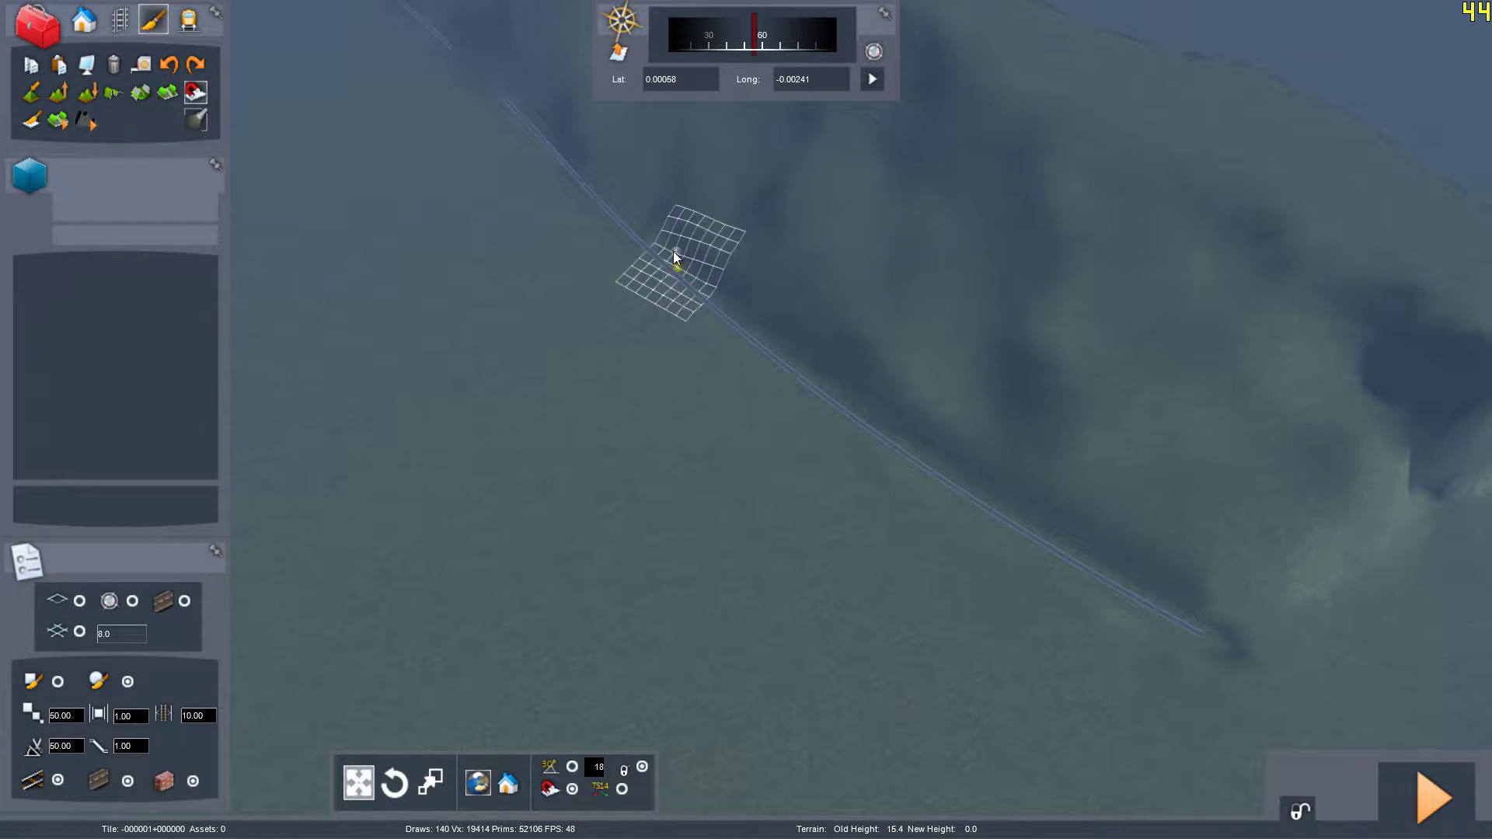
pyautogui.moveTo(674, 251); pyautogui.dragTo(560, 210, button='right')
pyautogui.moveTo(786, 579); pyautogui.dragTo(880, 528, button='right')
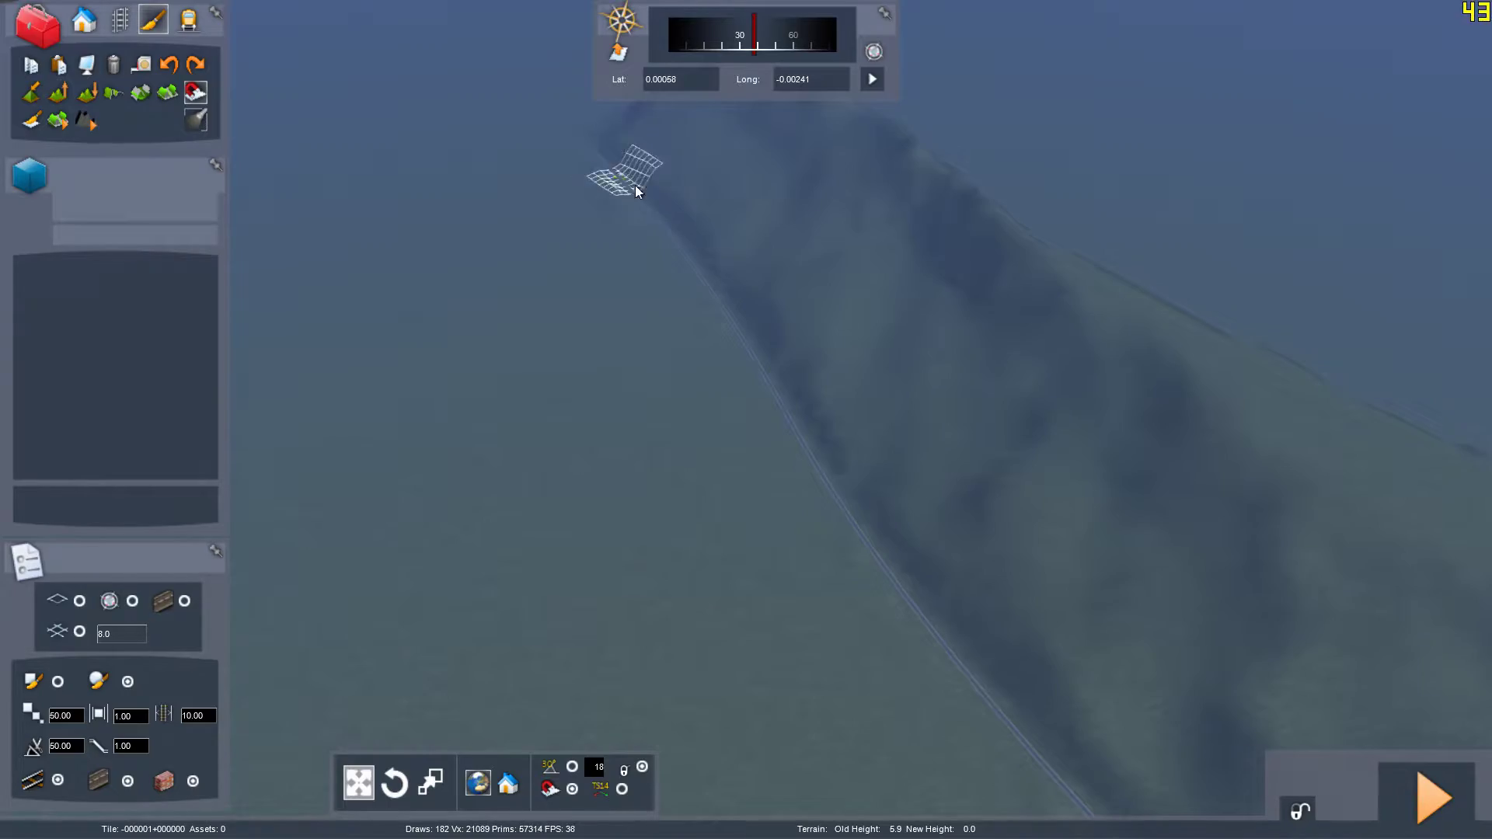
pyautogui.moveTo(814, 458); pyautogui.dragTo(988, 693)
# Smooth the cut slope along the track edge with the size 100 smoothing brush so it blends into the hill
pyautogui.press('Up')
pyautogui.moveTo(989, 693)
pyautogui.mouseDown(button='right')
pyautogui.moveTo(1174, 676)
pyautogui.moveTo(1127, 467)
pyautogui.moveTo(1438, 451)
pyautogui.moveTo(1477, 668)
pyautogui.mouseUp(button='right')
pyautogui.press('Up')
pyautogui.press('Down')
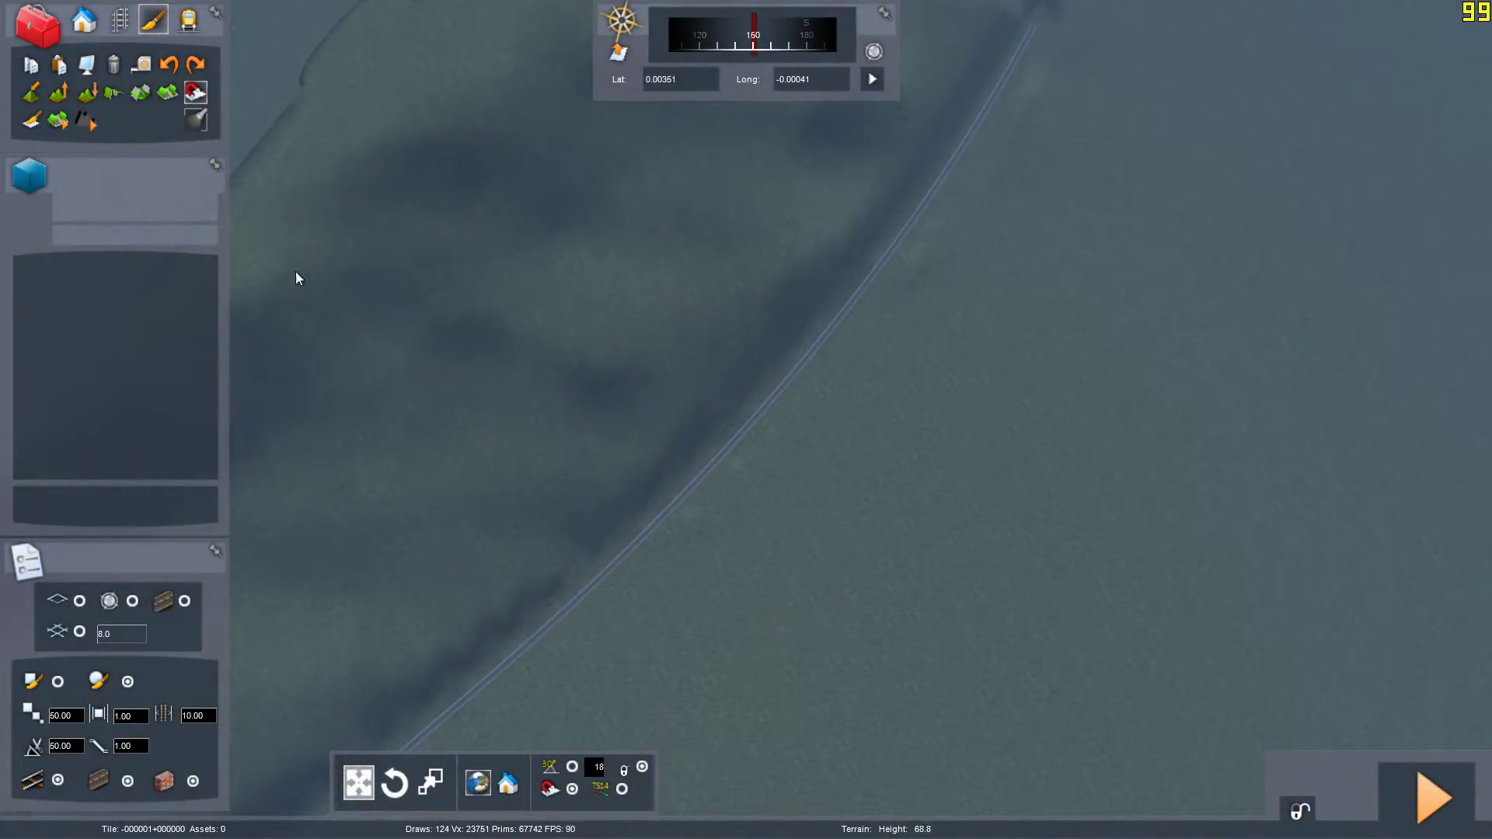
pyautogui.click(118, 96)
pyautogui.press('Up')
pyautogui.moveTo(746, 435)
pyautogui.mouseDown(button='right')
pyautogui.moveTo(653, 420)
pyautogui.moveTo(622, 218)
pyautogui.moveTo(746, 436)
pyautogui.moveTo(750, 528)
pyautogui.moveTo(808, 335)
pyautogui.mouseUp(button='right')
pyautogui.press('Up')
pyautogui.moveTo(440, 346); pyautogui.dragTo(467, 606, button='right')
pyautogui.press('Down')
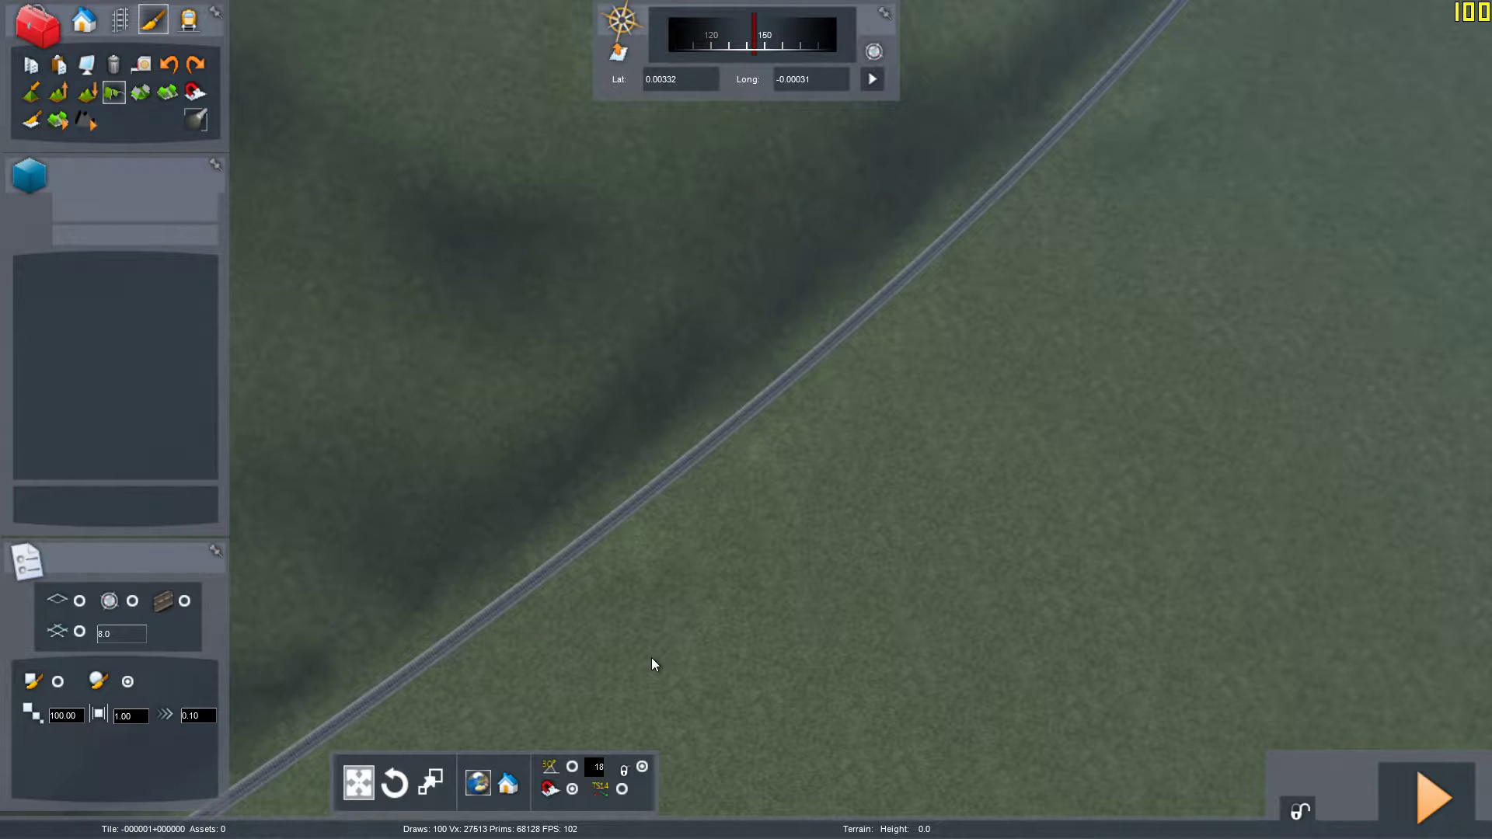
pyautogui.press('Down')
pyautogui.moveTo(651, 658); pyautogui.dragTo(799, 484, button='right')
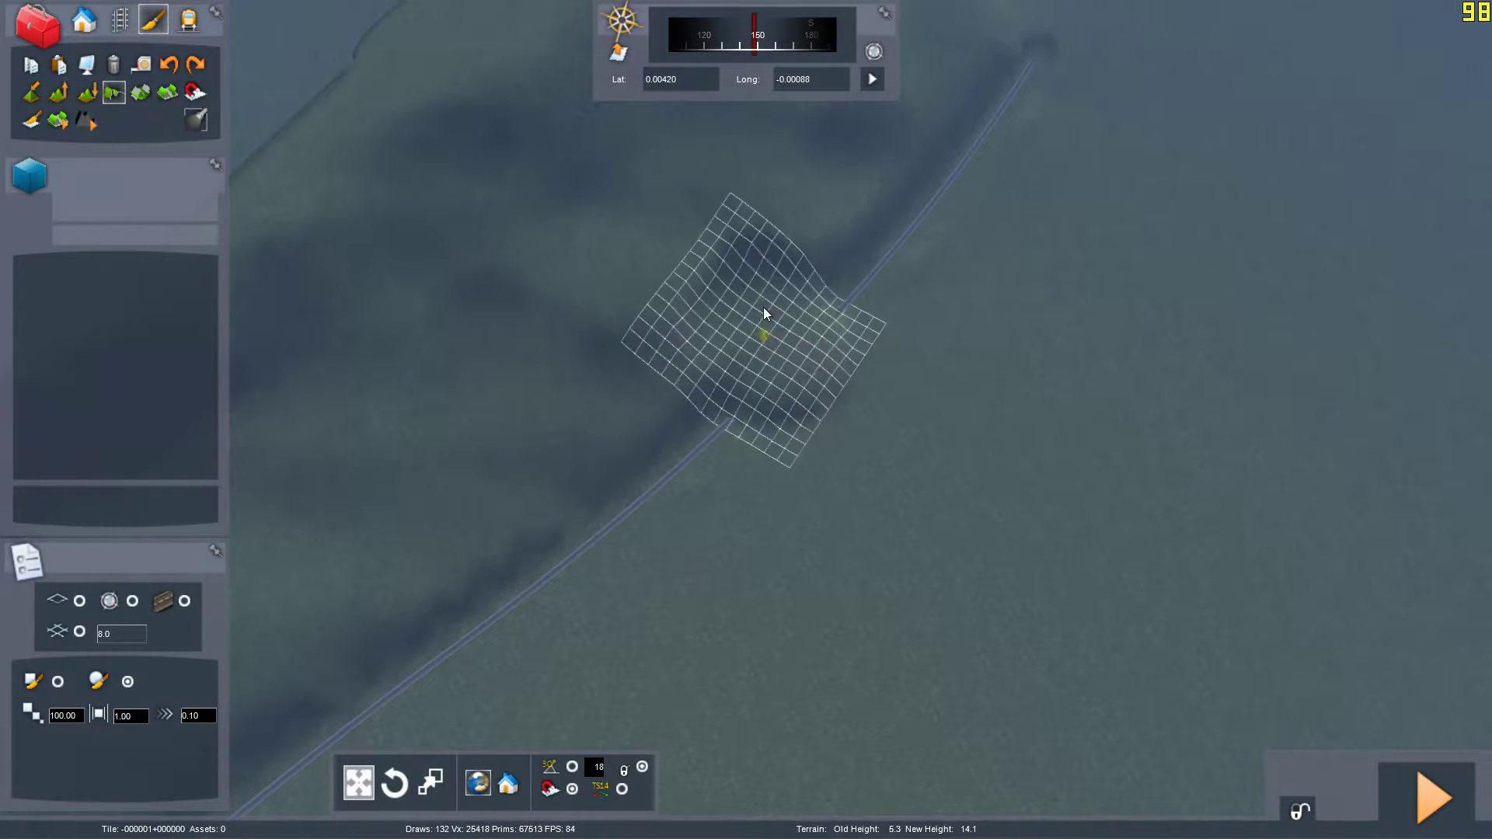
pyautogui.moveTo(764, 307)
pyautogui.mouseDown()
pyautogui.moveTo(474, 461)
pyautogui.moveTo(777, 339)
pyautogui.moveTo(875, 270)
pyautogui.mouseUp()
pyautogui.moveTo(874, 271); pyautogui.dragTo(917, 221, button='right')
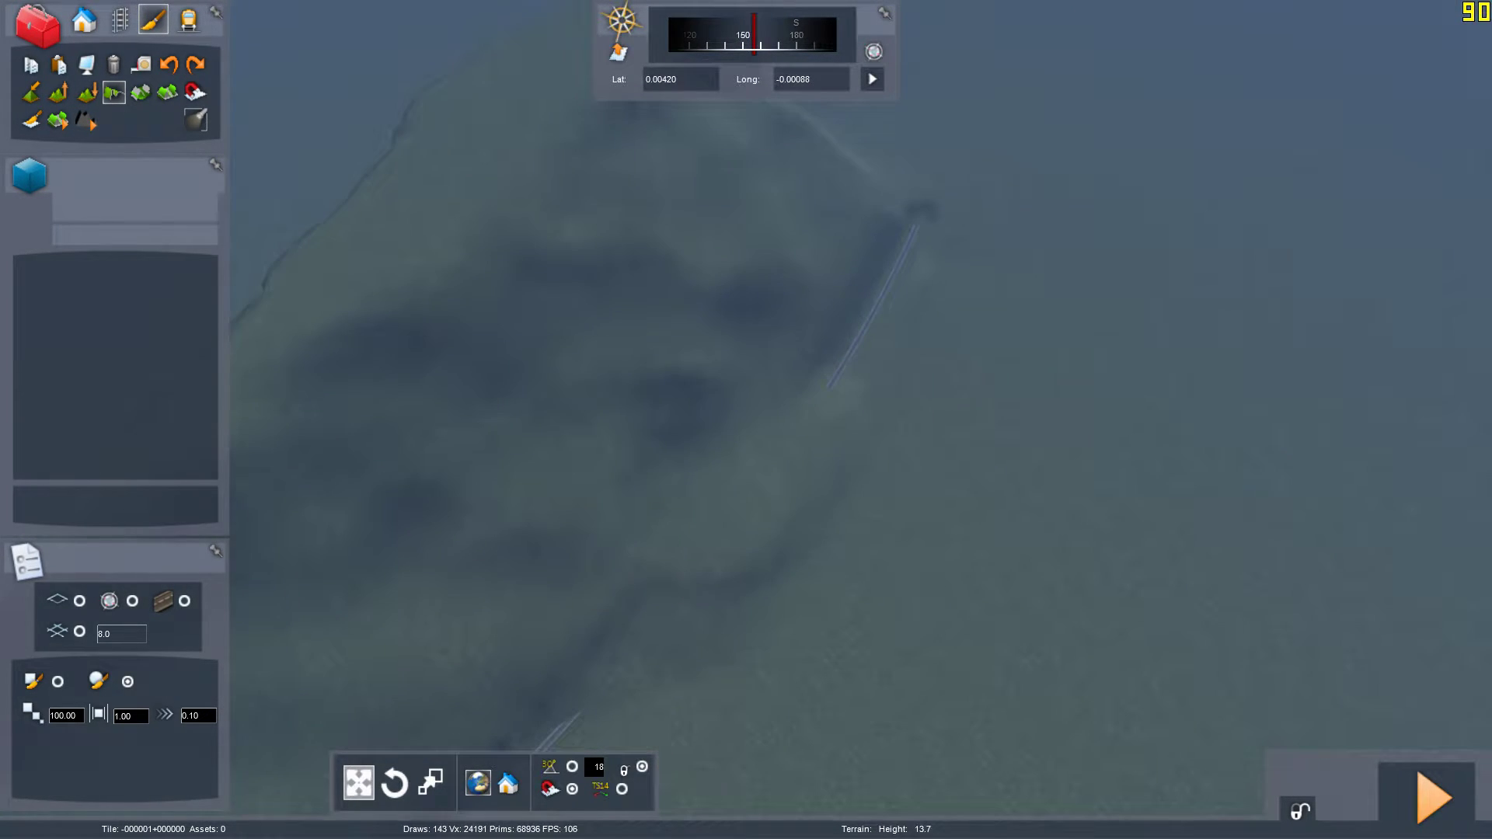
pyautogui.moveTo(873, 276)
pyautogui.mouseDown()
pyautogui.moveTo(833, 323)
pyautogui.moveTo(843, 307)
pyautogui.moveTo(650, 410)
pyautogui.moveTo(628, 478)
pyautogui.moveTo(842, 409)
pyautogui.moveTo(860, 432)
pyautogui.moveTo(747, 223)
pyautogui.moveTo(538, 303)
pyautogui.moveTo(372, 492)
pyautogui.moveTo(375, 557)
pyautogui.moveTo(674, 395)
pyautogui.moveTo(675, 276)
pyautogui.moveTo(704, 289)
pyautogui.mouseUp()
# Continue smoothing the steep cut along the track and the rough rocky patches on the hillside with the size 100 brush
pyautogui.moveTo(822, 371); pyautogui.dragTo(668, 373, button='right')
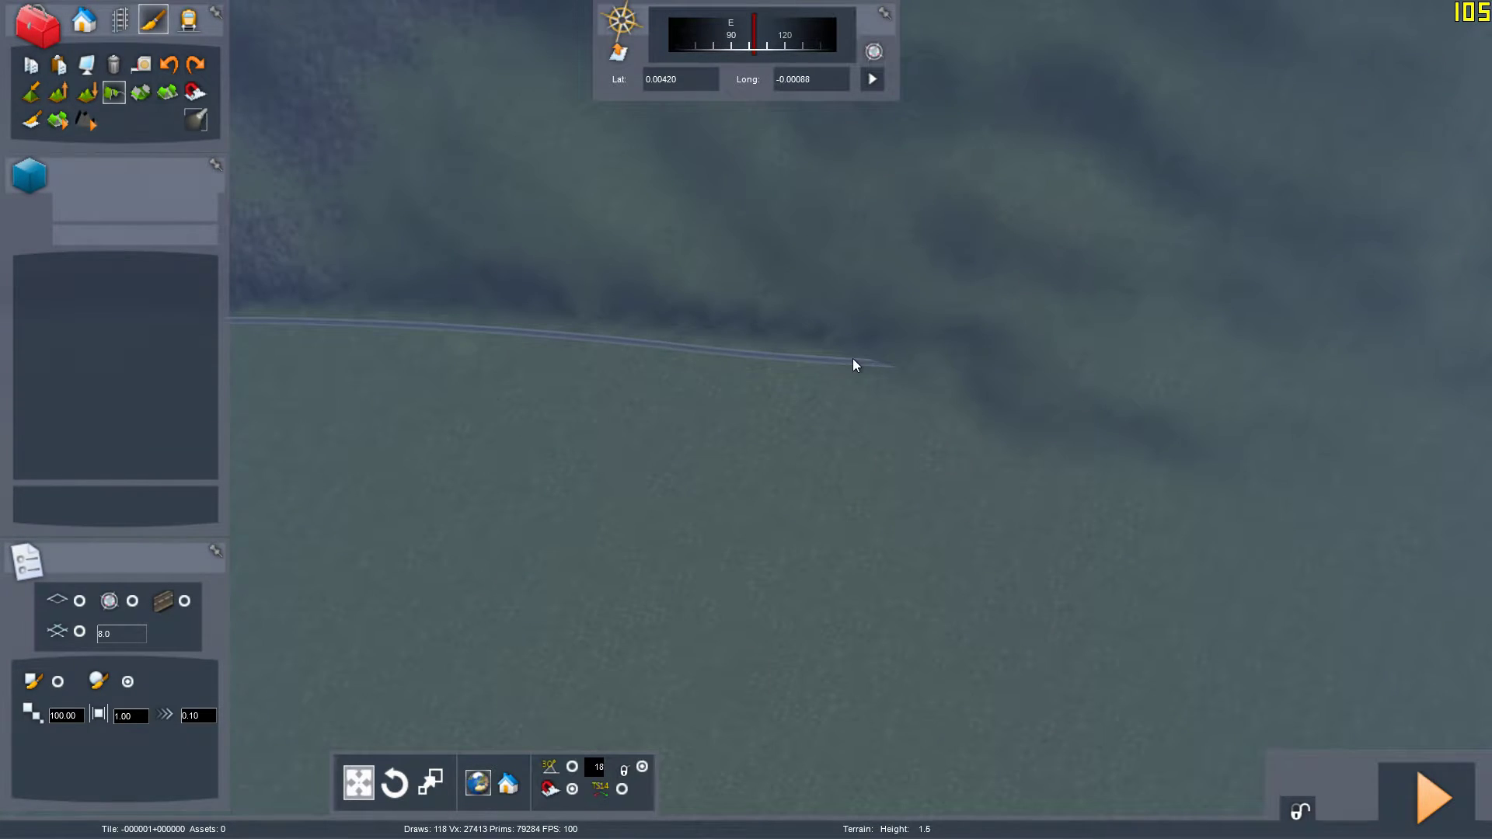
pyautogui.moveTo(855, 365)
pyautogui.mouseDown()
pyautogui.moveTo(776, 370)
pyautogui.moveTo(207, 303)
pyautogui.moveTo(492, 309)
pyautogui.moveTo(449, 326)
pyautogui.moveTo(413, 306)
pyautogui.mouseUp()
pyautogui.moveTo(415, 308)
pyautogui.mouseDown(button='right')
pyautogui.moveTo(723, 311)
pyautogui.moveTo(795, 391)
pyautogui.mouseUp(button='right')
pyautogui.moveTo(797, 392)
pyautogui.mouseDown()
pyautogui.moveTo(1014, 477)
pyautogui.moveTo(772, 369)
pyautogui.moveTo(616, 236)
pyautogui.moveTo(469, 143)
pyautogui.moveTo(570, 300)
pyautogui.moveTo(442, 153)
pyautogui.moveTo(524, 213)
pyautogui.moveTo(771, 321)
pyautogui.moveTo(735, 426)
pyautogui.moveTo(791, 506)
pyautogui.moveTo(914, 537)
pyautogui.moveTo(920, 482)
pyautogui.moveTo(713, 409)
pyautogui.moveTo(715, 354)
pyautogui.mouseUp()
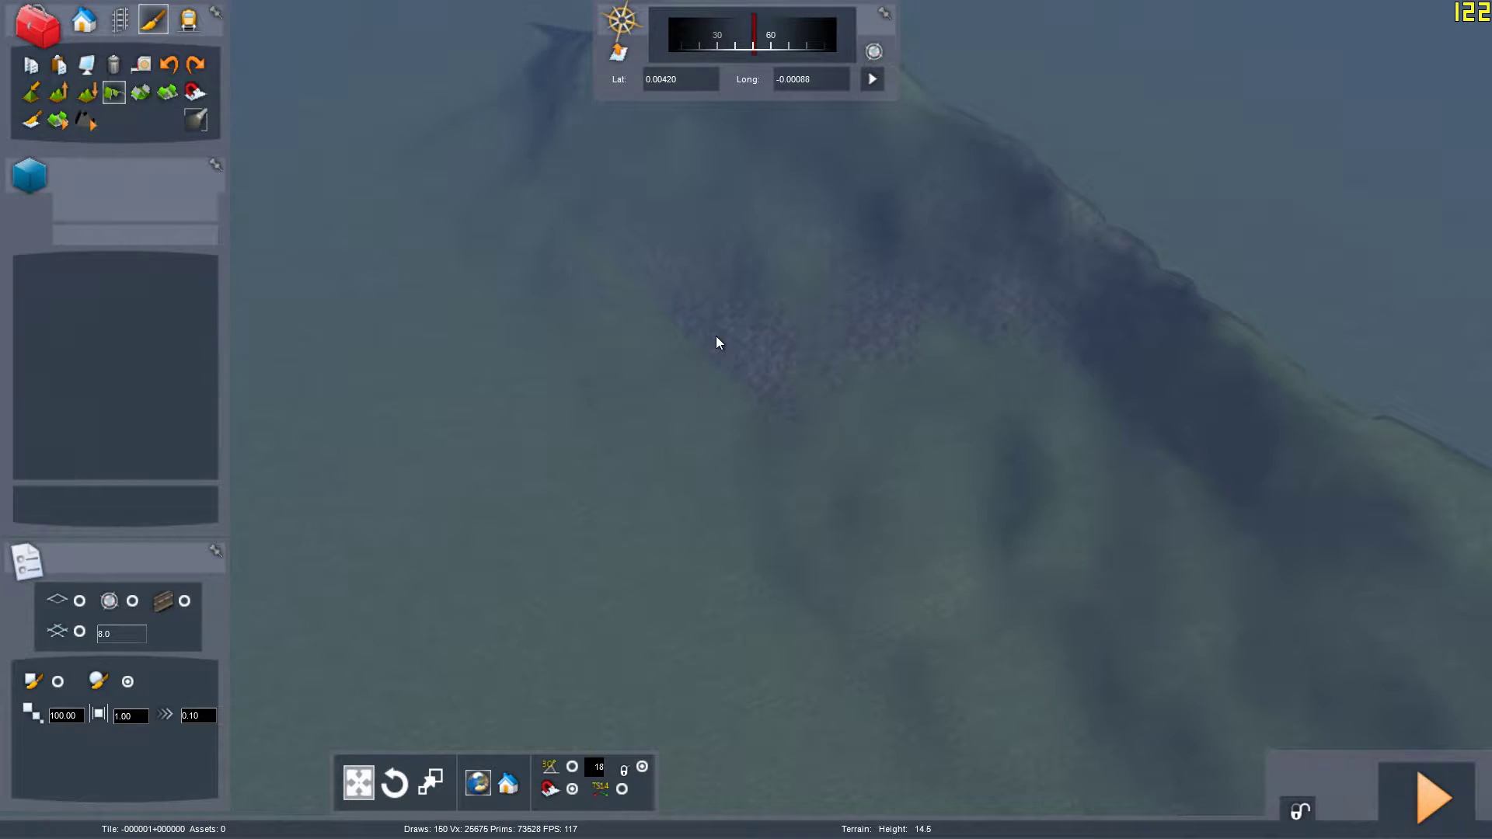
pyautogui.moveTo(716, 336); pyautogui.dragTo(706, 374, button='right')
pyautogui.moveTo(705, 375)
pyautogui.mouseDown()
pyautogui.moveTo(509, 320)
pyautogui.moveTo(749, 441)
pyautogui.moveTo(847, 465)
pyautogui.moveTo(665, 302)
pyautogui.mouseUp()
pyautogui.moveTo(798, 350); pyautogui.dragTo(768, 430, button='right')
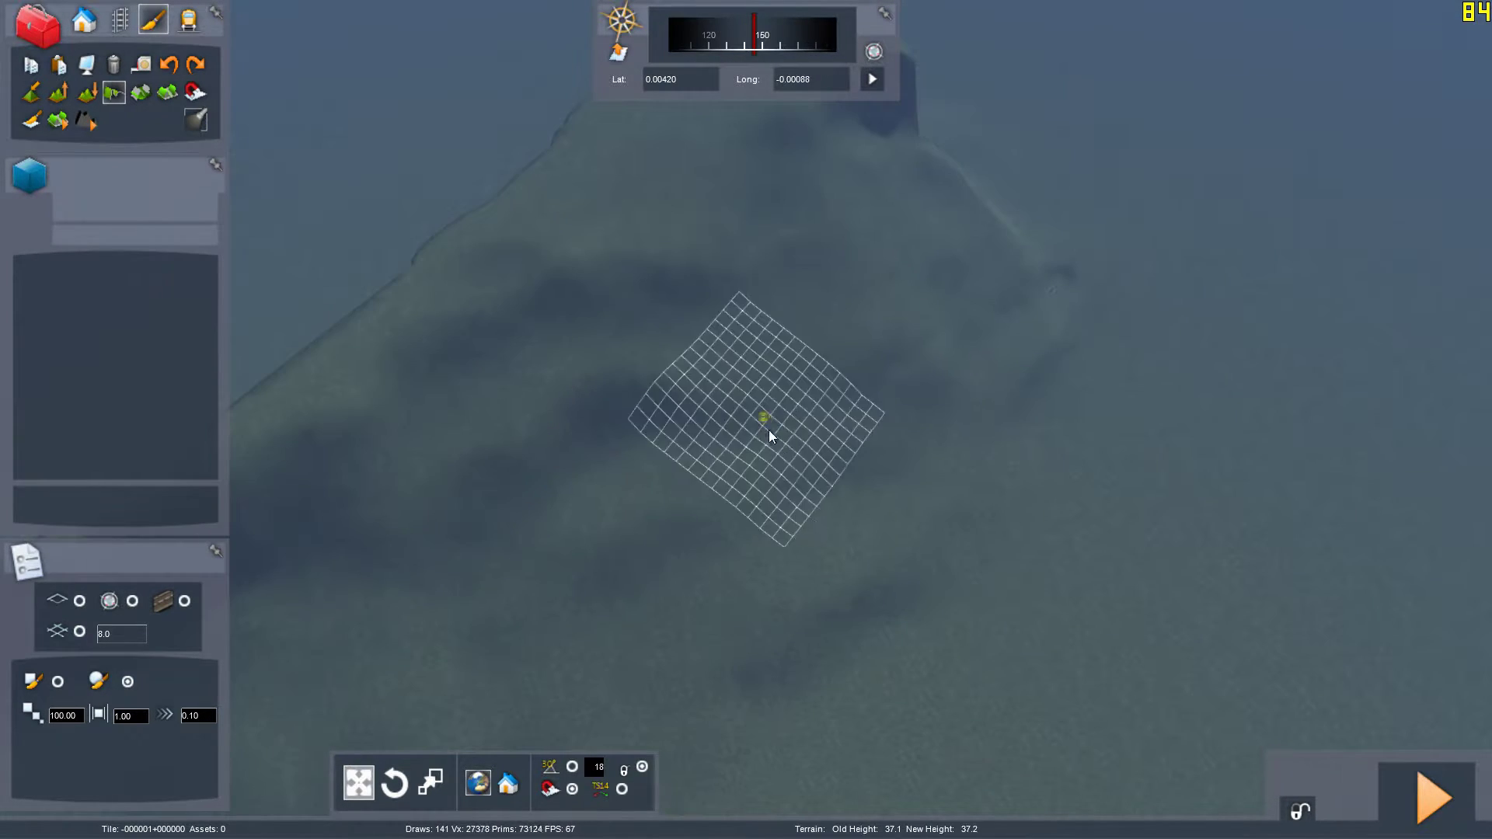
# Fit the terrain to the track along the buried rails using the track-fitting brush at size 100
pyautogui.click(195, 91)
pyautogui.moveTo(925, 442)
pyautogui.mouseDown()
pyautogui.moveTo(1084, 291)
pyautogui.moveTo(894, 538)
pyautogui.moveTo(741, 632)
pyautogui.moveTo(919, 469)
pyautogui.mouseUp()
pyautogui.moveTo(919, 469); pyautogui.dragTo(785, 529, button='right')
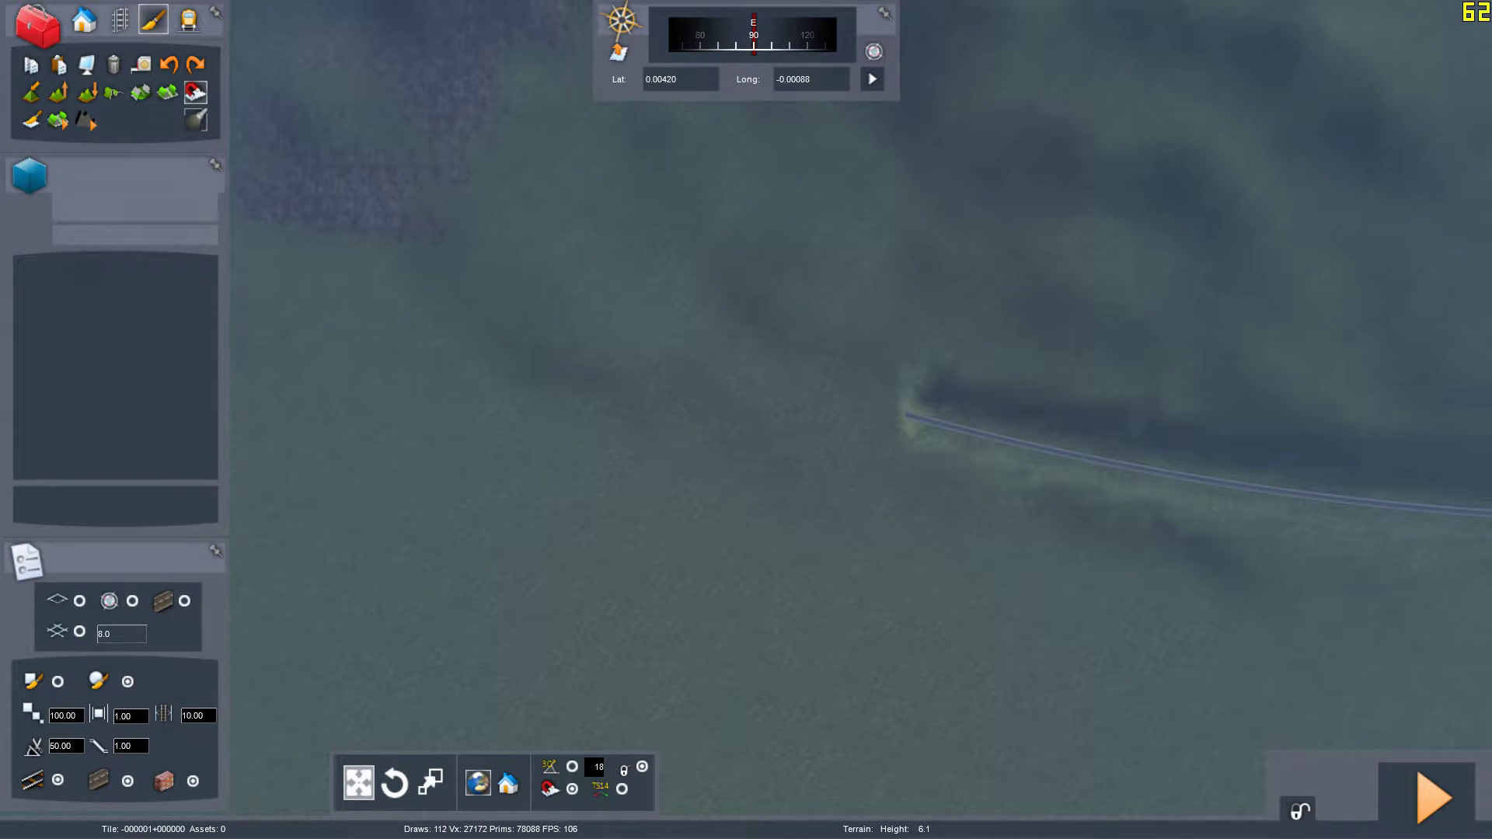
pyautogui.moveTo(990, 431)
pyautogui.mouseDown()
pyautogui.moveTo(527, 338)
pyautogui.moveTo(642, 345)
pyautogui.moveTo(1123, 468)
pyautogui.mouseUp()
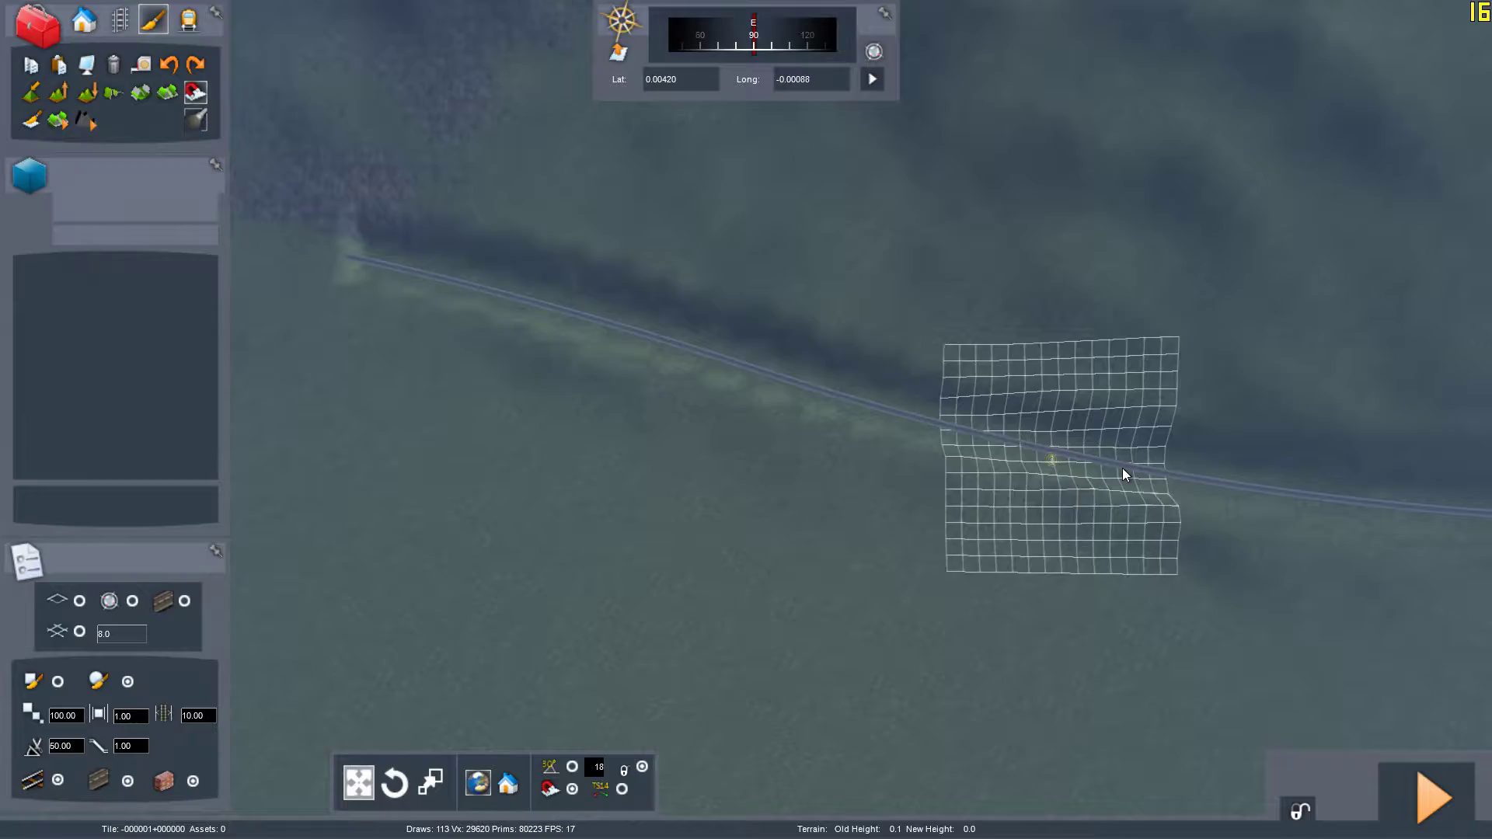
pyautogui.moveTo(1122, 468)
pyautogui.mouseDown(button='right')
pyautogui.moveTo(983, 468)
pyautogui.moveTo(1068, 623)
pyautogui.mouseUp(button='right')
pyautogui.moveTo(1068, 623)
pyautogui.mouseDown()
pyautogui.moveTo(912, 267)
pyautogui.moveTo(938, 364)
pyautogui.moveTo(898, 235)
pyautogui.mouseUp()
# Examine the re-cut track bed and the slopes on both sides at ground level along the line
pyautogui.press('Up')
pyautogui.moveTo(898, 235)
pyautogui.mouseDown(button='right')
pyautogui.moveTo(925, 303)
pyautogui.moveTo(981, 303)
pyautogui.moveTo(1034, 272)
pyautogui.moveTo(994, 252)
pyautogui.moveTo(884, 256)
pyautogui.moveTo(855, 210)
pyautogui.moveTo(1291, 227)
pyautogui.mouseUp(button='right')
pyautogui.press('Up')
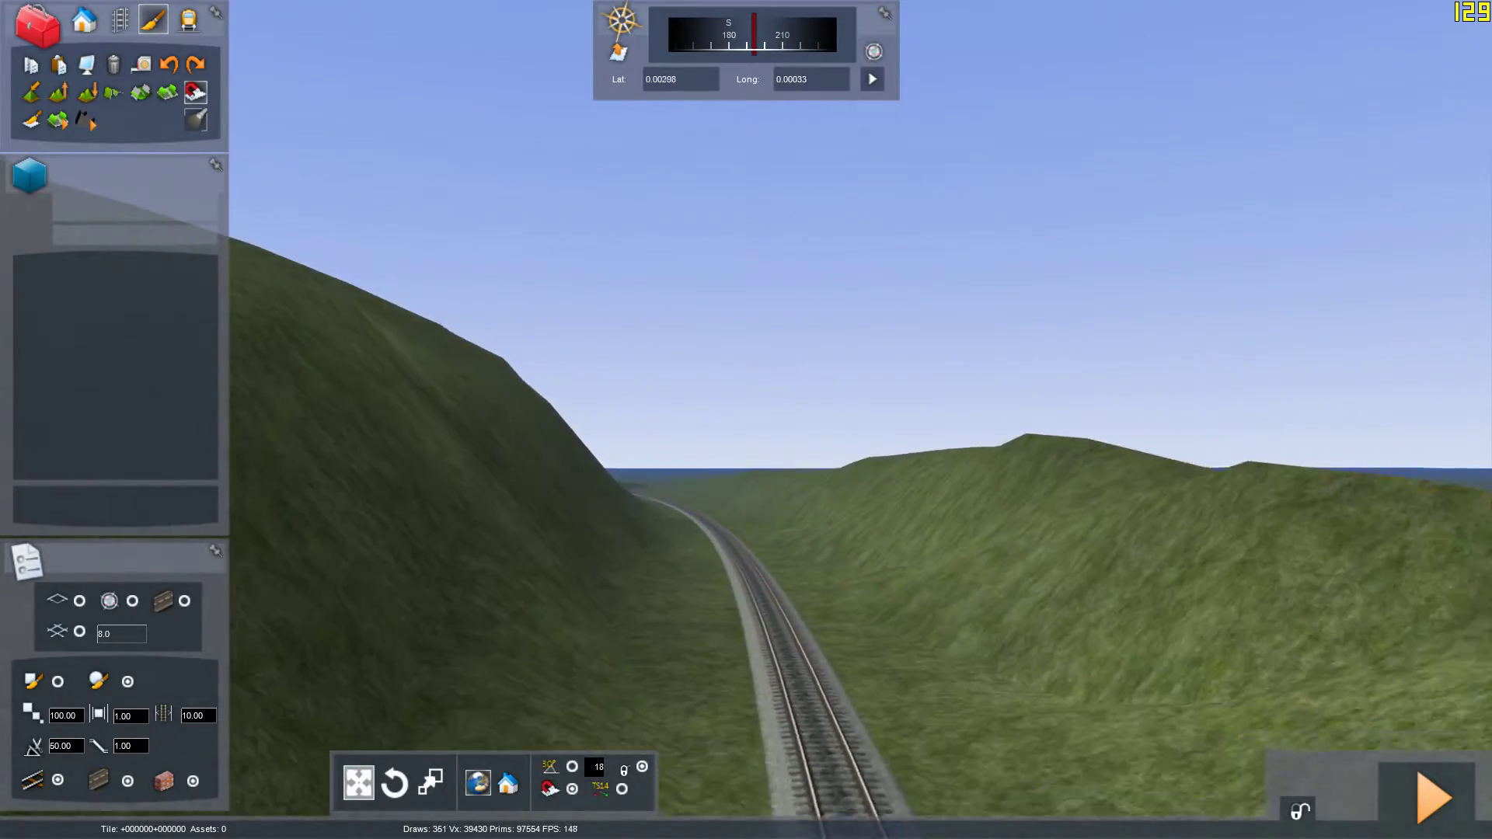
pyautogui.press('Left')
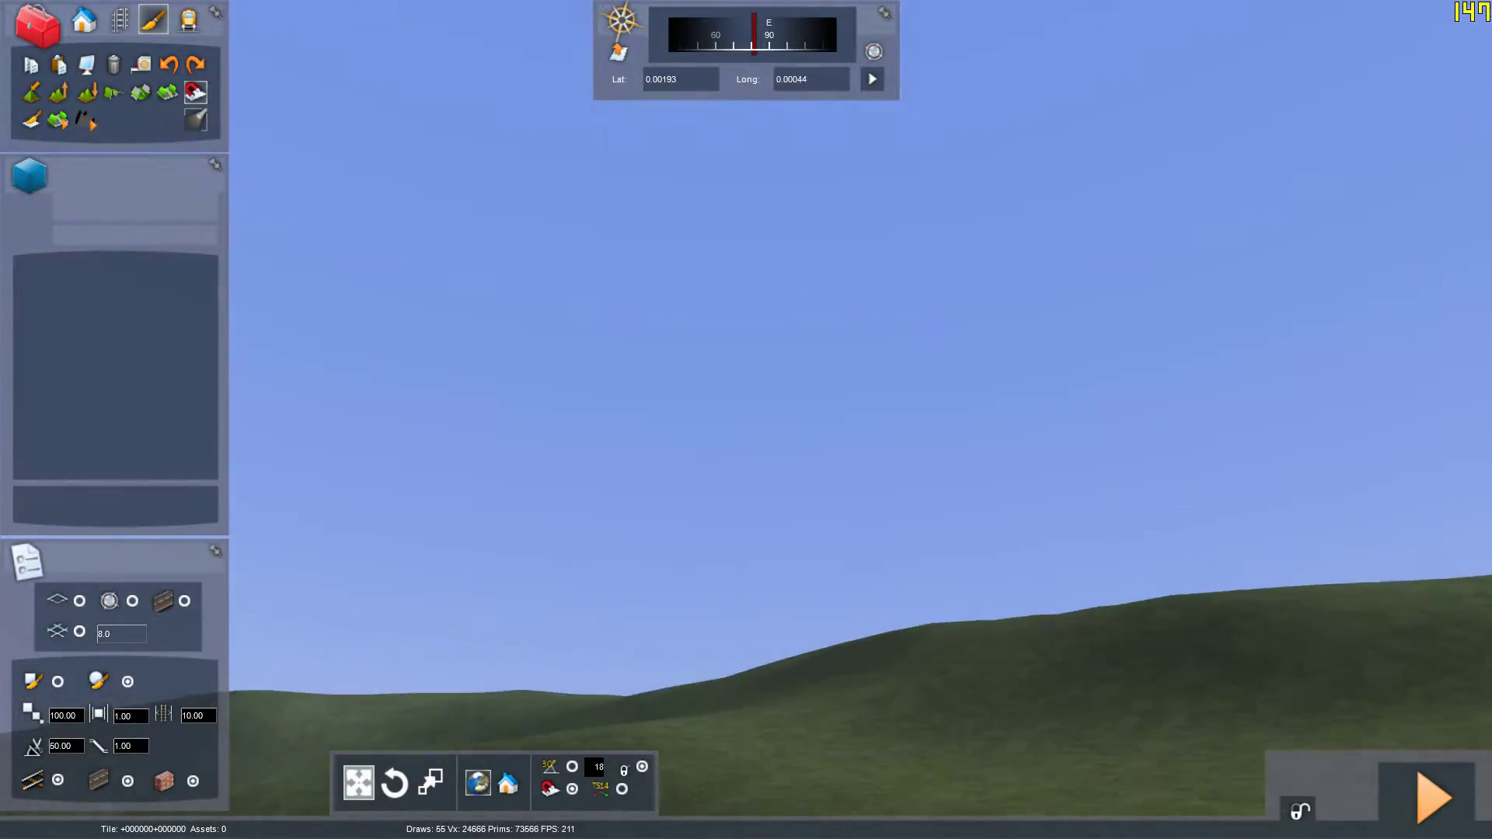
pyautogui.press('Down')
pyautogui.moveTo(746, 420); pyautogui.dragTo(606, 548, button='right')
pyautogui.moveTo(878, 226); pyautogui.dragTo(872, 287, button='right')
pyautogui.press('Down')
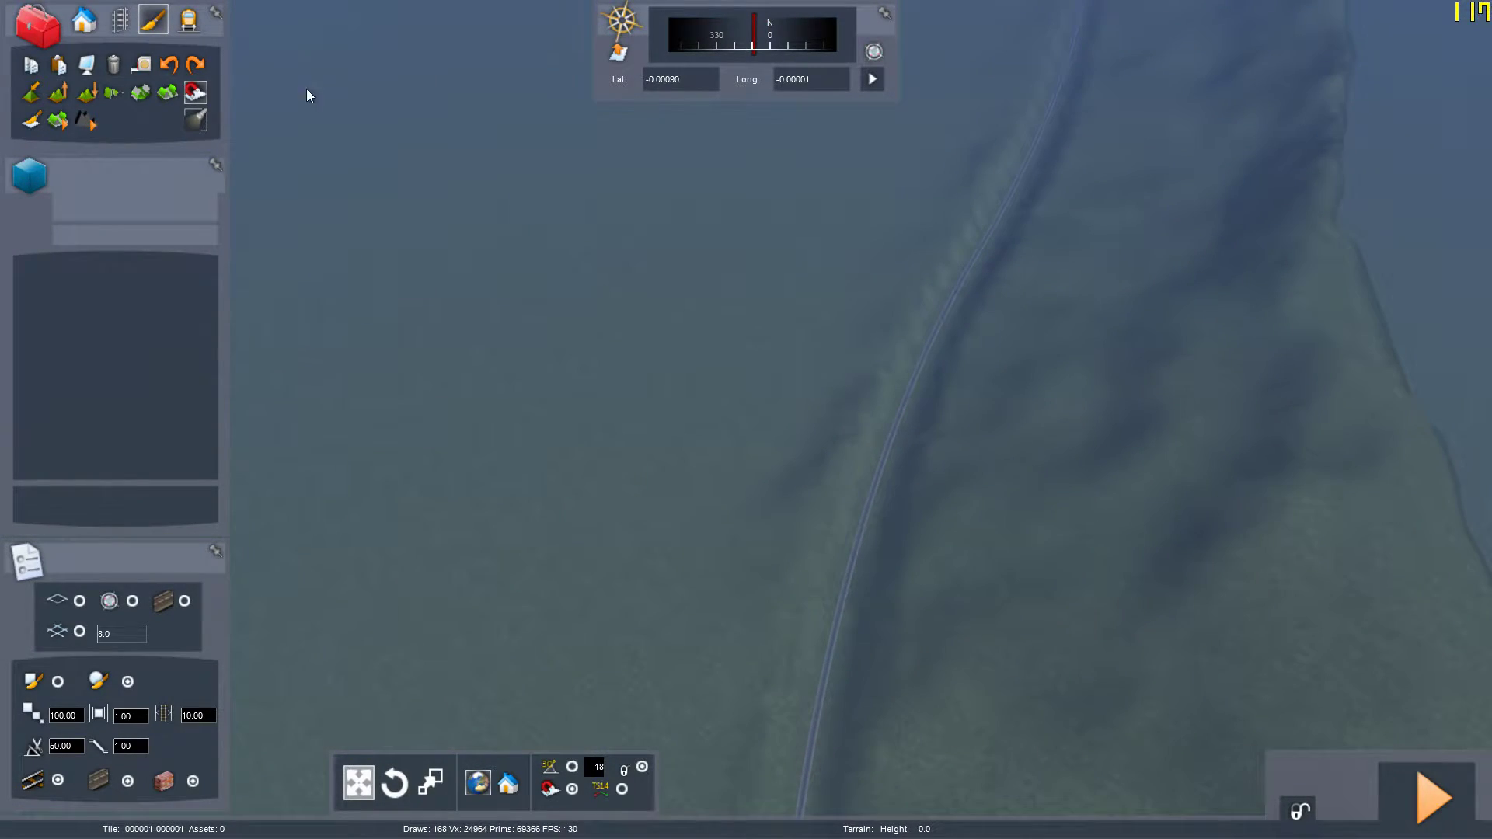
# Paint a long plateau at height 100 on the open side of the track, opposite the existing hill
pyautogui.click(138, 95)
pyautogui.press('Down')
pyautogui.moveTo(591, 536); pyautogui.dragTo(538, 551, button='right')
pyautogui.moveTo(538, 554)
pyautogui.mouseDown()
pyautogui.moveTo(563, 473)
pyautogui.moveTo(627, 384)
pyautogui.moveTo(542, 491)
pyautogui.moveTo(613, 434)
pyautogui.moveTo(767, 245)
pyautogui.moveTo(813, 134)
pyautogui.moveTo(623, 314)
pyautogui.moveTo(657, 320)
pyautogui.moveTo(549, 494)
pyautogui.mouseUp()
pyautogui.moveTo(549, 495); pyautogui.dragTo(721, 281, button='right')
pyautogui.moveTo(774, 218)
pyautogui.mouseDown()
pyautogui.moveTo(589, 328)
pyautogui.moveTo(543, 434)
pyautogui.moveTo(698, 313)
pyautogui.mouseUp()
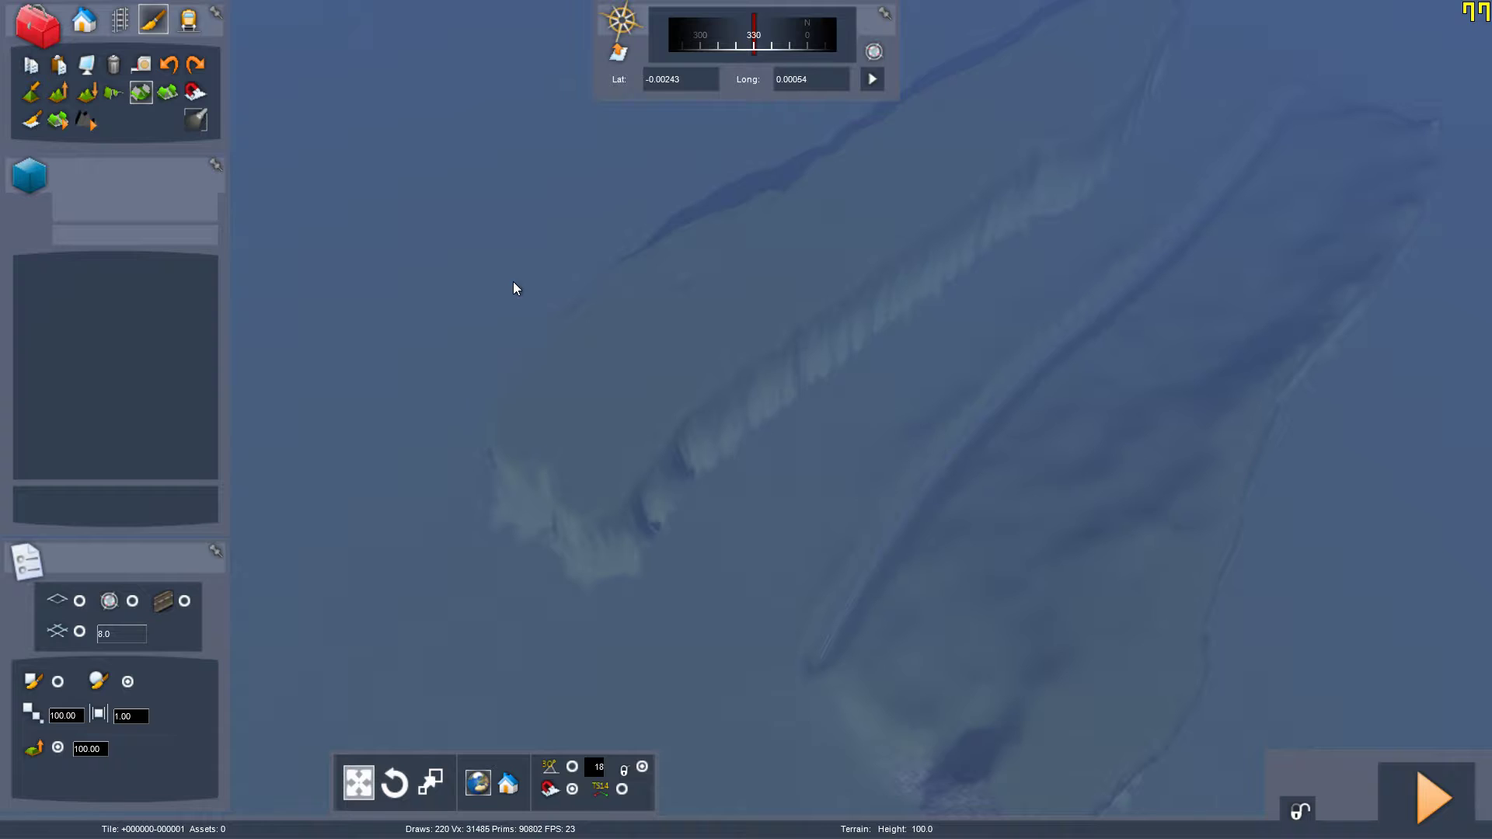
# Smooth the near end and middle of the plateau's steep face into a natural slope with the size 100 smoothing brush
pyautogui.click(114, 93)
pyautogui.press('Up')
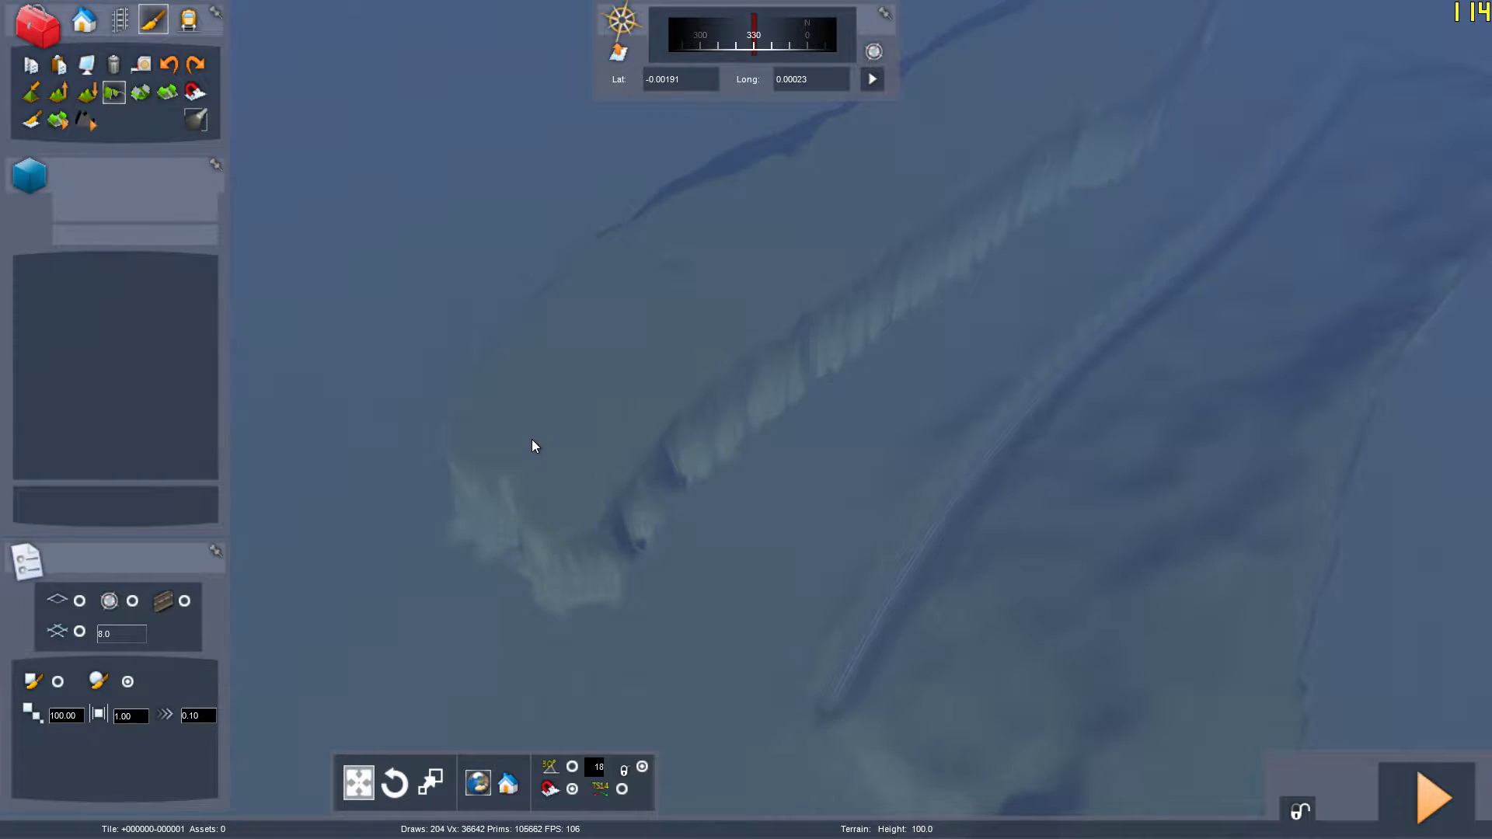
pyautogui.moveTo(554, 565)
pyautogui.mouseDown()
pyautogui.moveTo(880, 270)
pyautogui.moveTo(803, 303)
pyautogui.moveTo(693, 434)
pyautogui.moveTo(543, 460)
pyautogui.moveTo(617, 458)
pyautogui.moveTo(602, 450)
pyautogui.moveTo(538, 620)
pyautogui.moveTo(650, 445)
pyautogui.mouseUp()
pyautogui.moveTo(650, 445); pyautogui.dragTo(701, 427, button='right')
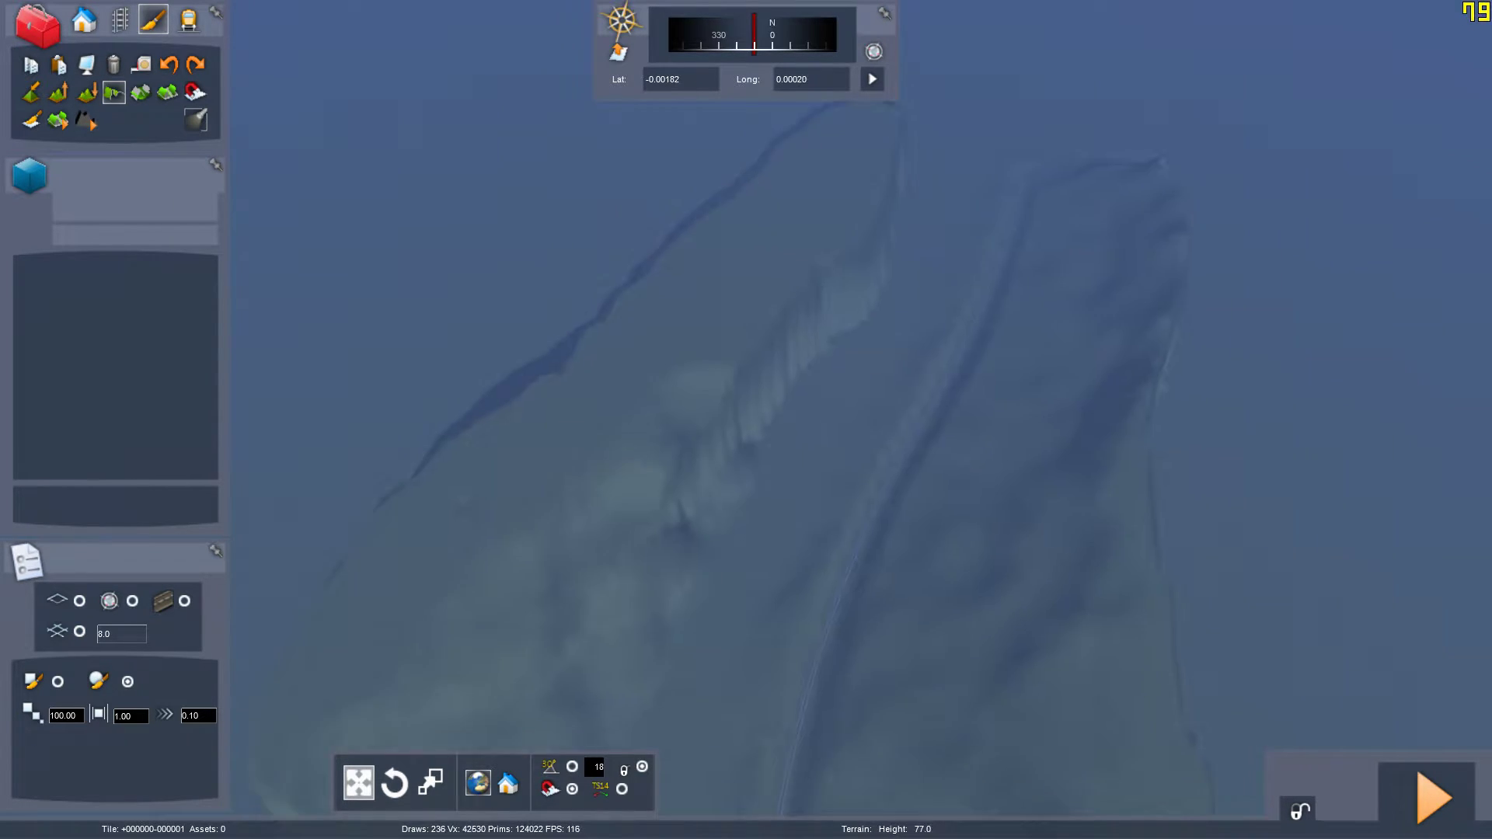
pyautogui.press('Up')
pyautogui.moveTo(701, 427)
pyautogui.mouseDown()
pyautogui.moveTo(646, 453)
pyautogui.moveTo(907, 252)
pyautogui.moveTo(744, 387)
pyautogui.moveTo(899, 202)
pyautogui.mouseUp()
pyautogui.moveTo(898, 202); pyautogui.dragTo(689, 379, button='right')
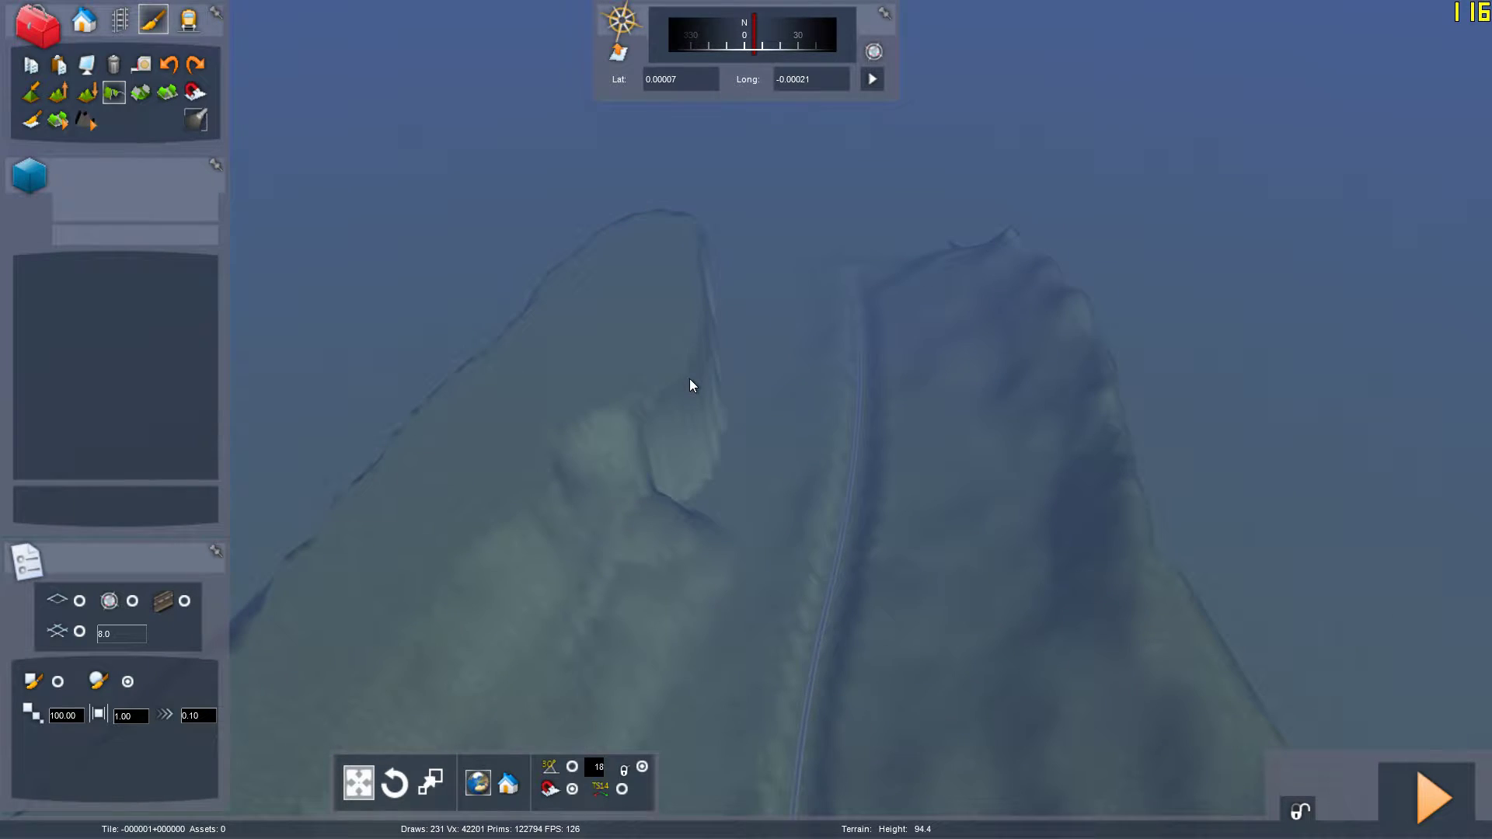
# Smooth the far part of the plateau's face so the whole slope descends gradually to the track
pyautogui.moveTo(689, 379)
pyautogui.mouseDown()
pyautogui.moveTo(730, 352)
pyautogui.moveTo(701, 232)
pyautogui.moveTo(623, 431)
pyautogui.moveTo(738, 340)
pyautogui.moveTo(674, 454)
pyautogui.moveTo(594, 446)
pyautogui.moveTo(704, 309)
pyautogui.moveTo(739, 238)
pyautogui.moveTo(758, 326)
pyautogui.moveTo(764, 263)
pyautogui.moveTo(777, 299)
pyautogui.moveTo(753, 453)
pyautogui.moveTo(730, 393)
pyautogui.moveTo(717, 447)
pyautogui.mouseUp()
pyautogui.moveTo(717, 447); pyautogui.dragTo(822, 358, button='right')
pyautogui.press('Down')
pyautogui.moveTo(824, 363)
pyautogui.mouseDown()
pyautogui.moveTo(662, 622)
pyautogui.moveTo(752, 373)
pyautogui.moveTo(631, 499)
pyautogui.moveTo(652, 453)
pyautogui.mouseUp()
pyautogui.press('Down')
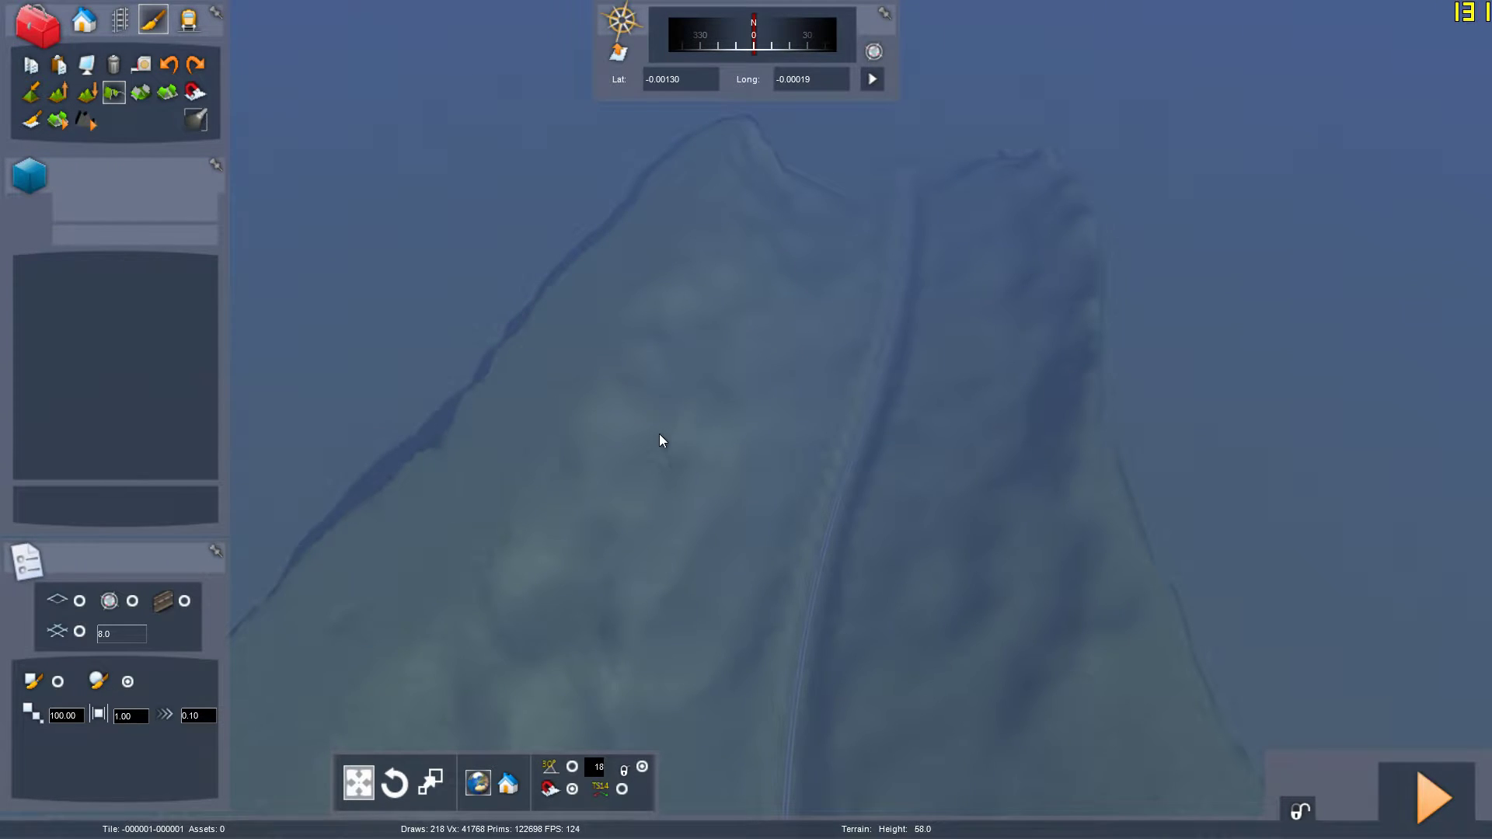
# Soften the remaining rough terrain at the near end of the new hill and along its upper slope
pyautogui.moveTo(790, 384); pyautogui.dragTo(765, 426, button='right')
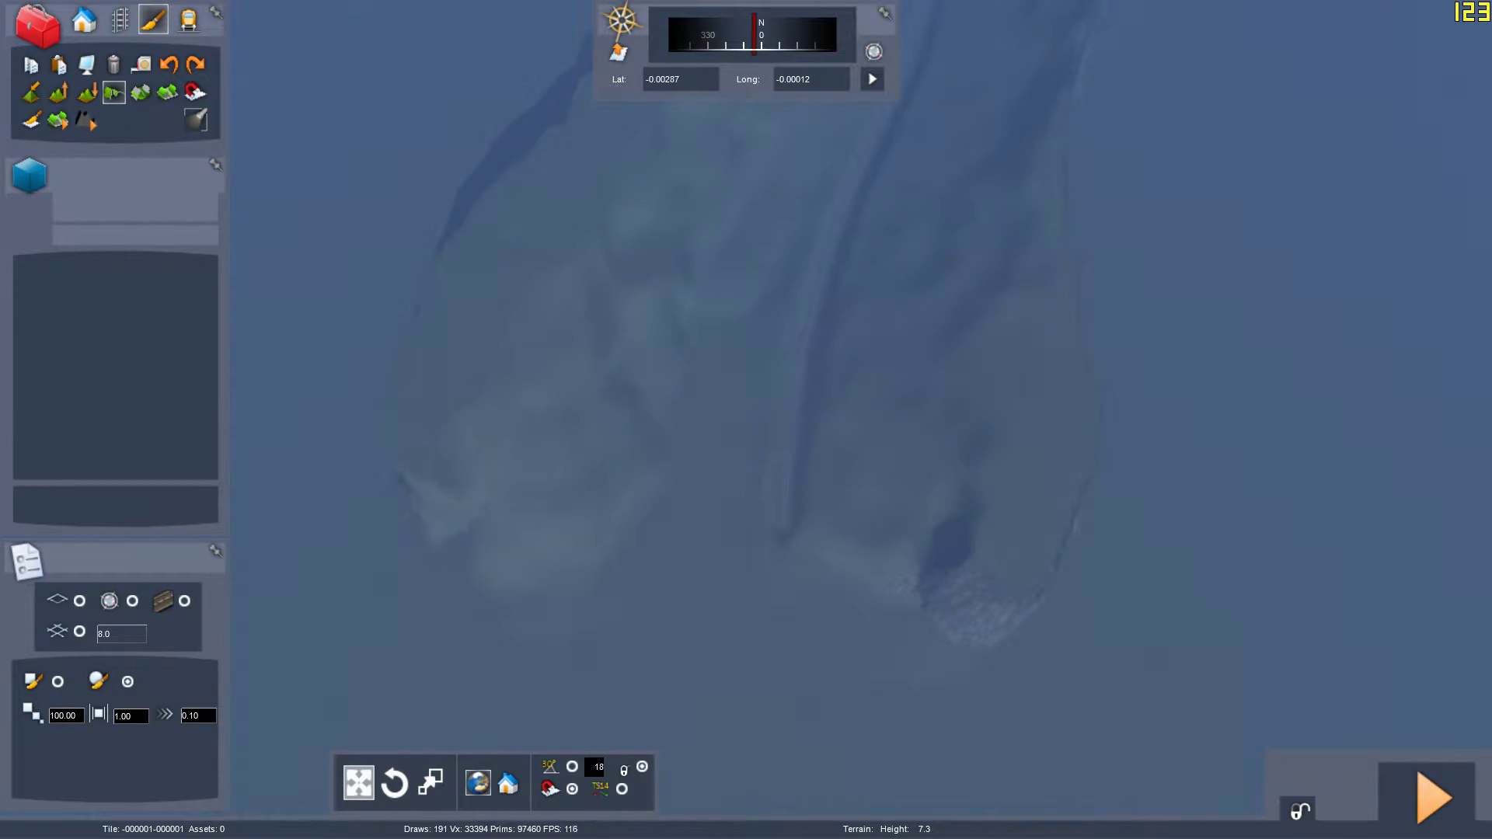
pyautogui.moveTo(632, 457)
pyautogui.mouseDown()
pyautogui.moveTo(569, 525)
pyautogui.moveTo(594, 493)
pyautogui.moveTo(572, 431)
pyautogui.moveTo(634, 309)
pyautogui.moveTo(625, 413)
pyautogui.moveTo(667, 342)
pyautogui.moveTo(632, 269)
pyautogui.moveTo(649, 376)
pyautogui.moveTo(638, 397)
pyautogui.moveTo(737, 286)
pyautogui.moveTo(841, 344)
pyautogui.moveTo(775, 258)
pyautogui.moveTo(370, 548)
pyautogui.moveTo(360, 660)
pyautogui.moveTo(809, 544)
pyautogui.moveTo(646, 504)
pyautogui.mouseUp()
pyautogui.press('Up')
pyautogui.moveTo(646, 504); pyautogui.dragTo(762, 447, button='right')
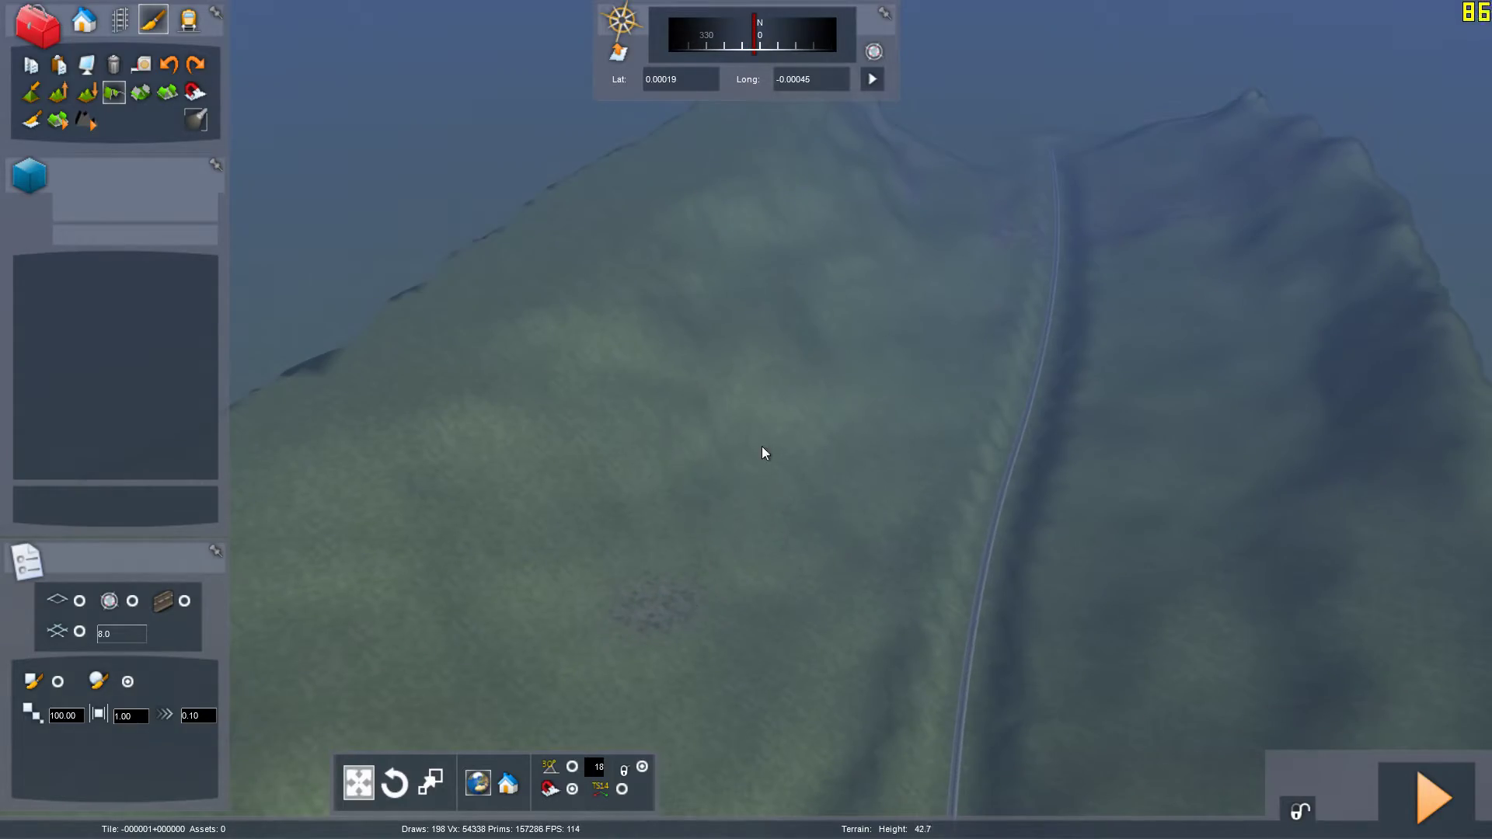
pyautogui.moveTo(762, 447)
pyautogui.mouseDown()
pyautogui.moveTo(911, 337)
pyautogui.moveTo(804, 280)
pyautogui.moveTo(878, 203)
pyautogui.mouseUp()
# Inspect the finished valley from several angles and follow the track to its open end beyond the cliffs
pyautogui.moveTo(836, 222); pyautogui.dragTo(917, 249, button='right')
pyautogui.press('Up')
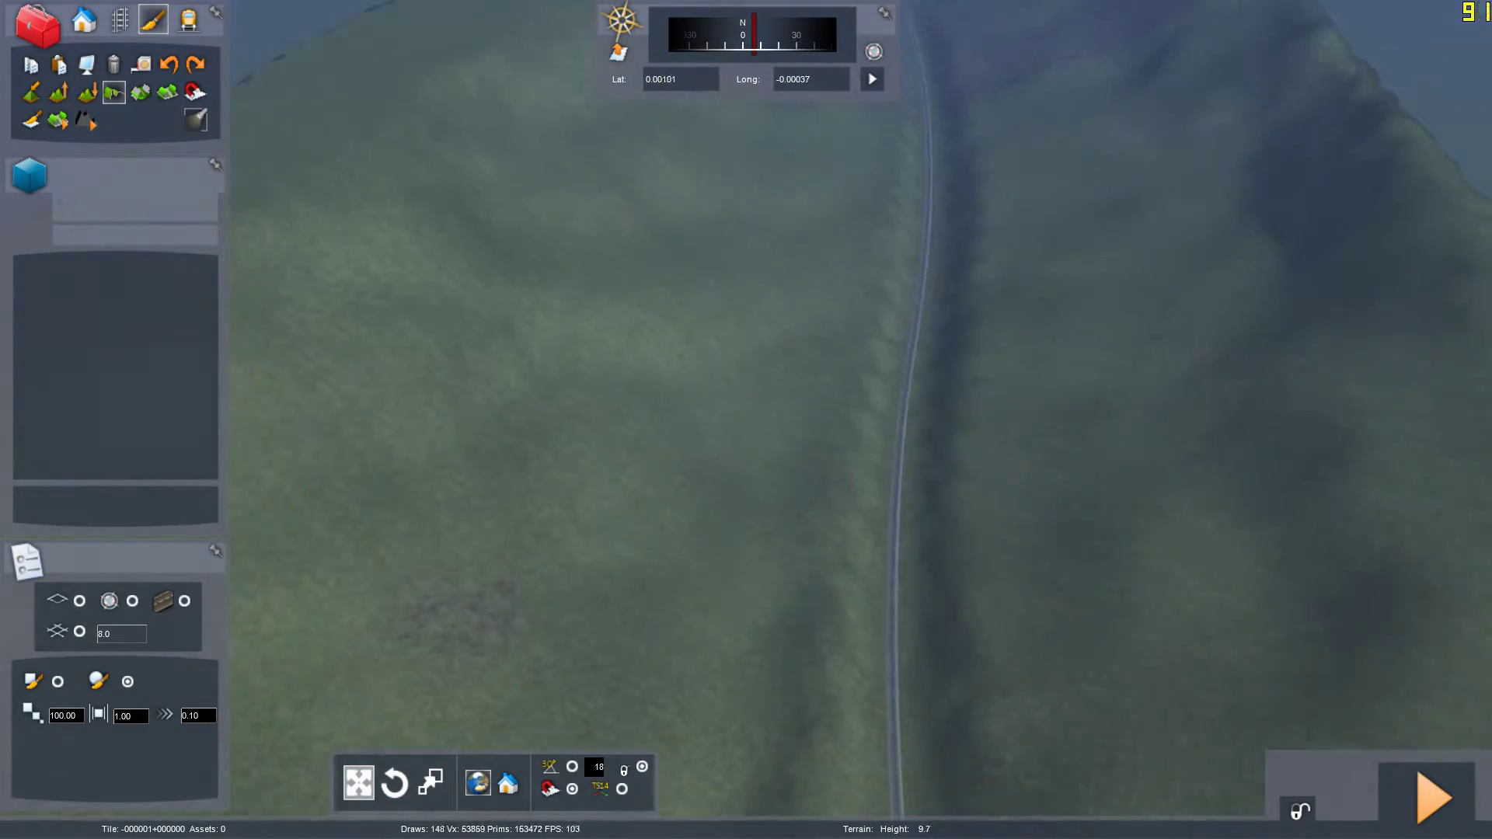
pyautogui.press('Up')
pyautogui.press('Right')
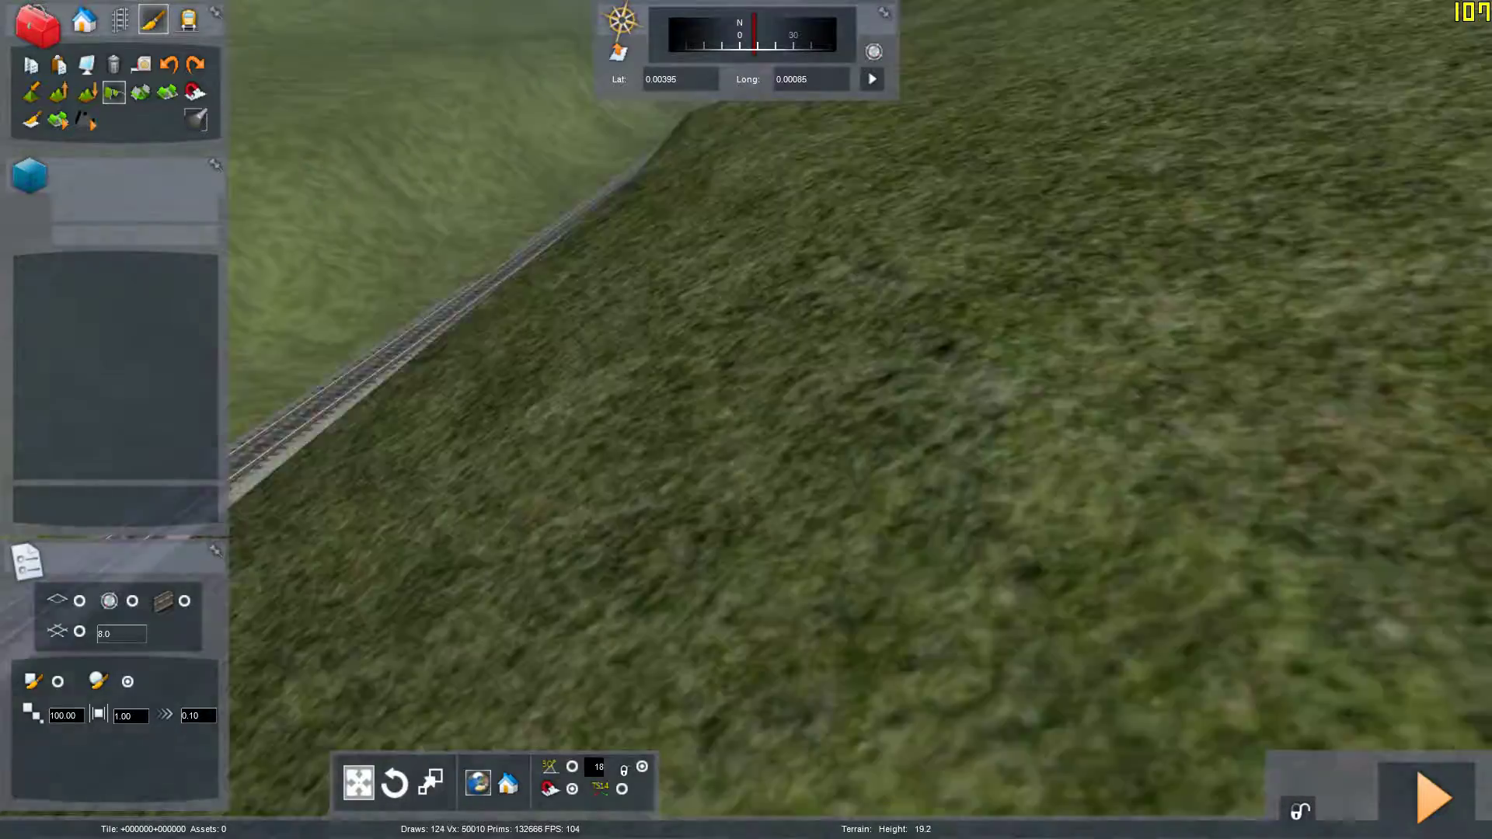
pyautogui.press('Left')
pyautogui.press('Up')
pyautogui.moveTo(746, 376); pyautogui.dragTo(513, 412, button='right')
pyautogui.press('Up')
pyautogui.press('Up')
pyautogui.press('Down')
pyautogui.press('Up')
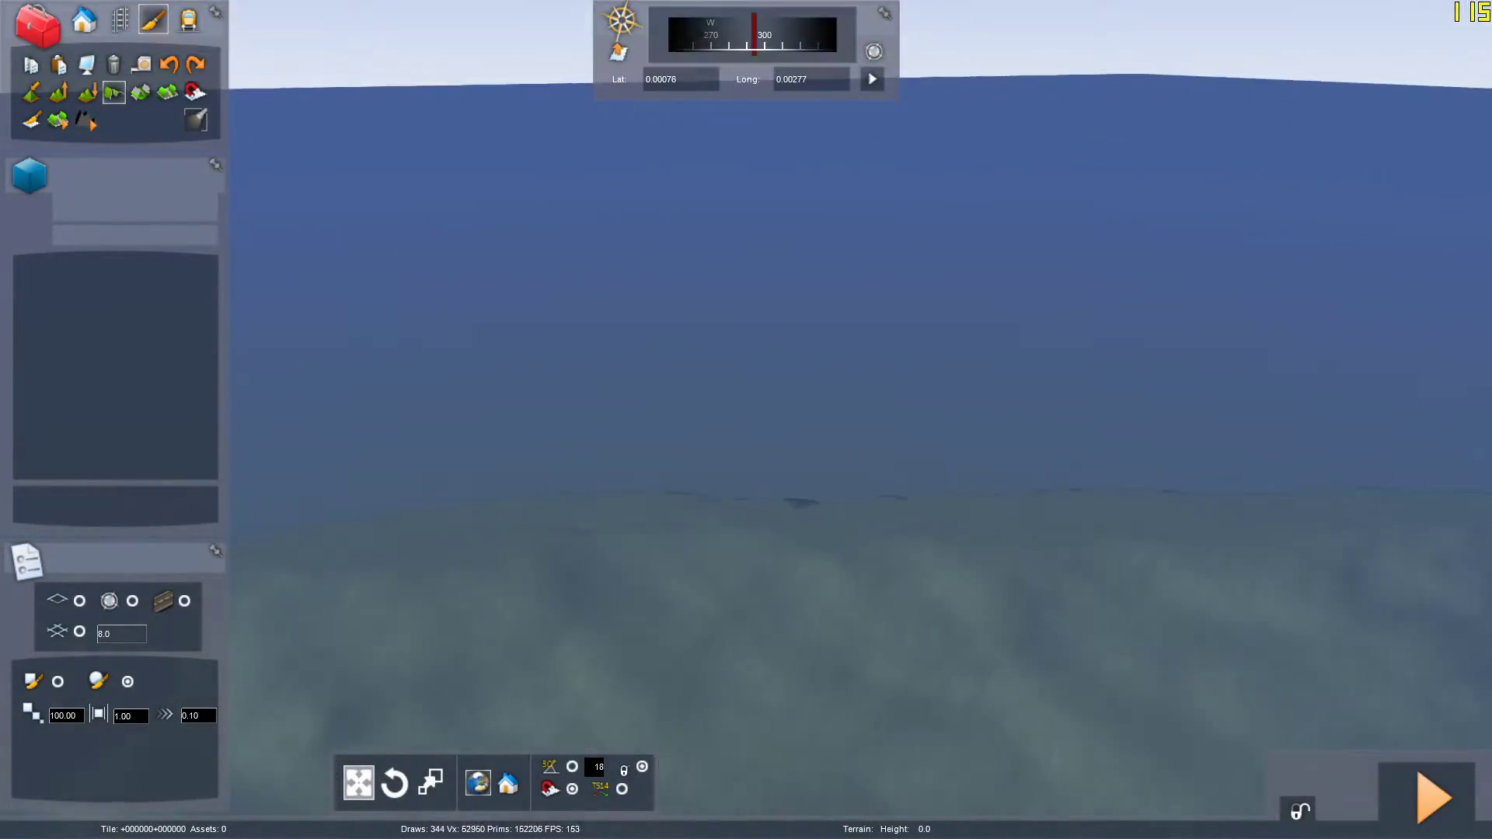
pyautogui.press('Up')
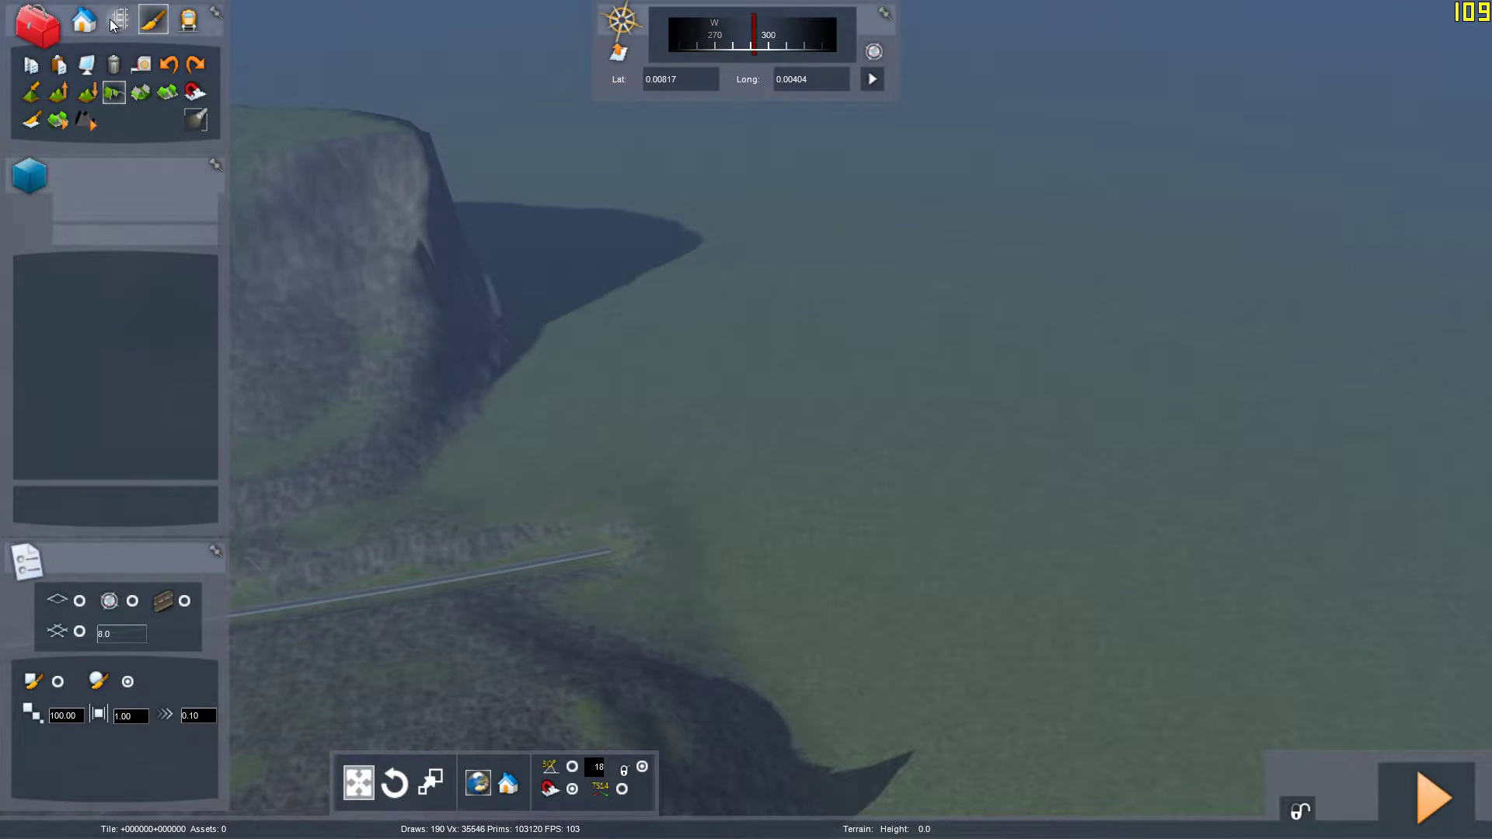
# Lay a gently curved Track Bath Wood Old section about 319 m long on the flat ground beyond the existing track's end
pyautogui.click(119, 20)
pyautogui.click(155, 294)
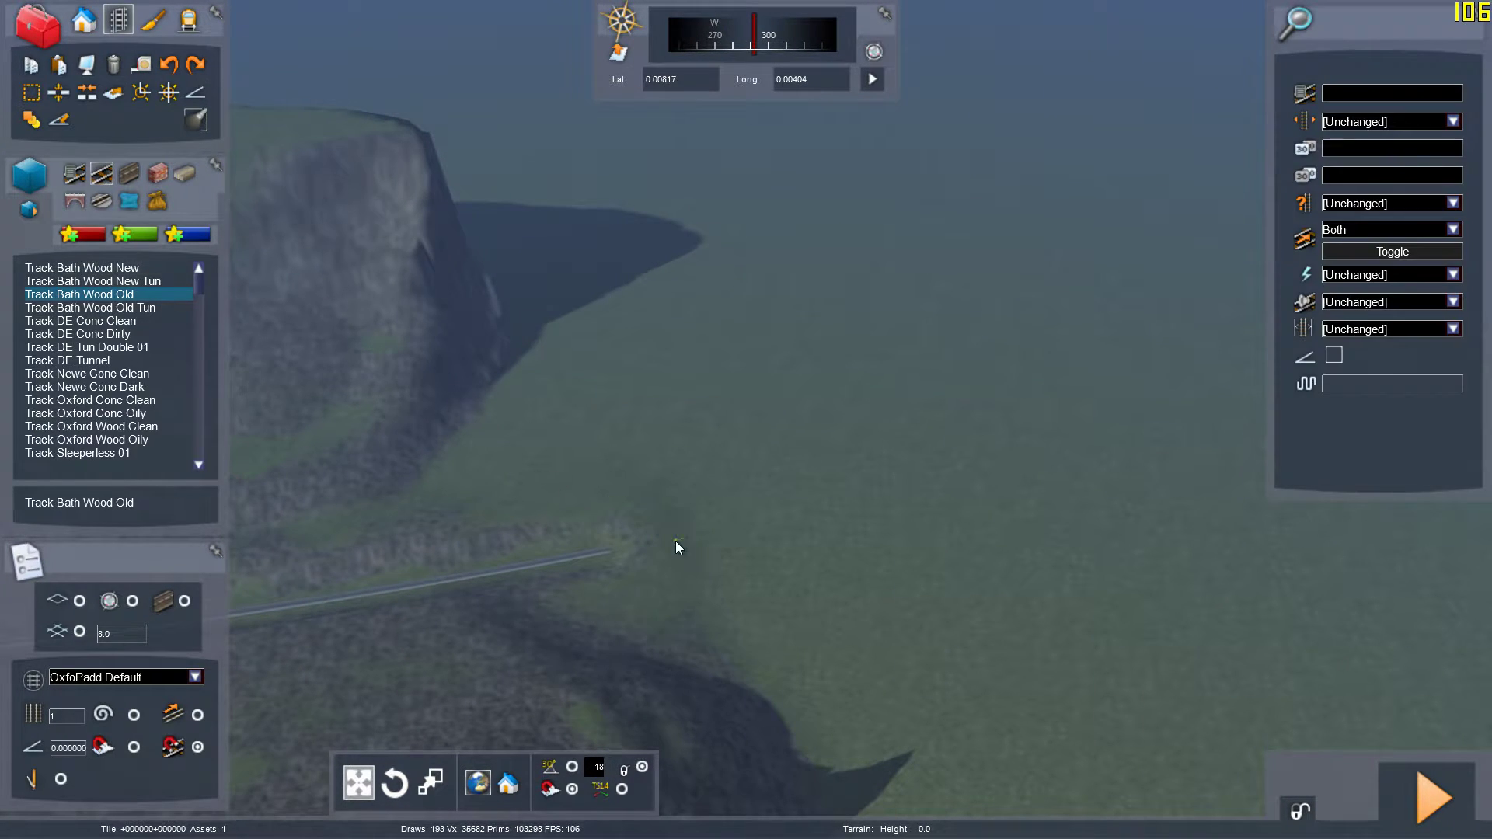
pyautogui.click(613, 547)
pyautogui.press('Right')
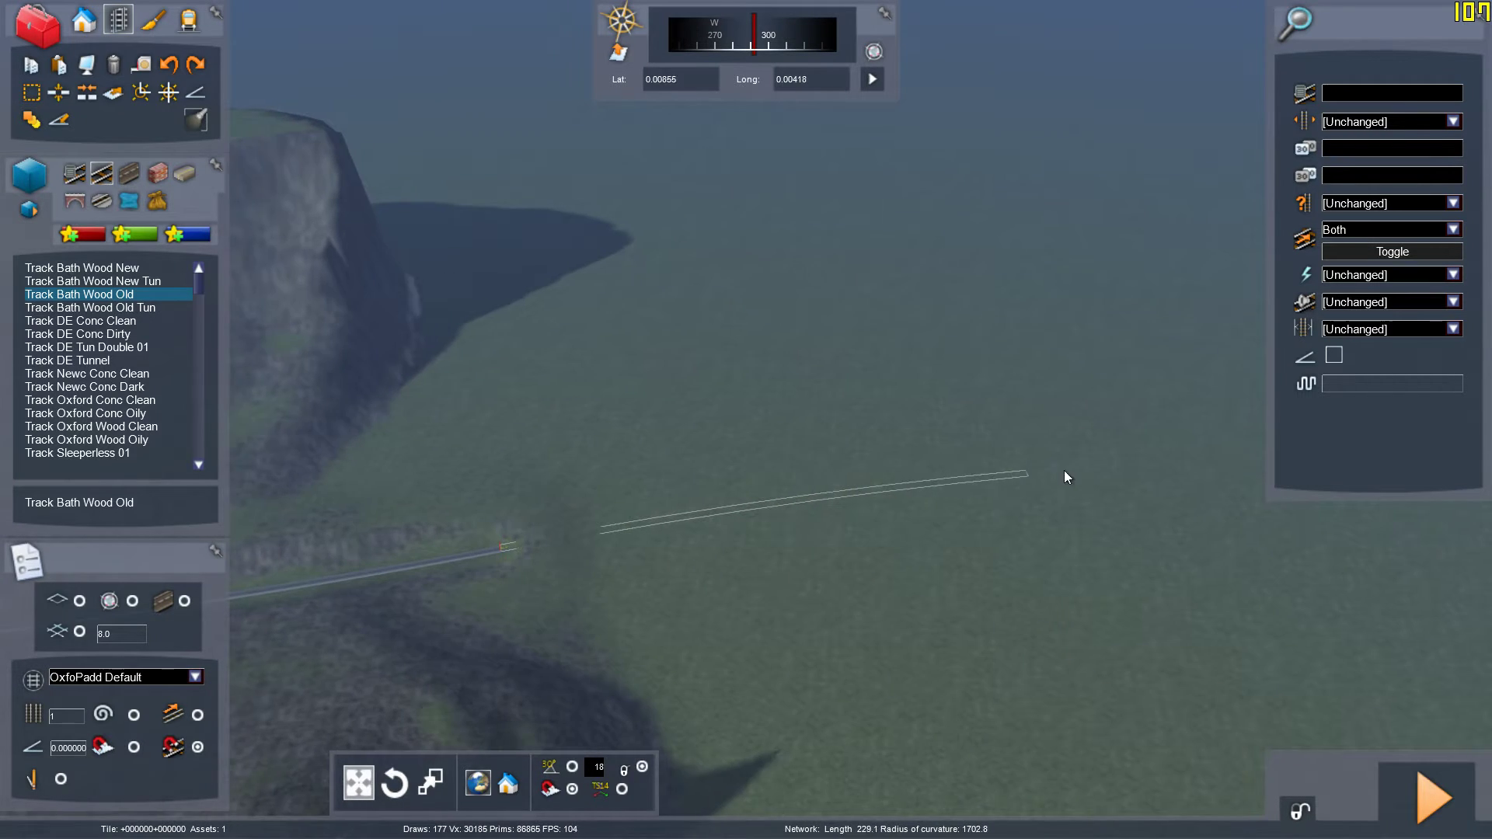
pyautogui.click(1131, 457)
pyautogui.press('Left')
pyautogui.rightClick(779, 505)
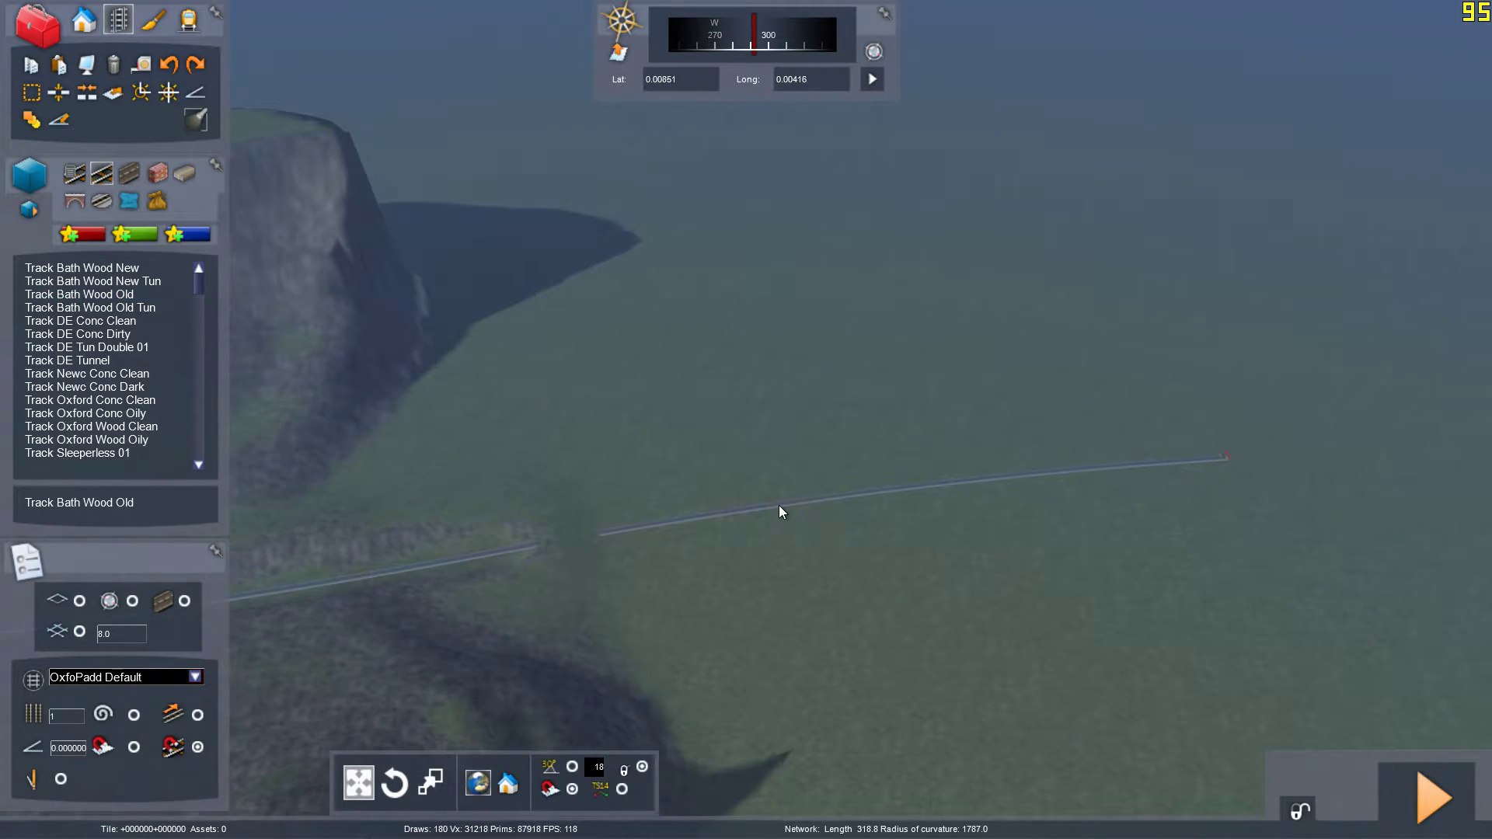
# Try the terrain-raising brushes by building a mound on the flat ground between the cliff and the new track, and undo it
pyautogui.click(153, 20)
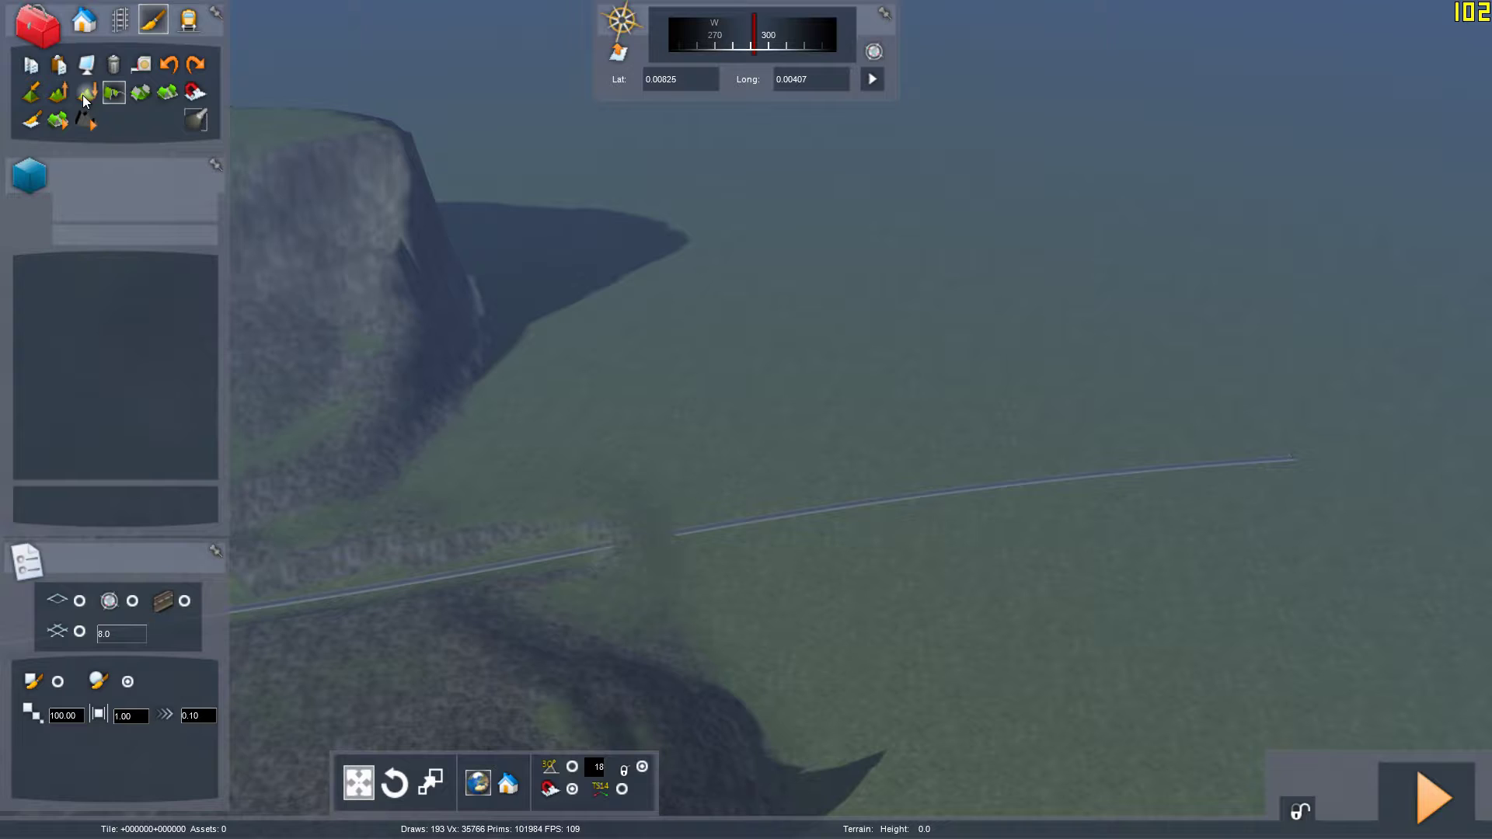
pyautogui.click(36, 92)
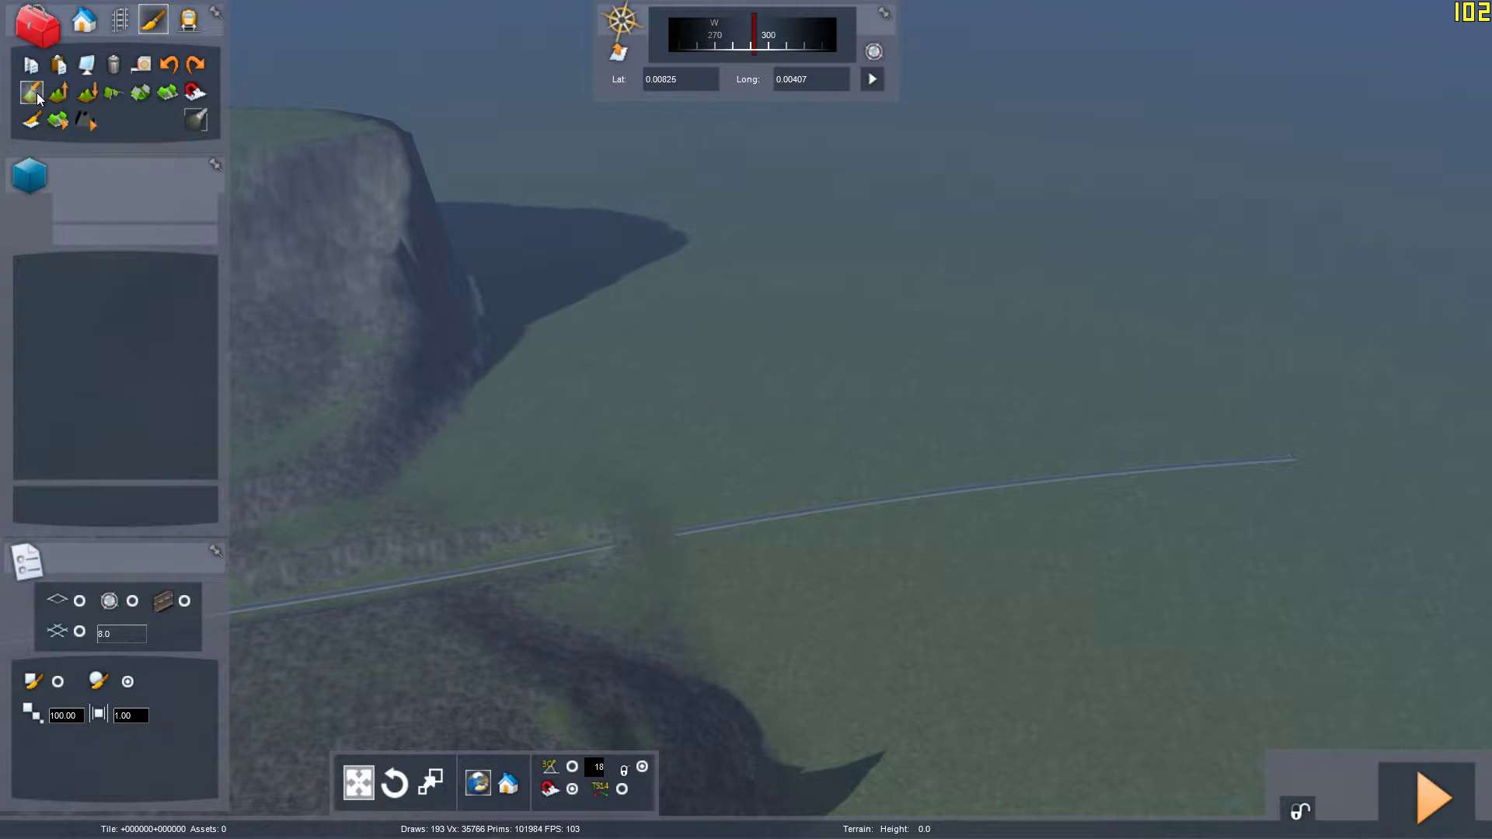
pyautogui.moveTo(765, 329)
pyautogui.mouseDown()
pyautogui.moveTo(759, 488)
pyautogui.moveTo(733, 222)
pyautogui.moveTo(883, 90)
pyautogui.moveTo(706, 696)
pyautogui.moveTo(760, 344)
pyautogui.mouseUp()
pyautogui.click(57, 92)
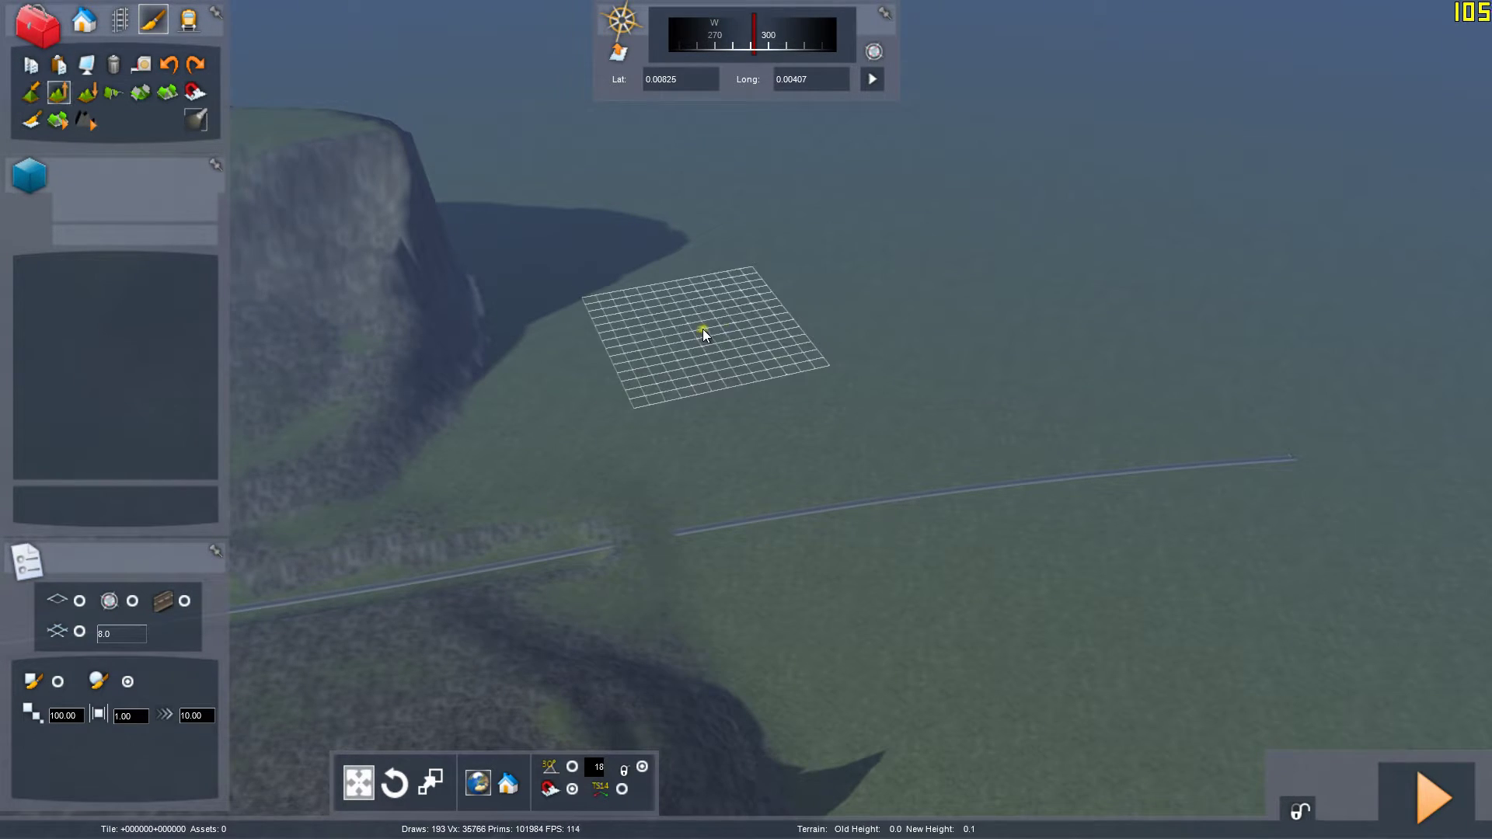
pyautogui.moveTo(702, 329); pyautogui.dragTo(706, 329)
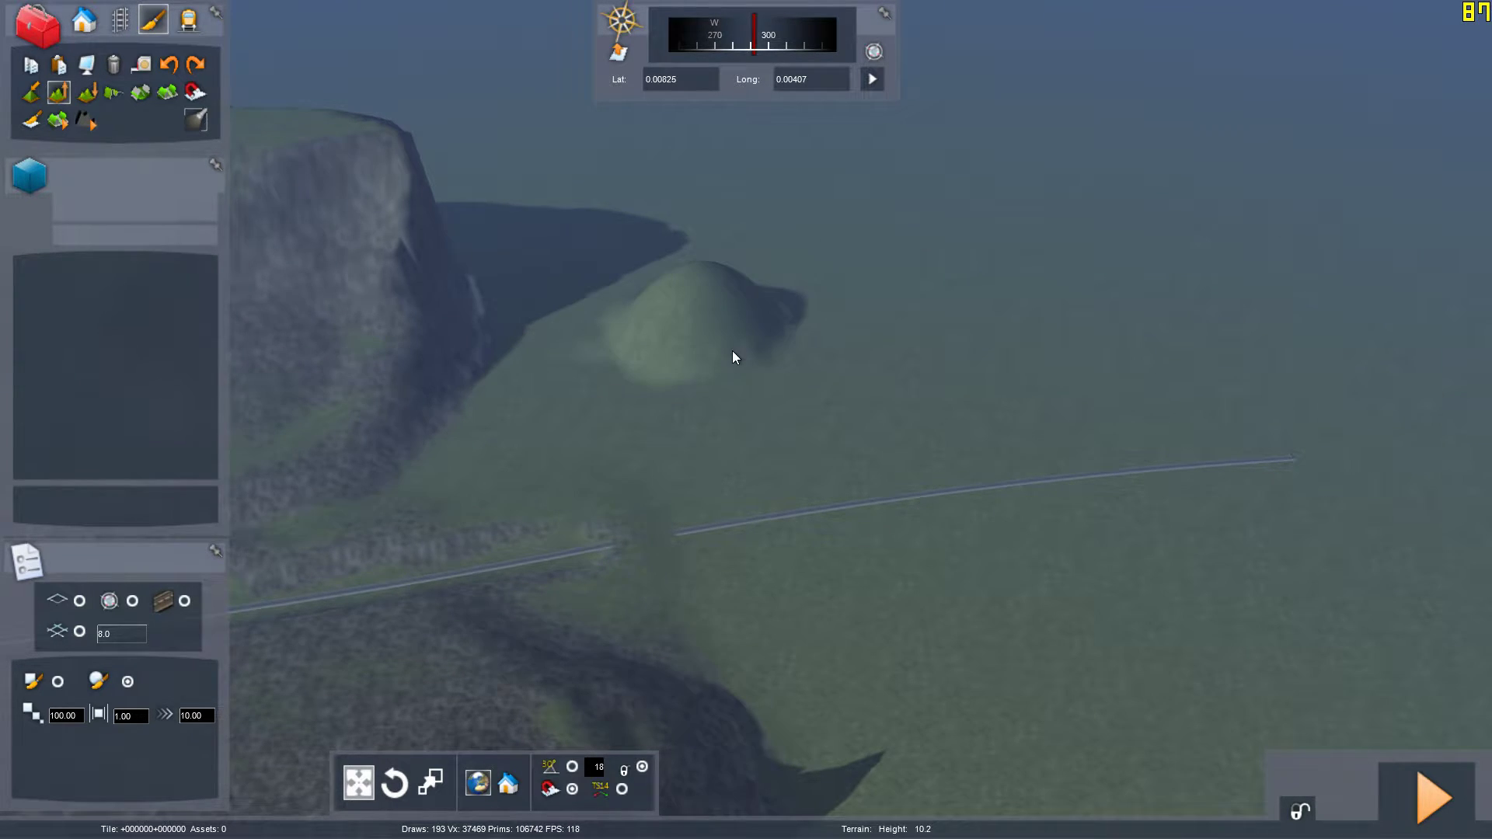
pyautogui.moveTo(732, 351); pyautogui.dragTo(736, 283, button='right')
pyautogui.moveTo(608, 312); pyautogui.dragTo(727, 332, button='right')
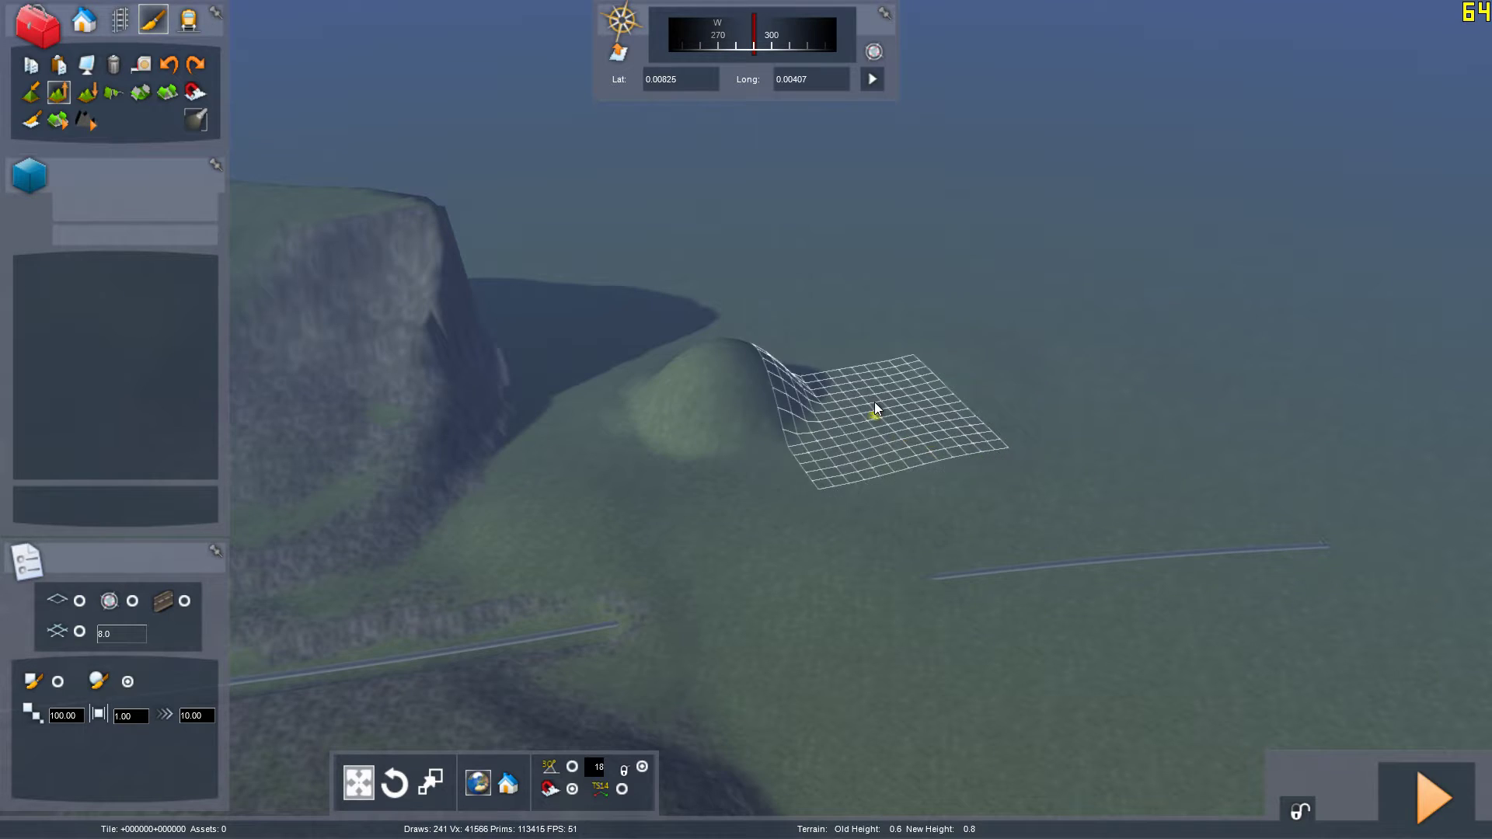
pyautogui.moveTo(823, 478); pyautogui.dragTo(855, 480)
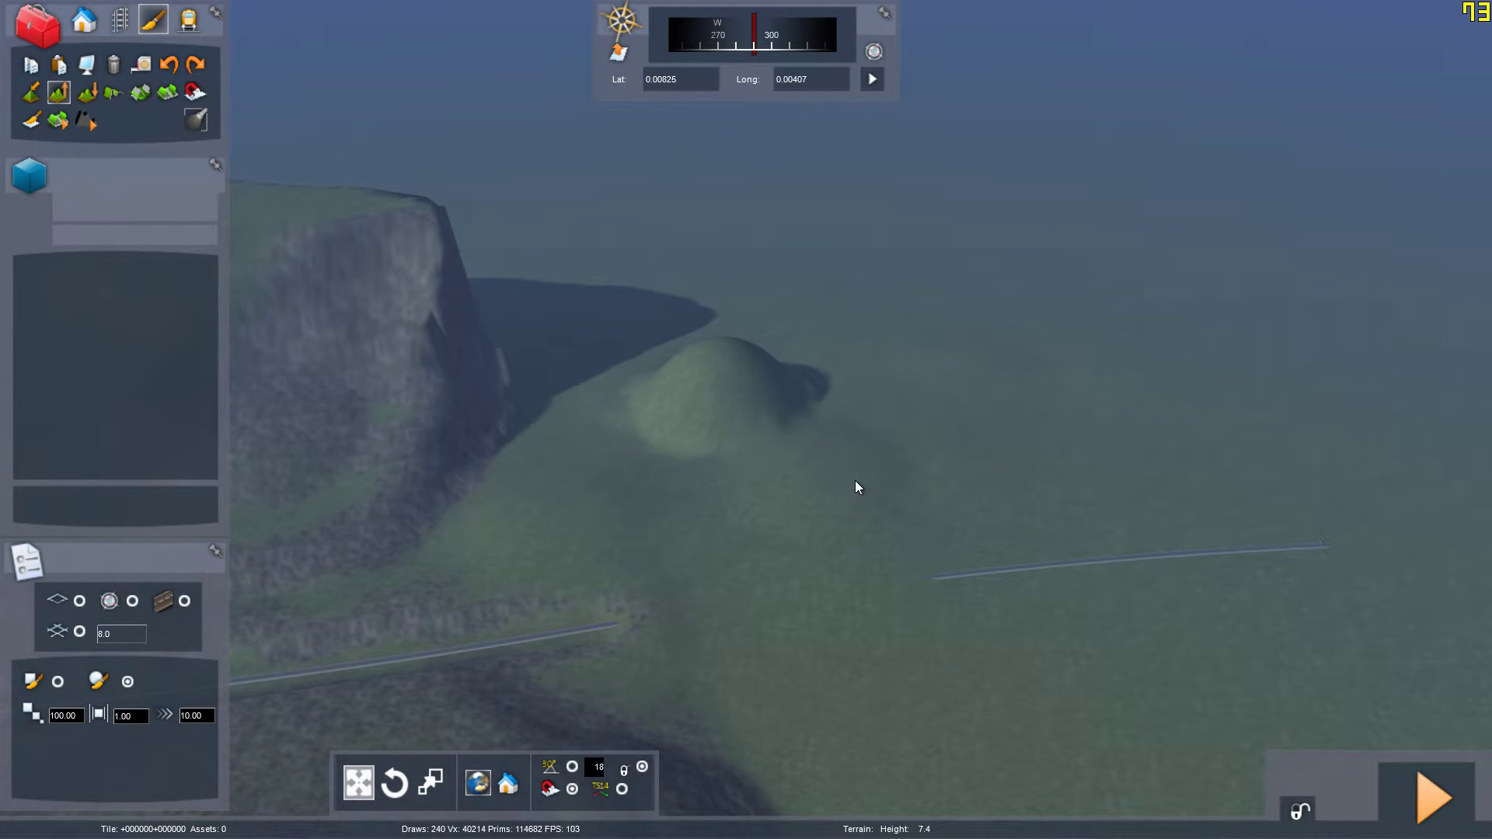
pyautogui.hotkey('ctrl', 'z')
pyautogui.hotkey('ctrl', 'z')
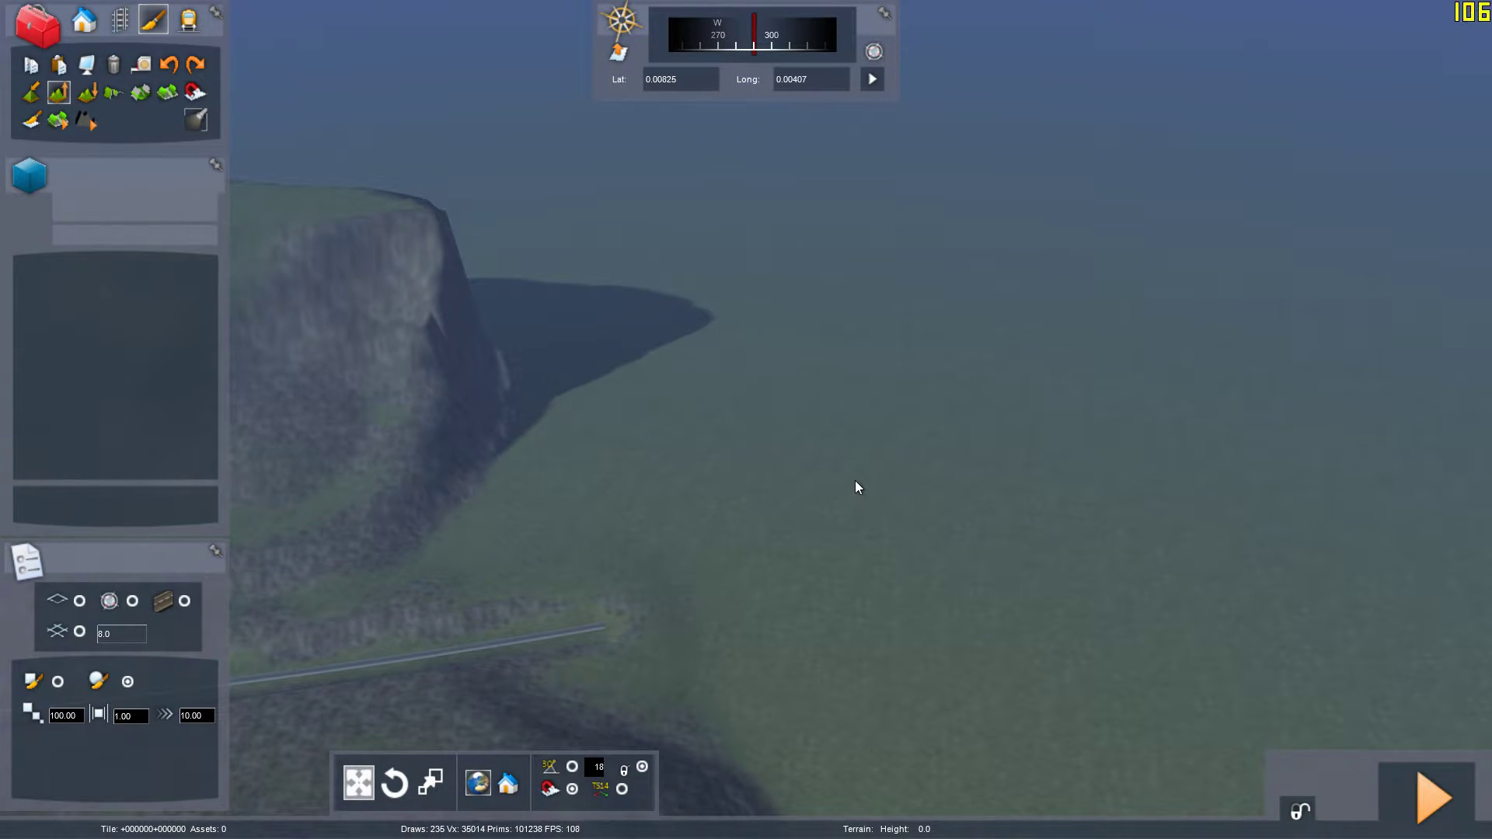
# Try the terrain-lowering brush by digging a hollow in the same flat ground, and undo it
pyautogui.click(95, 95)
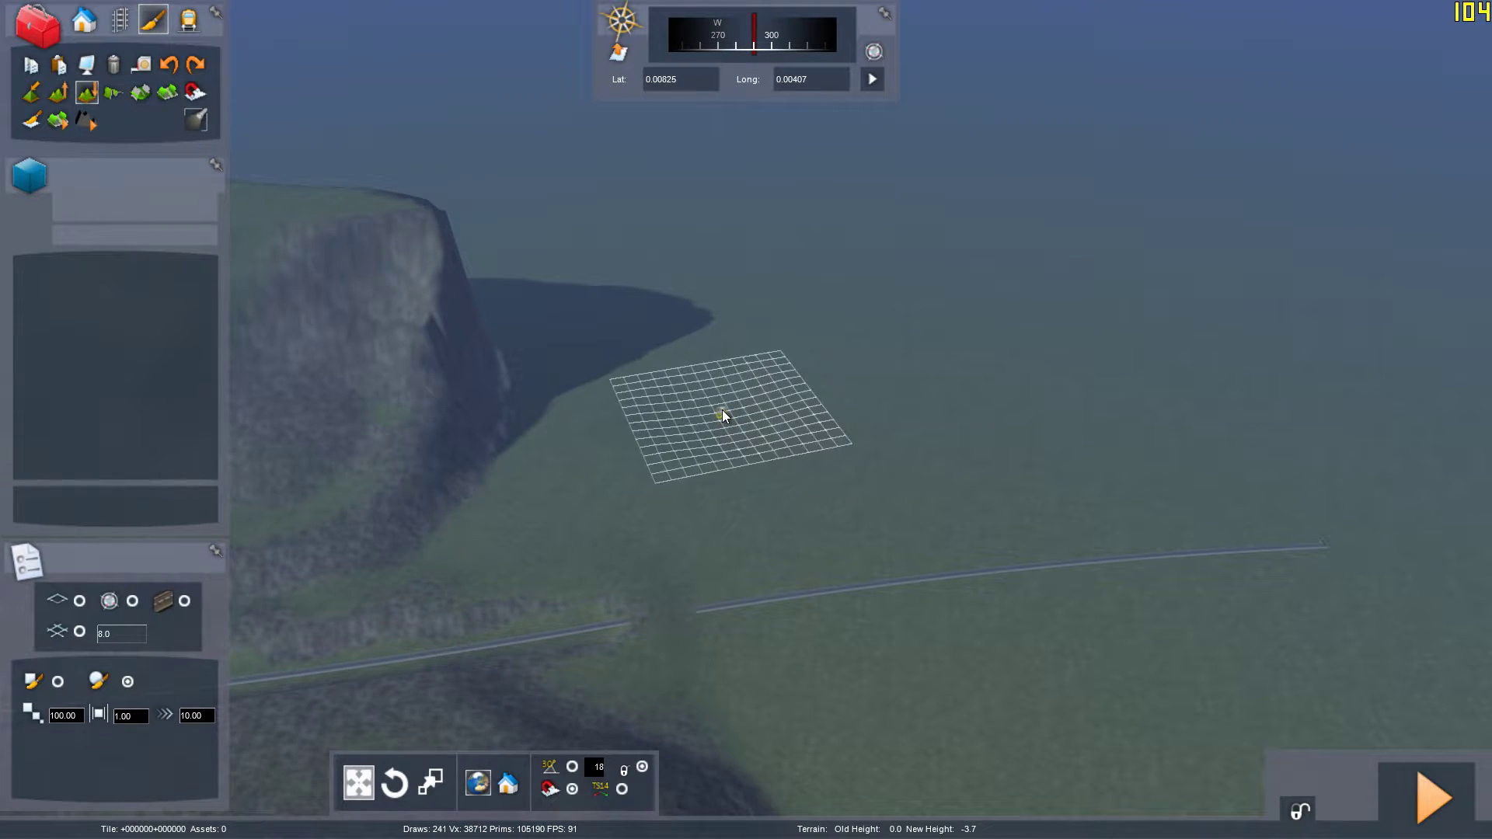
pyautogui.moveTo(721, 409); pyautogui.dragTo(722, 409)
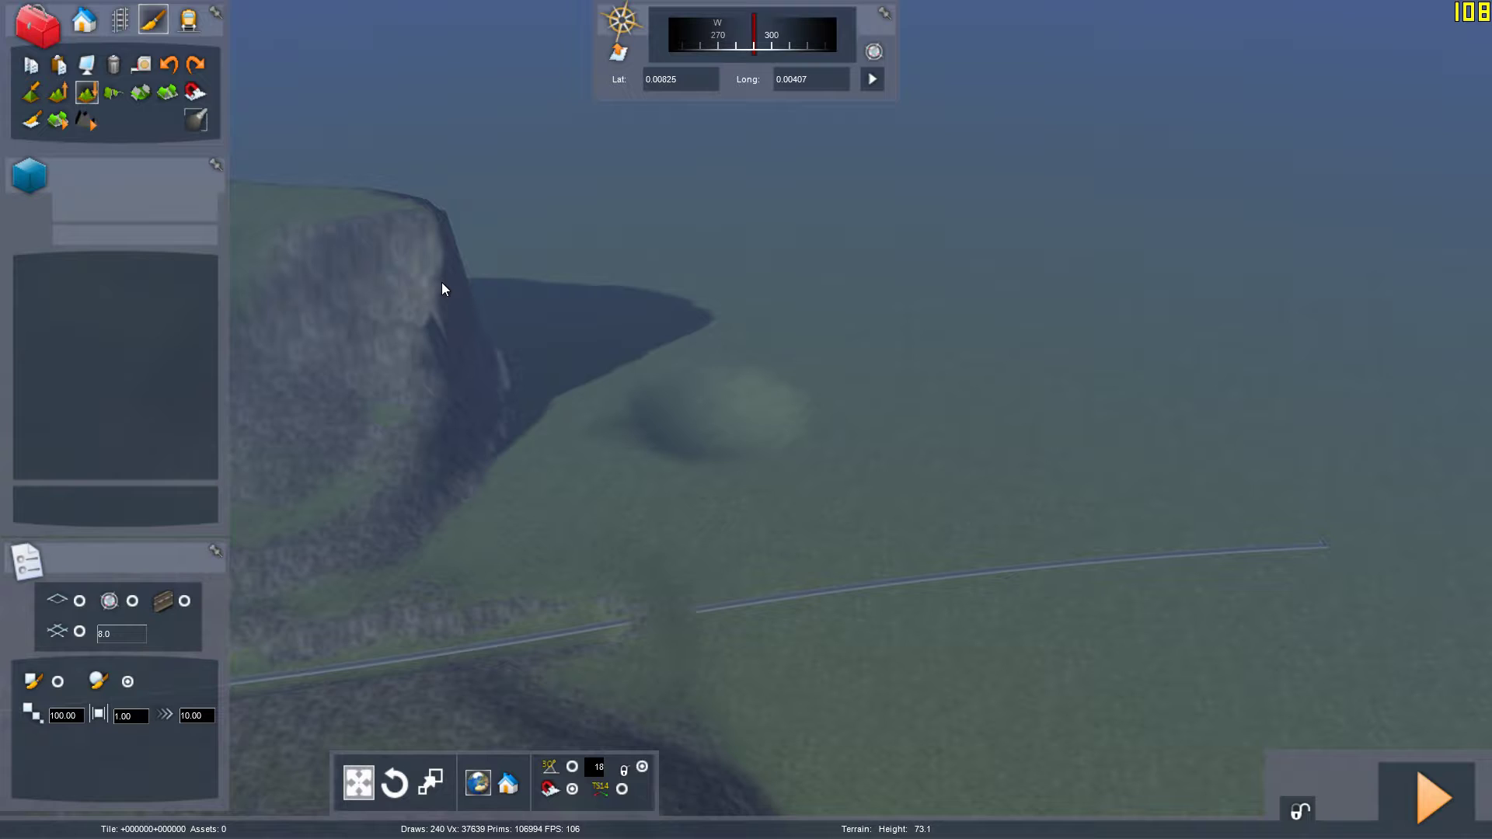
pyautogui.hotkey('ctrl', 'z')
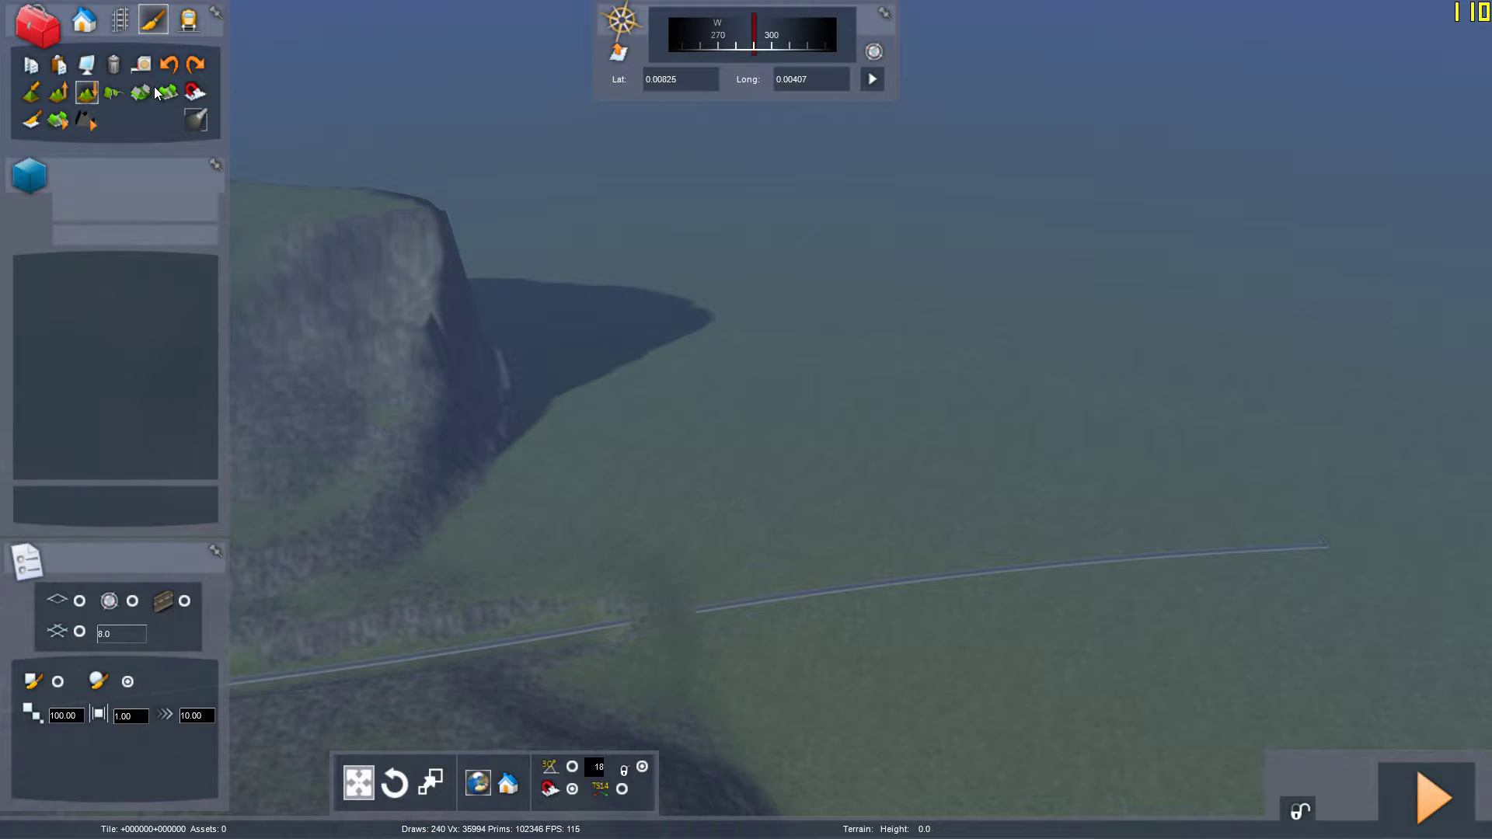
# Paint randomly varied rolling hills across the flat ground behind the new track with the terrain noise brush at height 20
pyautogui.click(167, 91)
pyautogui.moveTo(740, 421)
pyautogui.mouseDown()
pyautogui.moveTo(885, 535)
pyautogui.moveTo(607, 396)
pyautogui.moveTo(1189, 384)
pyautogui.moveTo(1085, 463)
pyautogui.moveTo(910, 319)
pyautogui.moveTo(378, 425)
pyautogui.mouseUp()
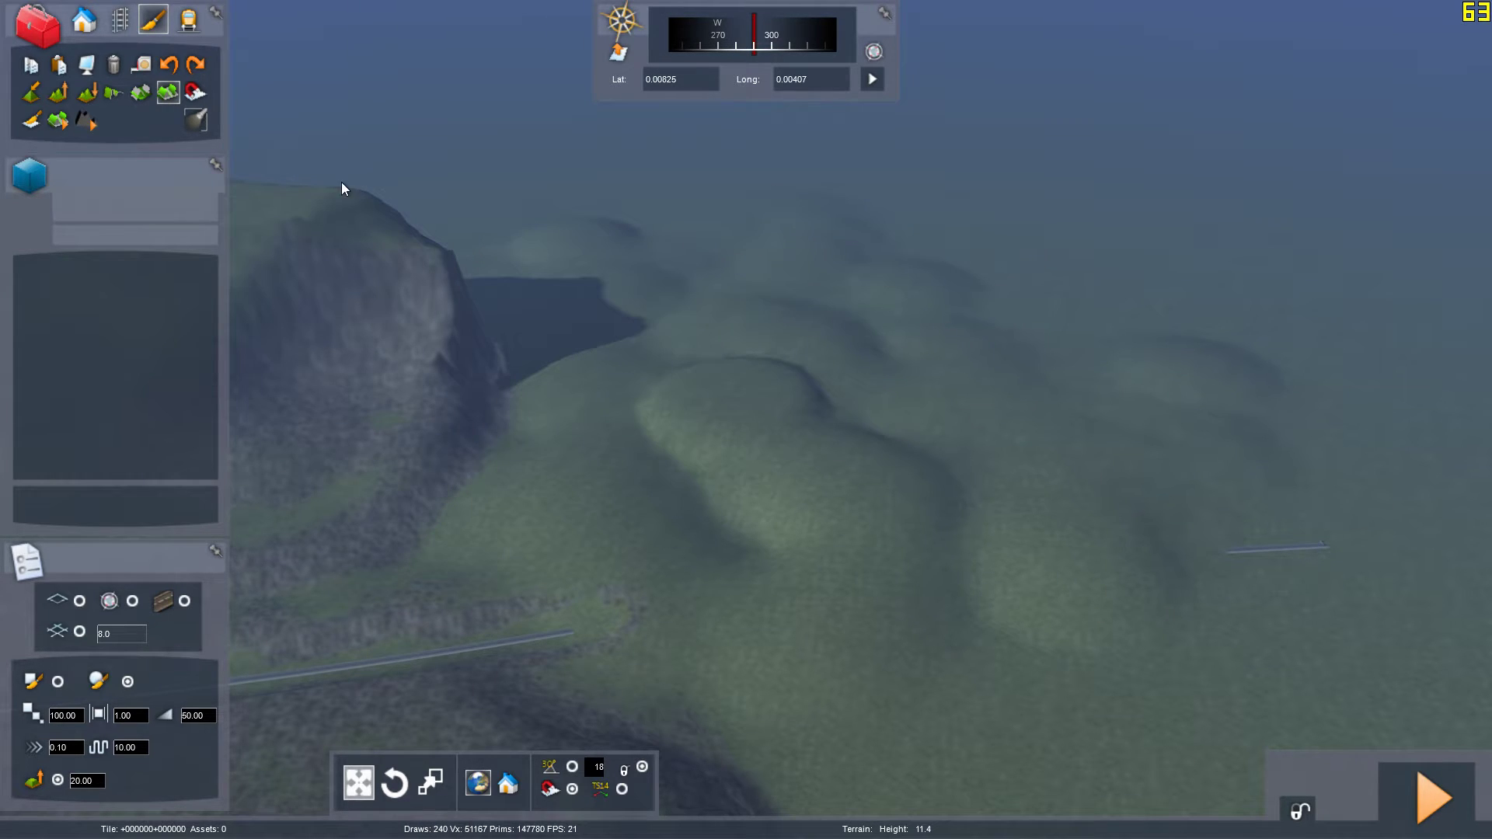
pyautogui.moveTo(1017, 262)
pyautogui.mouseDown()
pyautogui.moveTo(1183, 294)
pyautogui.moveTo(1016, 300)
pyautogui.moveTo(1023, 206)
pyautogui.moveTo(939, 565)
pyautogui.moveTo(633, 426)
pyautogui.moveTo(832, 499)
pyautogui.mouseUp()
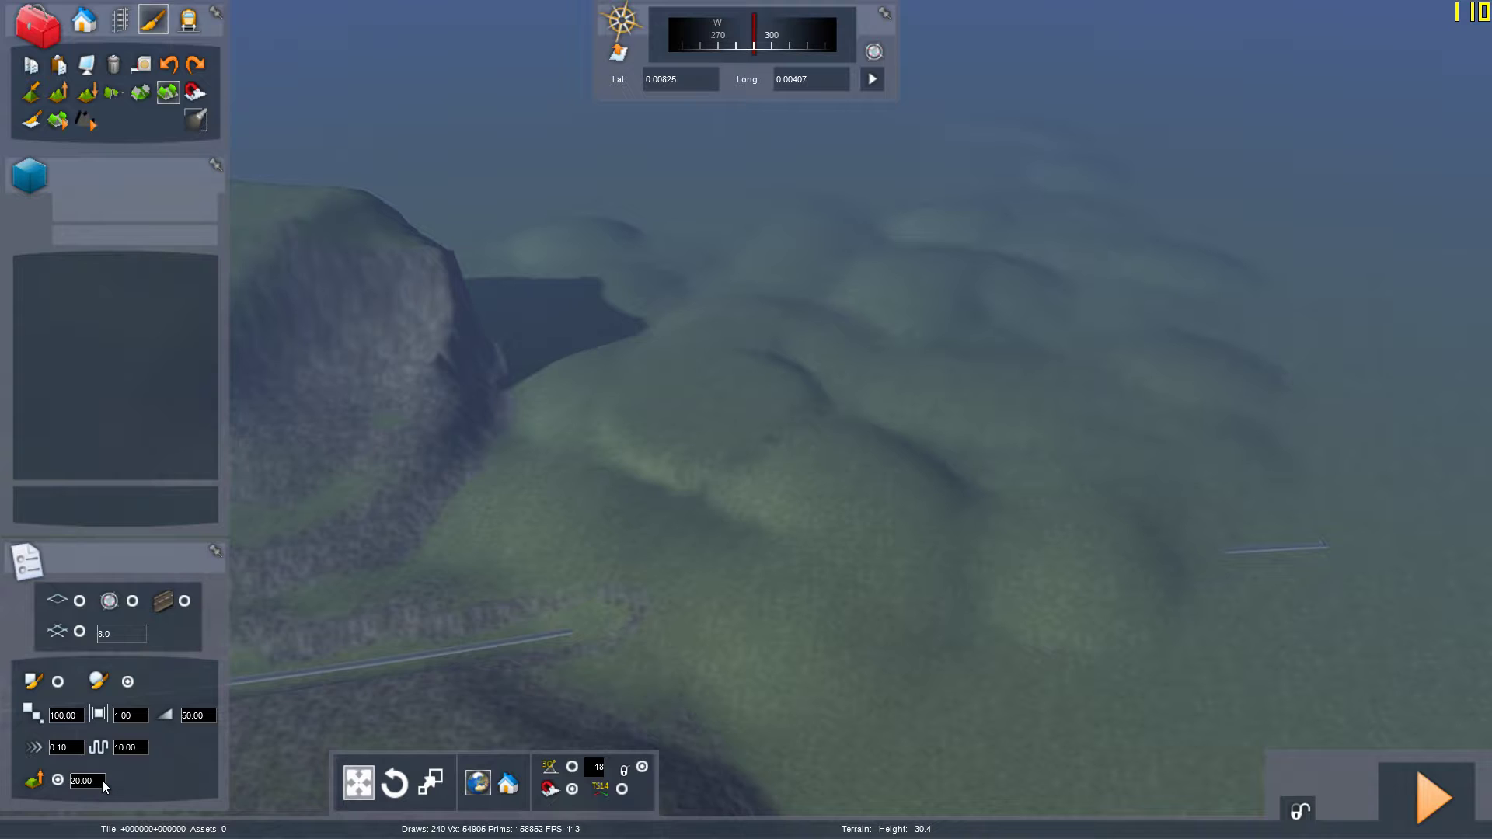
# Set the terrain noise brush's height value to 100
pyautogui.moveTo(102, 781); pyautogui.dragTo(54, 796)
pyautogui.write('100')
pyautogui.press('Return')
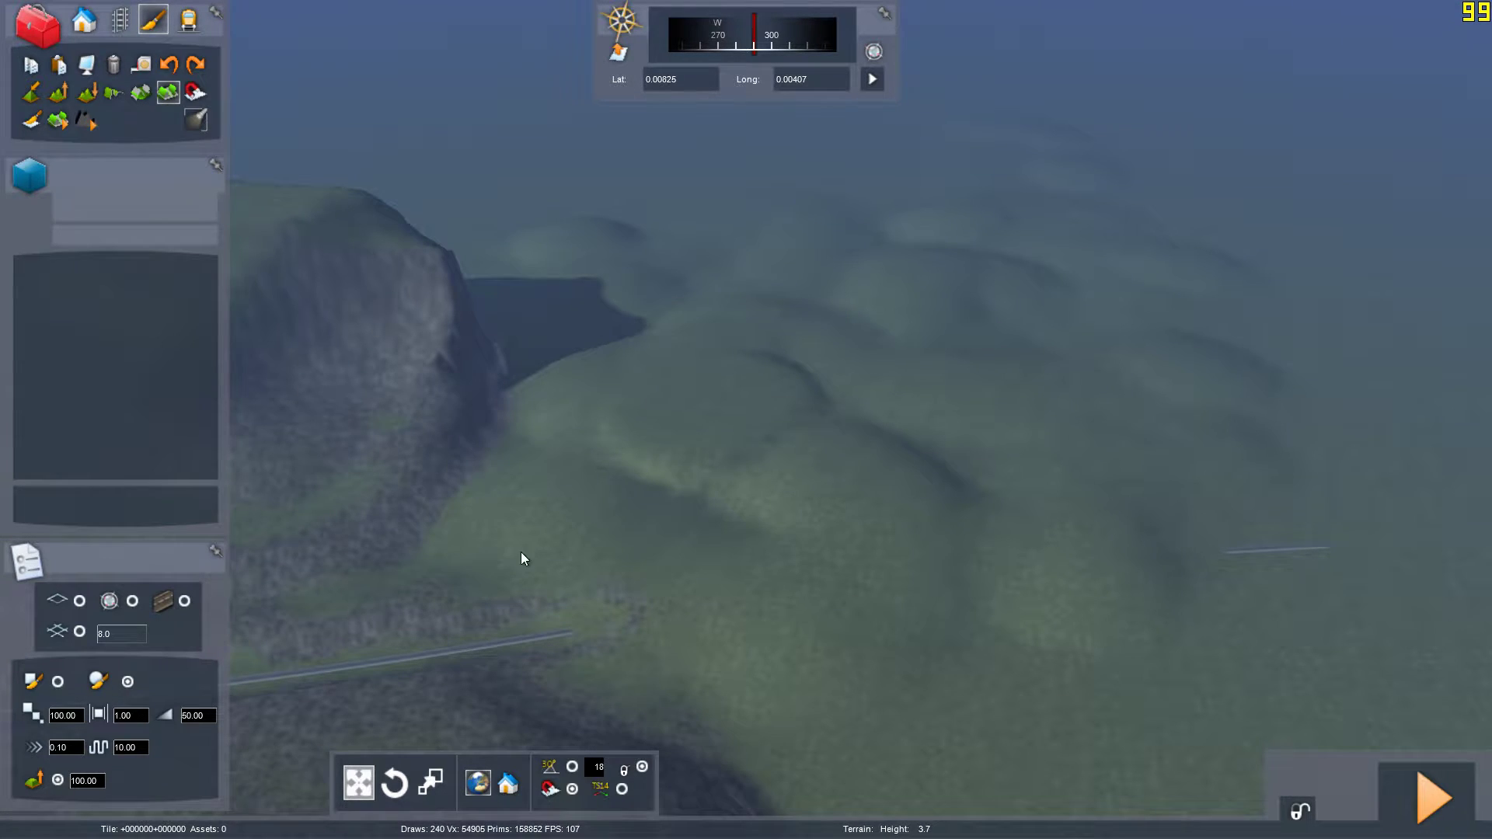
# Try the terrain noise brush at height 100 by painting tall hills across the flat ground and over the track
pyautogui.moveTo(601, 469)
pyautogui.mouseDown()
pyautogui.moveTo(593, 360)
pyautogui.moveTo(736, 416)
pyautogui.moveTo(637, 480)
pyautogui.moveTo(434, 375)
pyautogui.moveTo(670, 513)
pyautogui.moveTo(777, 370)
pyautogui.moveTo(1024, 432)
pyautogui.mouseUp()
pyautogui.moveTo(1023, 432); pyautogui.dragTo(831, 334, button='right')
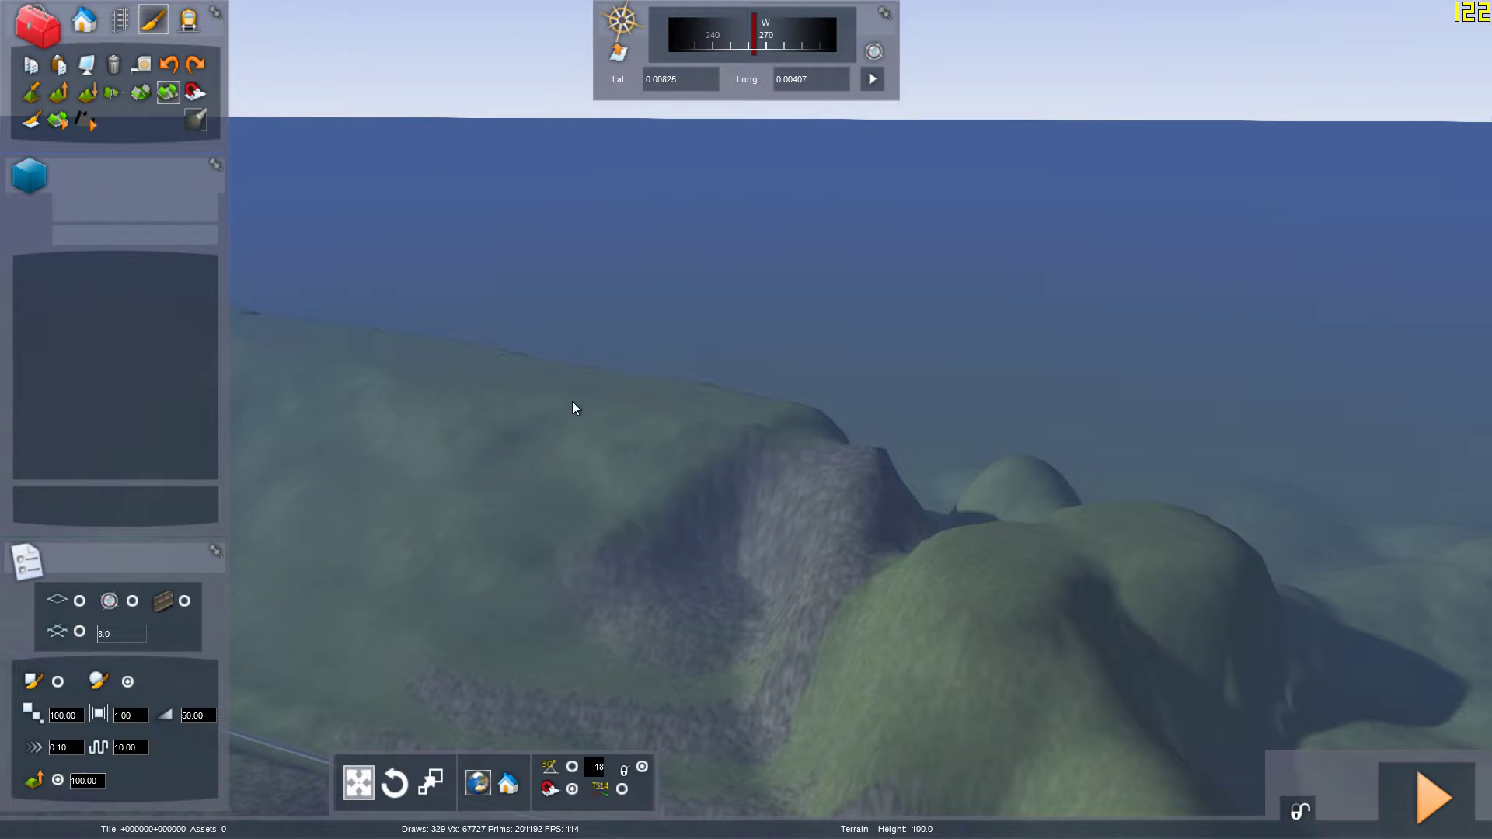
pyautogui.moveTo(754, 450); pyautogui.dragTo(894, 591, button='right')
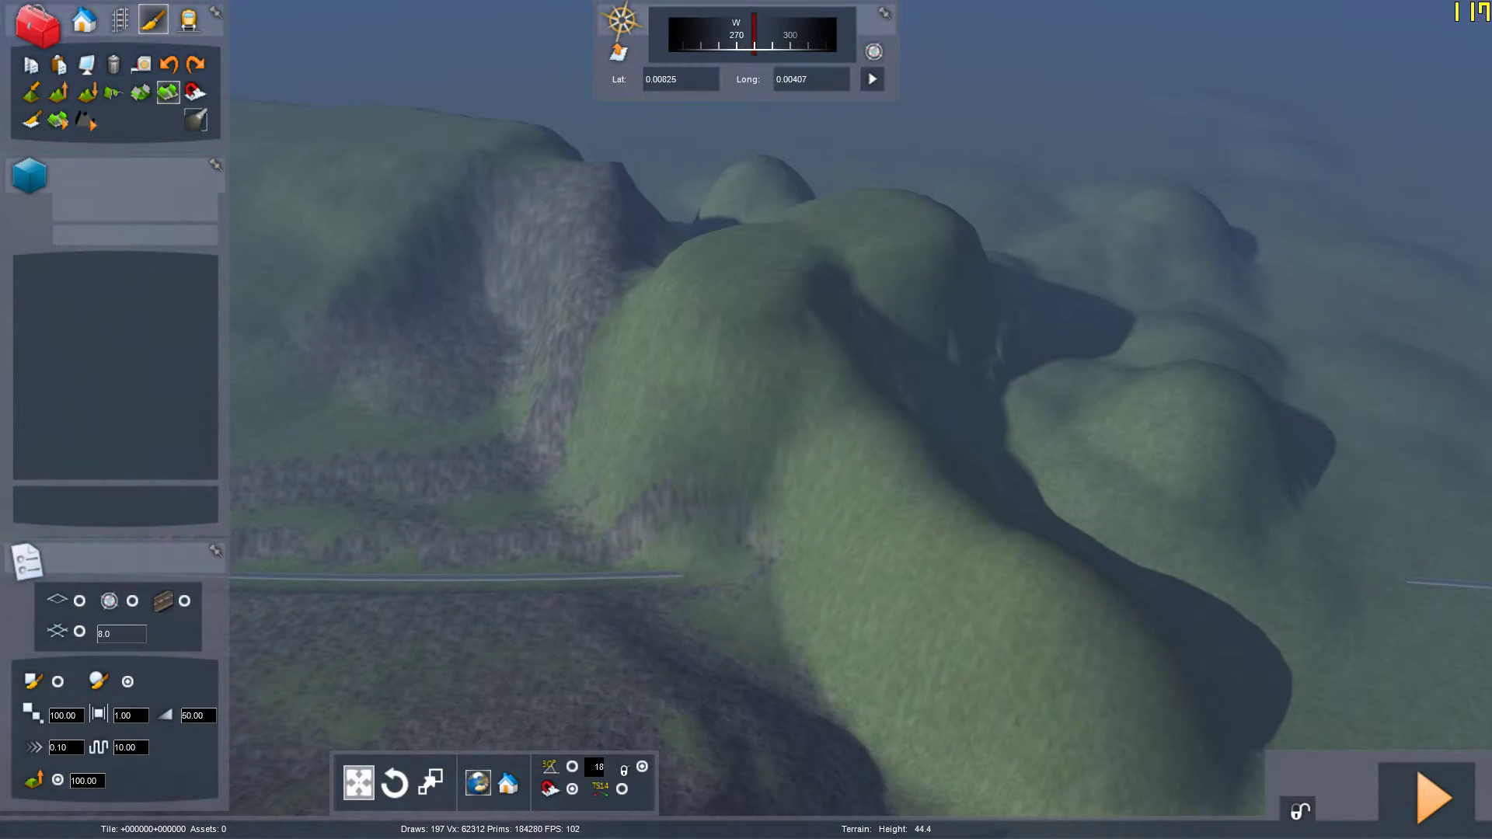
pyautogui.click(499, 465)
pyautogui.click(632, 492)
pyautogui.click(795, 553)
pyautogui.click(1061, 459)
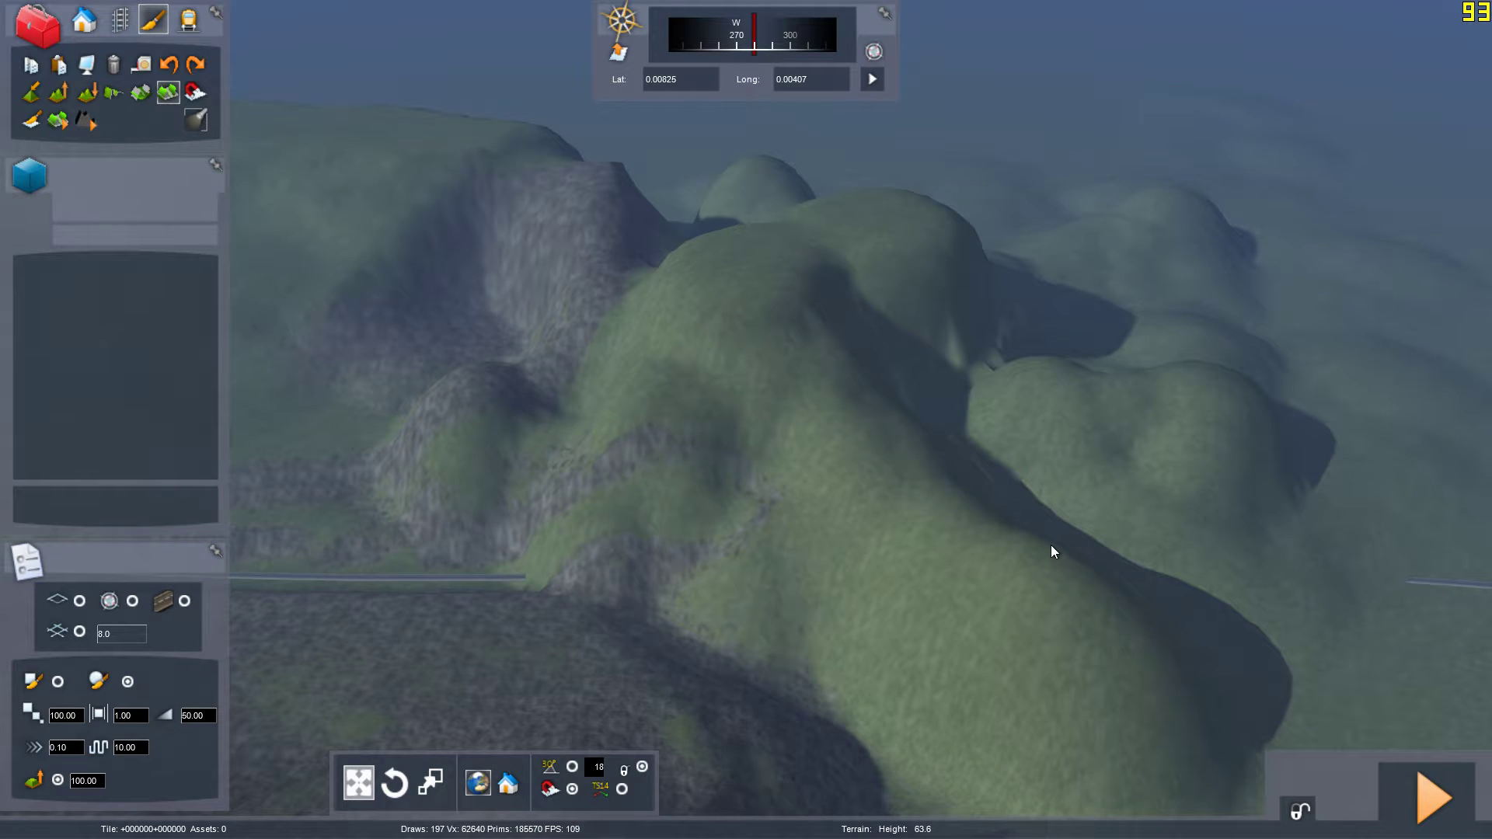
# Undo all the terrain noise strokes around the track
pyautogui.hotkey('ctrl', 'z')
pyautogui.hotkey('ctrl', 'z')
pyautogui.hotkey('ctrl', 'z')
pyautogui.hotkey('ctrl', 'z')
pyautogui.hotkey('ctrl', 'z')
pyautogui.hotkey('ctrl', 'z')
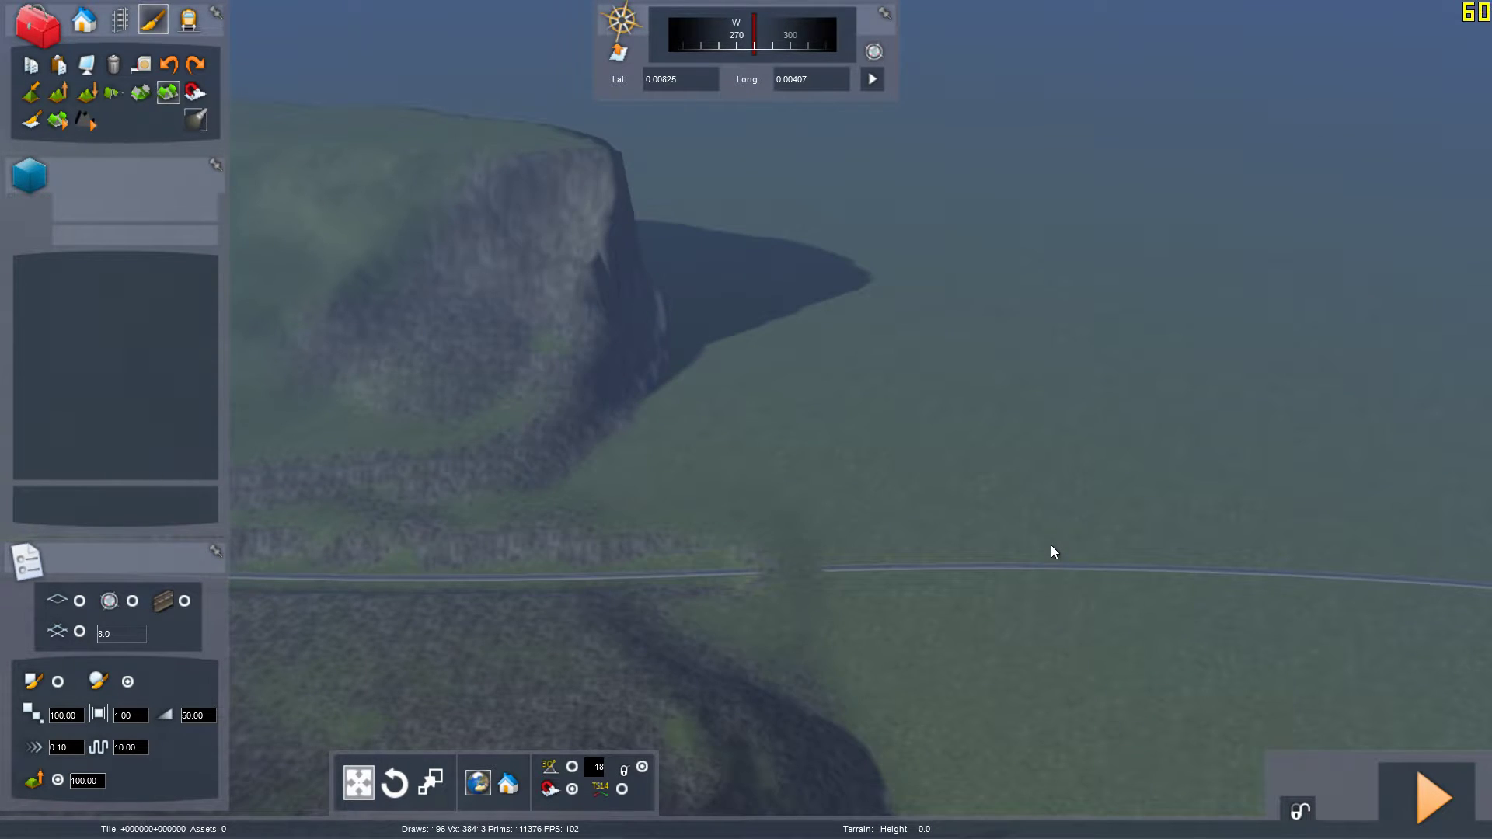
# Try single noise-brush mounds on the flat ground behind the new track, and undo them
pyautogui.click(840, 462)
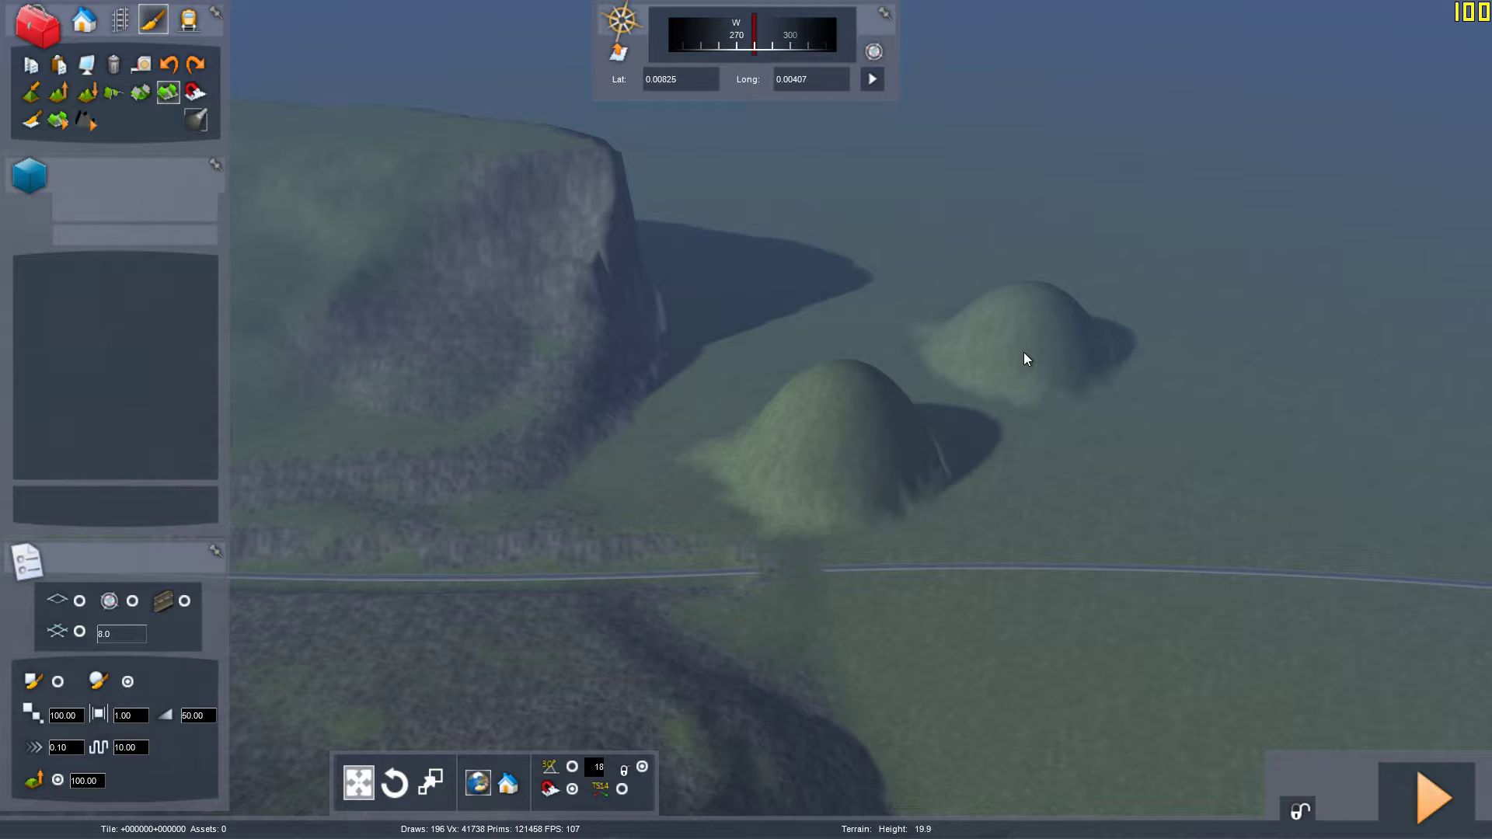
pyautogui.click(1017, 414)
pyautogui.moveTo(989, 510); pyautogui.dragTo(836, 445, button='right')
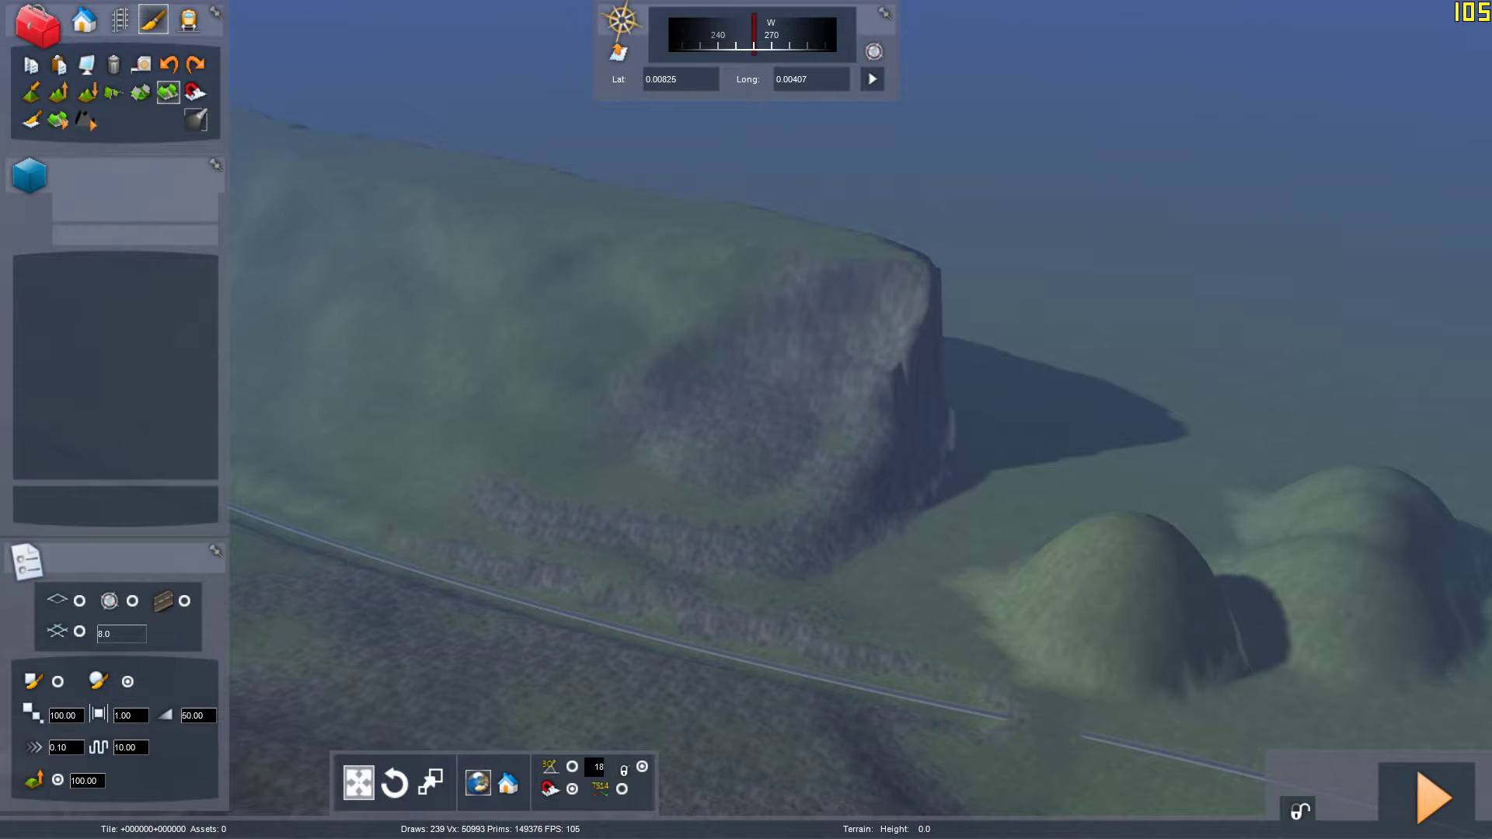
pyautogui.moveTo(894, 507); pyautogui.dragTo(894, 444, button='right')
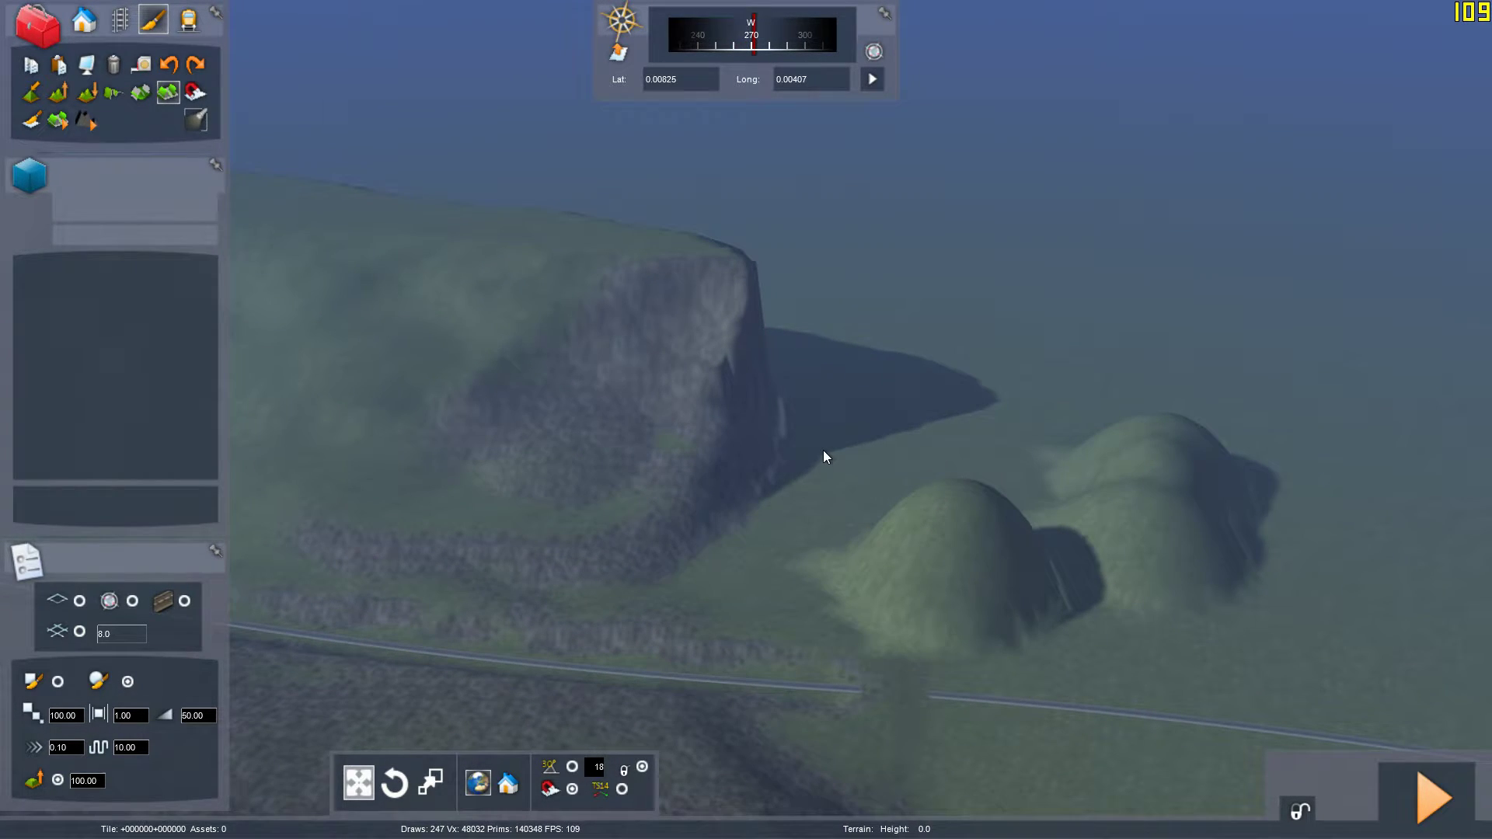
pyautogui.moveTo(824, 456); pyautogui.dragTo(826, 532)
pyautogui.hotkey('ctrl', 'z')
pyautogui.hotkey('ctrl', 'z')
pyautogui.hotkey('ctrl', 'z')
pyautogui.hotkey('ctrl', 'z')
pyautogui.moveTo(825, 531); pyautogui.dragTo(755, 531, button='right')
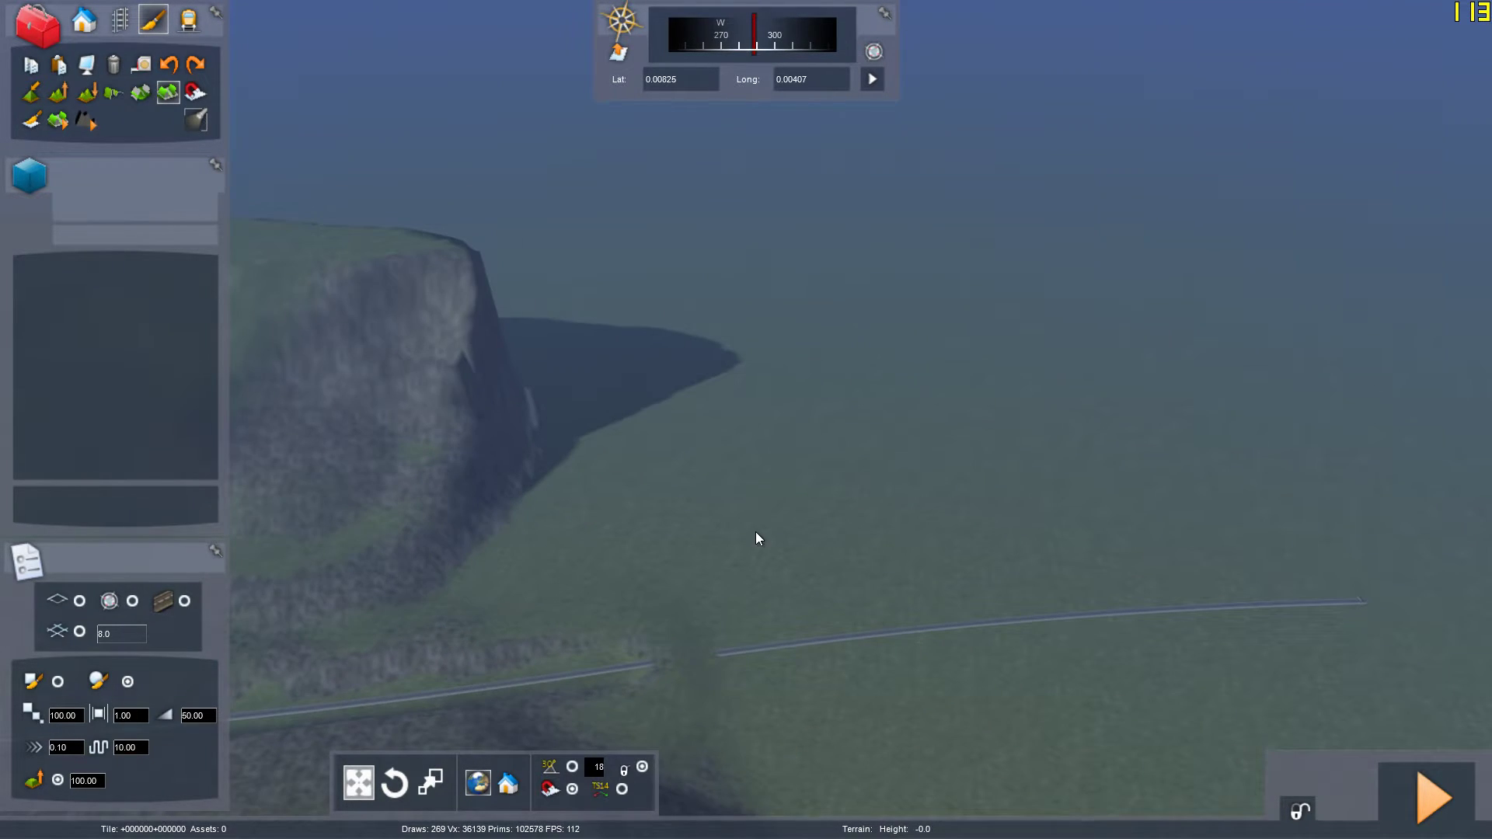
# Set the basic terrain height brush size to 200 and raise a row of hills between the cliff and the new track
pyautogui.click(33, 95)
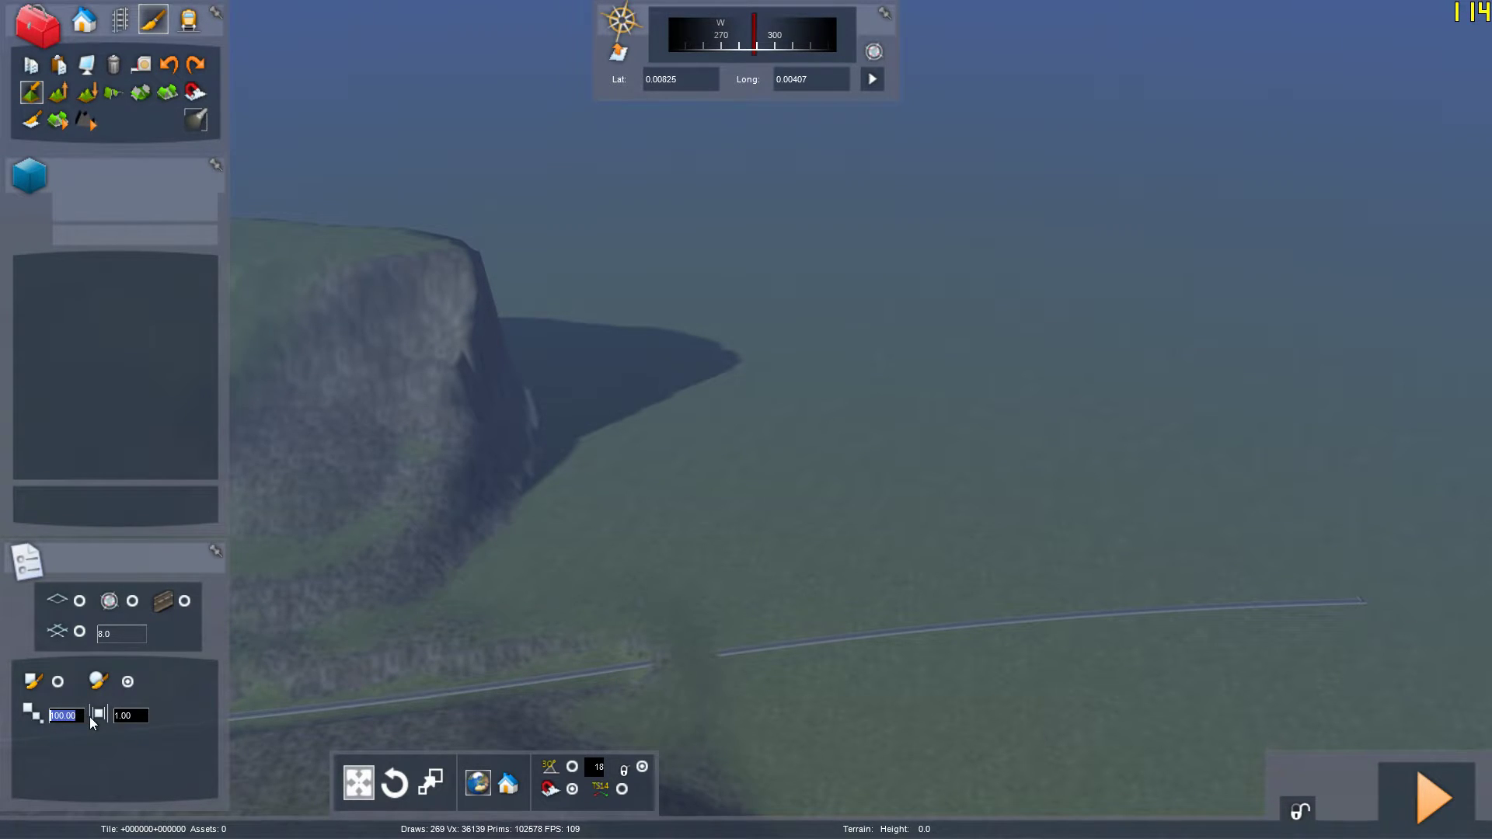
pyautogui.moveTo(907, 388); pyautogui.dragTo(889, 337)
pyautogui.moveTo(810, 445); pyautogui.dragTo(790, 378)
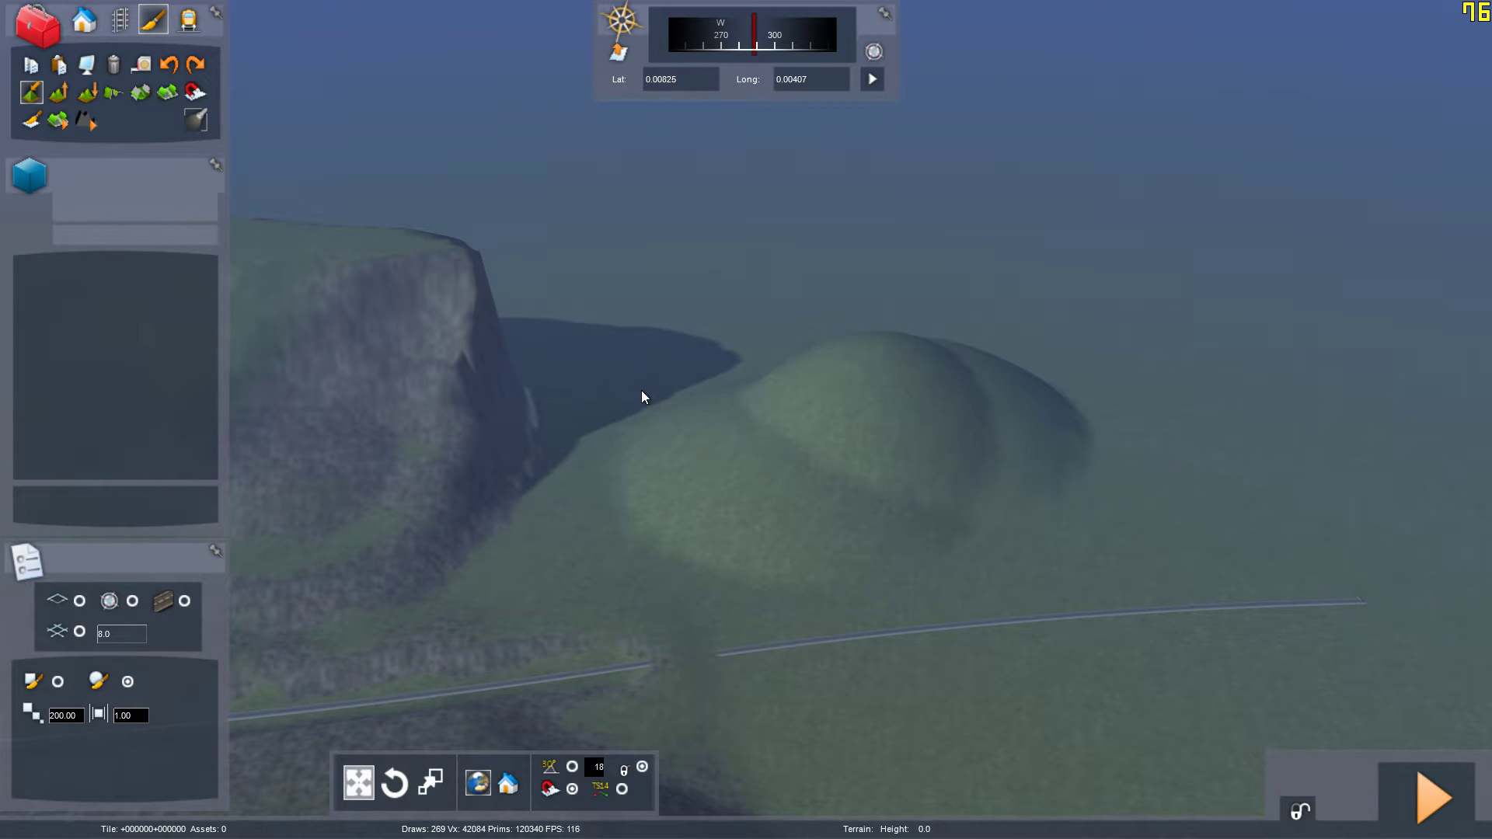
pyautogui.moveTo(646, 393)
pyautogui.mouseDown()
pyautogui.moveTo(617, 331)
pyautogui.moveTo(582, 421)
pyautogui.moveTo(485, 378)
pyautogui.moveTo(615, 446)
pyautogui.mouseUp()
pyautogui.moveTo(670, 465); pyautogui.dragTo(673, 451)
pyautogui.moveTo(606, 404); pyautogui.dragTo(606, 404, button='right')
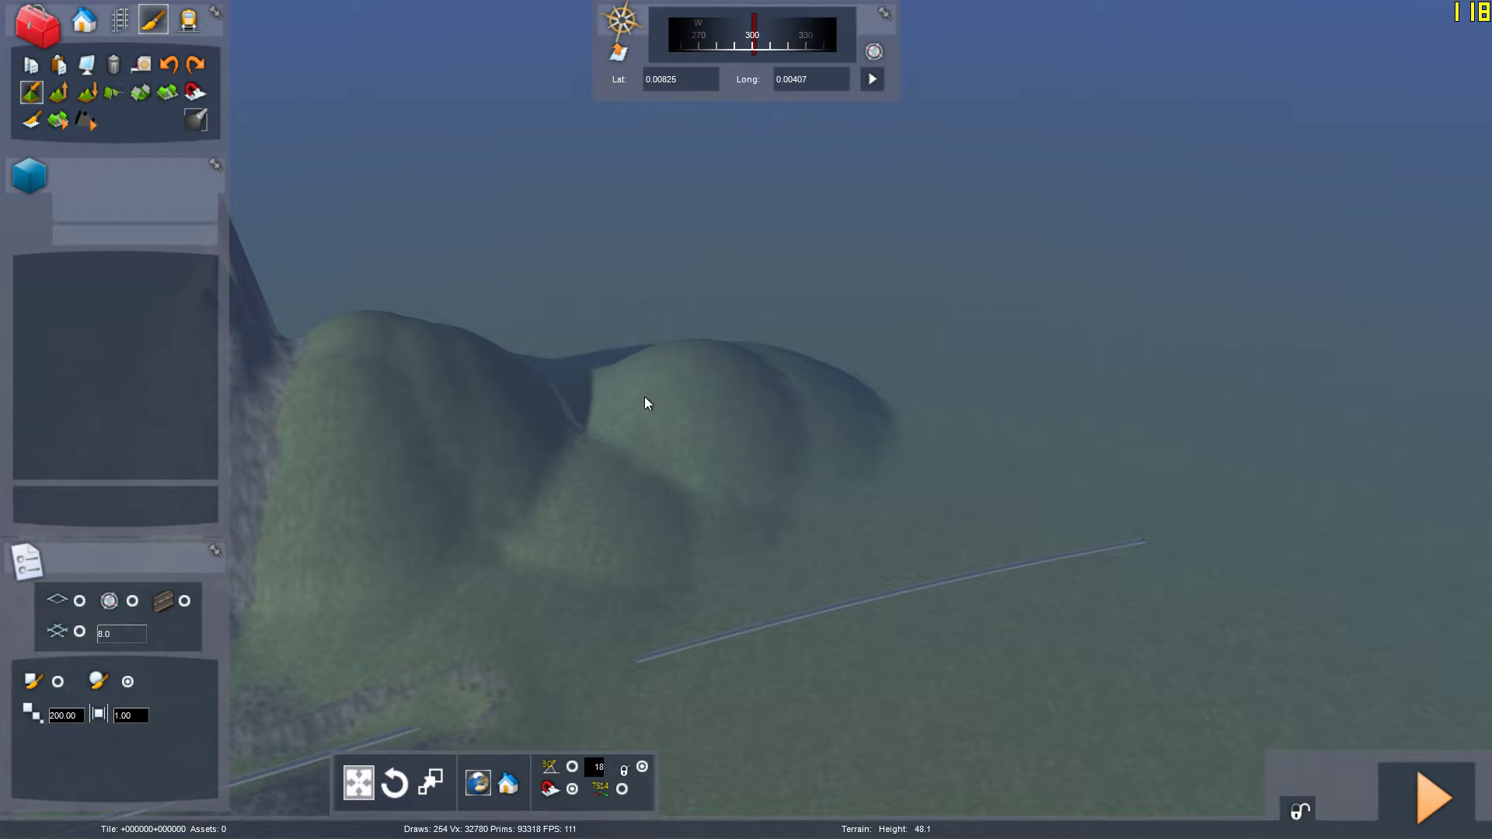
pyautogui.moveTo(646, 403); pyautogui.dragTo(583, 324)
pyautogui.moveTo(876, 394)
pyautogui.mouseDown()
pyautogui.moveTo(1028, 345)
pyautogui.moveTo(1026, 326)
pyautogui.mouseUp()
pyautogui.moveTo(864, 395); pyautogui.dragTo(867, 369)
# Raise matching hills on the opposite side of the new track, joining them to the rocky ridge
pyautogui.moveTo(868, 368); pyautogui.dragTo(751, 364, button='right')
pyautogui.press('Left')
pyautogui.moveTo(751, 314); pyautogui.dragTo(735, 215)
pyautogui.moveTo(819, 343); pyautogui.dragTo(863, 283)
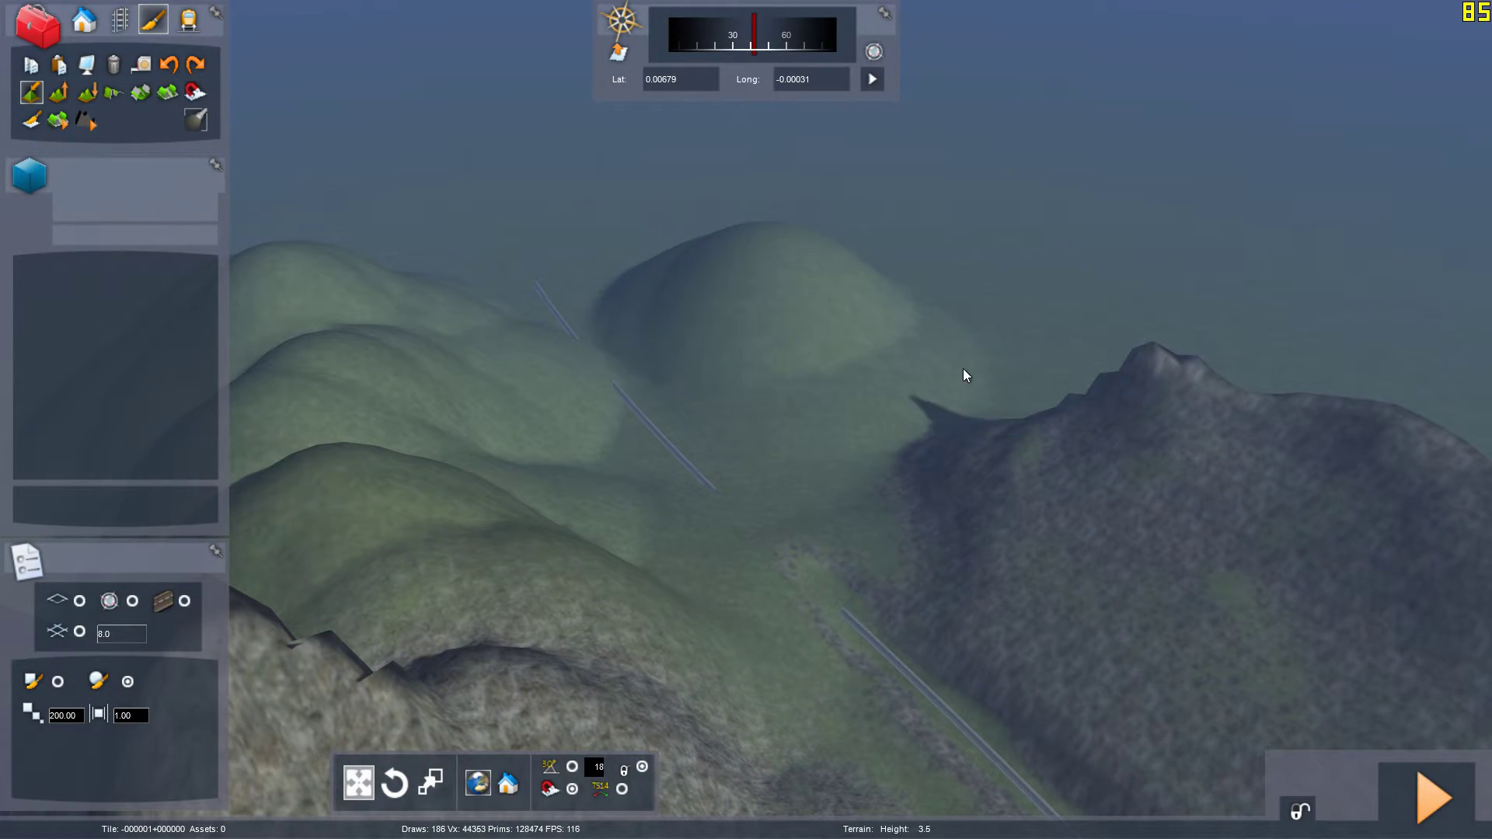
pyautogui.moveTo(1031, 372)
pyautogui.mouseDown()
pyautogui.moveTo(1143, 273)
pyautogui.moveTo(1121, 334)
pyautogui.mouseUp()
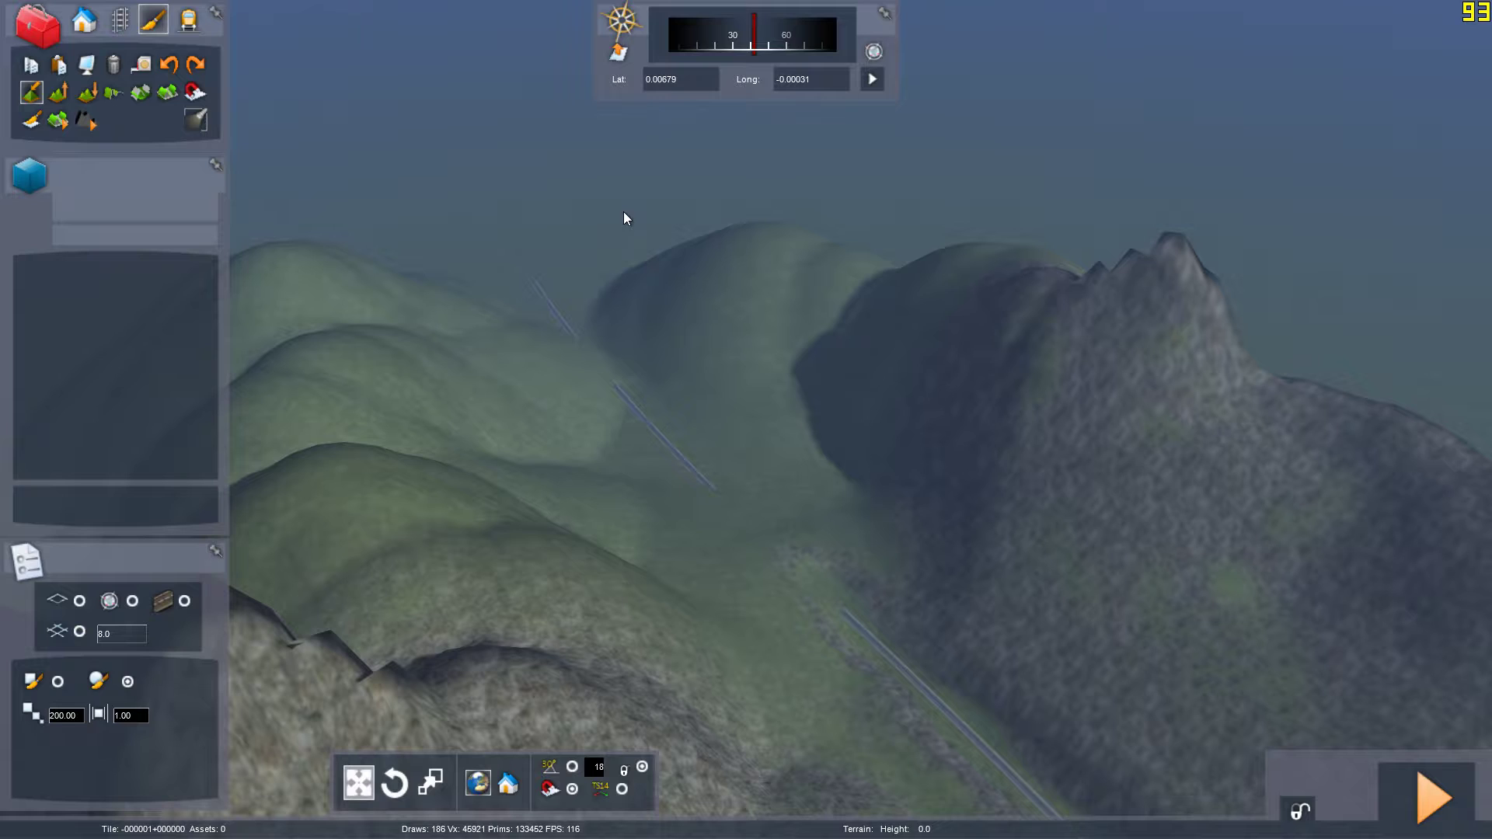
# Raise more hills around the far end of the new track to close off the valley
pyautogui.moveTo(580, 170)
pyautogui.mouseDown()
pyautogui.moveTo(563, 146)
pyautogui.moveTo(512, 148)
pyautogui.moveTo(447, 204)
pyautogui.moveTo(420, 159)
pyautogui.mouseUp()
pyautogui.moveTo(347, 230)
pyautogui.mouseDown()
pyautogui.moveTo(291, 162)
pyautogui.moveTo(335, 225)
pyautogui.moveTo(322, 208)
pyautogui.mouseUp()
pyautogui.moveTo(589, 247); pyautogui.dragTo(579, 214)
pyautogui.moveTo(794, 307); pyautogui.dragTo(825, 233)
pyautogui.moveTo(751, 184); pyautogui.dragTo(457, 153)
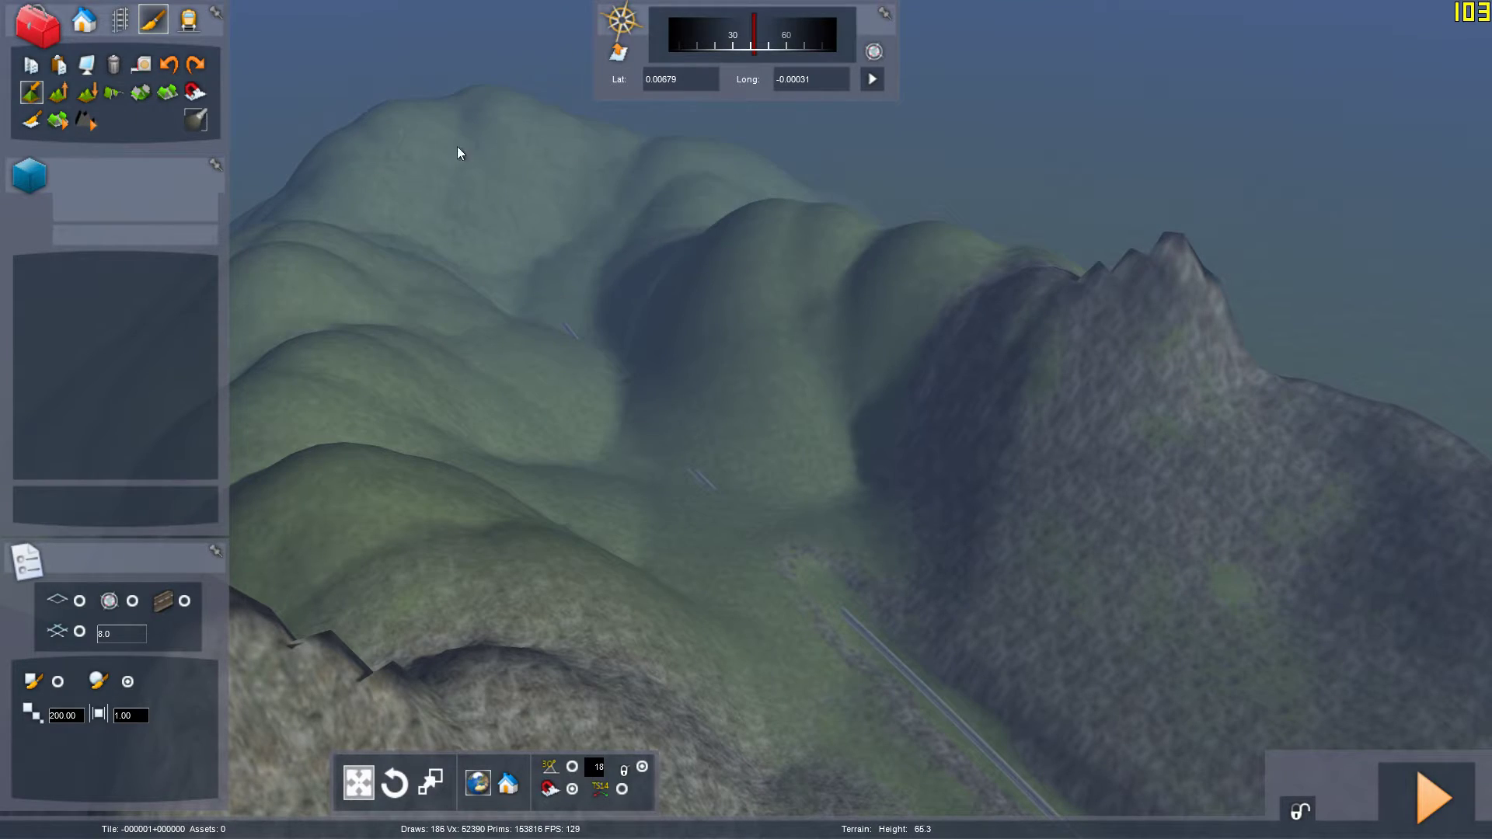
# Smooth the newly raised hills with the terrain smoothing brush and fit the terrain to the track along its length
pyautogui.click(125, 90)
pyautogui.moveTo(306, 213)
pyautogui.mouseDown()
pyautogui.moveTo(391, 499)
pyautogui.moveTo(670, 249)
pyautogui.moveTo(492, 111)
pyautogui.moveTo(916, 524)
pyautogui.moveTo(708, 160)
pyautogui.moveTo(645, 501)
pyautogui.moveTo(826, 552)
pyautogui.moveTo(217, 466)
pyautogui.moveTo(547, 127)
pyautogui.moveTo(752, 319)
pyautogui.moveTo(613, 156)
pyautogui.mouseUp()
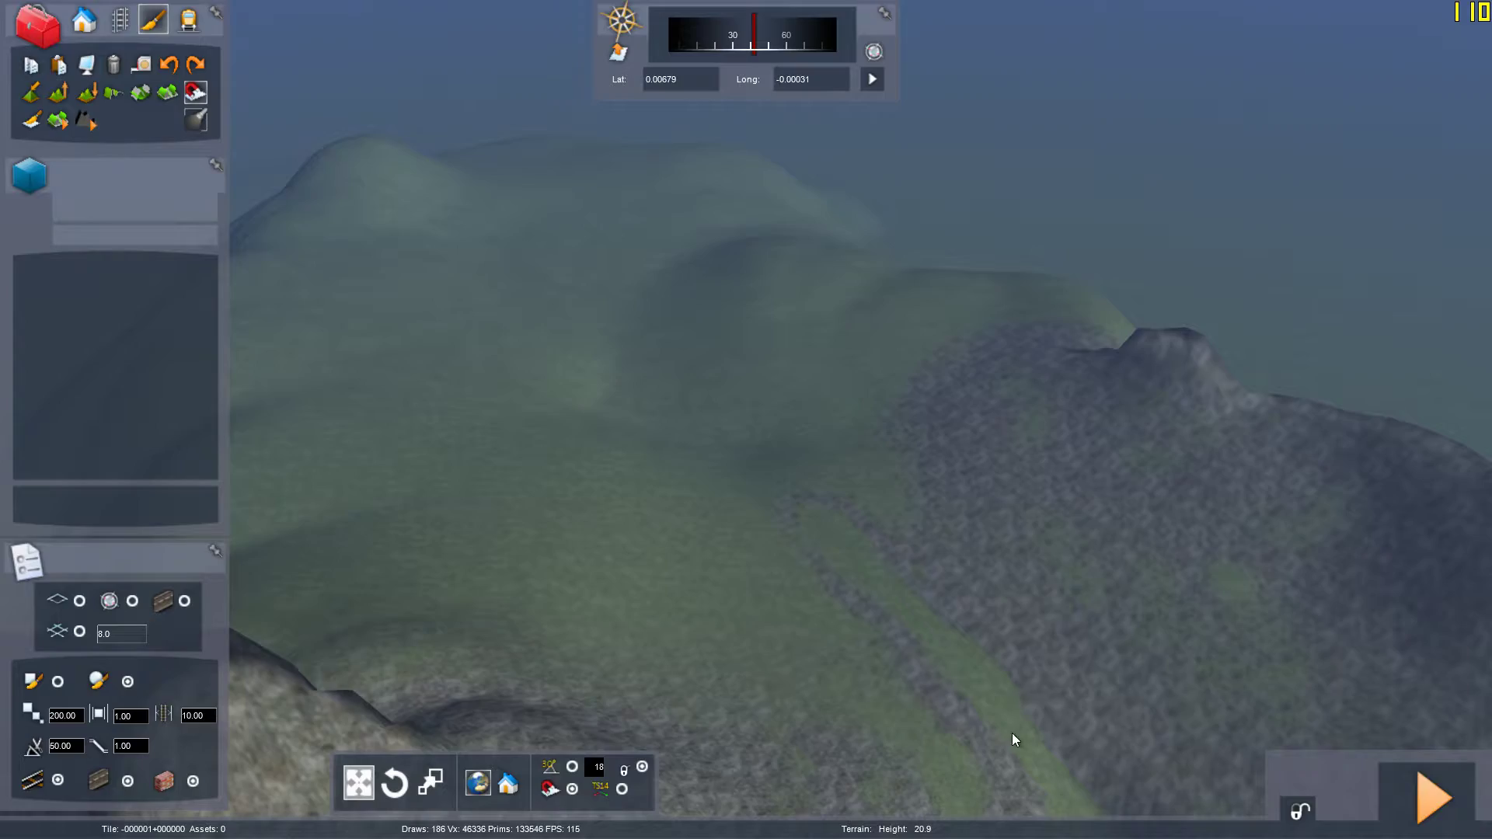
pyautogui.moveTo(1012, 733)
pyautogui.mouseDown()
pyautogui.moveTo(673, 437)
pyautogui.moveTo(423, 108)
pyautogui.mouseUp()
pyautogui.moveTo(466, 194); pyautogui.dragTo(272, 147, button='right')
pyautogui.press('Up')
pyautogui.press('Up')
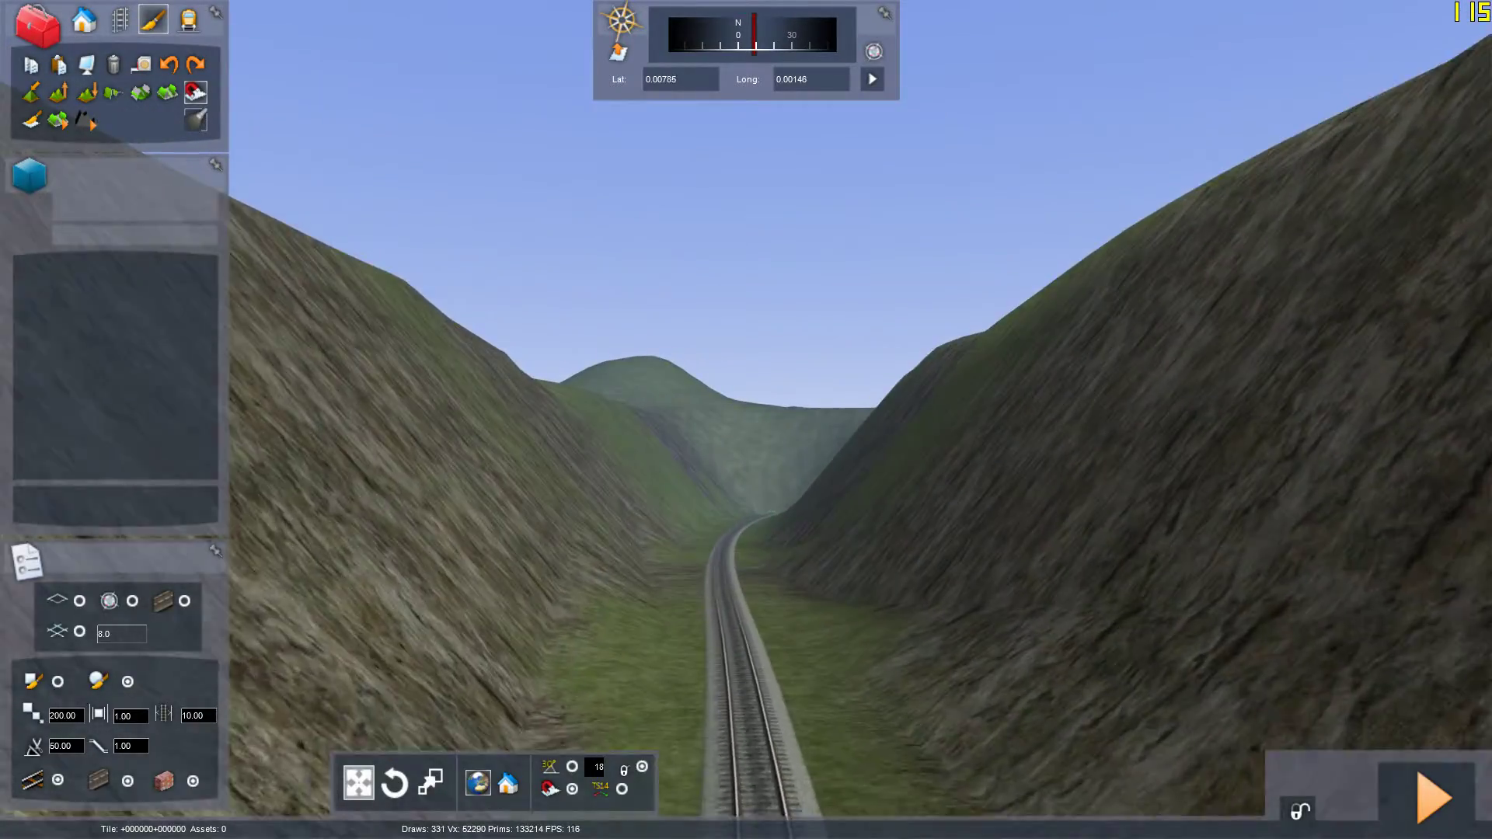
# Set the terrain brush size to 100 for working on the sharp rock spike above the track
pyautogui.moveTo(466, 388); pyautogui.dragTo(1259, 529, button='right')
pyautogui.press('Down')
pyautogui.press('Down')
pyautogui.moveTo(583, 482); pyautogui.dragTo(576, 322, button='right')
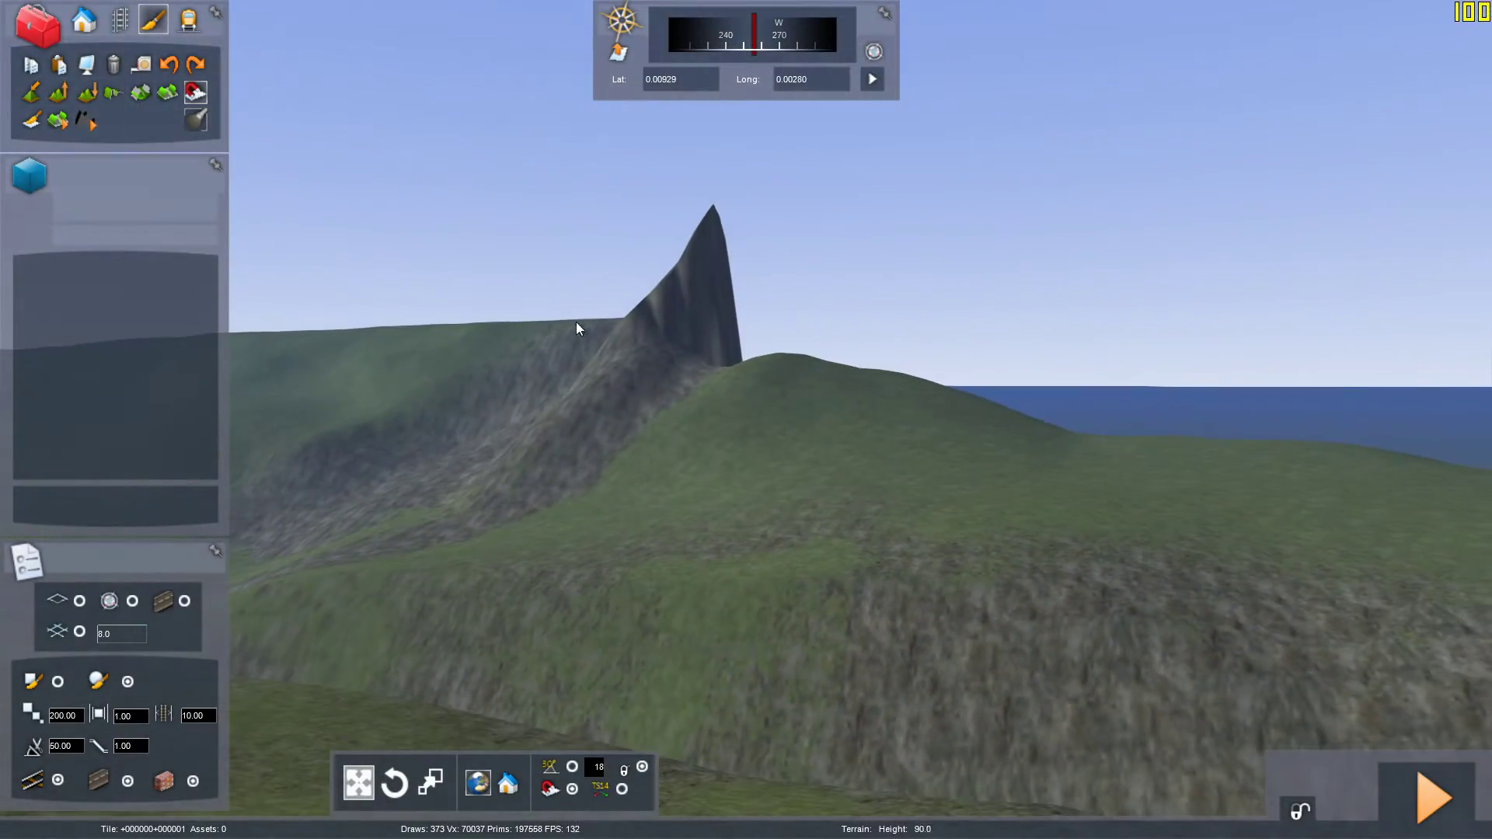
pyautogui.press('Up')
pyautogui.moveTo(698, 295); pyautogui.dragTo(278, 590, button='right')
pyautogui.press('Down')
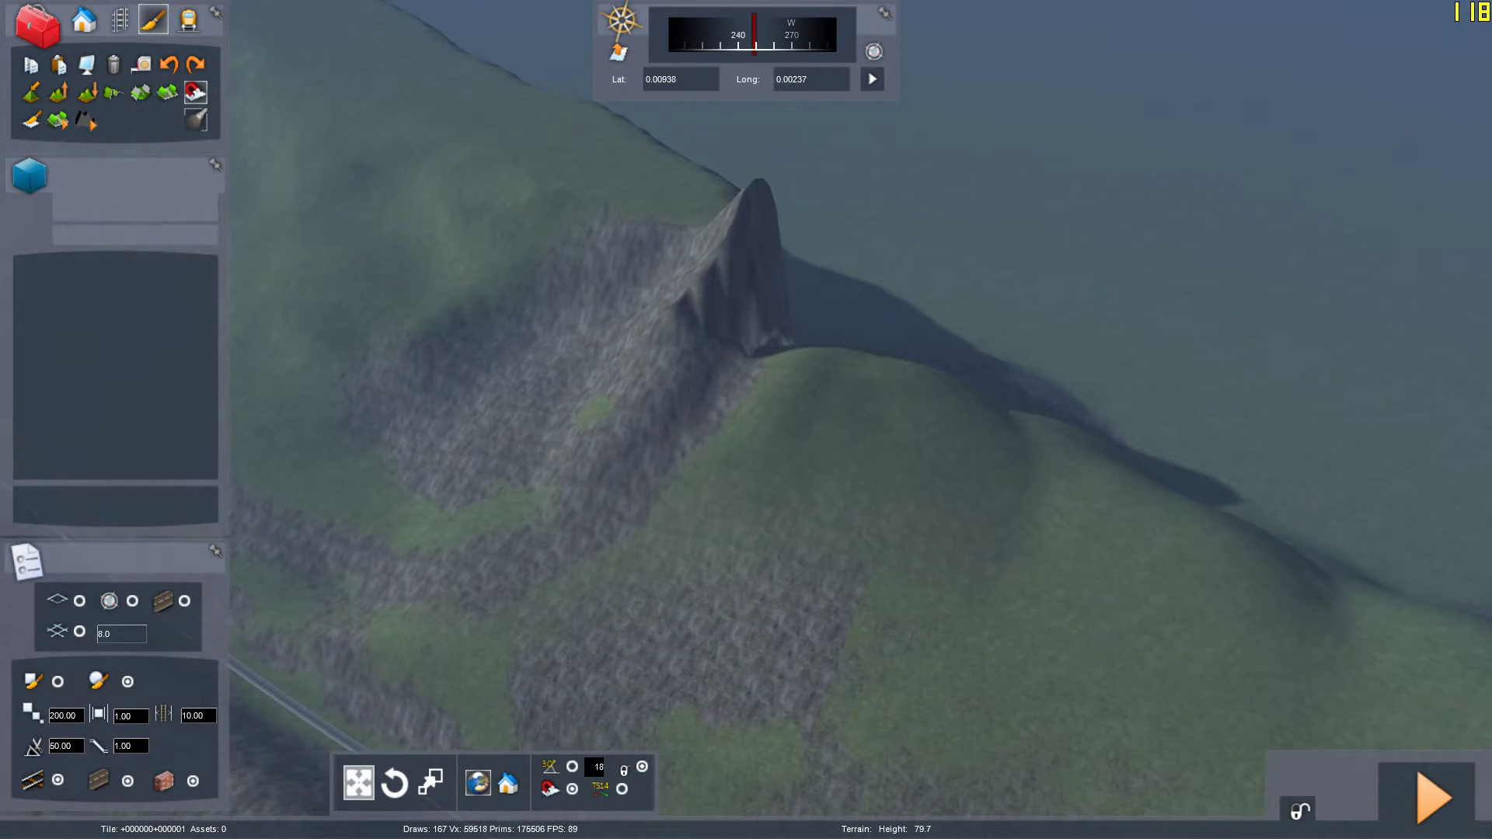
pyautogui.moveTo(77, 715); pyautogui.dragTo(11, 724)
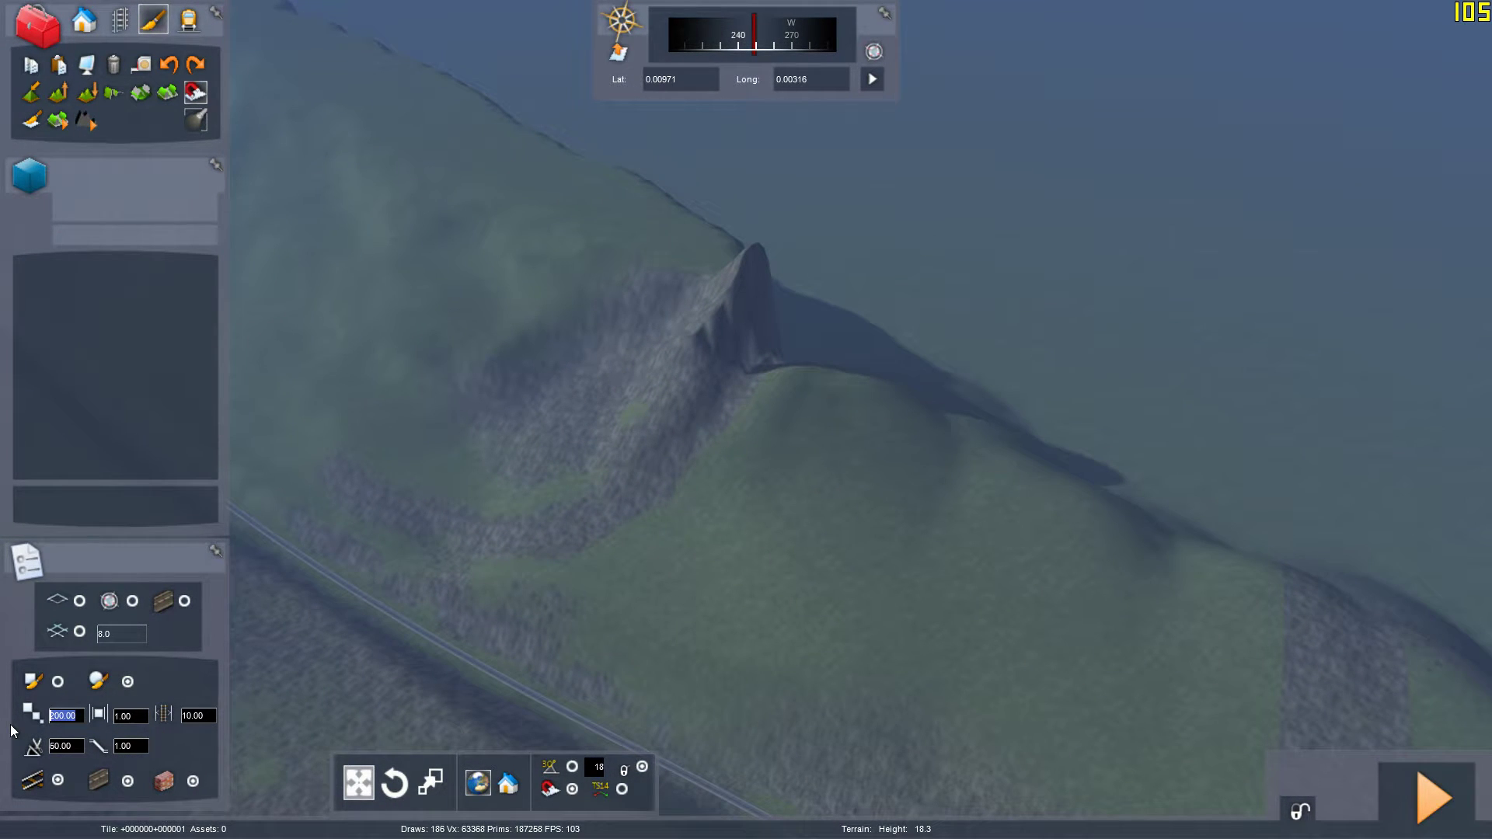
pyautogui.write('100')
pyautogui.press('Return')
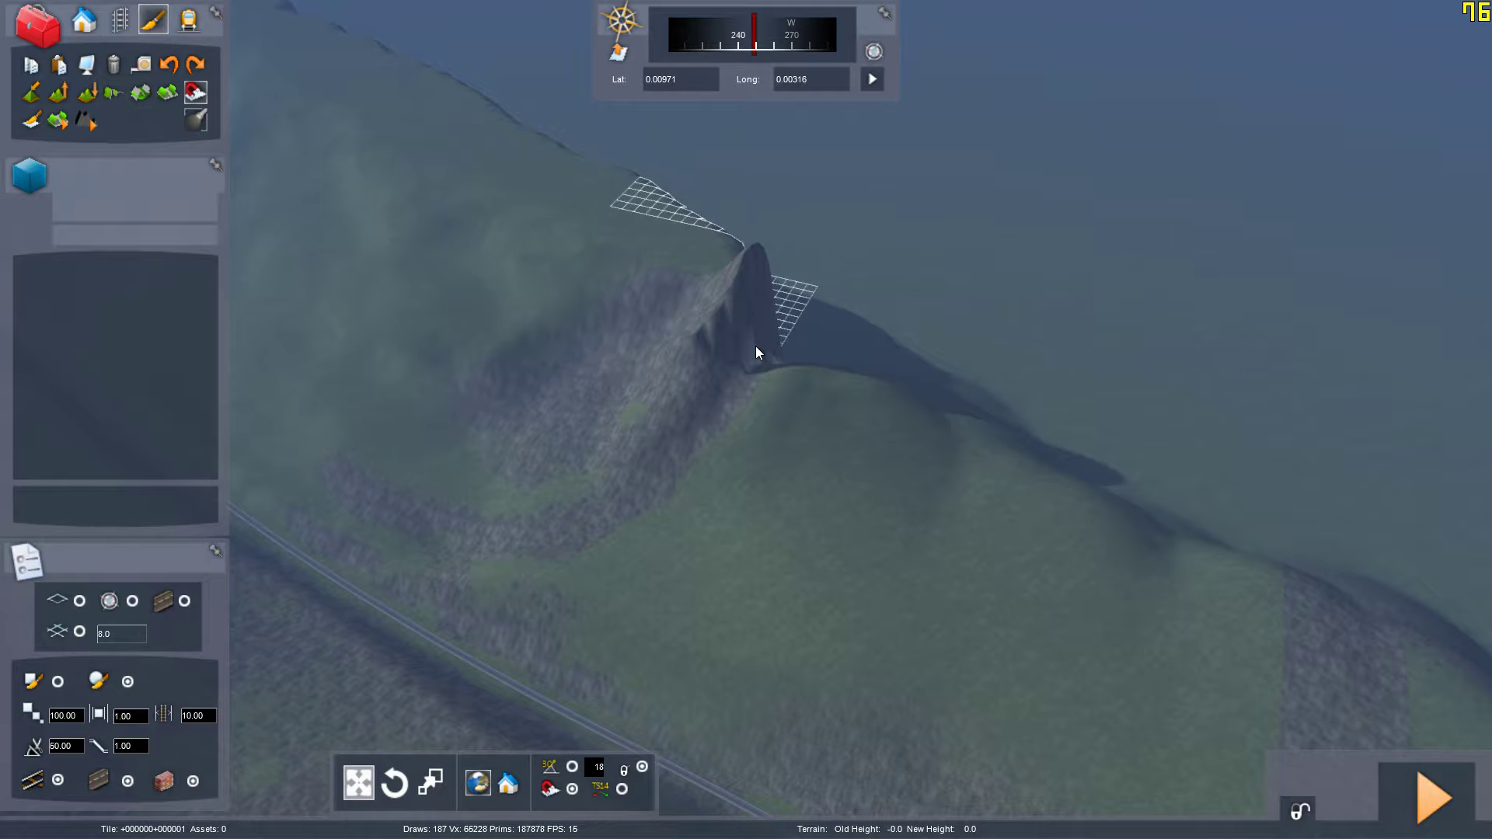
# Smooth away the sharp rock spike and blend the surrounding ridge with the terrain smoothing brush
pyautogui.click(728, 449)
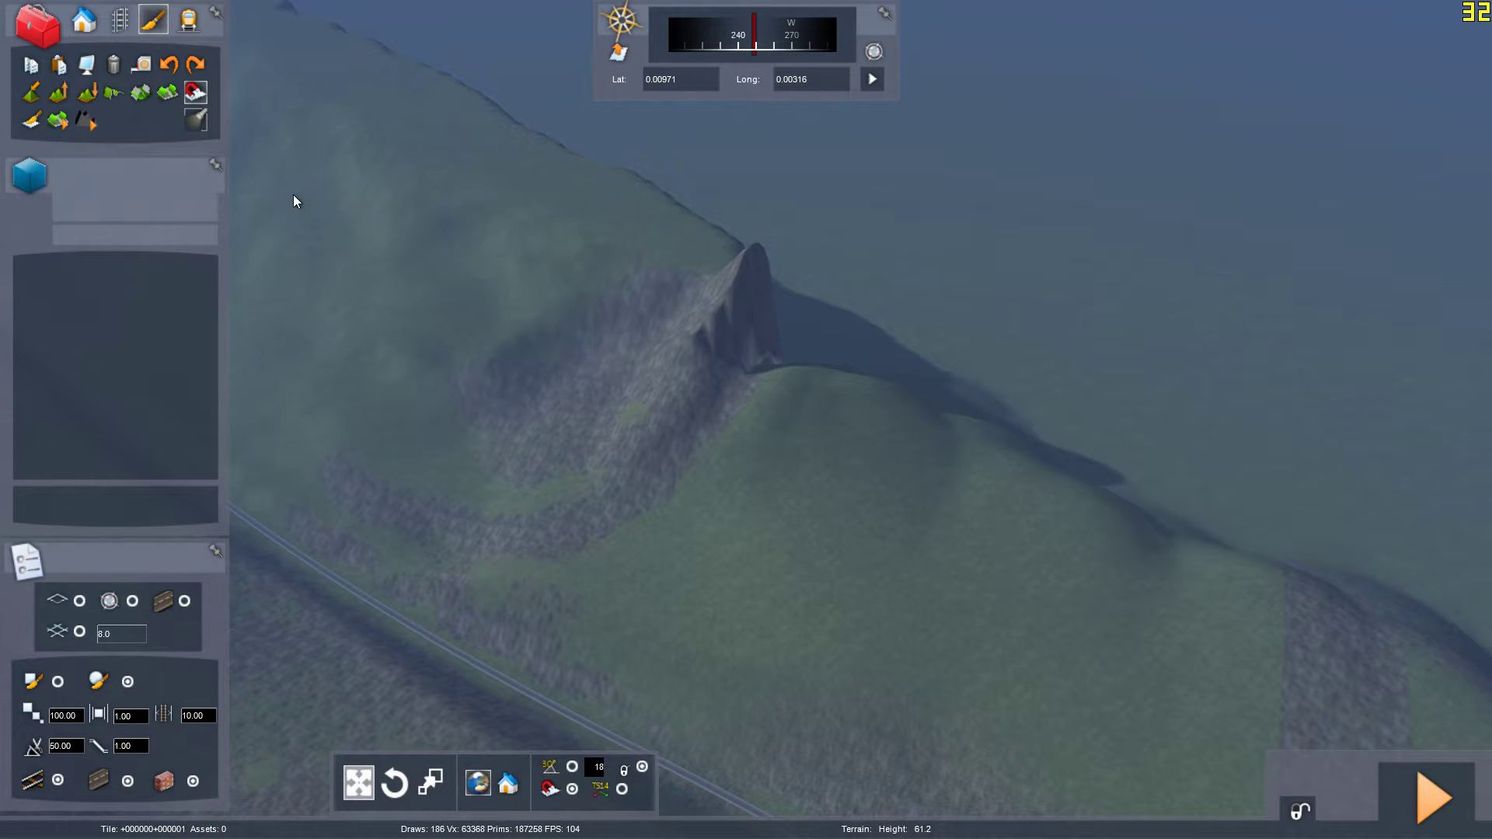
pyautogui.click(114, 92)
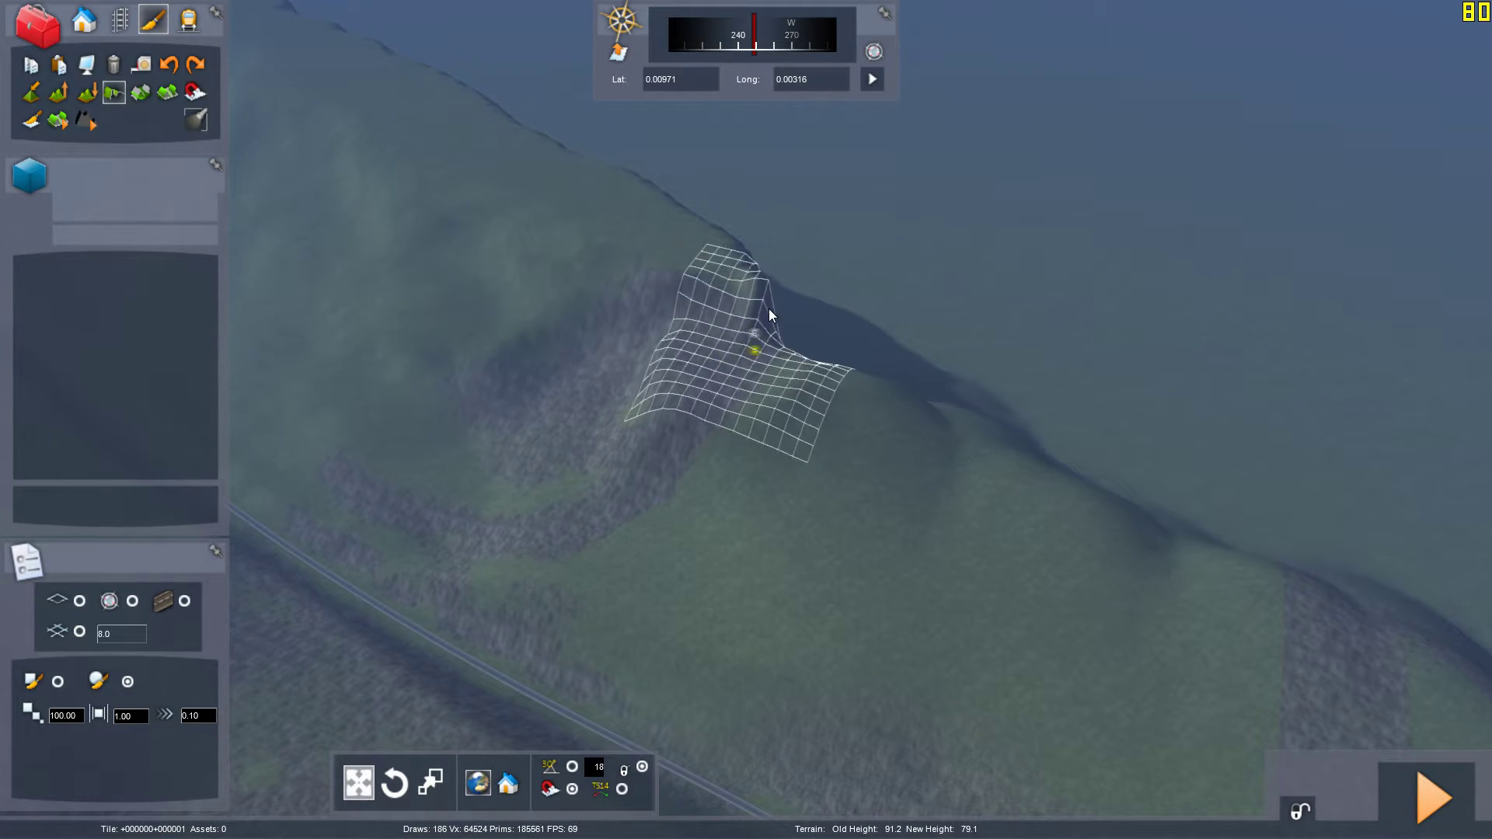
pyautogui.moveTo(768, 310); pyautogui.dragTo(647, 322)
pyautogui.moveTo(886, 385)
pyautogui.mouseDown()
pyautogui.moveTo(845, 471)
pyautogui.moveTo(607, 423)
pyautogui.mouseUp()
# Examine the sculpted hills and valley along the whole track from near ground level
pyautogui.moveTo(606, 423)
pyautogui.mouseDown(button='right')
pyautogui.moveTo(840, 458)
pyautogui.moveTo(902, 497)
pyautogui.moveTo(1306, 365)
pyautogui.mouseUp(button='right')
pyautogui.press('Up')
pyautogui.press('Up')
pyautogui.scroll(-5, 746, 420)
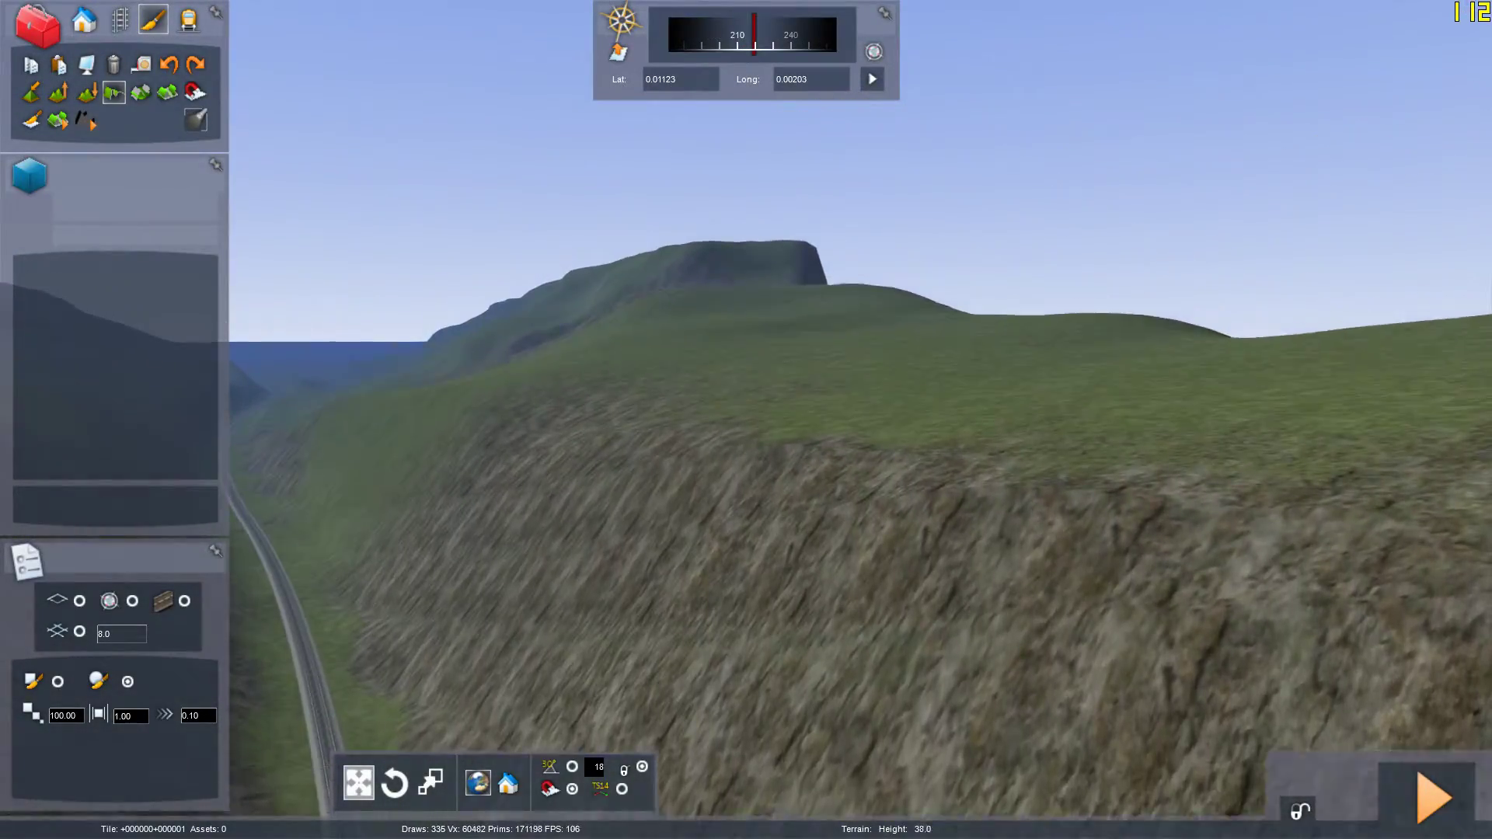
pyautogui.moveTo(747, 419); pyautogui.dragTo(746, 420)
pyautogui.press('Up')
pyautogui.moveTo(746, 420); pyautogui.dragTo(917, 372, button='right')
pyautogui.press('Up')
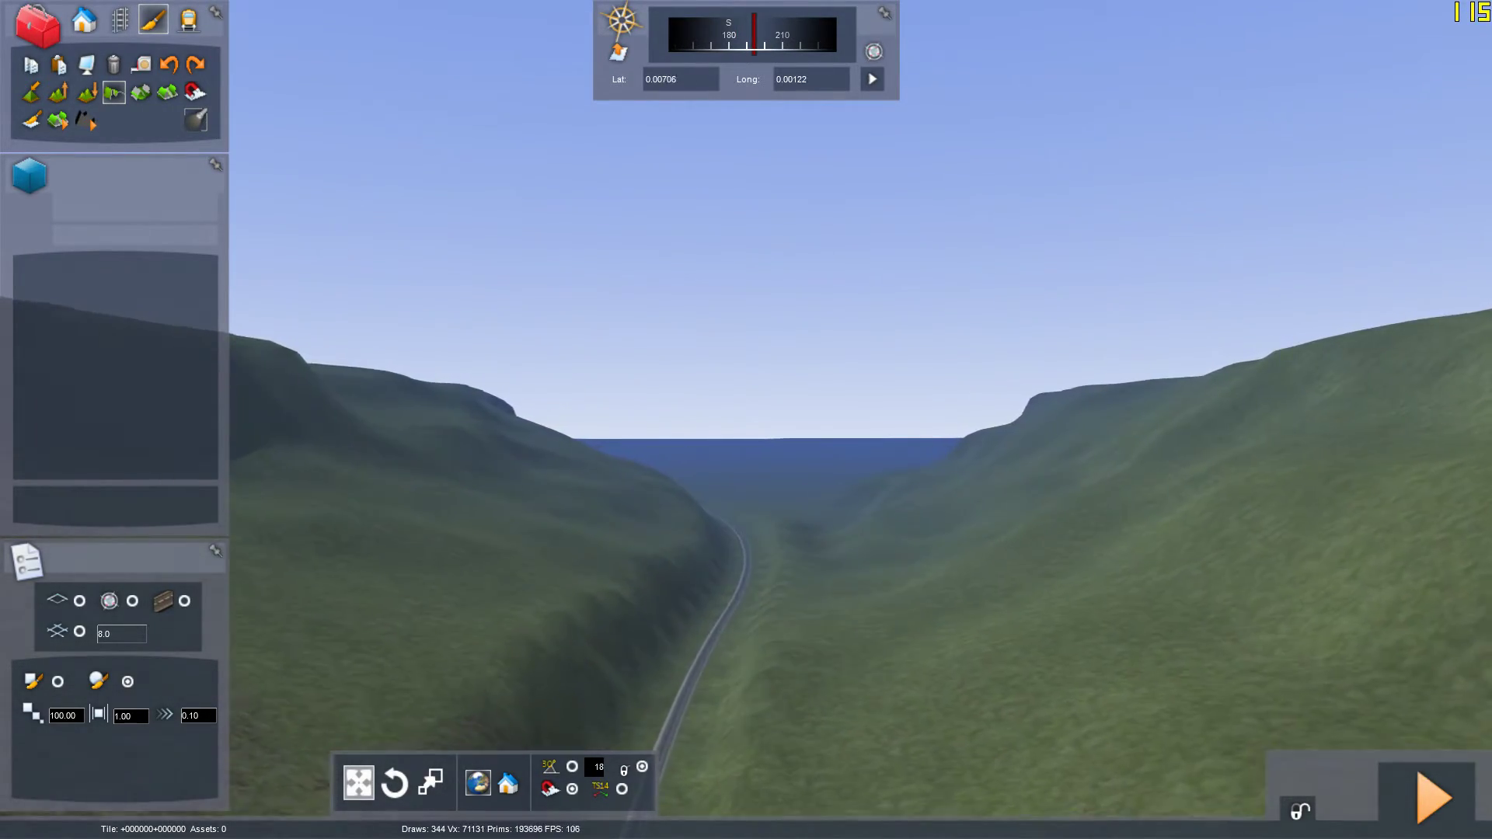
# Extend the open end of the track past the hills with a gently curved section of Track Bath Wood Old
pyautogui.moveTo(746, 420); pyautogui.dragTo(1088, 370, button='right')
pyautogui.press('Down')
pyautogui.press('Up')
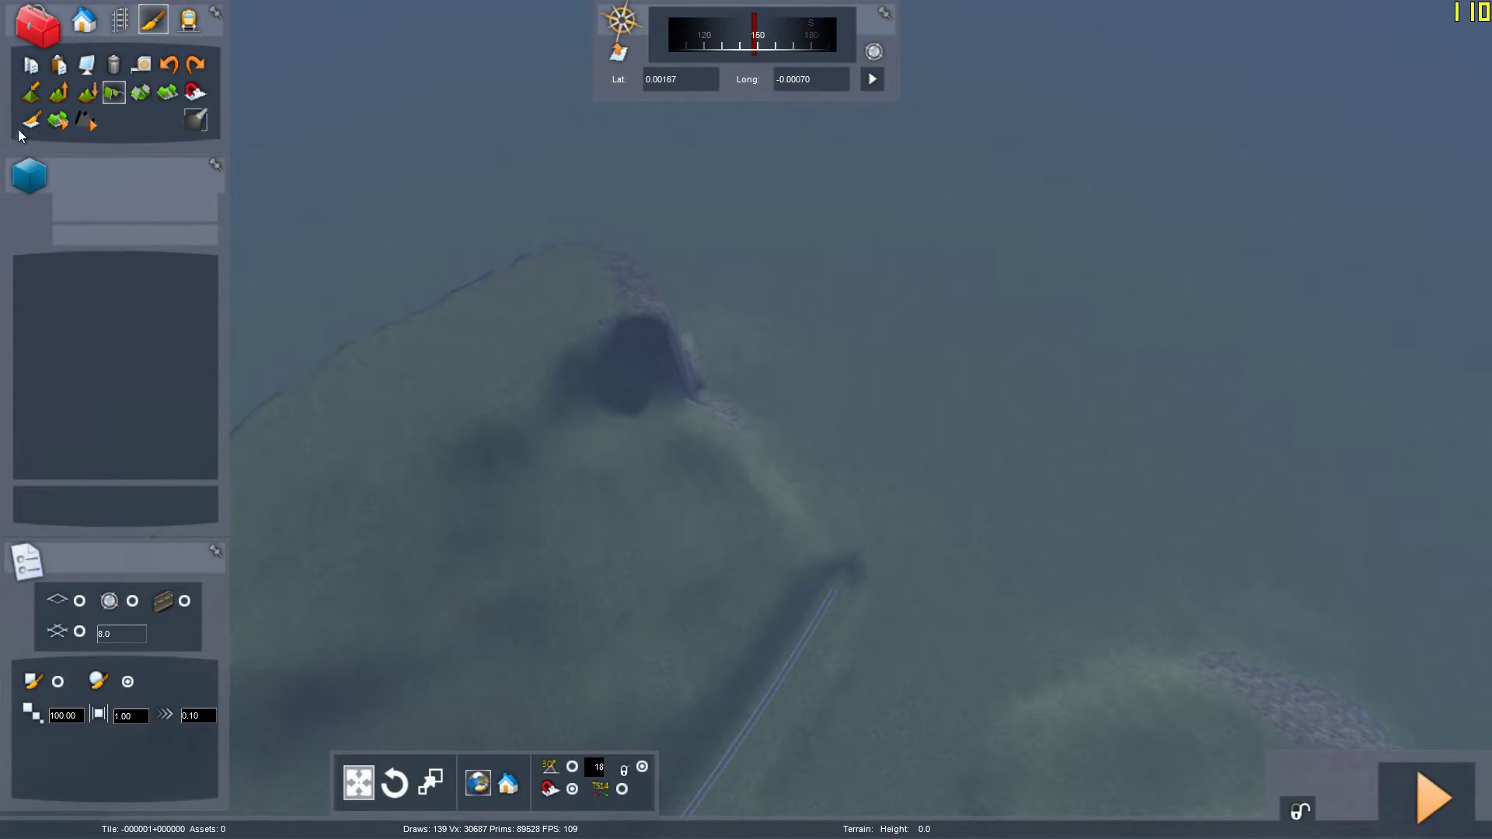
pyautogui.click(118, 20)
pyautogui.click(105, 175)
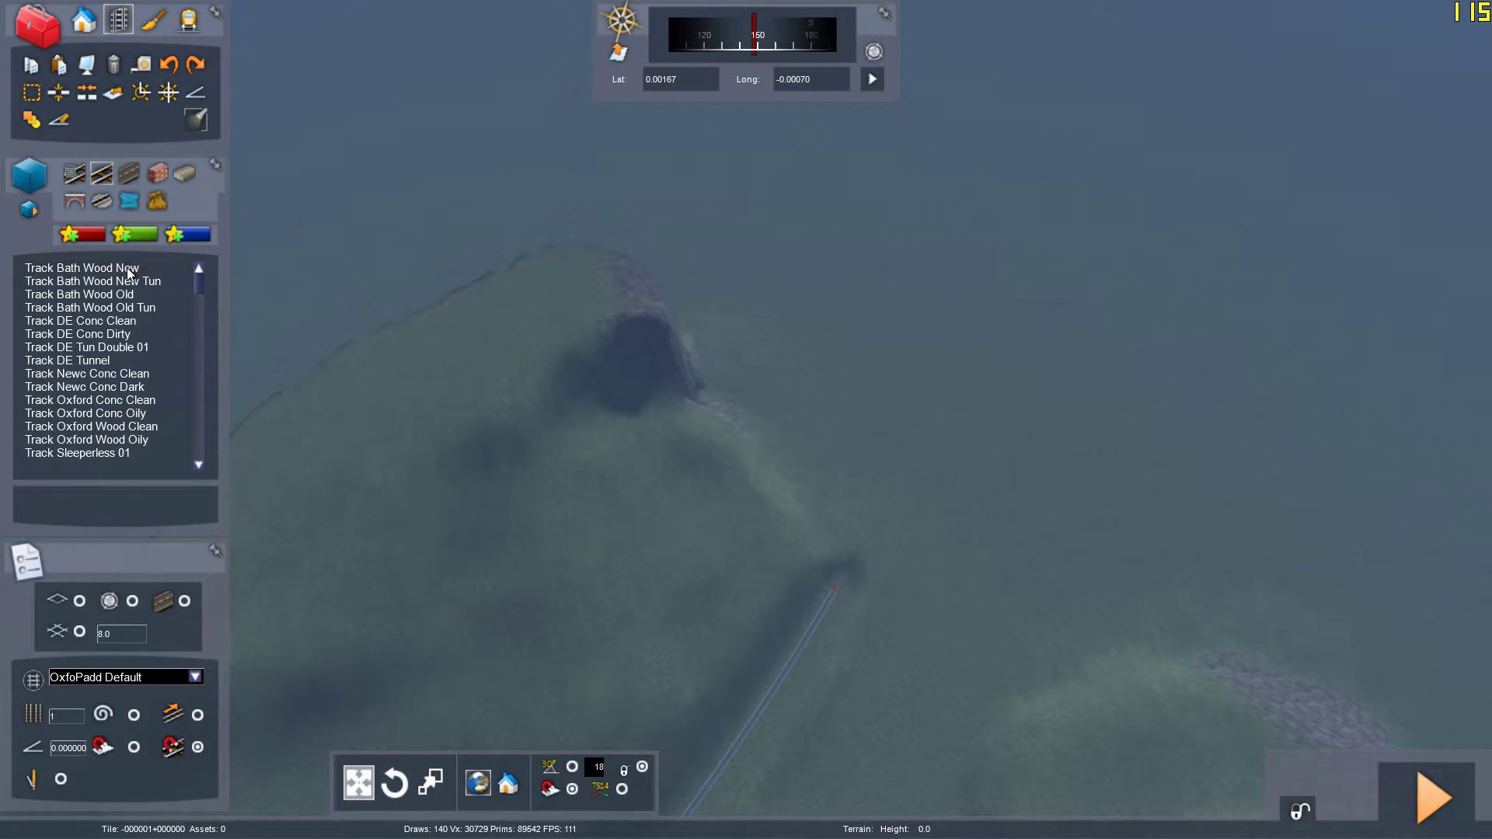
pyautogui.click(138, 294)
pyautogui.press('Up')
pyautogui.moveTo(645, 455); pyautogui.dragTo(653, 409, button='right')
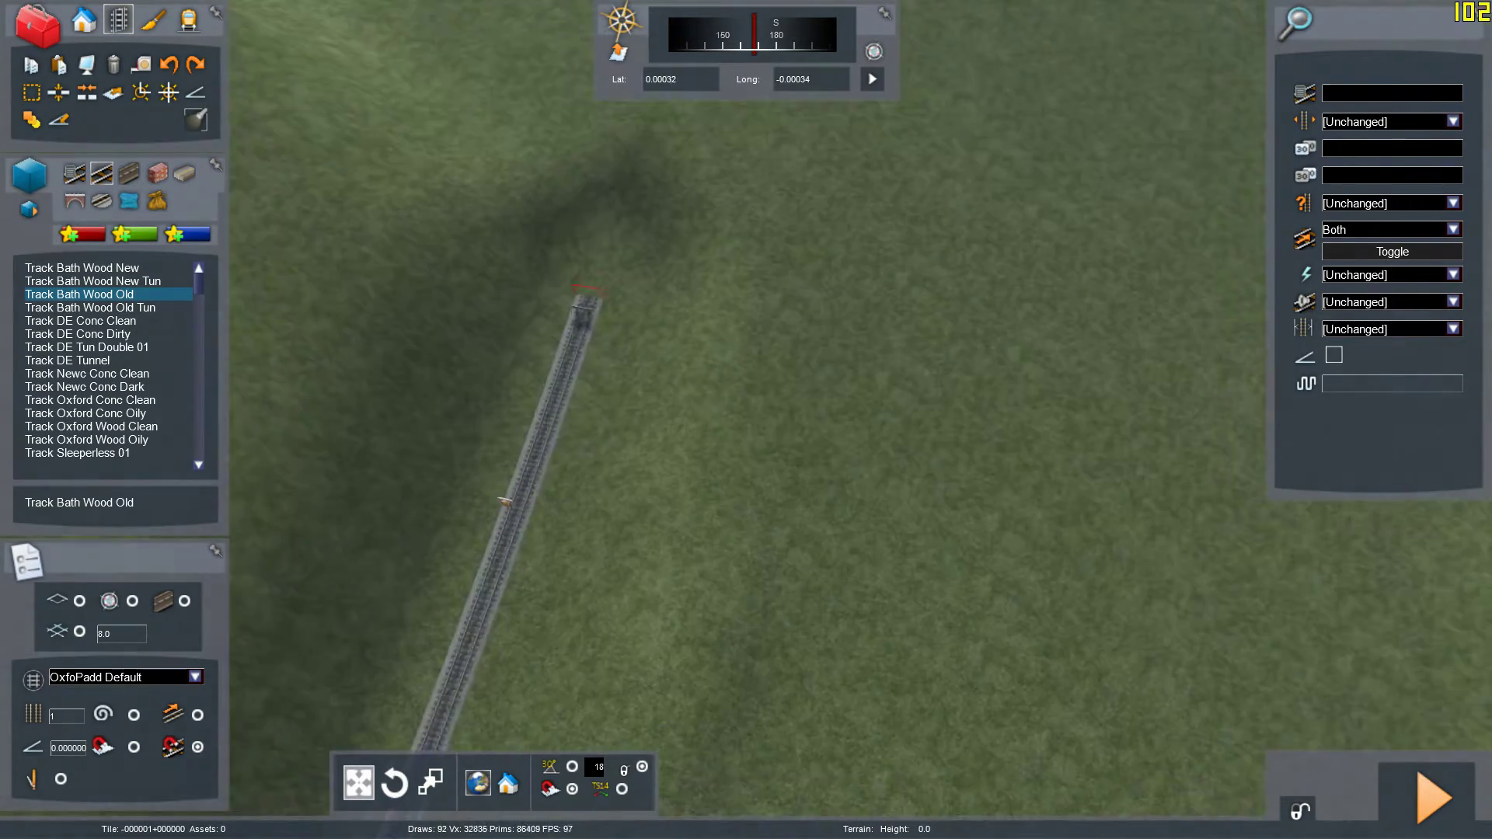
pyautogui.click(494, 212)
pyautogui.moveTo(495, 212); pyautogui.dragTo(505, 241, button='right')
pyautogui.scroll(-5, 505, 241)
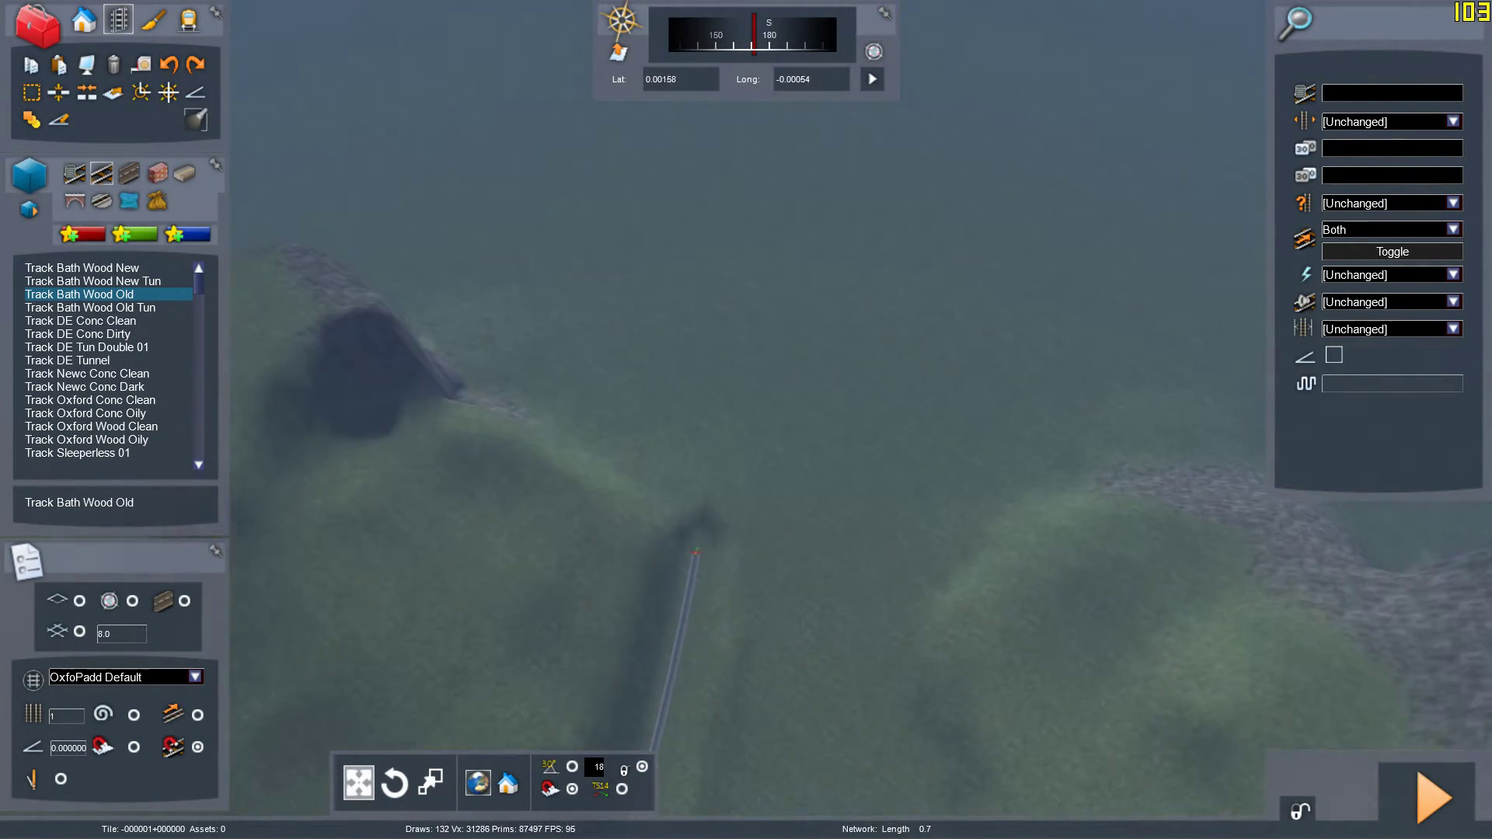
pyautogui.click(739, 152)
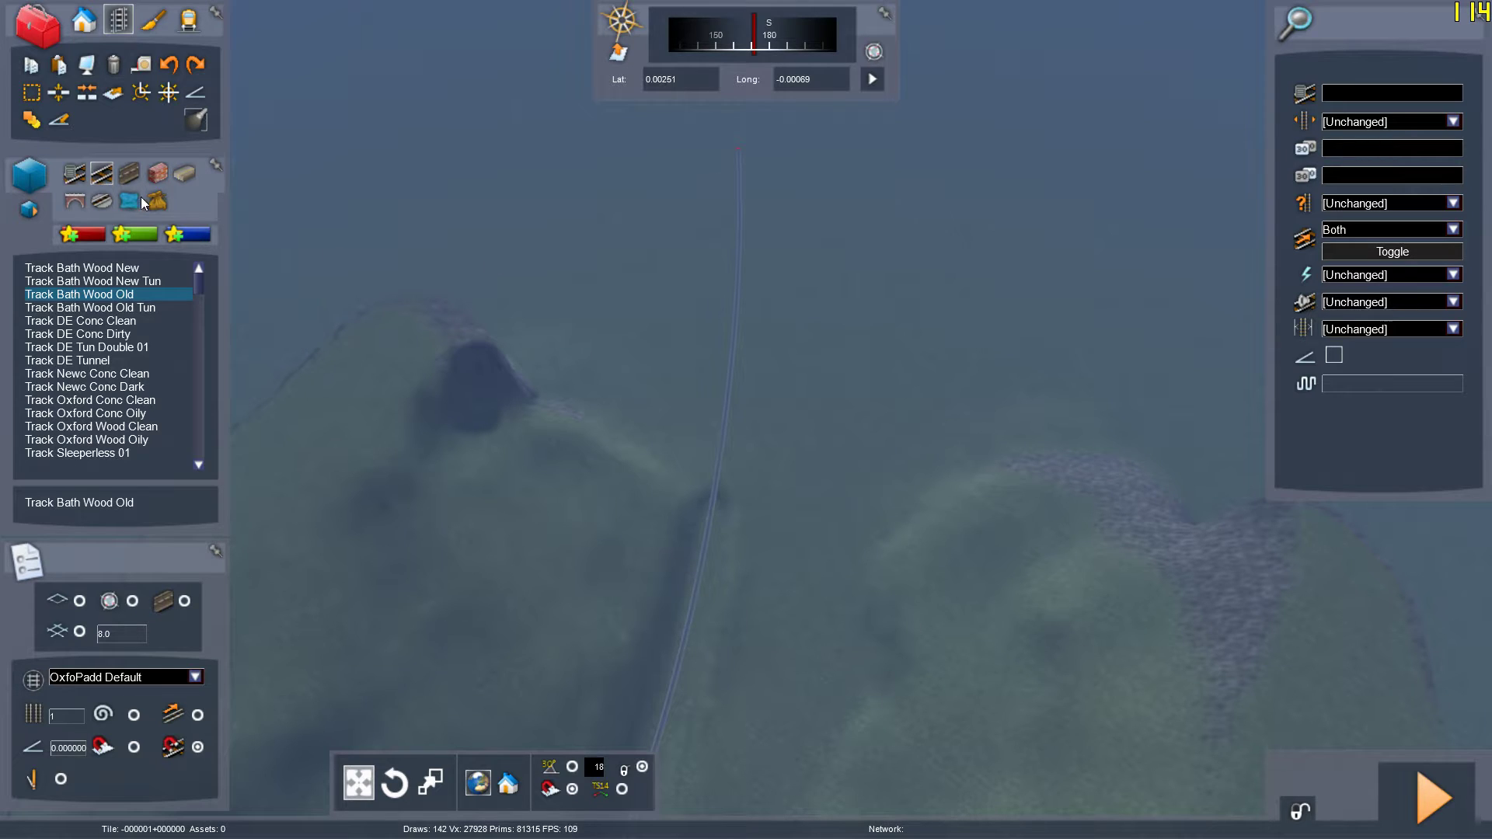
# Raise a small mound at the end of the rocky hill beside the track extension, and set the height brush size to 200
pyautogui.click(154, 19)
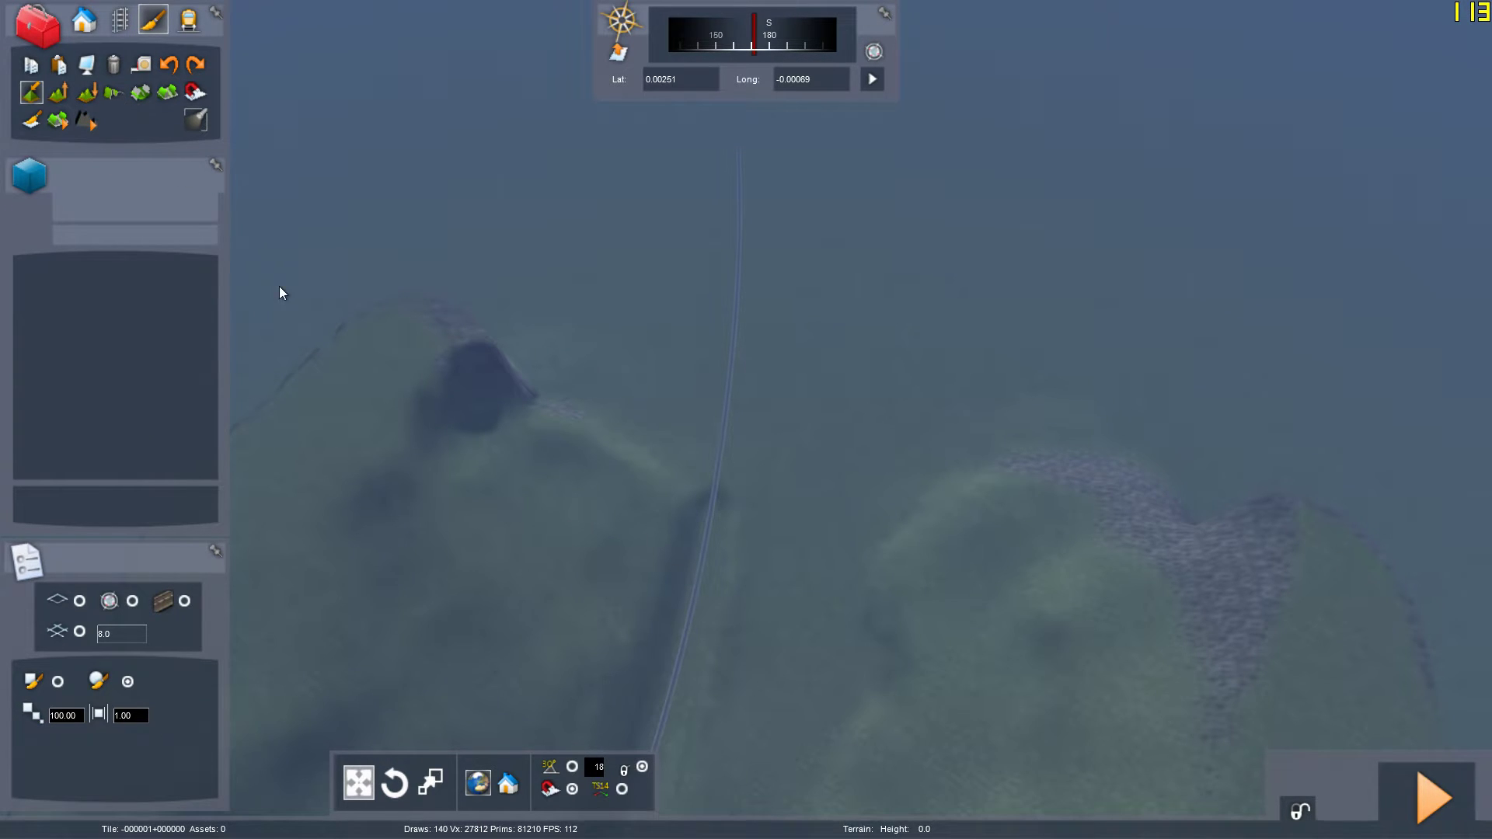
pyautogui.scroll(4, 280, 292)
pyautogui.moveTo(280, 293); pyautogui.dragTo(515, 322, button='right')
pyautogui.scroll(-4, 404, 294)
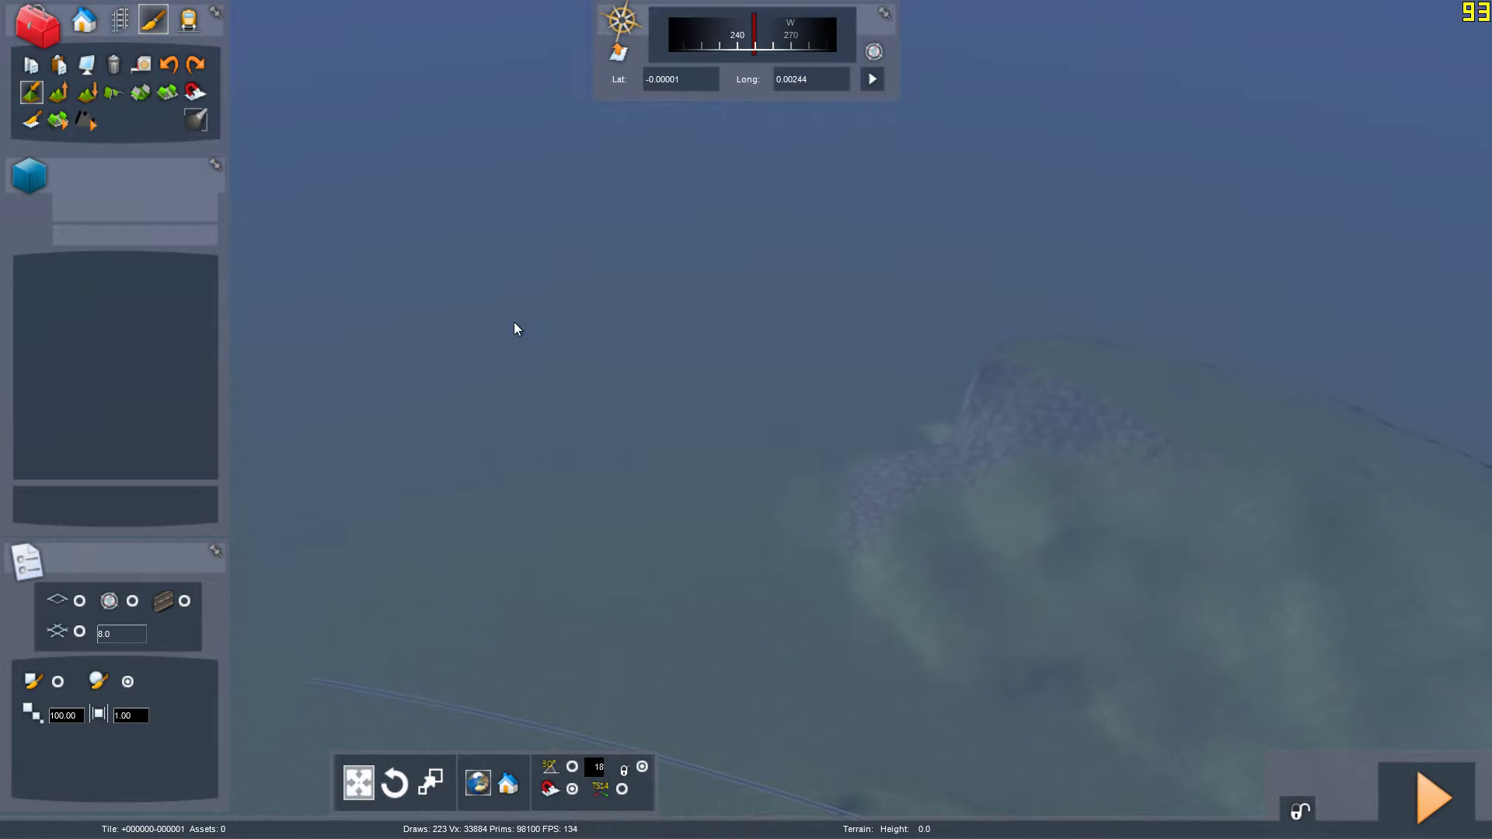
pyautogui.click(818, 498)
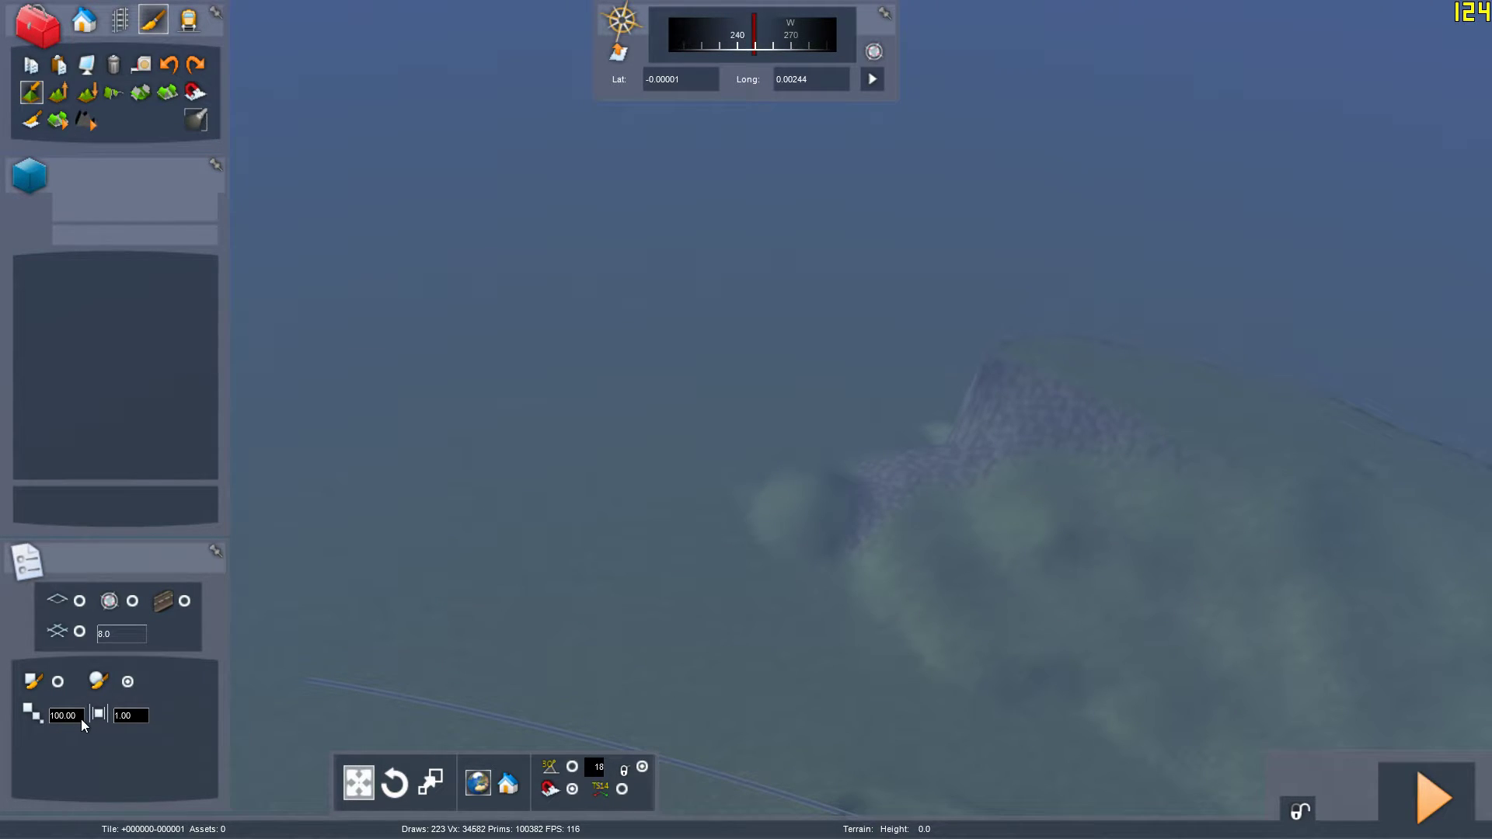
pyautogui.write('200')
pyautogui.press('Return')
# Raise a broad cluster of hills beside the track extension, continuing outward from the rocky hill
pyautogui.moveTo(698, 520); pyautogui.dragTo(714, 466)
pyautogui.moveTo(845, 546); pyautogui.dragTo(863, 462)
pyautogui.moveTo(878, 437)
pyautogui.mouseDown()
pyautogui.moveTo(760, 407)
pyautogui.moveTo(733, 333)
pyautogui.moveTo(549, 373)
pyautogui.moveTo(617, 459)
pyautogui.moveTo(618, 373)
pyautogui.mouseUp()
pyautogui.moveTo(420, 510)
pyautogui.mouseDown()
pyautogui.moveTo(439, 413)
pyautogui.moveTo(588, 488)
pyautogui.moveTo(595, 439)
pyautogui.mouseUp()
pyautogui.moveTo(729, 474); pyautogui.dragTo(727, 435)
pyautogui.moveTo(708, 524); pyautogui.dragTo(717, 467)
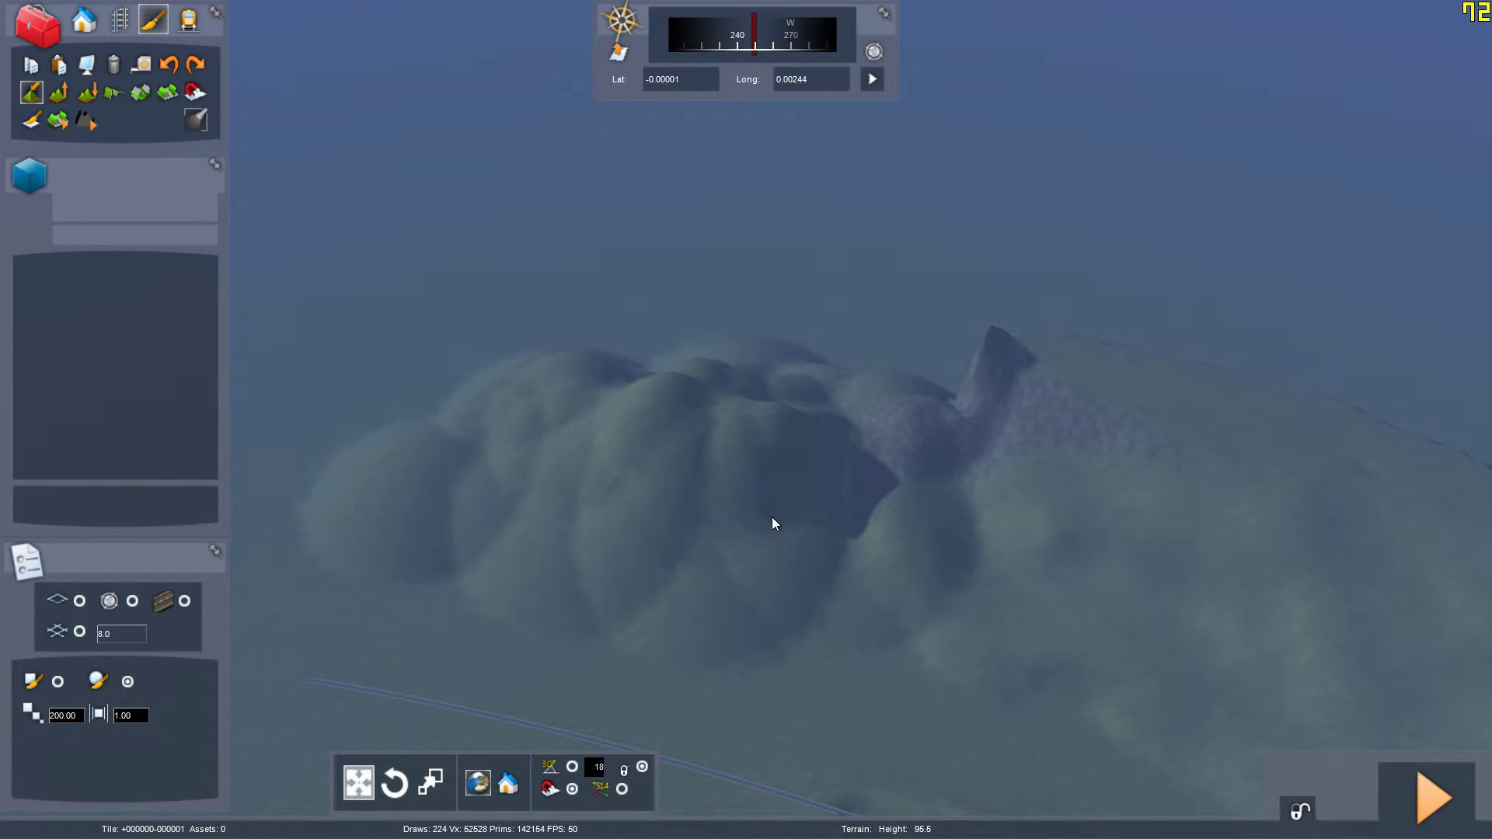
pyautogui.moveTo(772, 519); pyautogui.dragTo(836, 548, button='right')
pyautogui.moveTo(769, 509); pyautogui.dragTo(777, 466)
# Raise a chain of hills on the opposite side of the track extension, and build up the ground around the pointed peak
pyautogui.moveTo(846, 485)
pyautogui.mouseDown(button='right')
pyautogui.moveTo(746, 505)
pyautogui.moveTo(545, 493)
pyautogui.mouseUp(button='right')
pyautogui.moveTo(678, 373); pyautogui.dragTo(594, 303)
pyautogui.moveTo(633, 416); pyautogui.dragTo(644, 350)
pyautogui.moveTo(819, 397); pyautogui.dragTo(782, 346)
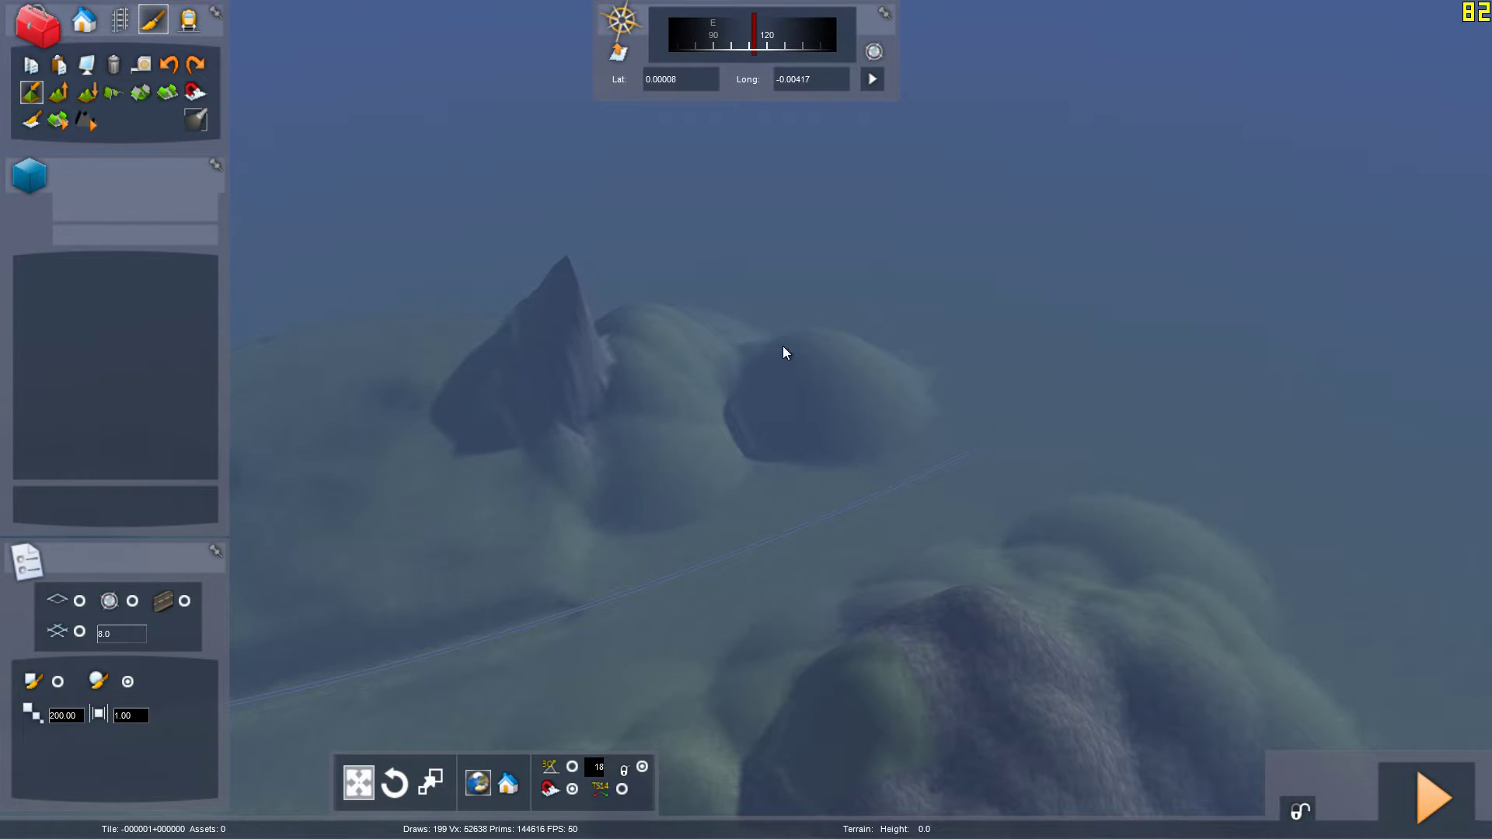
pyautogui.moveTo(752, 400); pyautogui.dragTo(744, 354)
pyautogui.moveTo(789, 307); pyautogui.dragTo(779, 270)
pyautogui.moveTo(883, 297); pyautogui.dragTo(871, 260)
pyautogui.moveTo(869, 431)
pyautogui.mouseDown()
pyautogui.moveTo(949, 350)
pyautogui.moveTo(1010, 335)
pyautogui.moveTo(976, 235)
pyautogui.moveTo(956, 245)
pyautogui.mouseUp()
pyautogui.moveTo(620, 412)
pyautogui.mouseDown()
pyautogui.moveTo(573, 393)
pyautogui.moveTo(392, 449)
pyautogui.mouseUp()
# Set the terrain smoothing brush size to 100 and smooth the new hills on both sides of the track extension
pyautogui.click(114, 93)
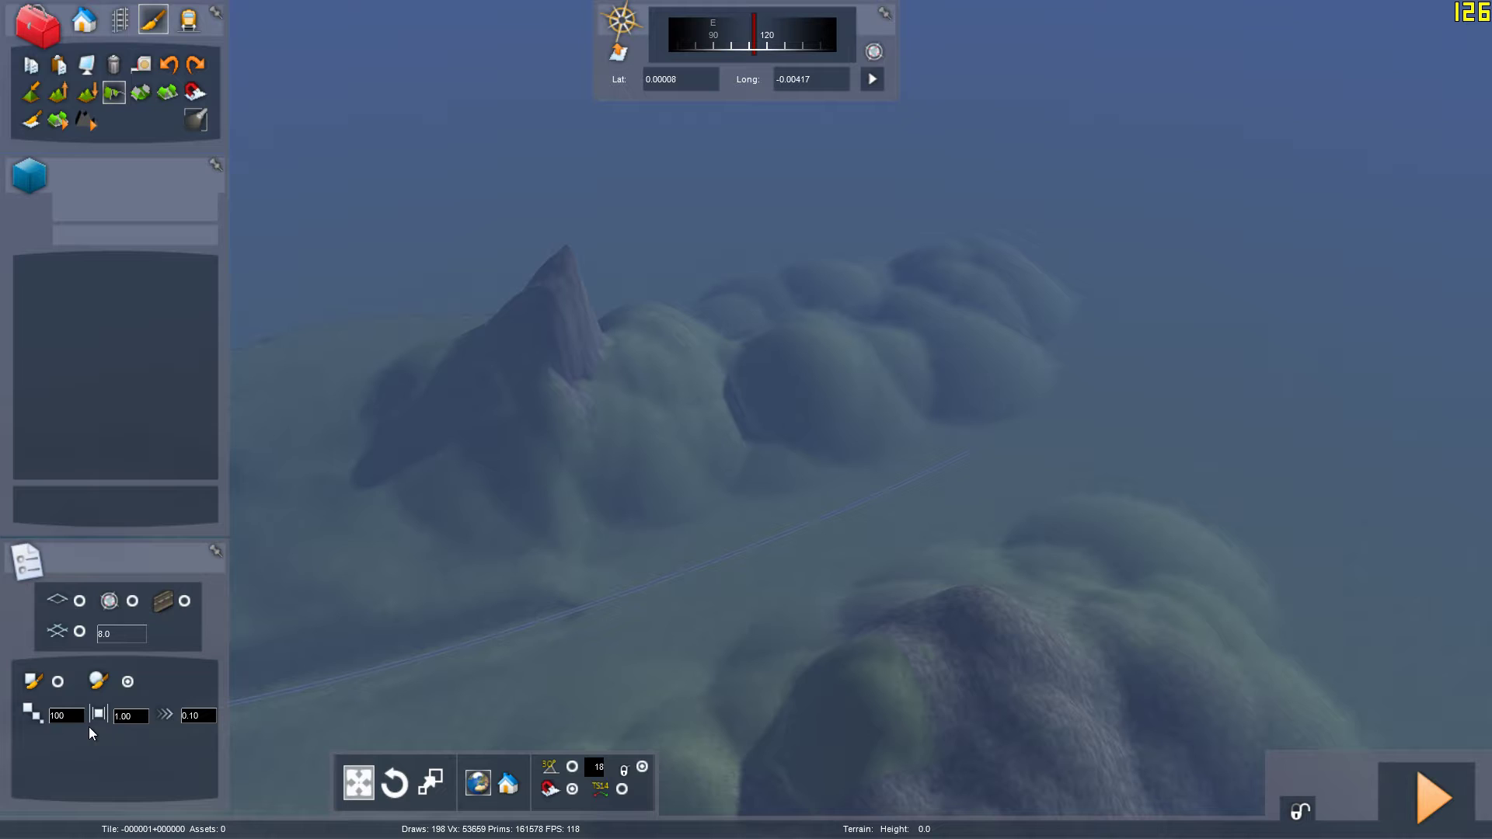
pyautogui.moveTo(704, 431)
pyautogui.mouseDown()
pyautogui.moveTo(687, 367)
pyautogui.moveTo(488, 339)
pyautogui.moveTo(511, 416)
pyautogui.moveTo(574, 407)
pyautogui.moveTo(569, 439)
pyautogui.moveTo(592, 405)
pyautogui.moveTo(457, 434)
pyautogui.moveTo(475, 433)
pyautogui.moveTo(493, 493)
pyautogui.moveTo(499, 420)
pyautogui.moveTo(500, 495)
pyautogui.moveTo(763, 433)
pyautogui.moveTo(786, 396)
pyautogui.moveTo(822, 416)
pyautogui.mouseUp()
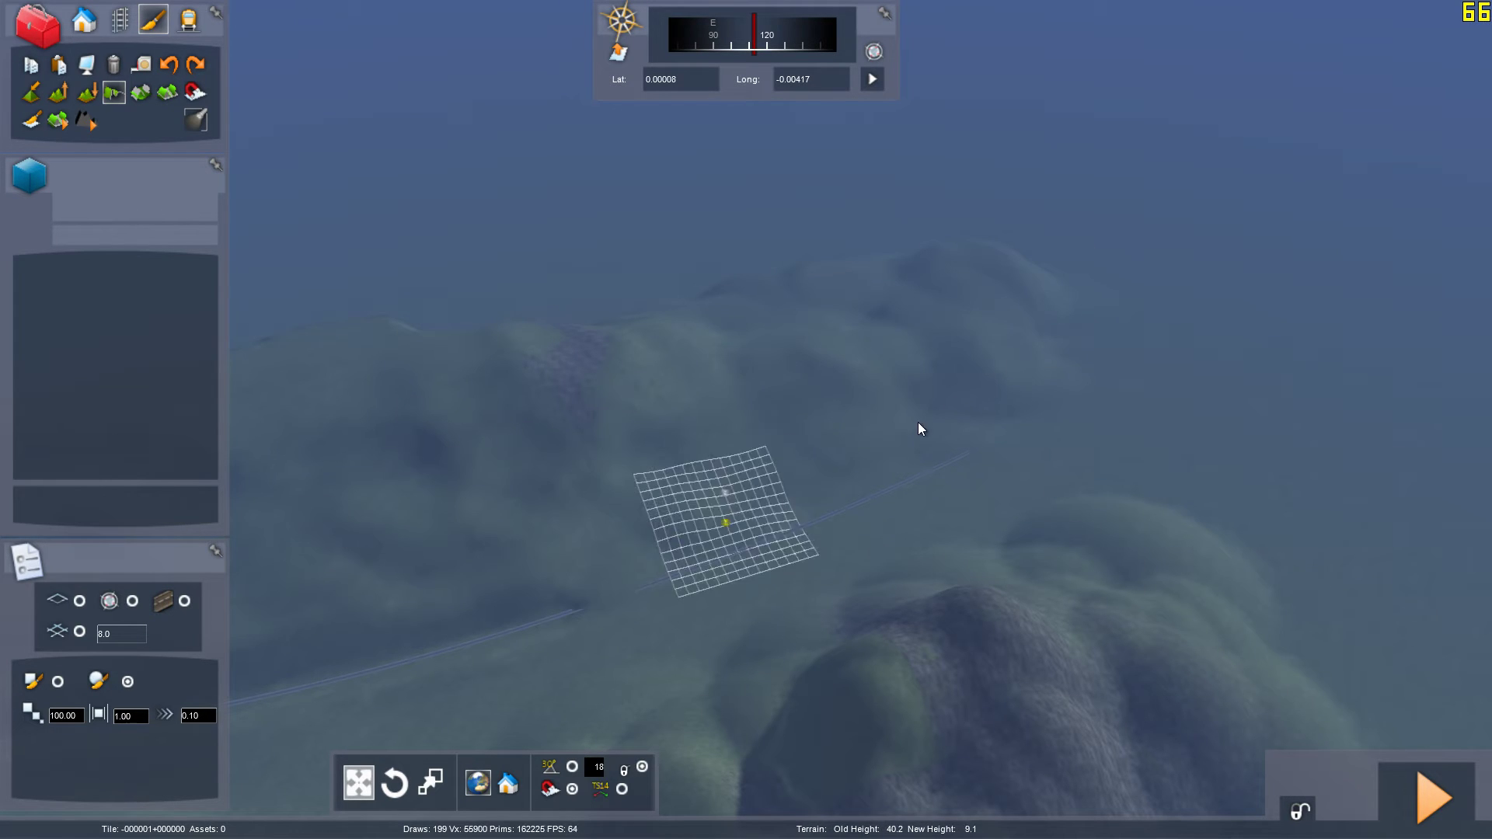
pyautogui.press('Up')
pyautogui.moveTo(855, 350); pyautogui.dragTo(854, 452, button='right')
pyautogui.press('Down')
pyautogui.moveTo(953, 249)
pyautogui.mouseDown()
pyautogui.moveTo(915, 210)
pyautogui.moveTo(927, 199)
pyautogui.mouseUp()
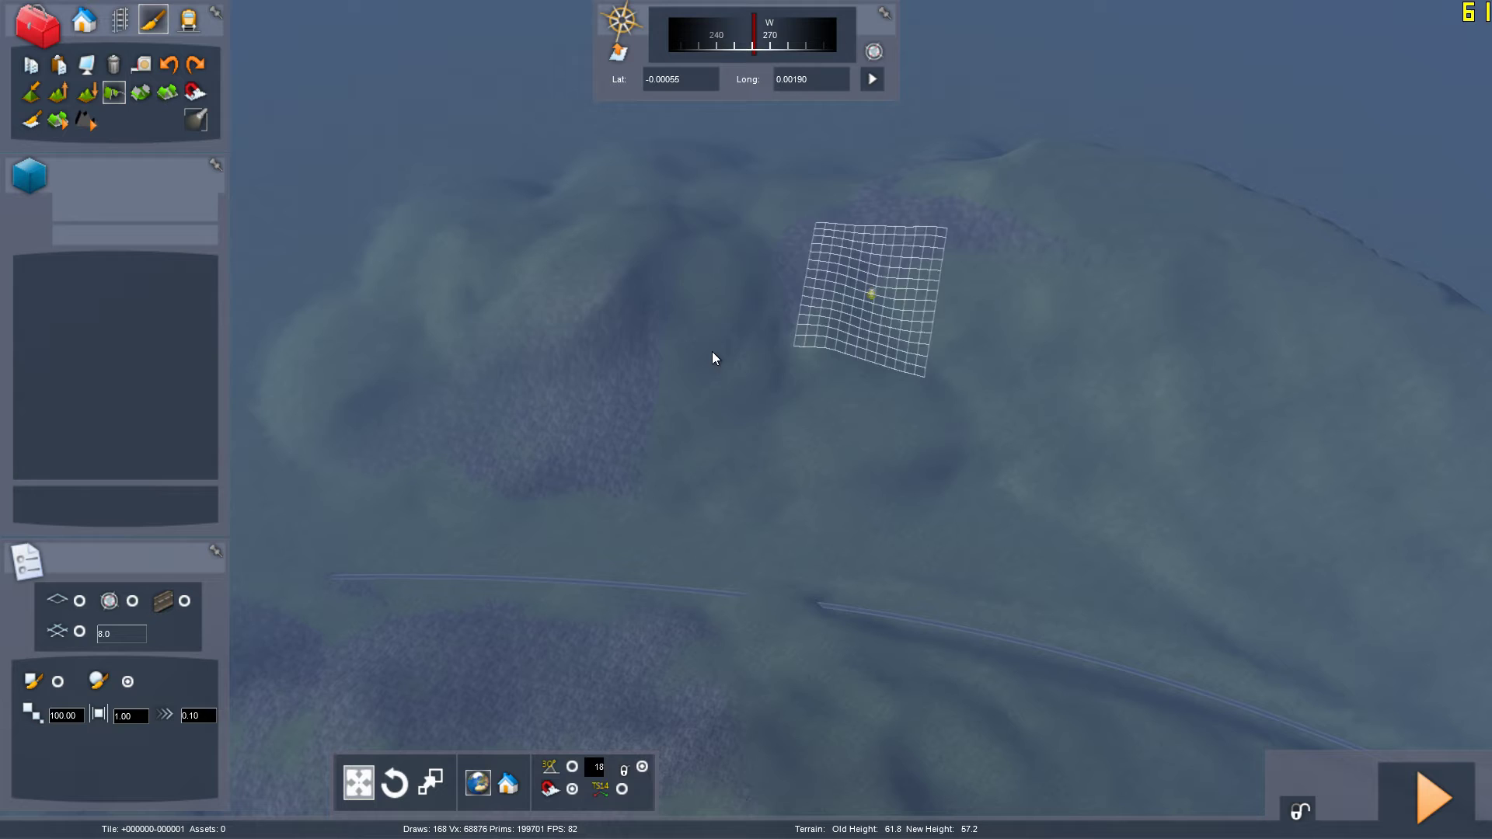
# Conform the terrain to the curved track along the stretches covered by the smoothed ground
pyautogui.click(201, 99)
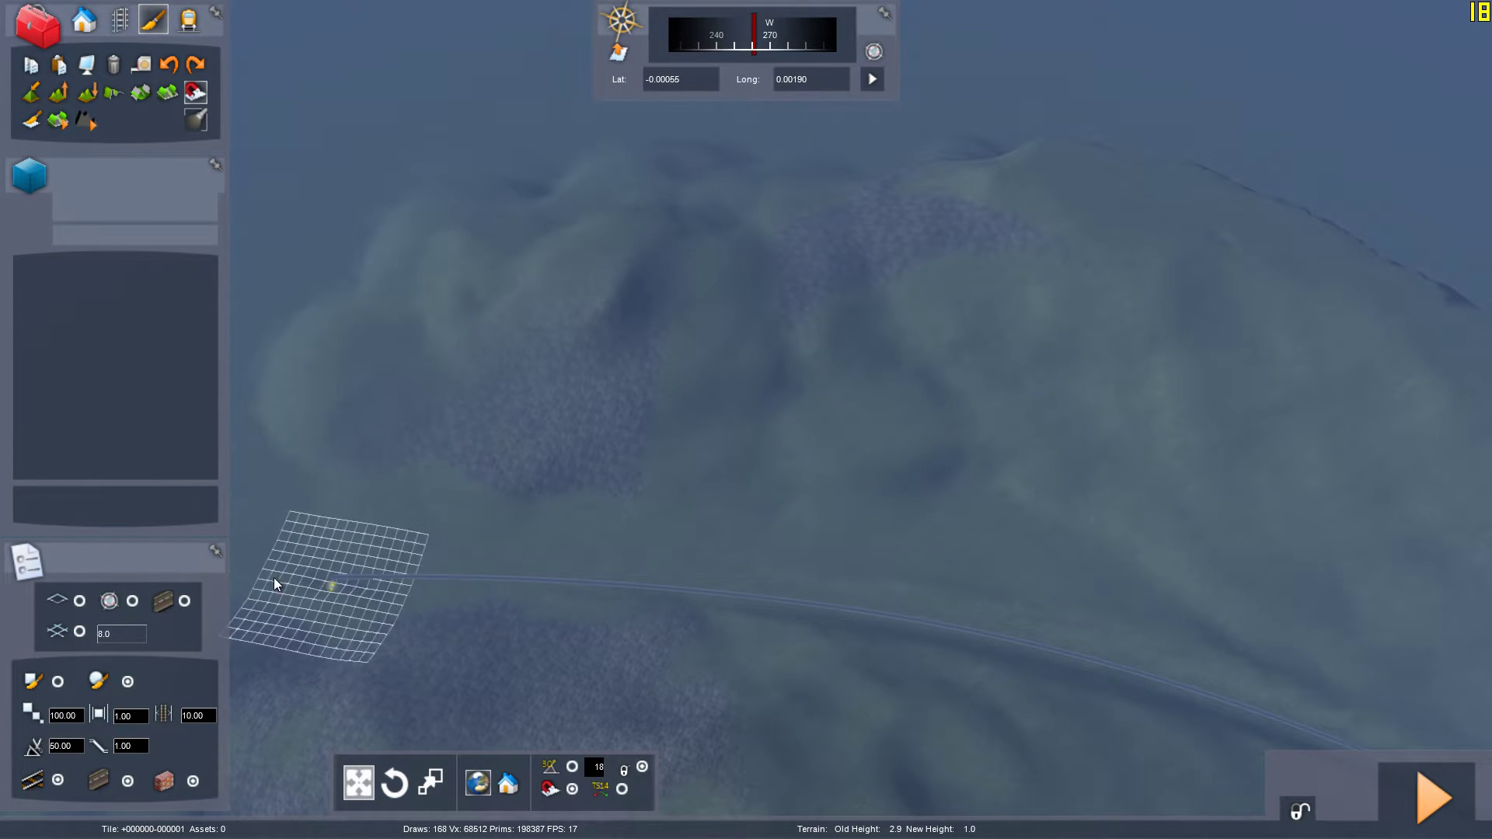
pyautogui.press('Up')
pyautogui.moveTo(850, 590)
pyautogui.mouseDown(button='right')
pyautogui.moveTo(865, 614)
pyautogui.moveTo(832, 610)
pyautogui.moveTo(761, 536)
pyautogui.moveTo(785, 509)
pyautogui.moveTo(1173, 500)
pyautogui.mouseUp(button='right')
pyautogui.press('Up')
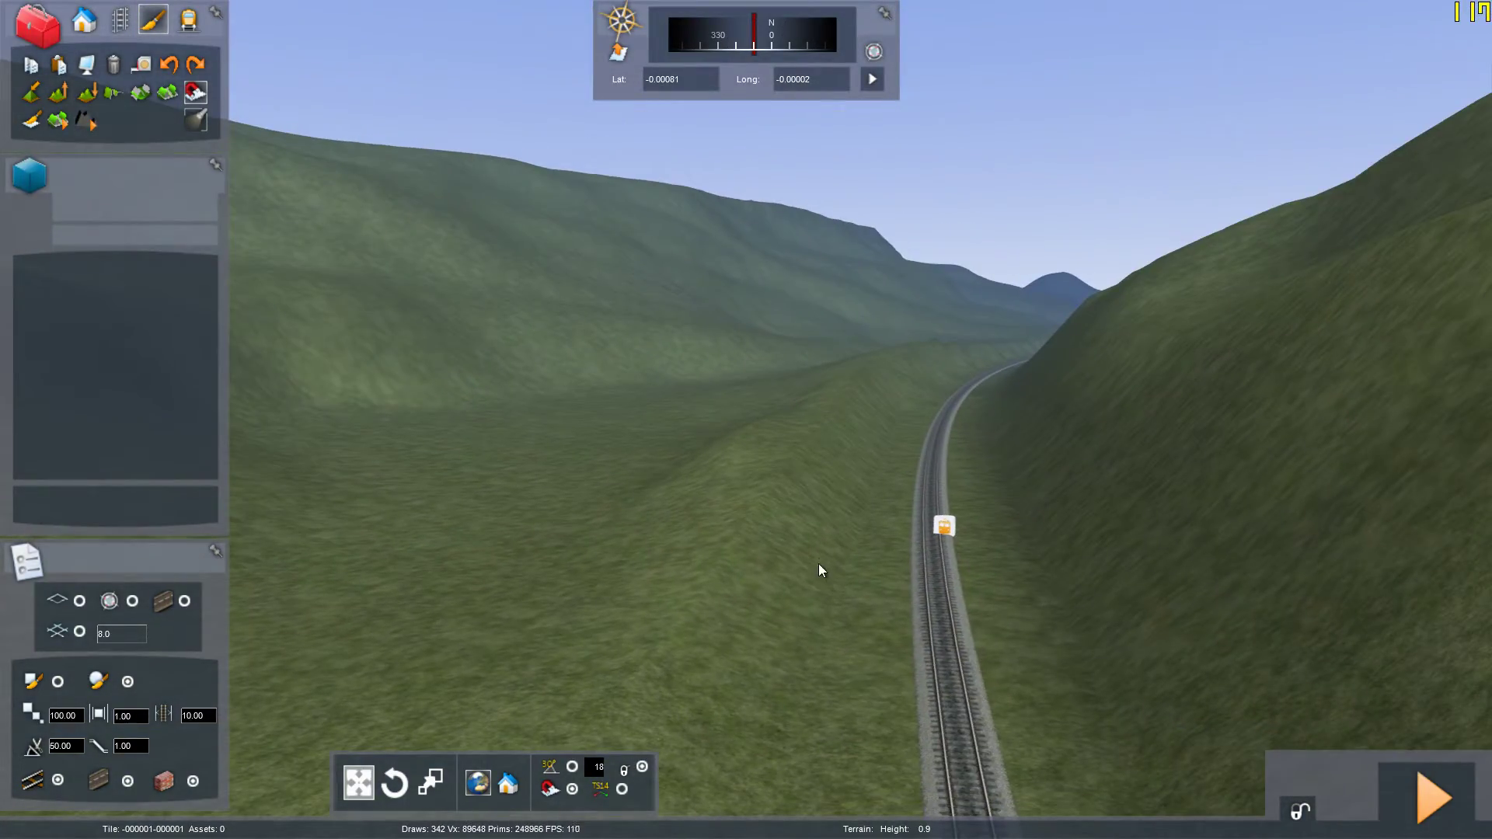
# Smooth the raised ground beside the track along the valley floor, and conform the terrain to the track there
pyautogui.moveTo(798, 548); pyautogui.dragTo(758, 561, button='right')
pyautogui.press('Up')
pyautogui.press('Down')
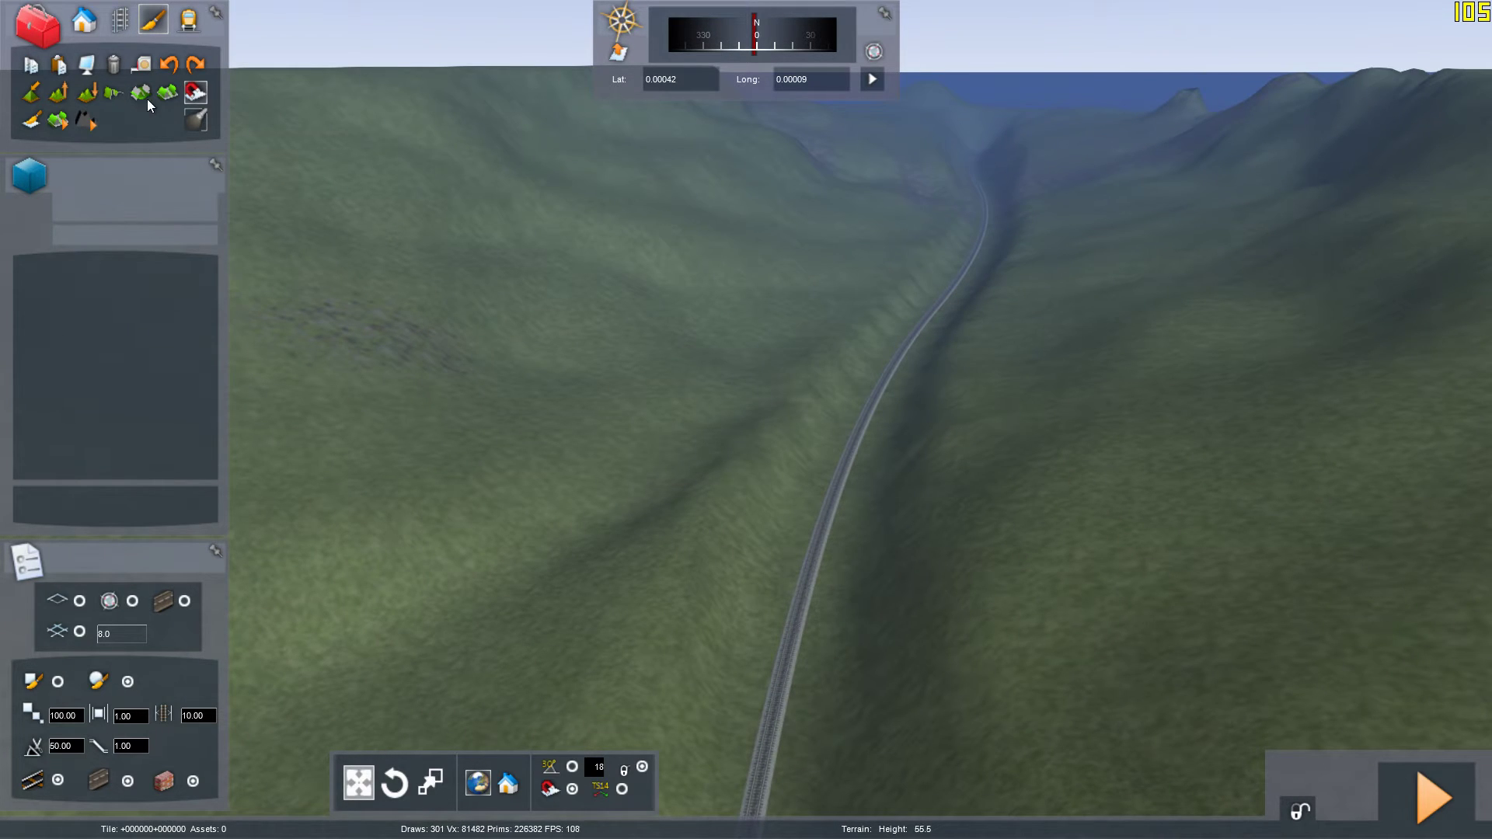
pyautogui.click(115, 93)
pyautogui.moveTo(594, 482)
pyautogui.mouseDown()
pyautogui.moveTo(767, 507)
pyautogui.moveTo(959, 235)
pyautogui.moveTo(635, 687)
pyautogui.mouseUp()
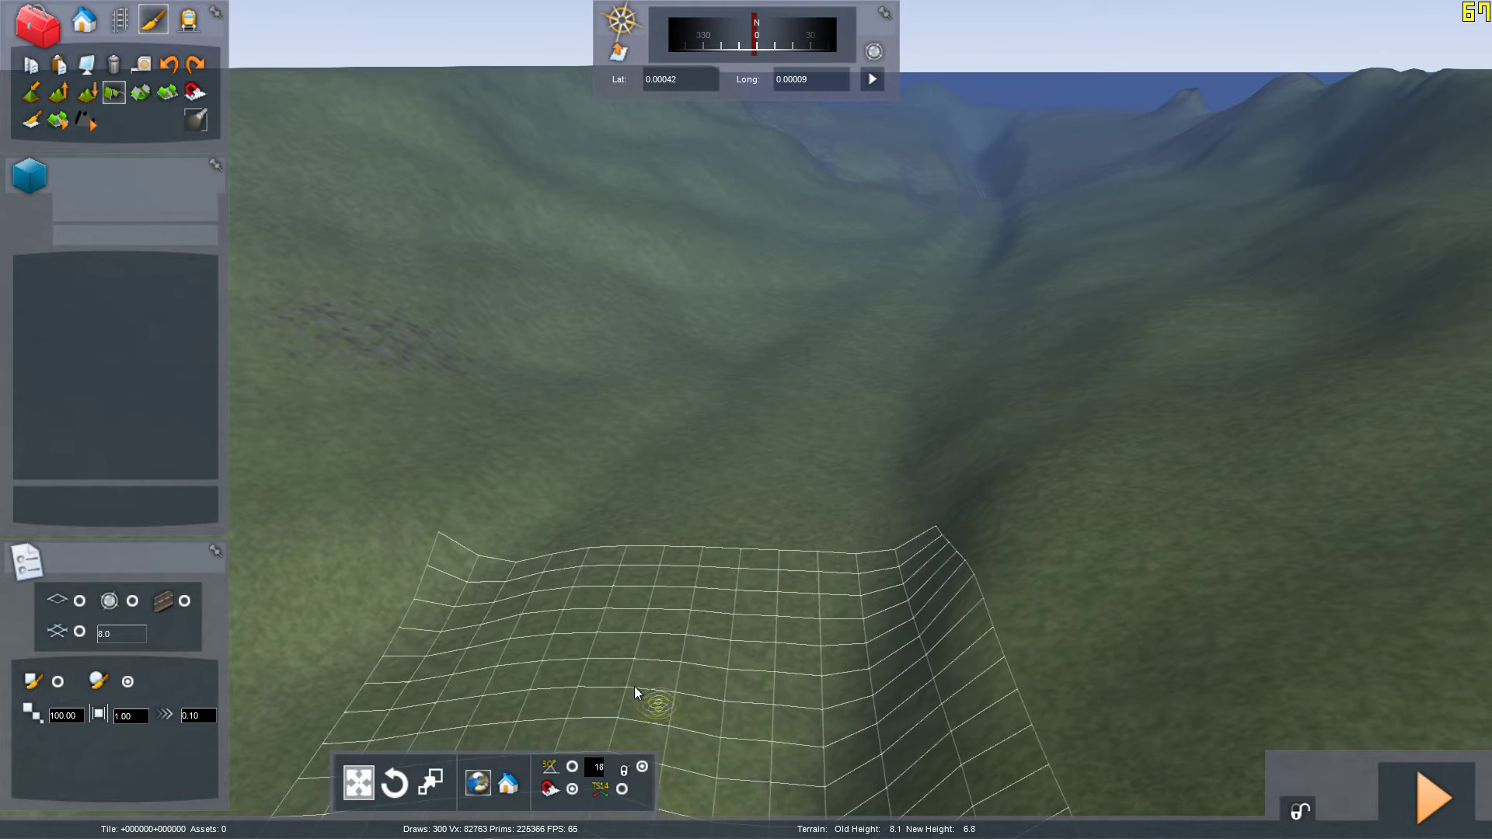
pyautogui.click(195, 93)
pyautogui.moveTo(972, 269)
pyautogui.mouseDown()
pyautogui.moveTo(921, 314)
pyautogui.moveTo(759, 703)
pyautogui.moveTo(673, 661)
pyautogui.moveTo(936, 320)
pyautogui.moveTo(1012, 171)
pyautogui.moveTo(934, 426)
pyautogui.moveTo(987, 189)
pyautogui.moveTo(887, 355)
pyautogui.mouseUp()
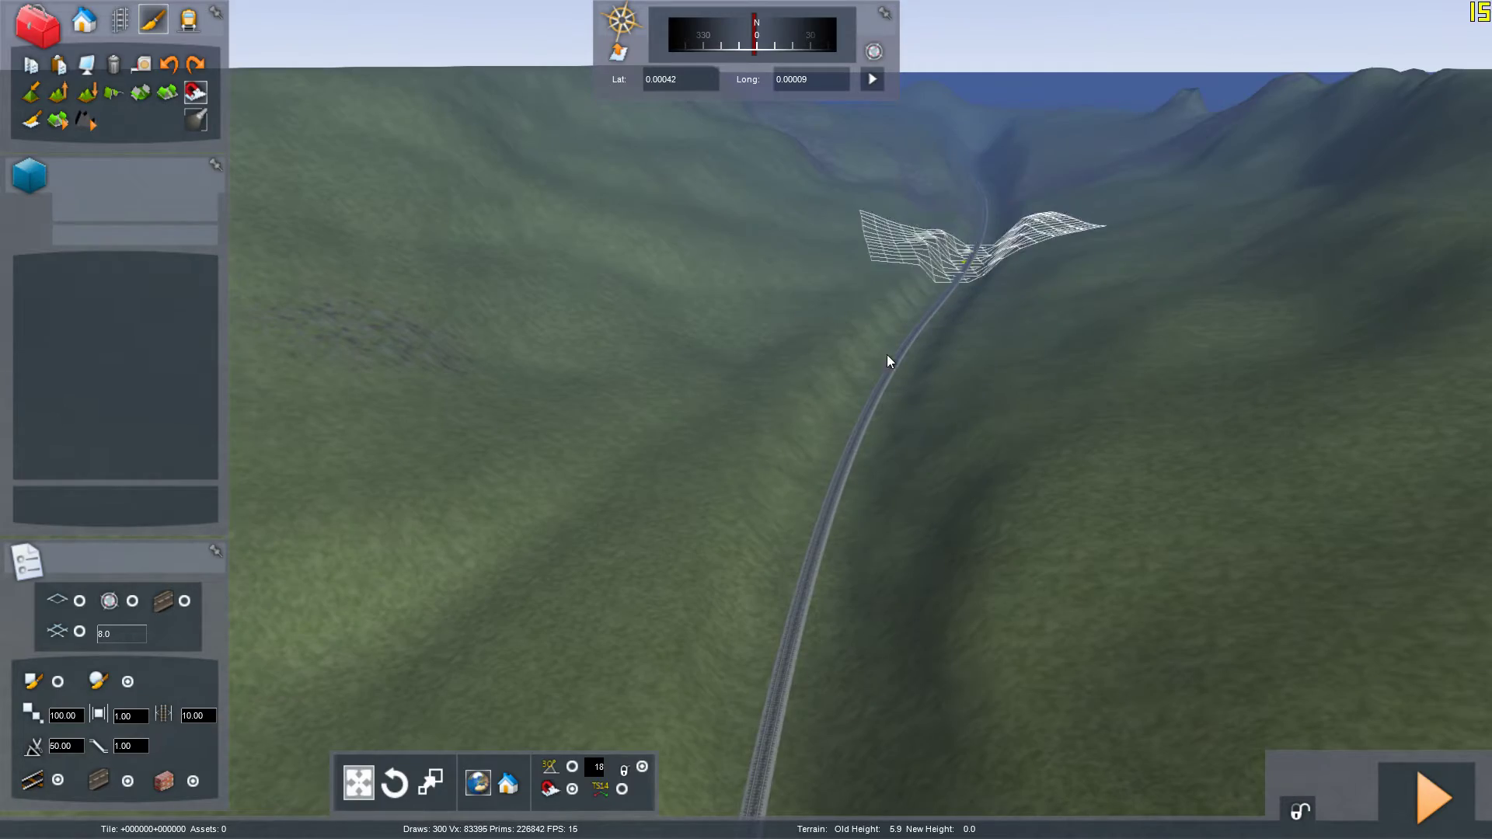
# Set up terrain flattening with a target height of 0 and a brush size of 50
pyautogui.press('Up')
pyautogui.moveTo(888, 354)
pyautogui.mouseDown(button='right')
pyautogui.moveTo(884, 466)
pyautogui.moveTo(872, 310)
pyautogui.moveTo(880, 497)
pyautogui.mouseUp(button='right')
pyautogui.press('Up')
pyautogui.press('Down')
pyautogui.press('Down')
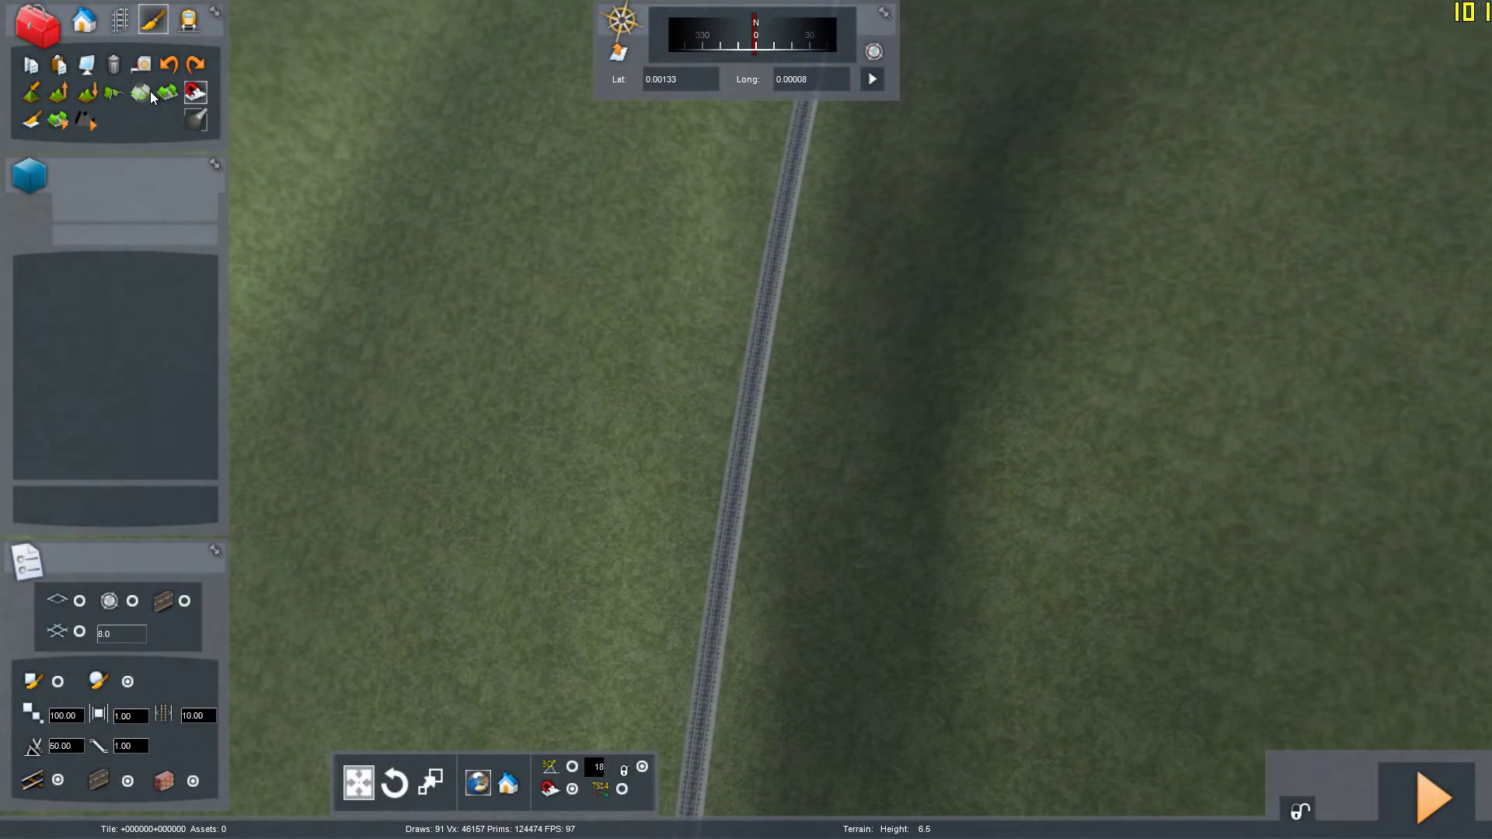
pyautogui.click(151, 89)
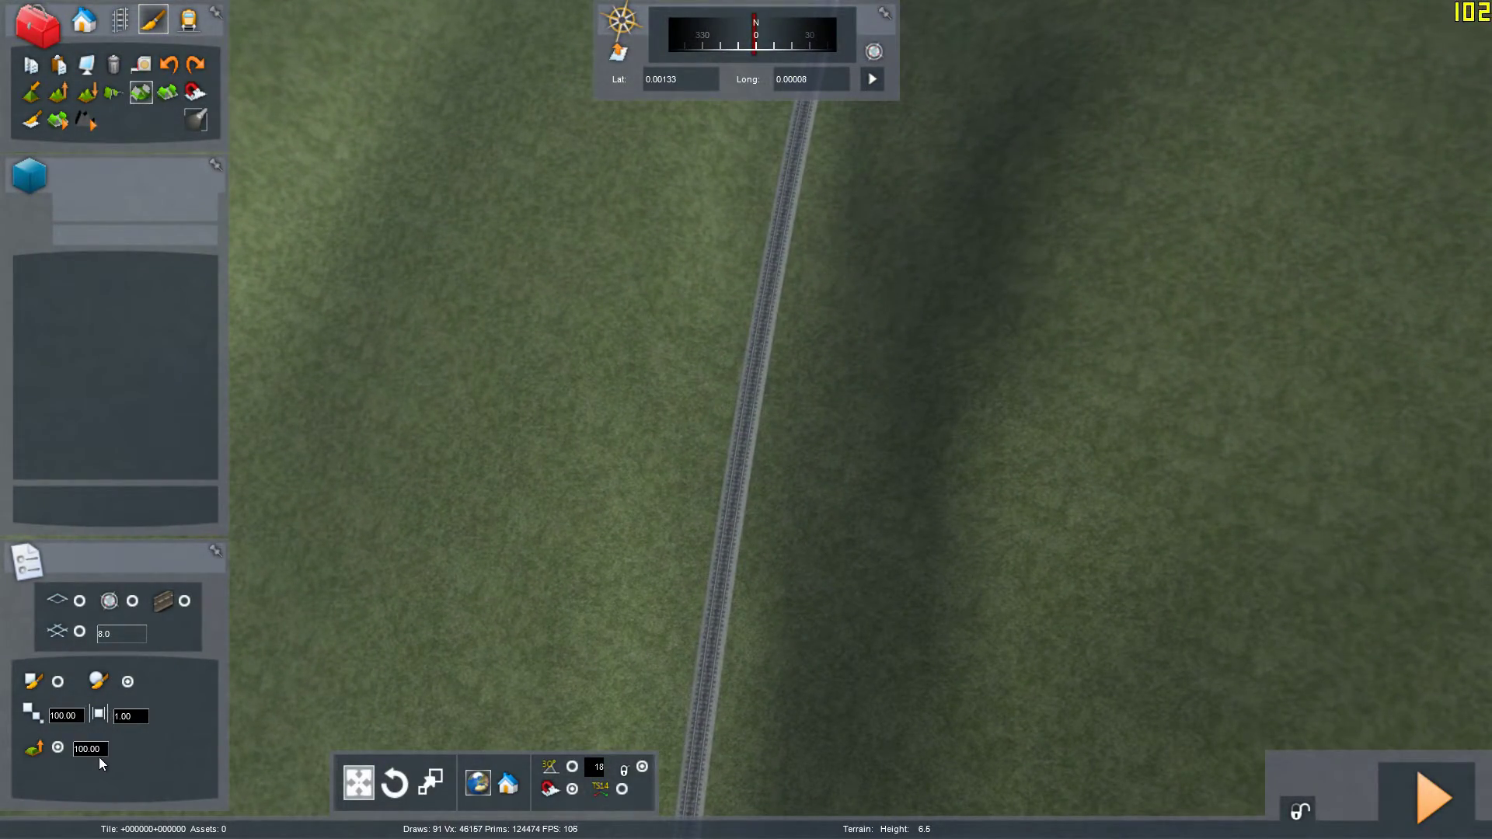
pyautogui.moveTo(104, 753); pyautogui.dragTo(20, 741)
pyautogui.write('0')
pyautogui.press('Return')
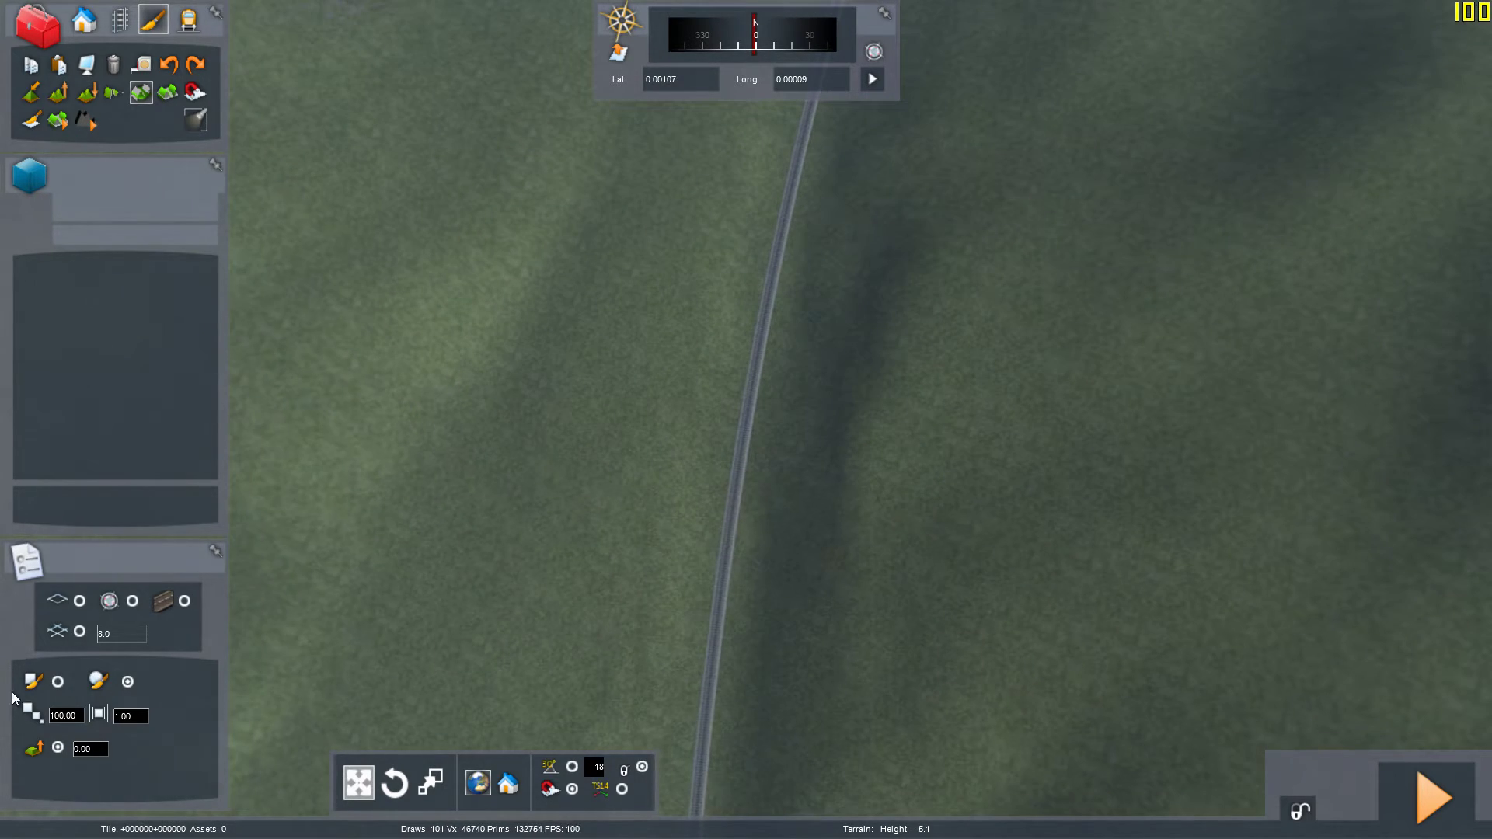
pyautogui.click(45, 716)
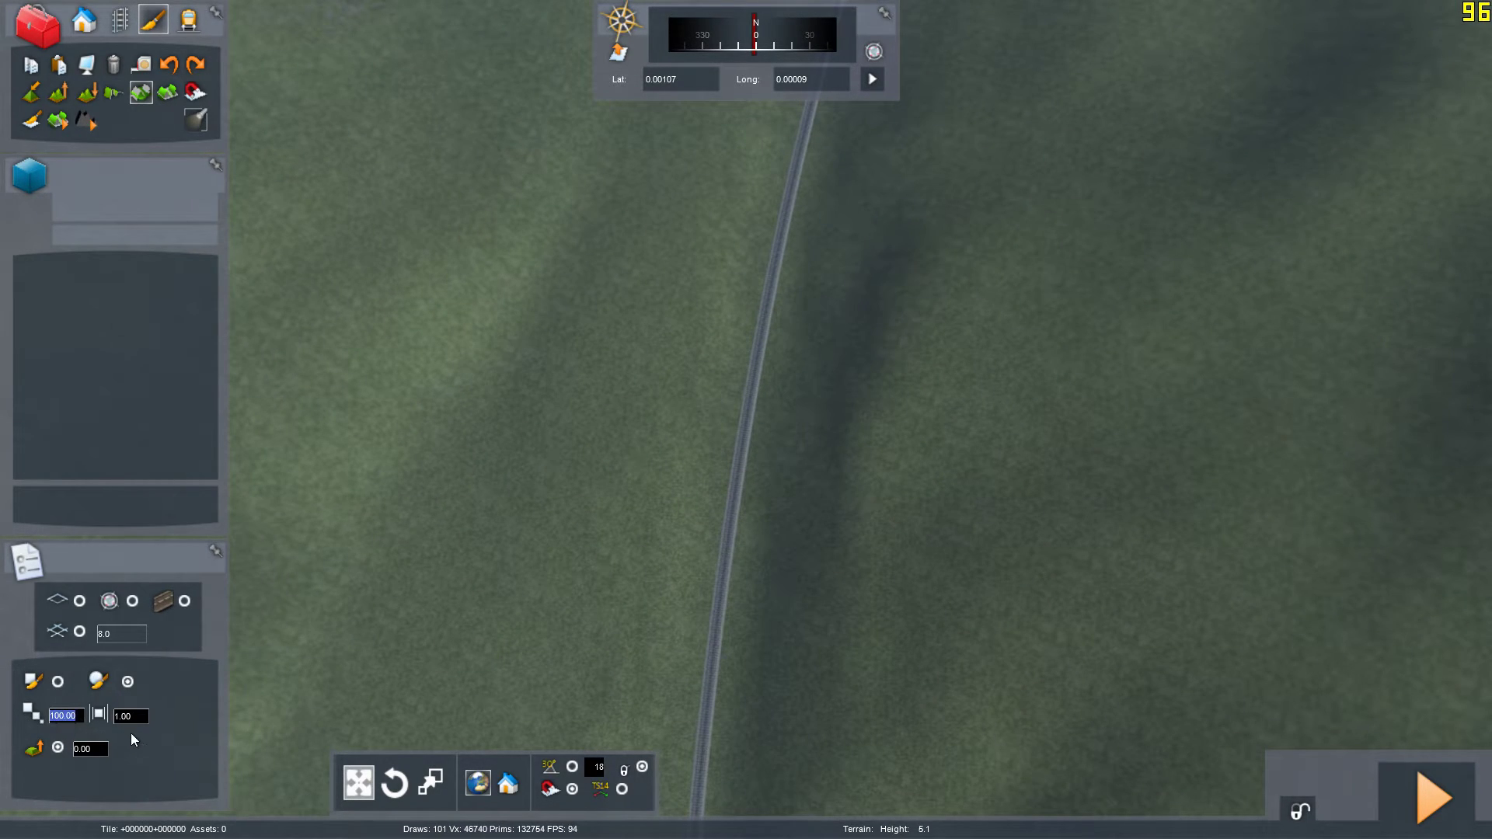
pyautogui.write('50.00')
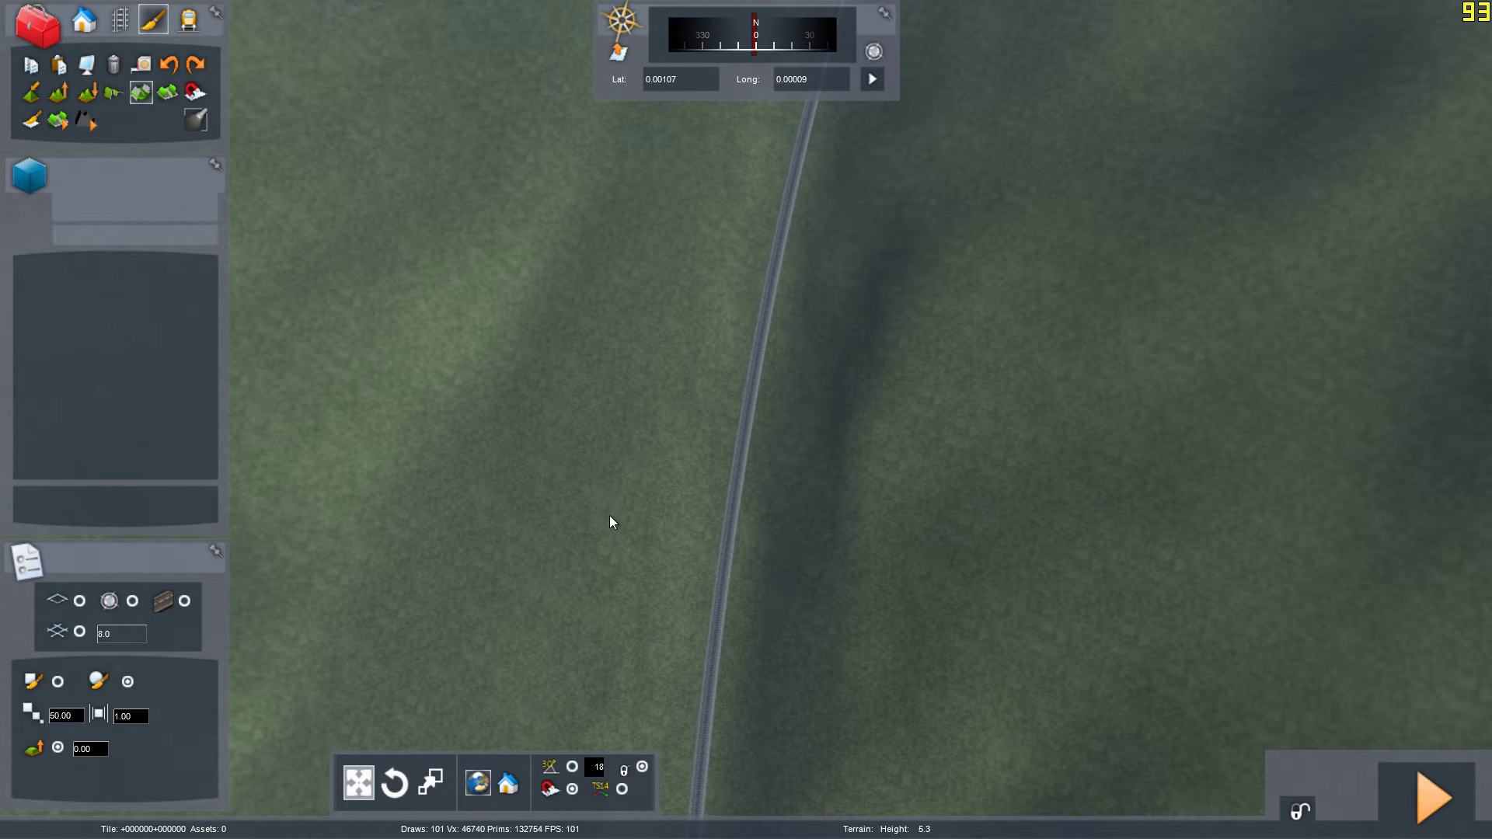
# Flatten a continuous strip of ground alongside the track through the valley, following its curve in both directions
pyautogui.moveTo(716, 506)
pyautogui.mouseDown()
pyautogui.moveTo(749, 440)
pyautogui.moveTo(759, 296)
pyautogui.mouseUp()
pyautogui.moveTo(758, 295); pyautogui.dragTo(746, 419, button='right')
pyautogui.moveTo(745, 420); pyautogui.dragTo(753, 312)
pyautogui.moveTo(753, 313)
pyautogui.mouseDown(button='right')
pyautogui.moveTo(749, 416)
pyautogui.moveTo(720, 463)
pyautogui.mouseUp(button='right')
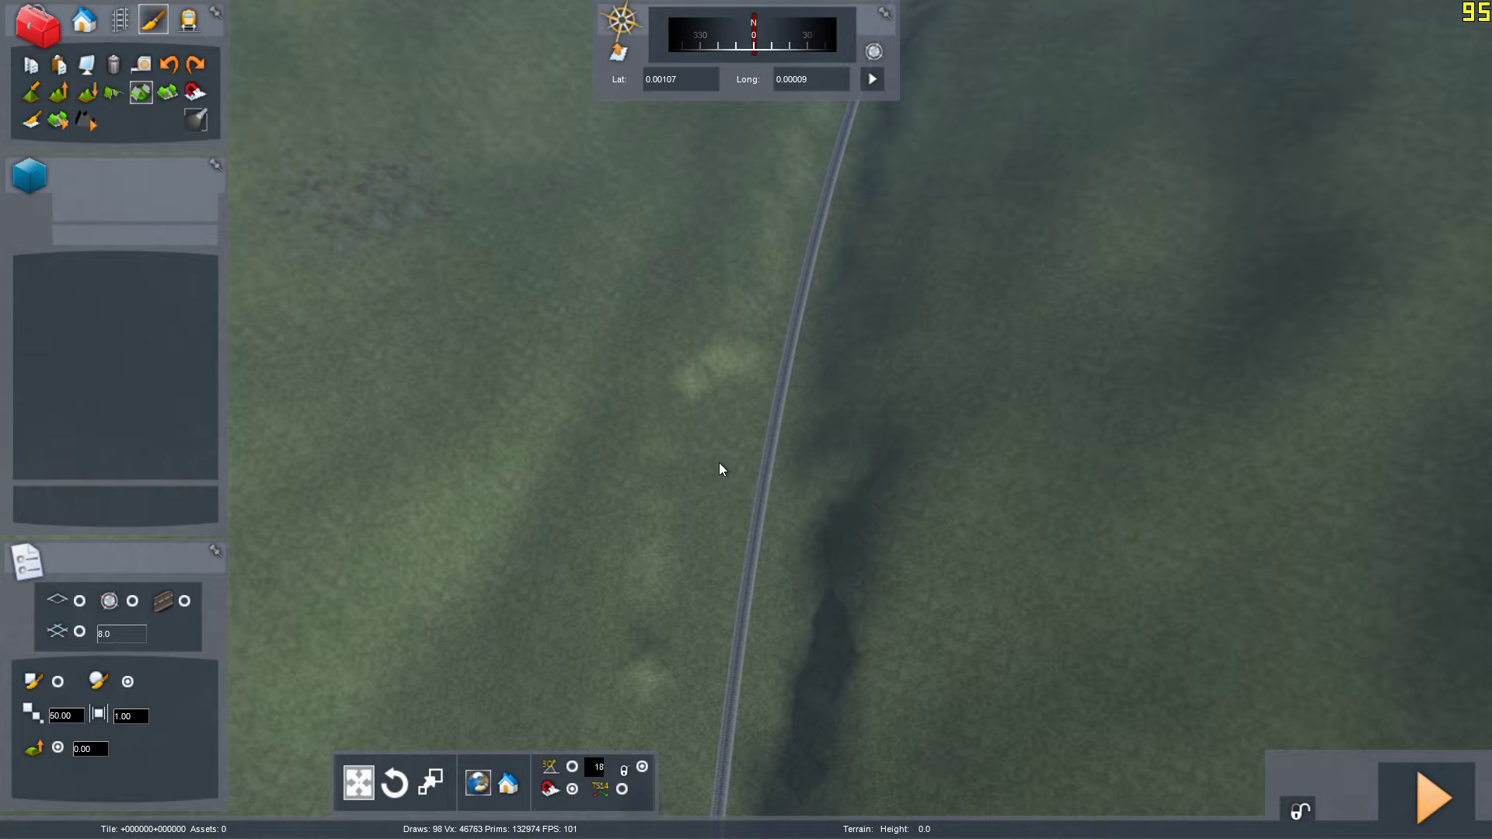
pyautogui.moveTo(721, 460); pyautogui.dragTo(746, 287)
pyautogui.moveTo(746, 287); pyautogui.dragTo(675, 566, button='right')
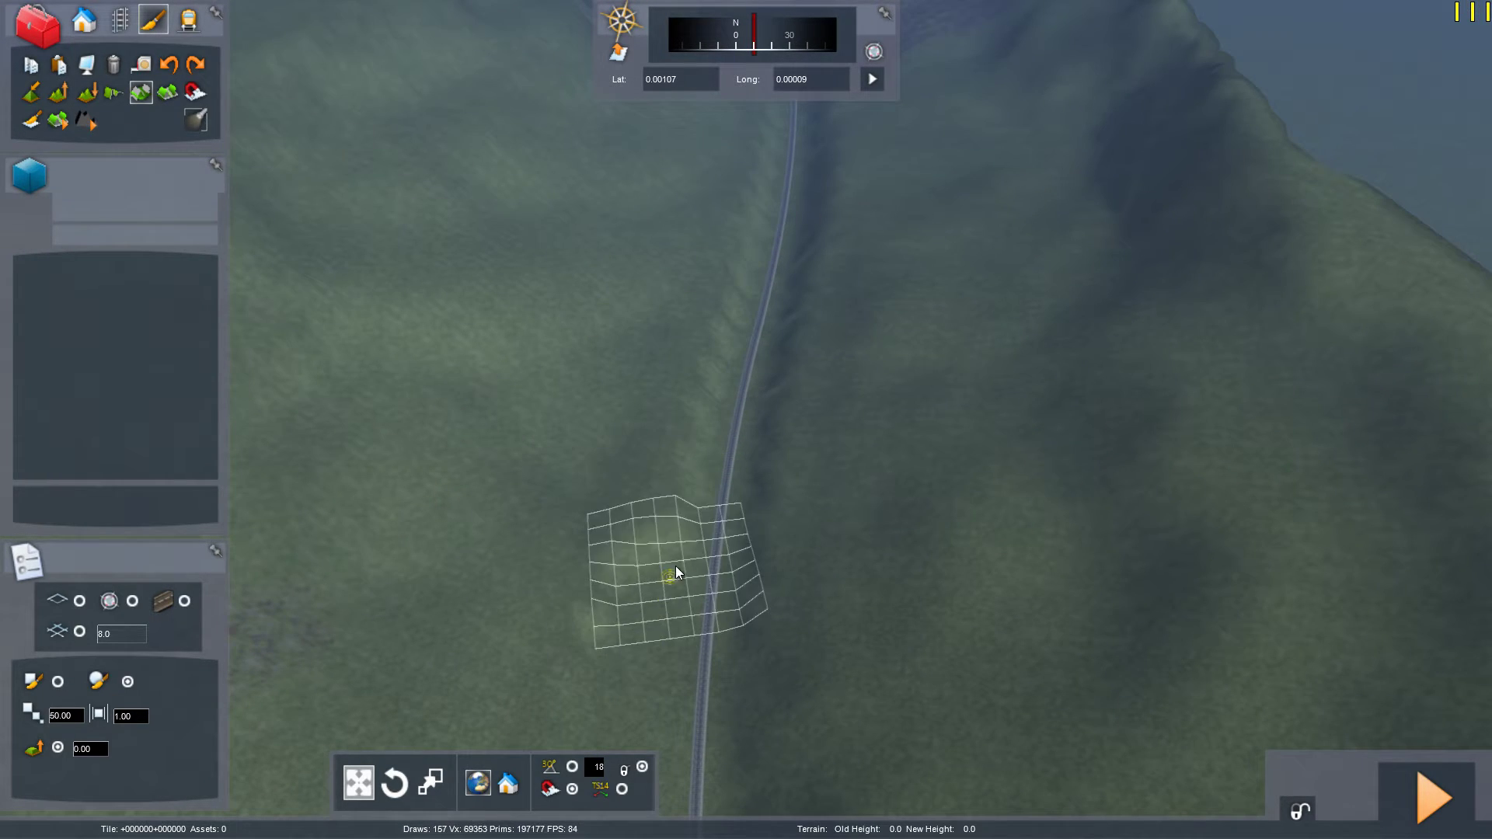
pyautogui.moveTo(676, 573)
pyautogui.mouseDown()
pyautogui.moveTo(759, 198)
pyautogui.moveTo(770, 232)
pyautogui.mouseUp()
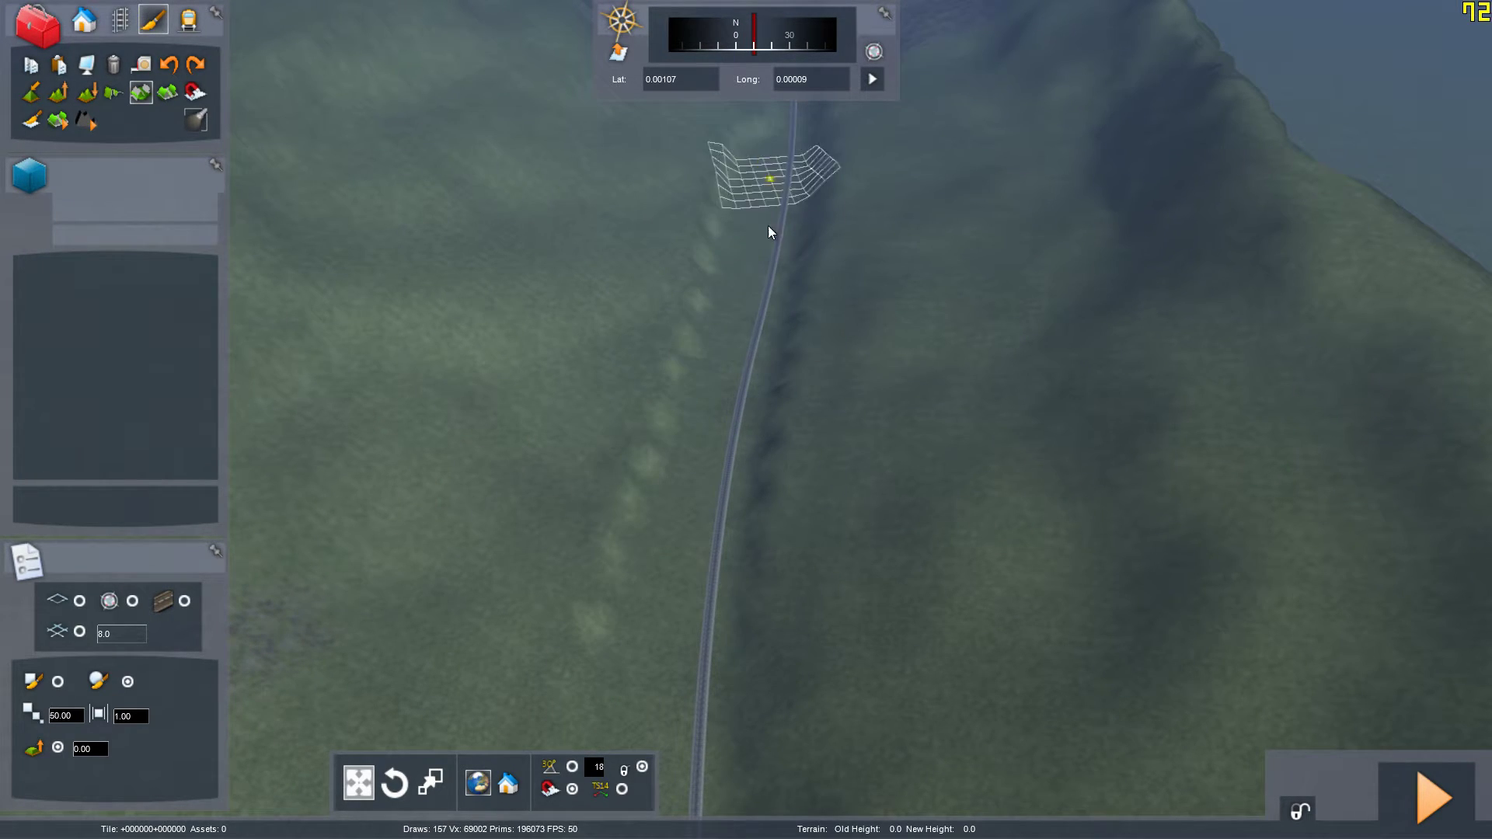
pyautogui.moveTo(768, 230); pyautogui.dragTo(763, 340, button='right')
pyautogui.moveTo(763, 341); pyautogui.dragTo(653, 719)
pyautogui.moveTo(653, 719)
pyautogui.mouseDown(button='right')
pyautogui.moveTo(389, 692)
pyautogui.moveTo(825, 598)
pyautogui.moveTo(827, 627)
pyautogui.mouseUp(button='right')
pyautogui.moveTo(827, 626); pyautogui.dragTo(776, 235)
pyautogui.moveTo(776, 235)
pyautogui.mouseDown(button='right')
pyautogui.moveTo(715, 517)
pyautogui.moveTo(699, 389)
pyautogui.mouseUp(button='right')
# Conform the terrain to the track along the flattened stretch using the size 50 brush
pyautogui.click(198, 92)
pyautogui.moveTo(385, 247); pyautogui.dragTo(528, 366, button='right')
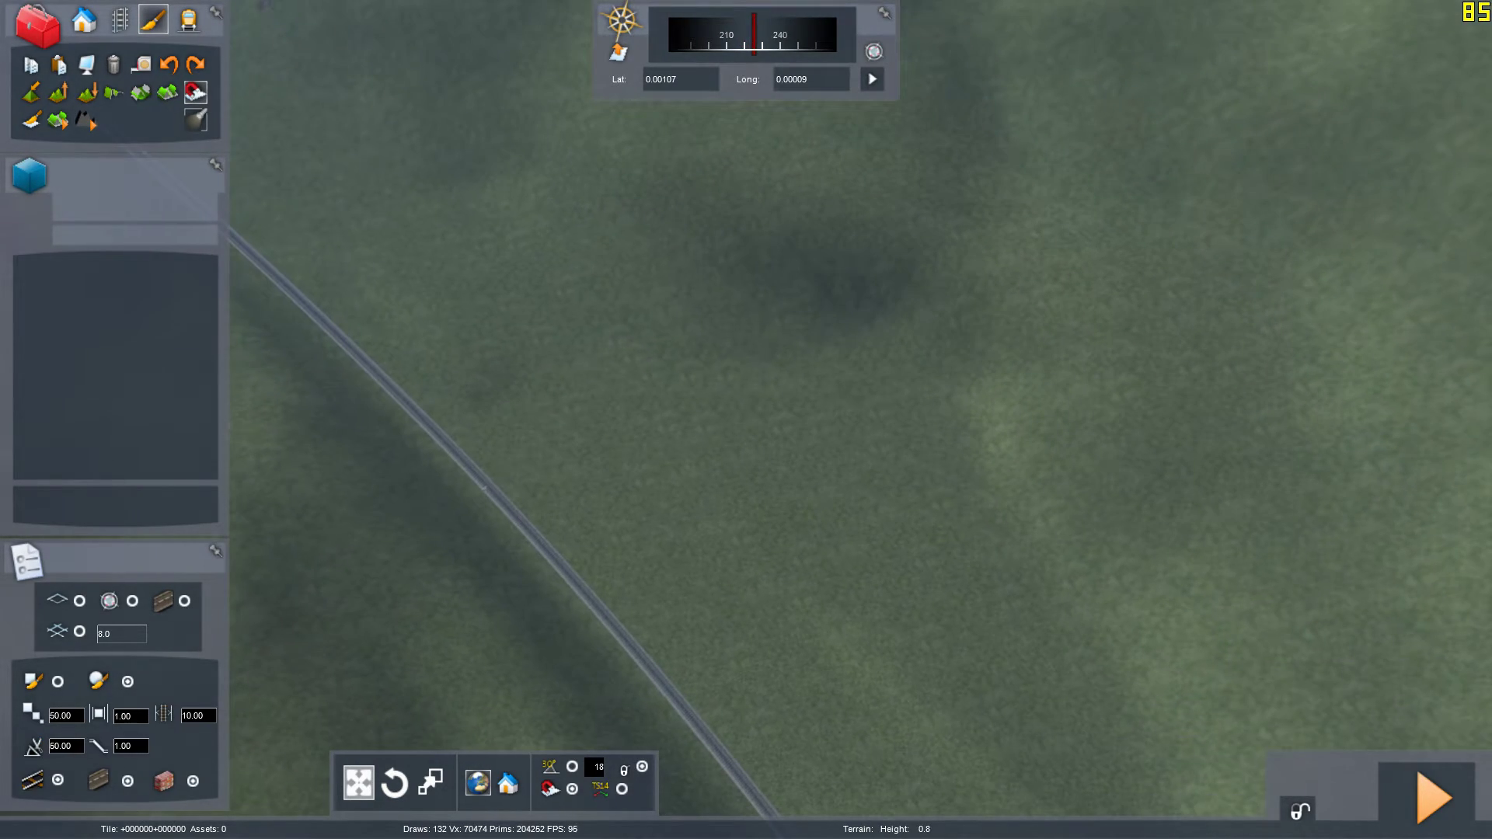
pyautogui.moveTo(394, 403); pyautogui.dragTo(805, 729)
pyautogui.moveTo(805, 729); pyautogui.dragTo(585, 567, button='right')
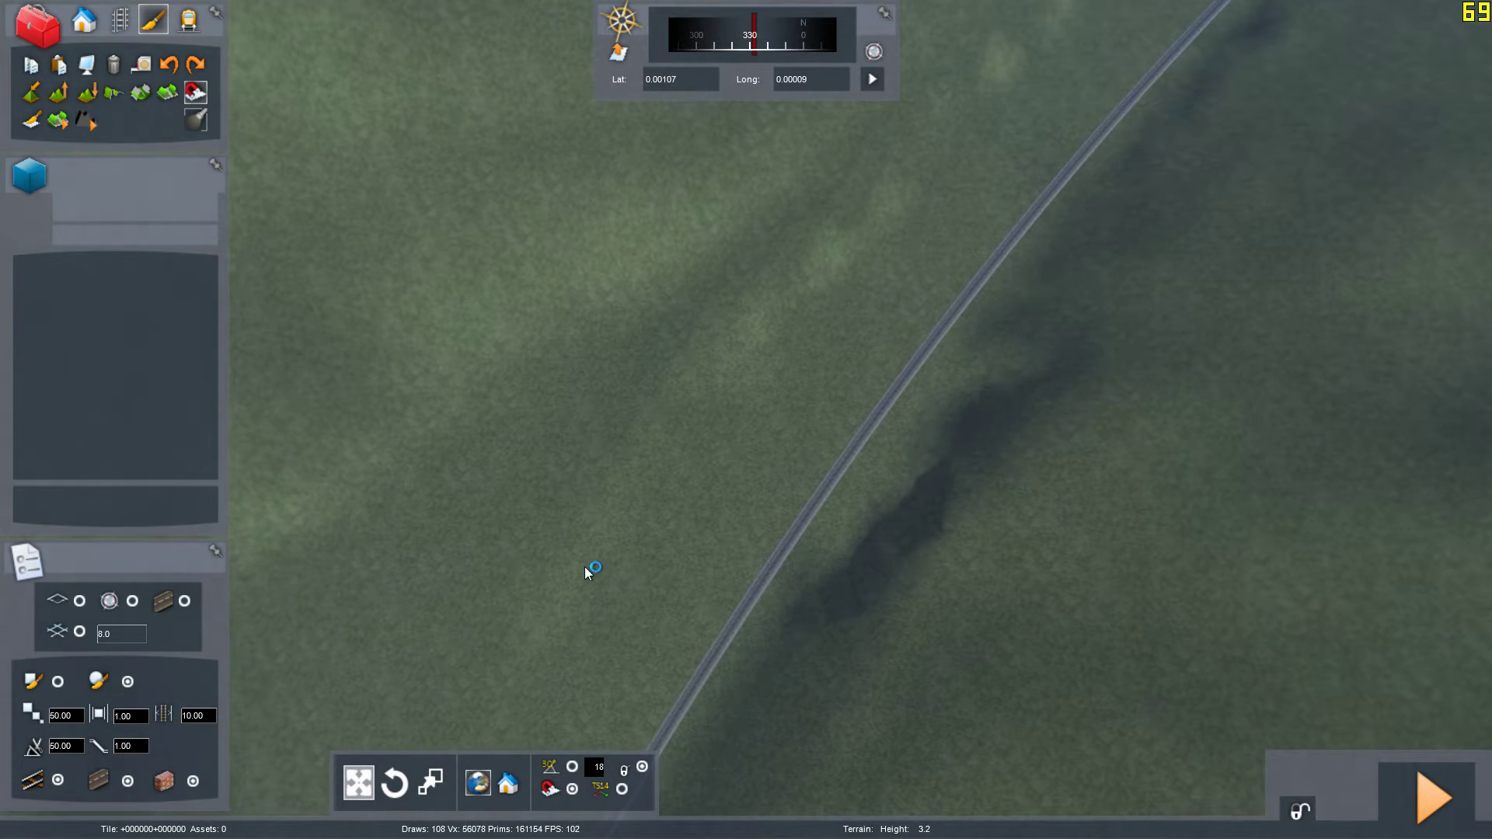
pyautogui.moveTo(886, 344); pyautogui.dragTo(864, 409, button='right')
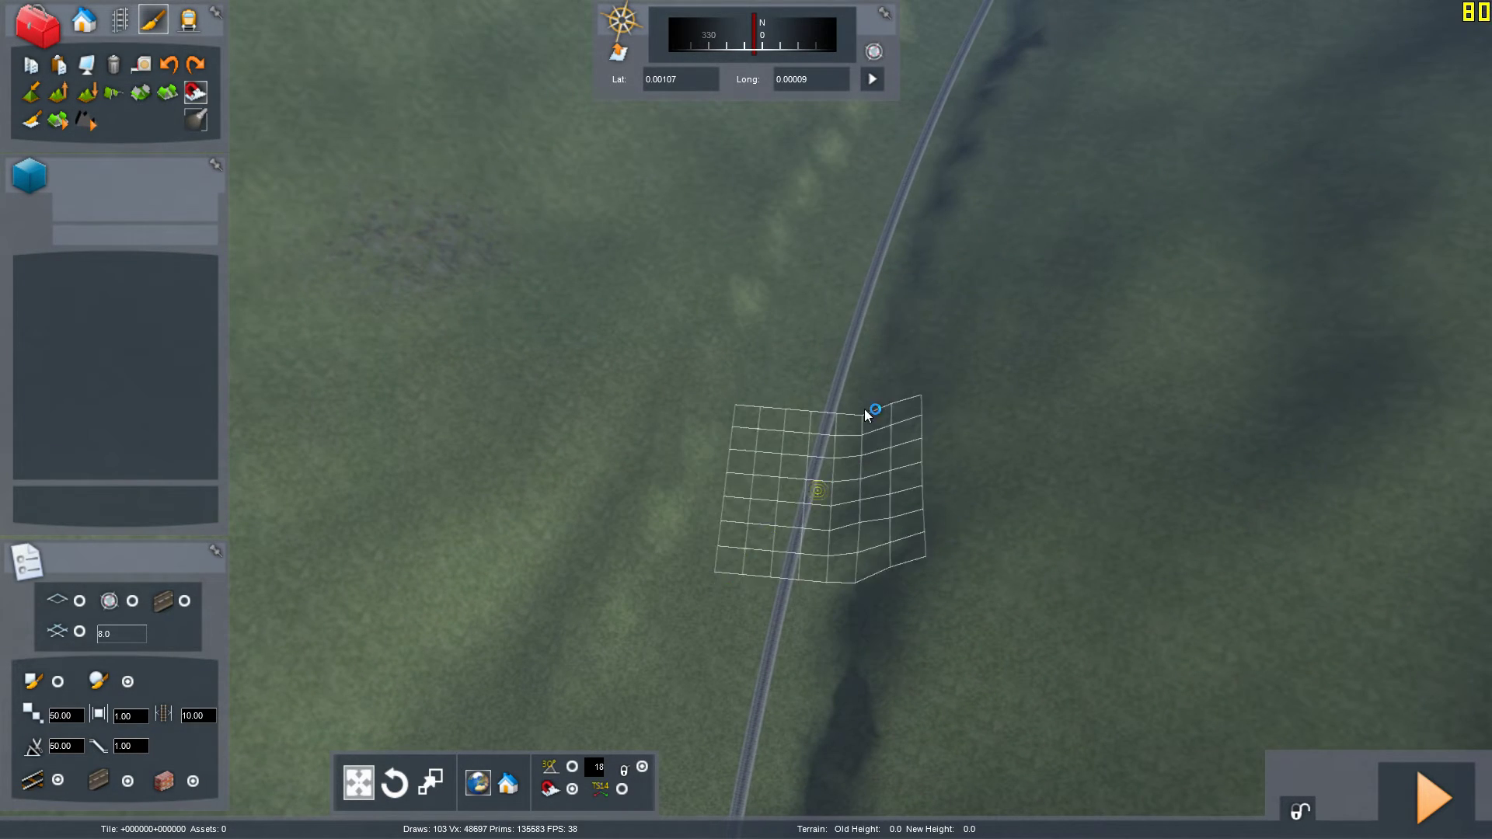
# Set the smoothing brush size to 100 and smooth the edges of the flattened strip along the track
pyautogui.click(115, 90)
pyautogui.click(75, 717)
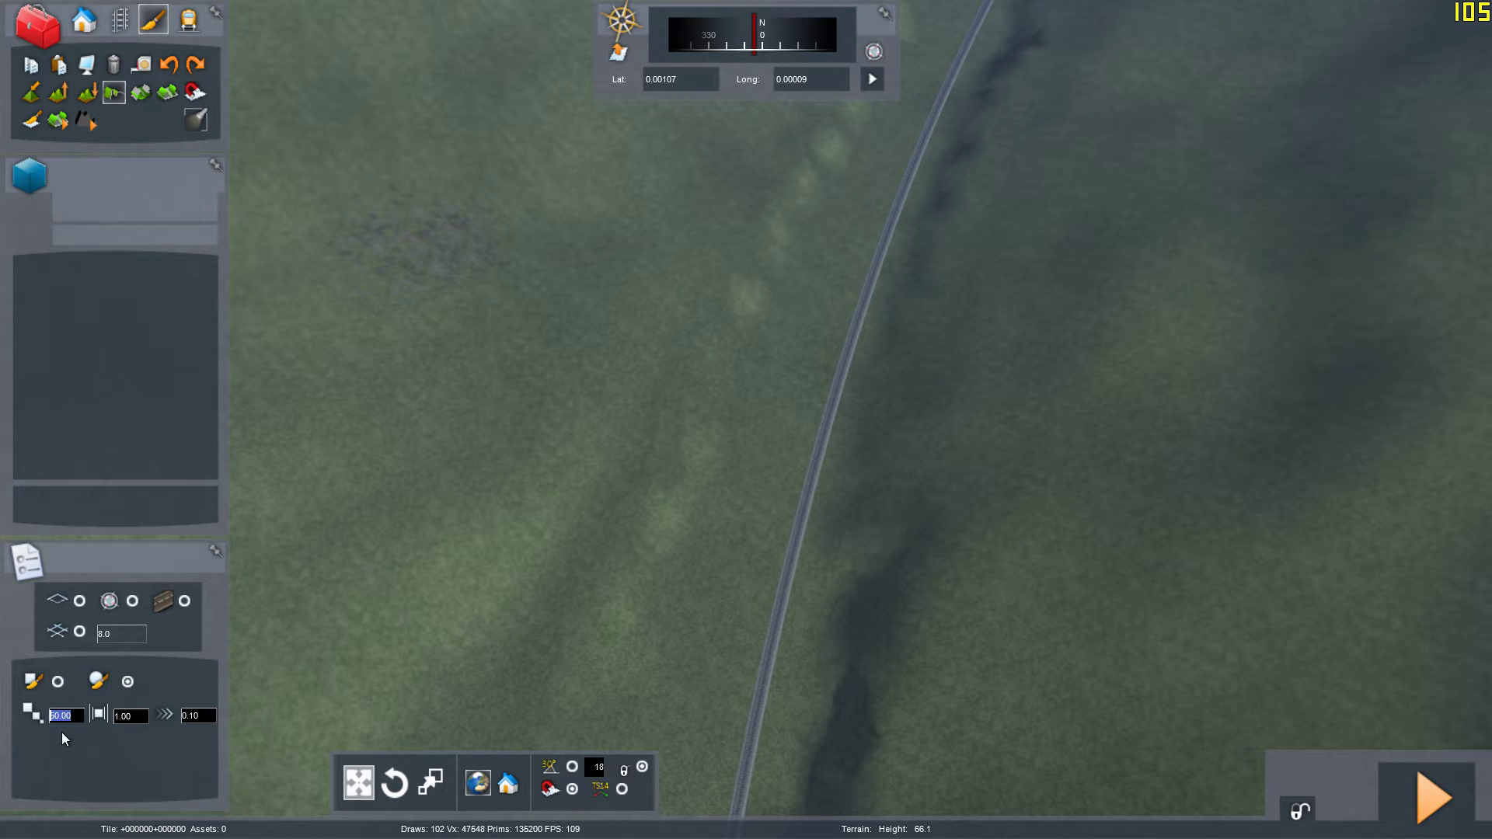
pyautogui.write('101')
pyautogui.press('Return')
pyautogui.moveTo(788, 394)
pyautogui.mouseDown()
pyautogui.moveTo(791, 218)
pyautogui.moveTo(824, 269)
pyautogui.mouseUp()
pyautogui.moveTo(836, 233); pyautogui.dragTo(767, 378, button='right')
pyautogui.moveTo(812, 284); pyautogui.dragTo(708, 388)
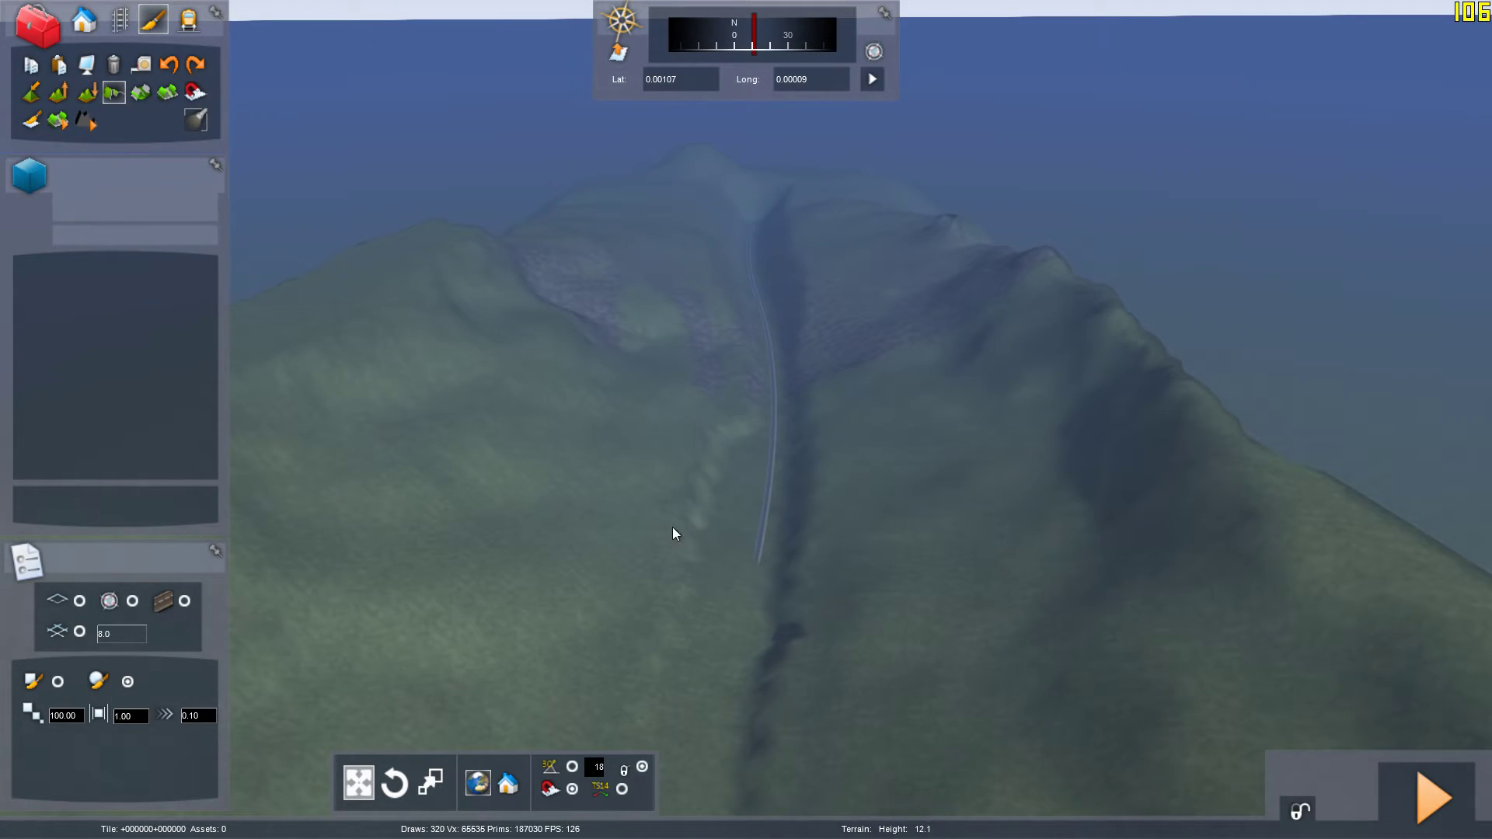
pyautogui.moveTo(676, 533); pyautogui.dragTo(705, 407)
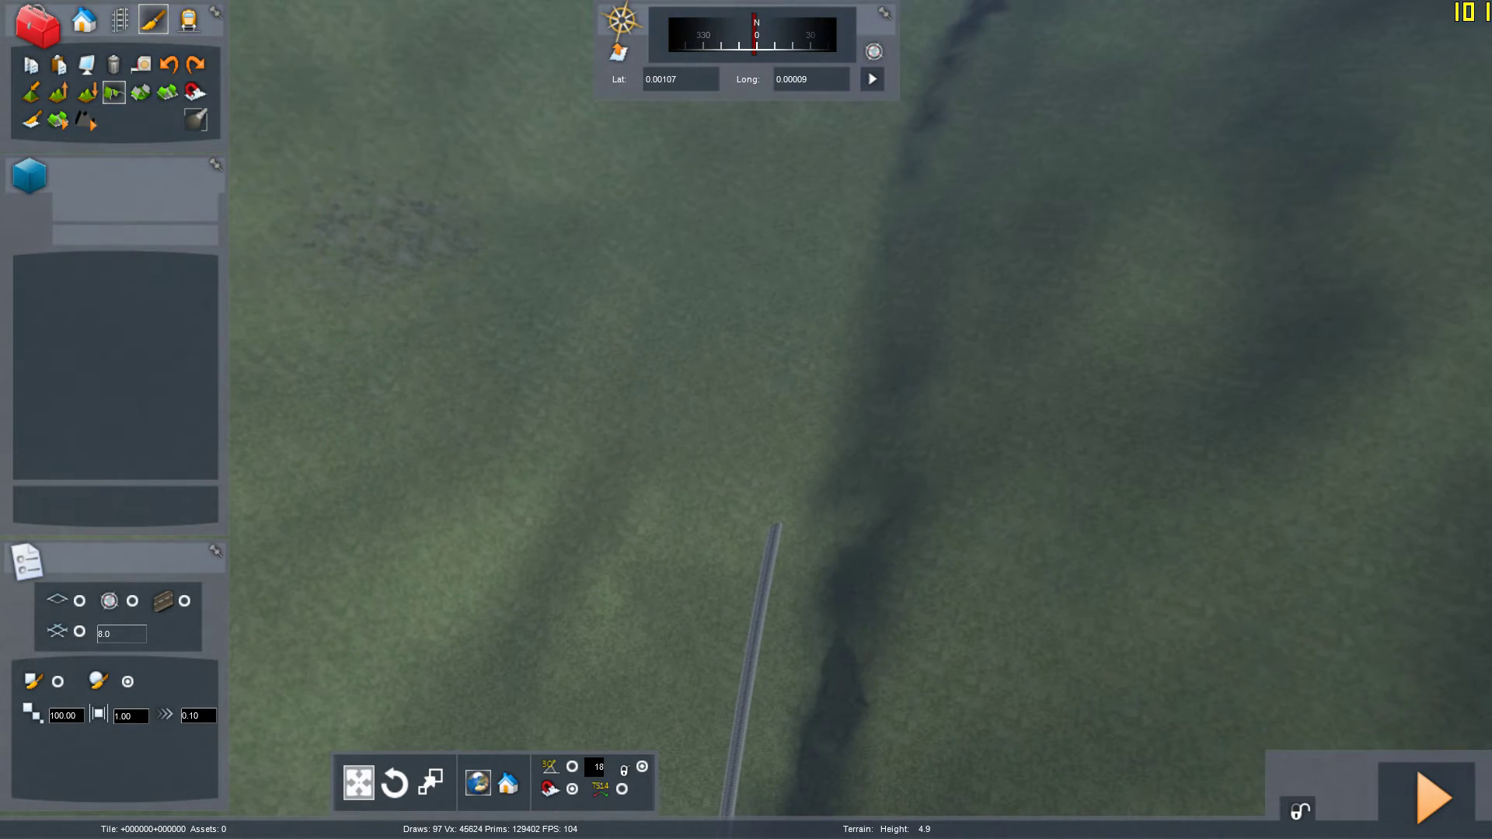
pyautogui.moveTo(556, 668); pyautogui.dragTo(557, 674)
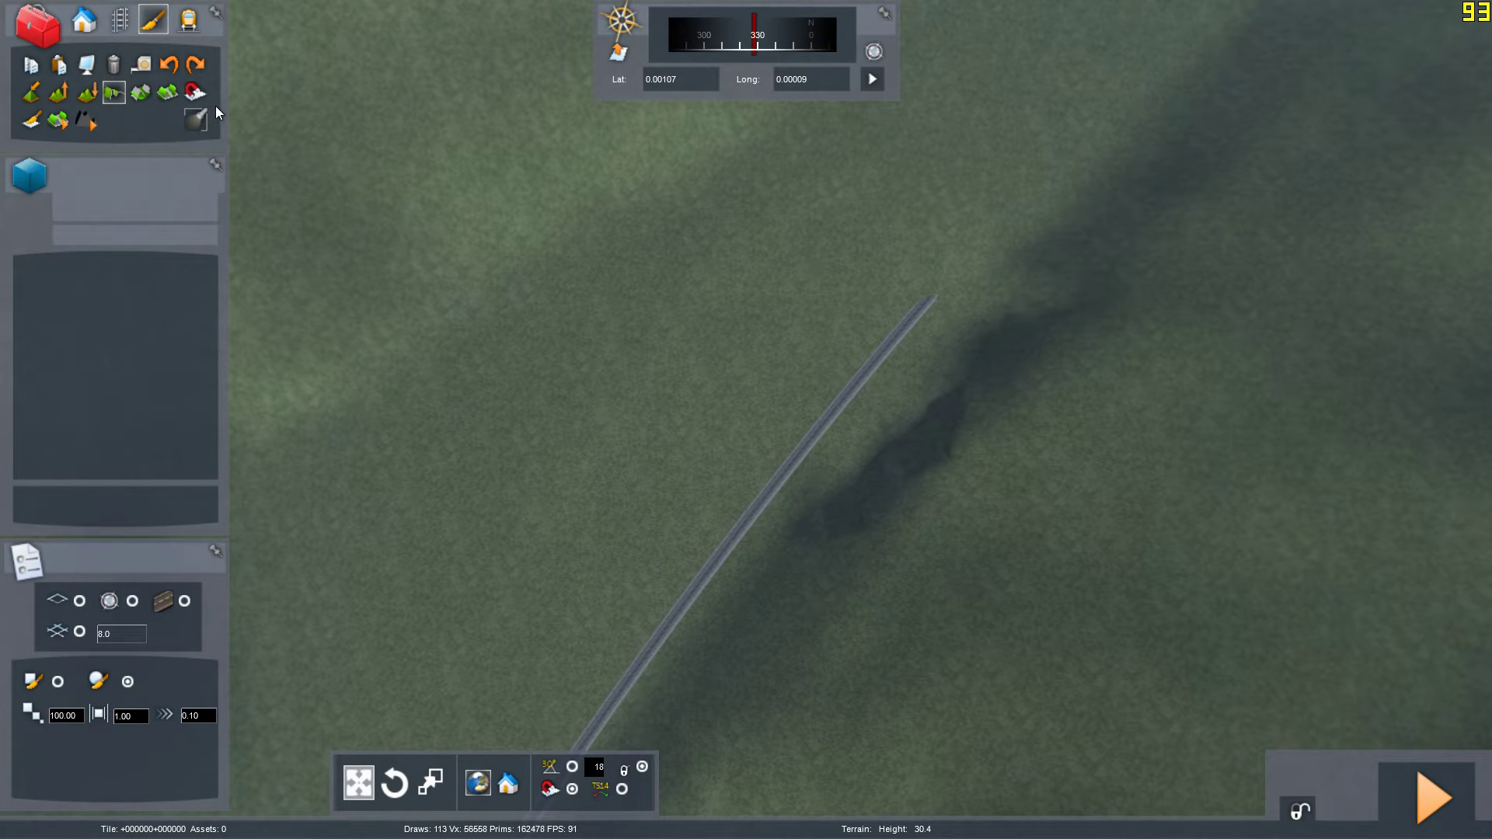
# Conform the terrain to the buried part of the track and view the valley from track level
pyautogui.click(195, 93)
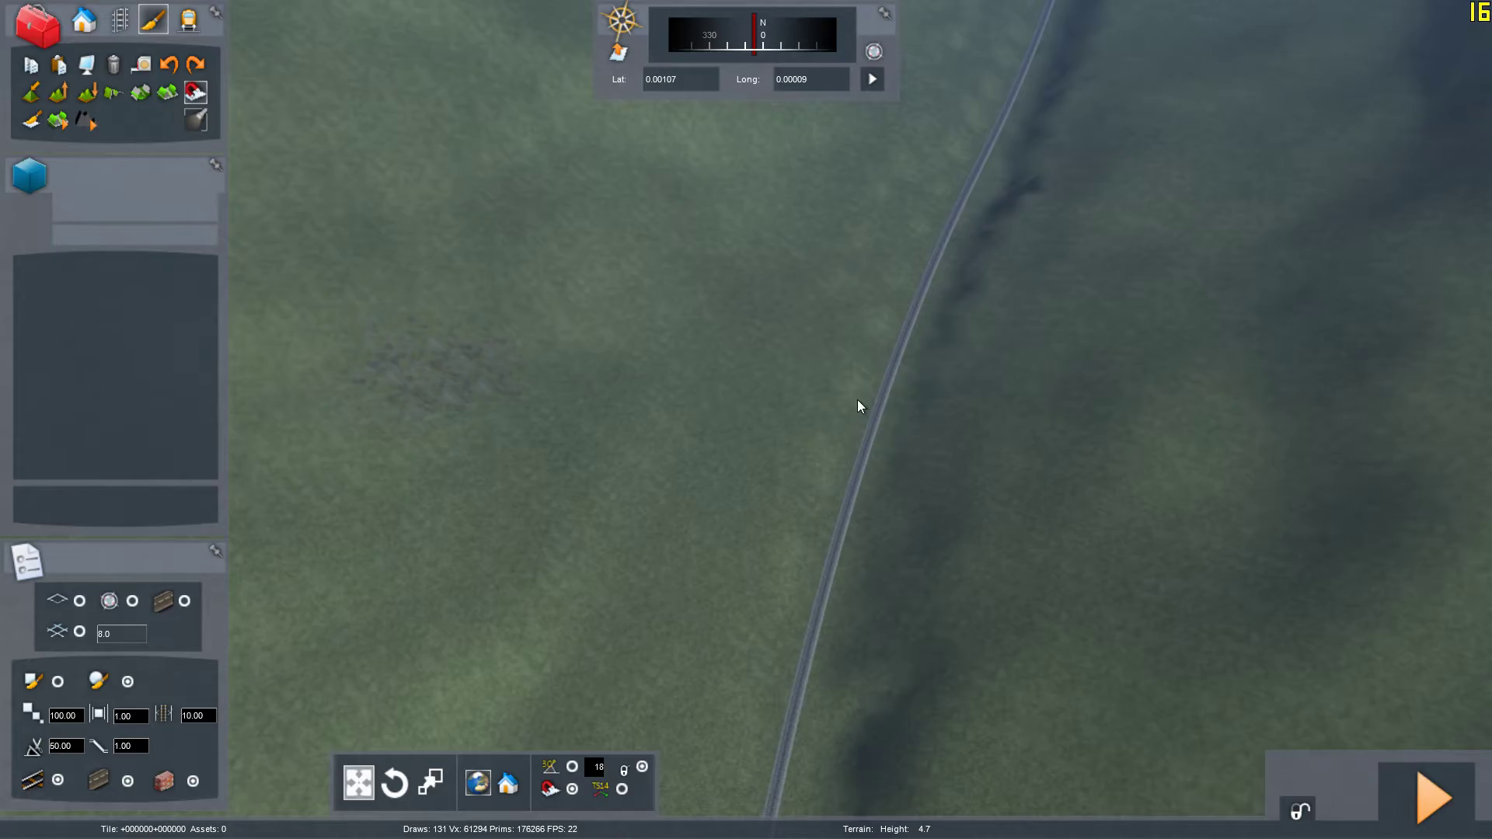
pyautogui.scroll(10, 858, 401)
pyautogui.moveTo(857, 402)
pyautogui.mouseDown(button='right')
pyautogui.moveTo(857, 233)
pyautogui.moveTo(866, 272)
pyautogui.mouseUp(button='right')
pyautogui.press('Up')
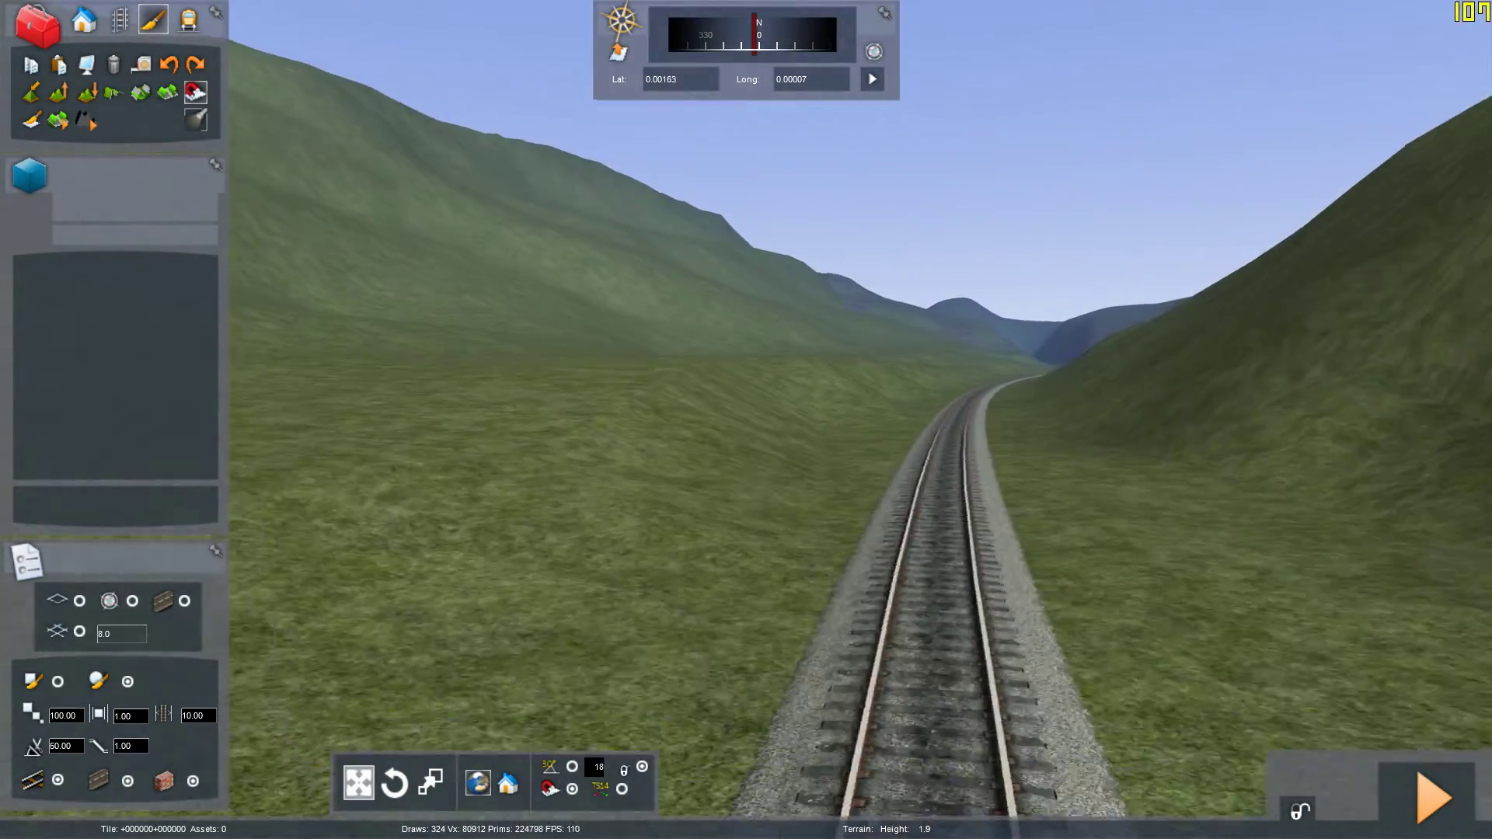
pyautogui.press('Left')
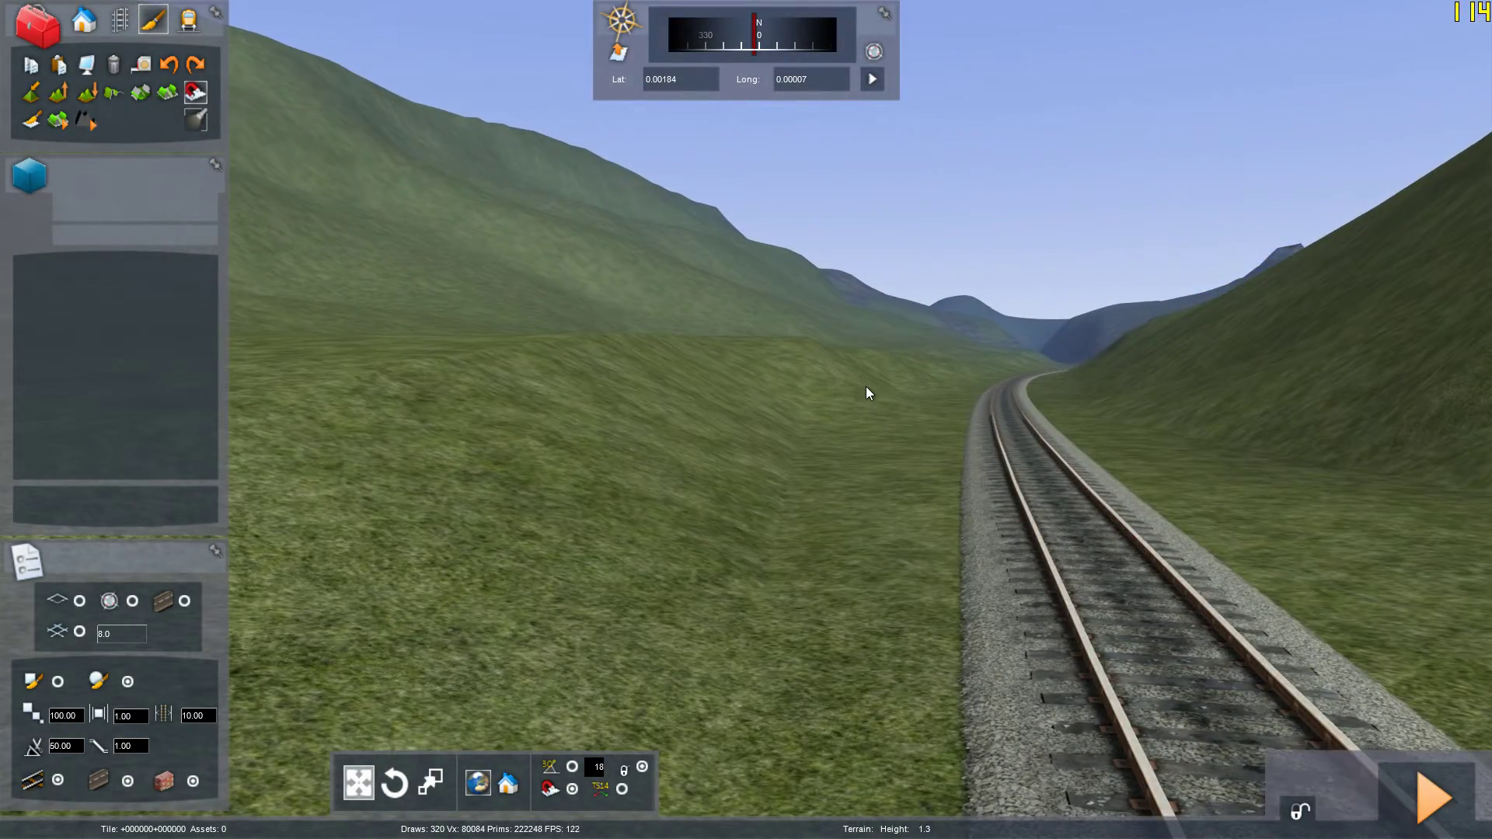
# Try to flatten the ground around the track to height 0 with the size 100 brush
pyautogui.click(148, 96)
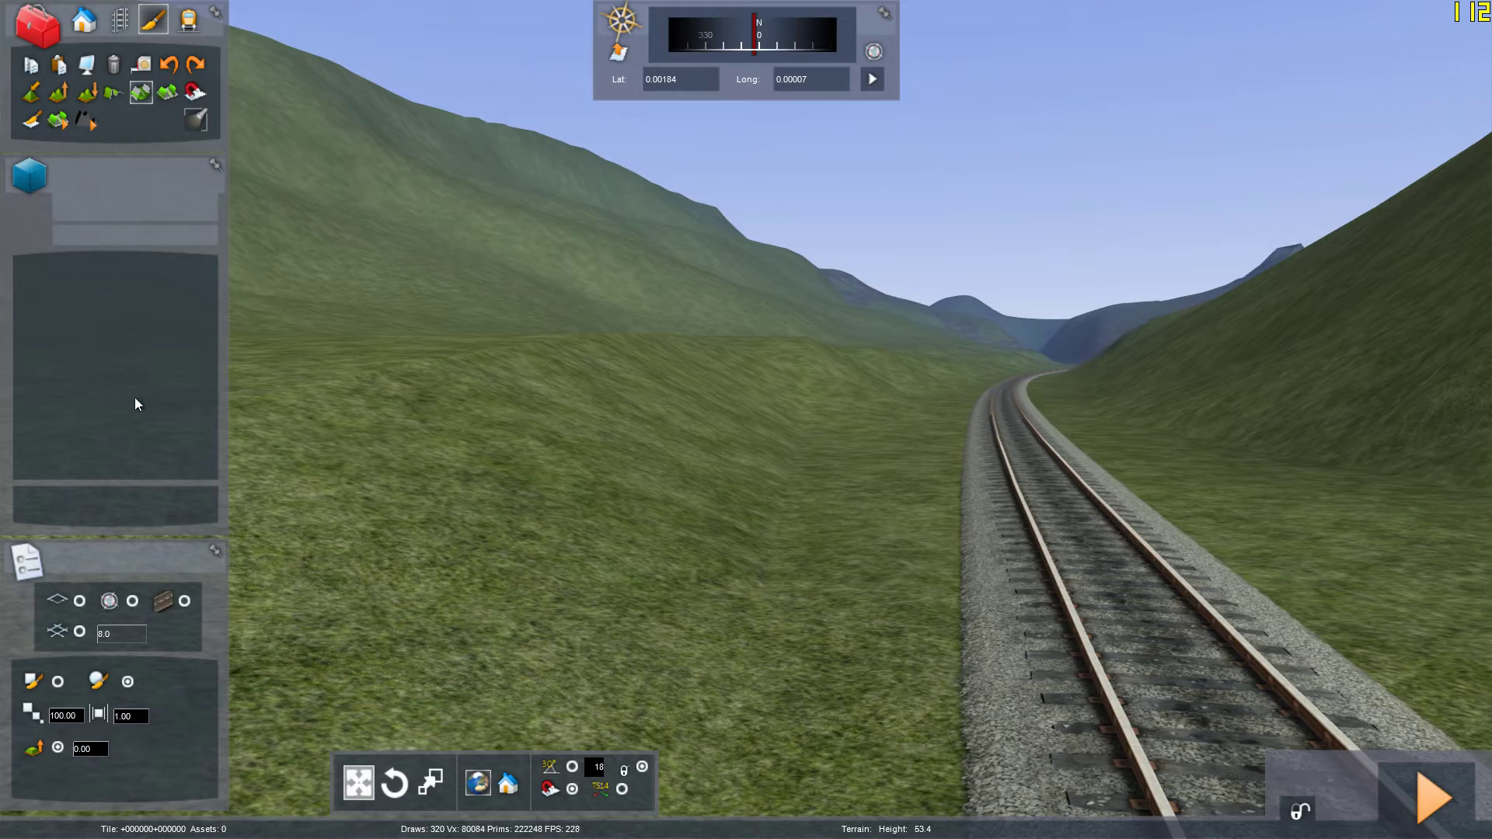
pyautogui.click(847, 529)
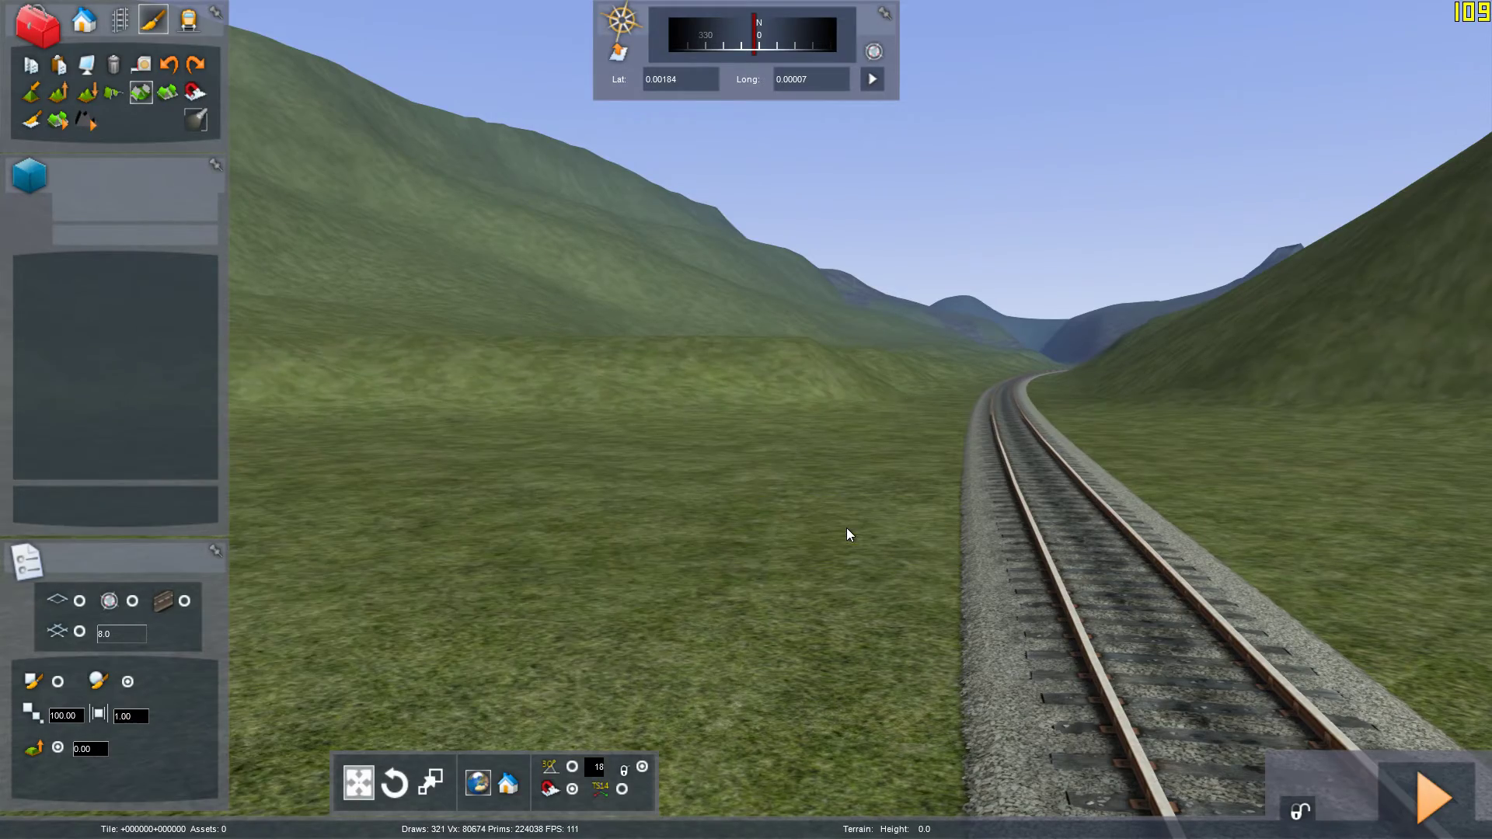
pyautogui.moveTo(848, 529); pyautogui.dragTo(848, 684, button='right')
pyautogui.press('Down')
pyautogui.moveTo(848, 529); pyautogui.dragTo(849, 614, button='right')
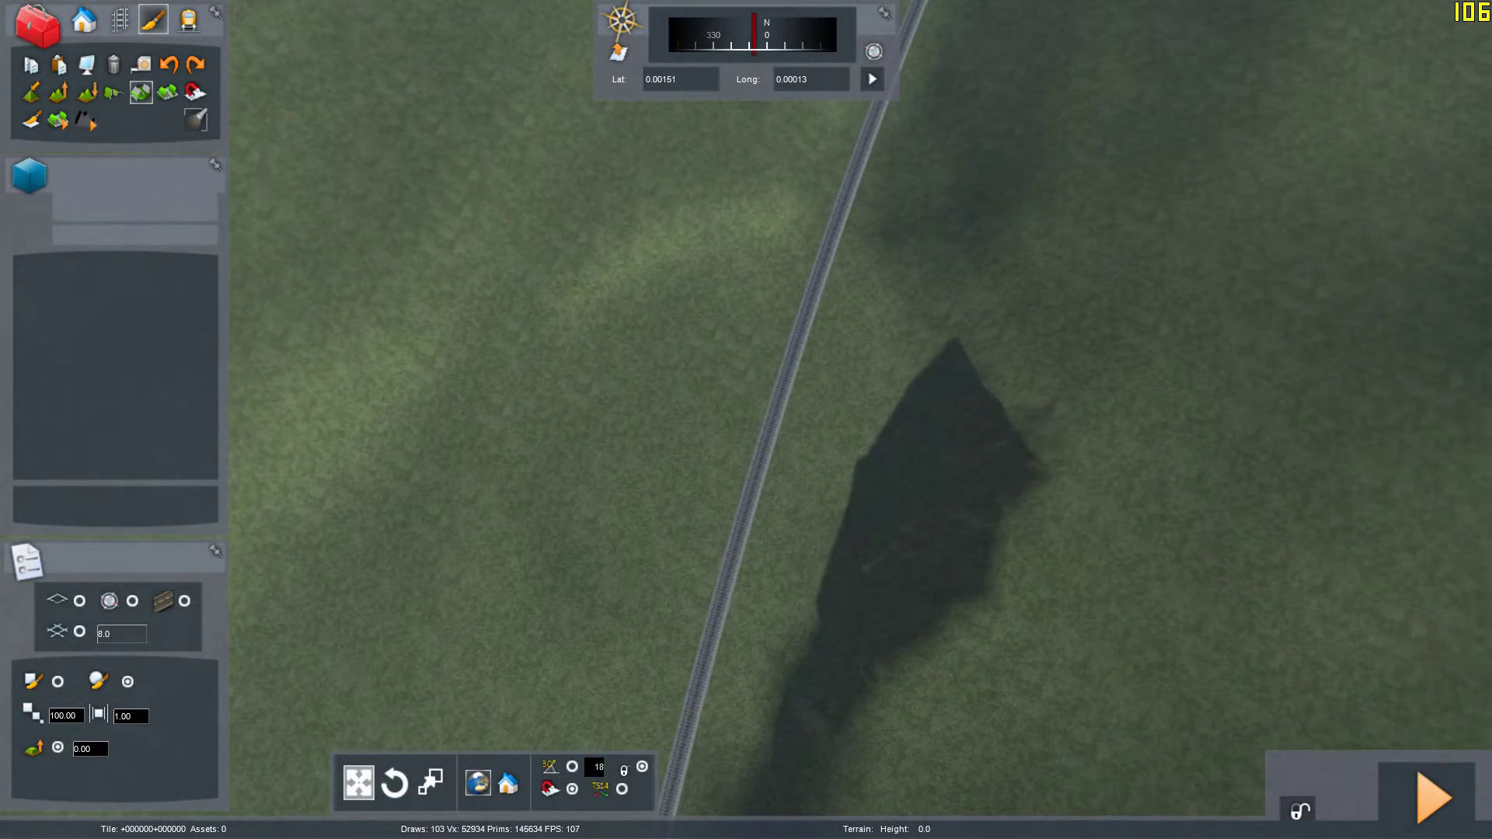
pyautogui.click(877, 463)
# Set the flattening brush size to 10 and flatten a narrow strip beside the track
pyautogui.doubleClick(66, 715)
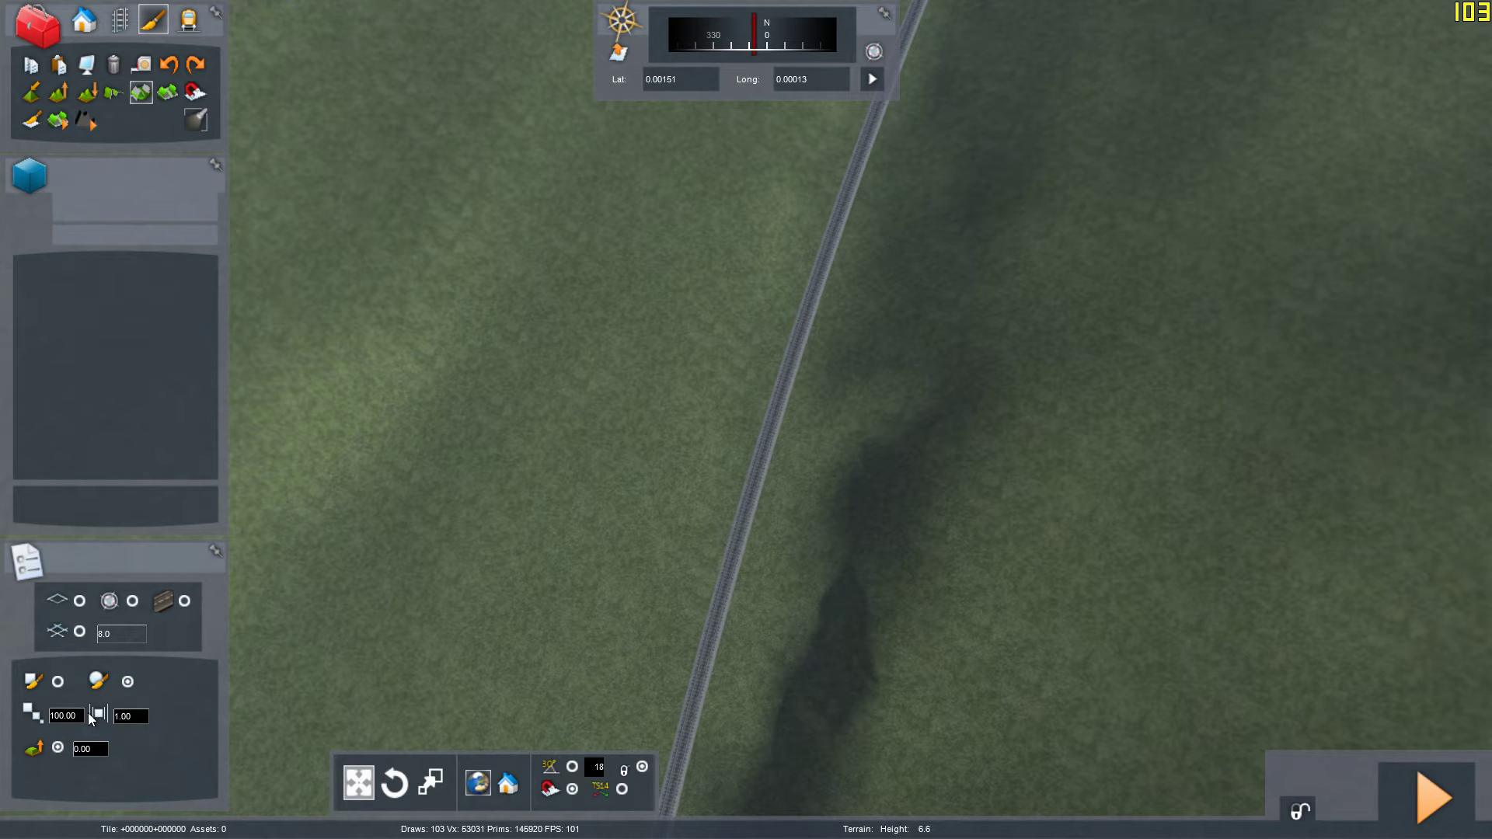
pyautogui.write('10')
pyautogui.press('Return')
pyautogui.moveTo(659, 576); pyautogui.dragTo(684, 505, button='right')
pyautogui.moveTo(659, 576)
pyautogui.mouseDown()
pyautogui.moveTo(726, 461)
pyautogui.moveTo(654, 623)
pyautogui.moveTo(799, 293)
pyautogui.moveTo(748, 273)
pyautogui.moveTo(701, 351)
pyautogui.moveTo(674, 541)
pyautogui.moveTo(589, 647)
pyautogui.moveTo(750, 331)
pyautogui.moveTo(766, 180)
pyautogui.mouseUp()
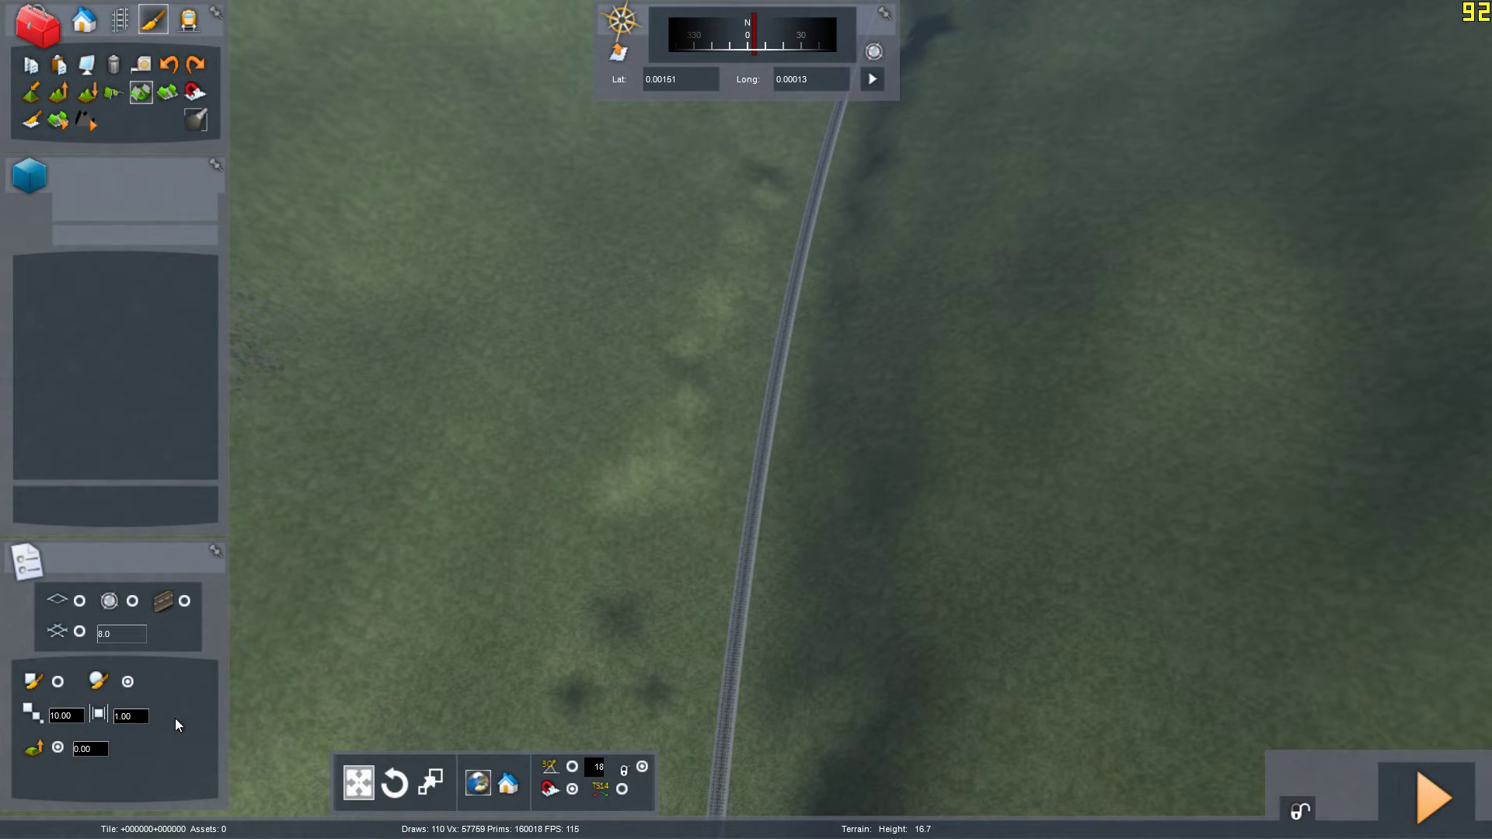
# Set the flattening brush size to 20 and flatten the bank beside the track further along the curve
pyautogui.moveTo(82, 713); pyautogui.dragTo(26, 712)
pyautogui.write('20')
pyautogui.press('Return')
pyautogui.moveTo(729, 283); pyautogui.dragTo(705, 511, button='right')
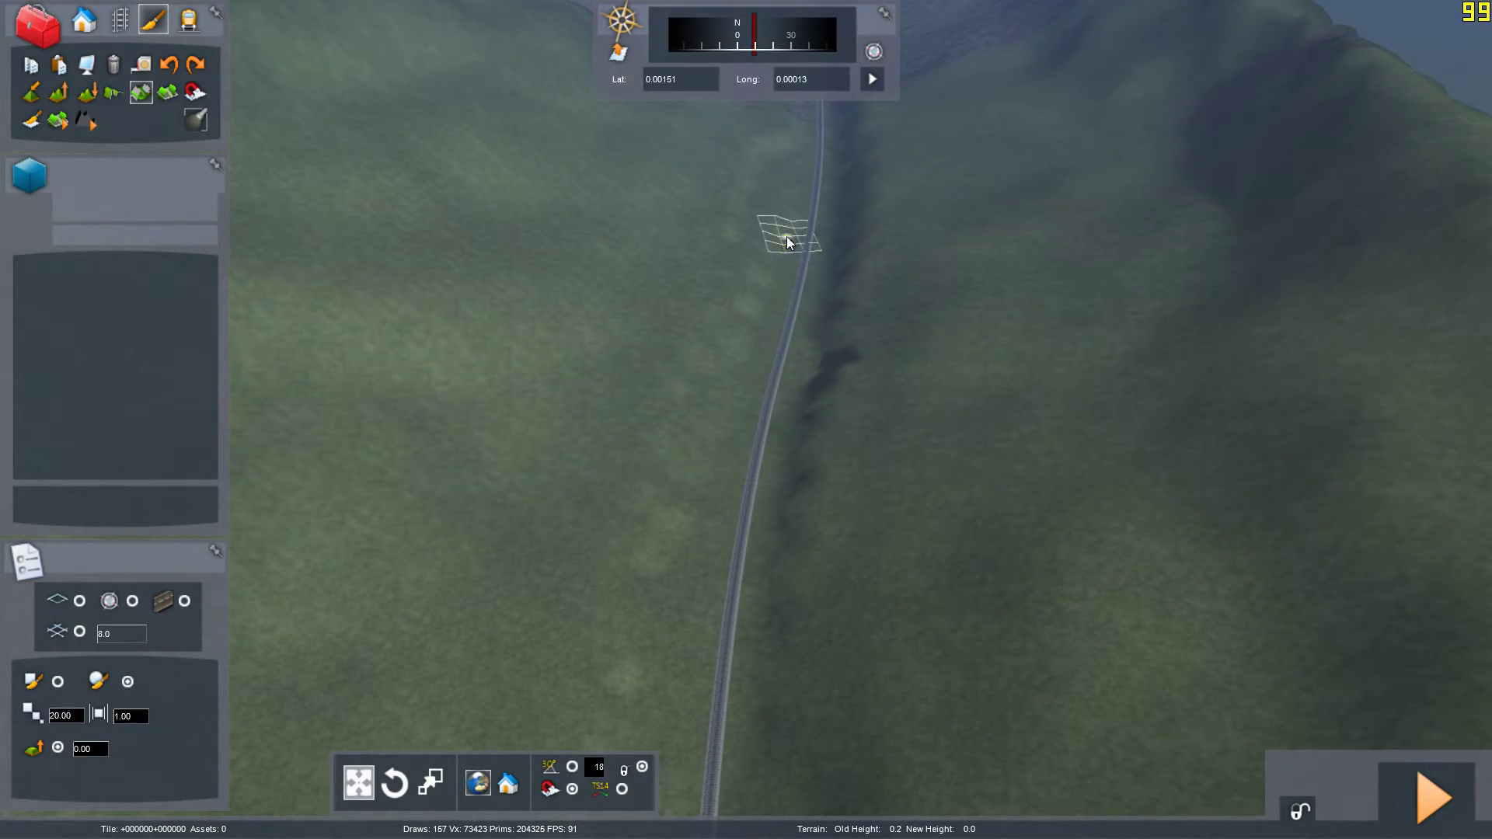
pyautogui.moveTo(757, 307)
pyautogui.mouseDown(button='right')
pyautogui.moveTo(735, 420)
pyautogui.moveTo(747, 288)
pyautogui.moveTo(738, 404)
pyautogui.moveTo(734, 373)
pyautogui.mouseUp(button='right')
pyautogui.scroll(5, 734, 419)
pyautogui.scroll(-5, 734, 373)
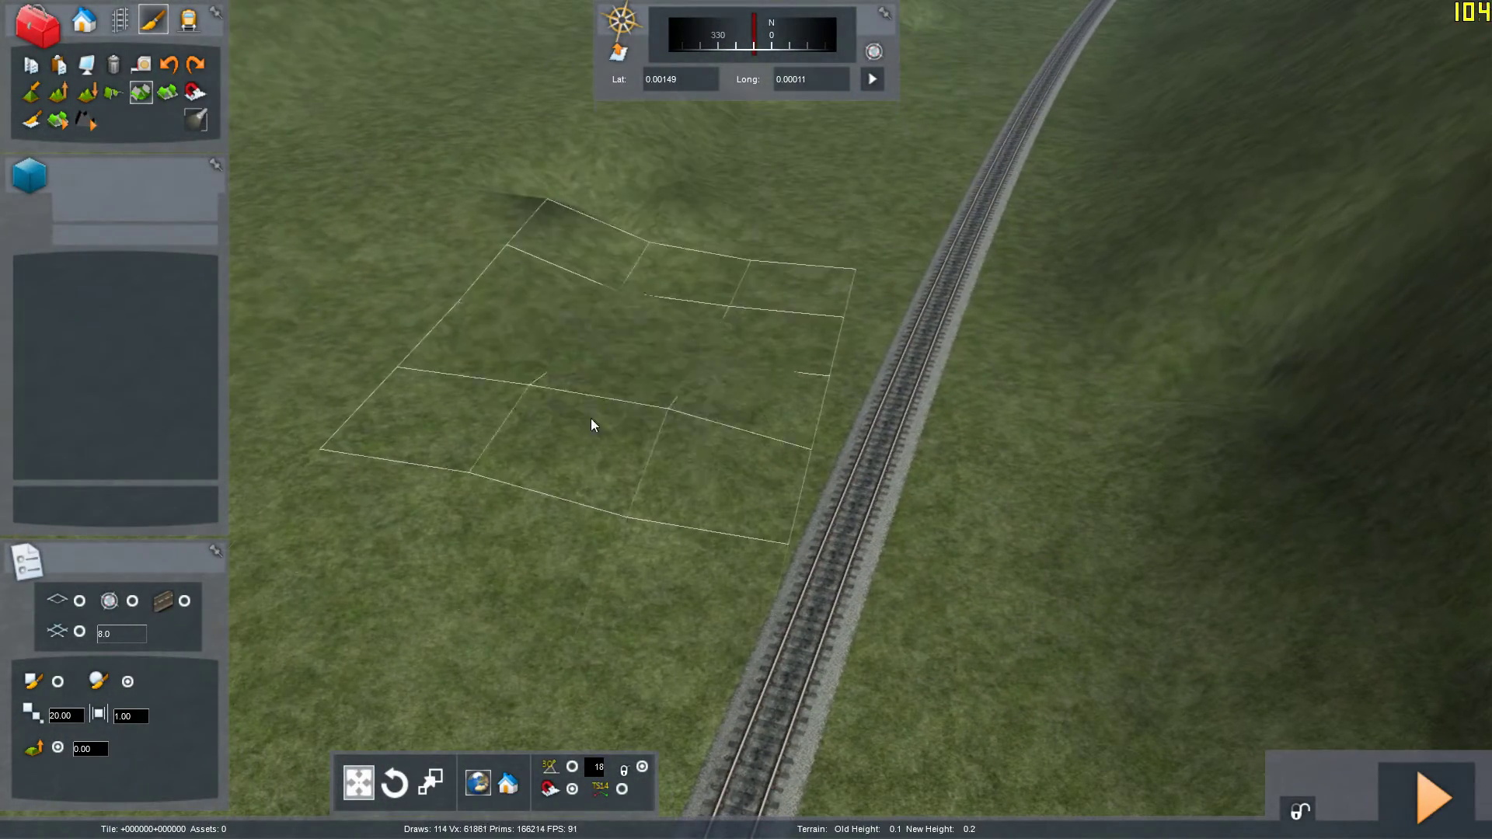
# Smooth the steep edge of the flattened strip beside the track using the size 20 brush
pyautogui.moveTo(585, 211); pyautogui.dragTo(575, 128, button='right')
pyautogui.scroll(4, 645, 183)
pyautogui.moveTo(575, 441); pyautogui.dragTo(642, 423, button='right')
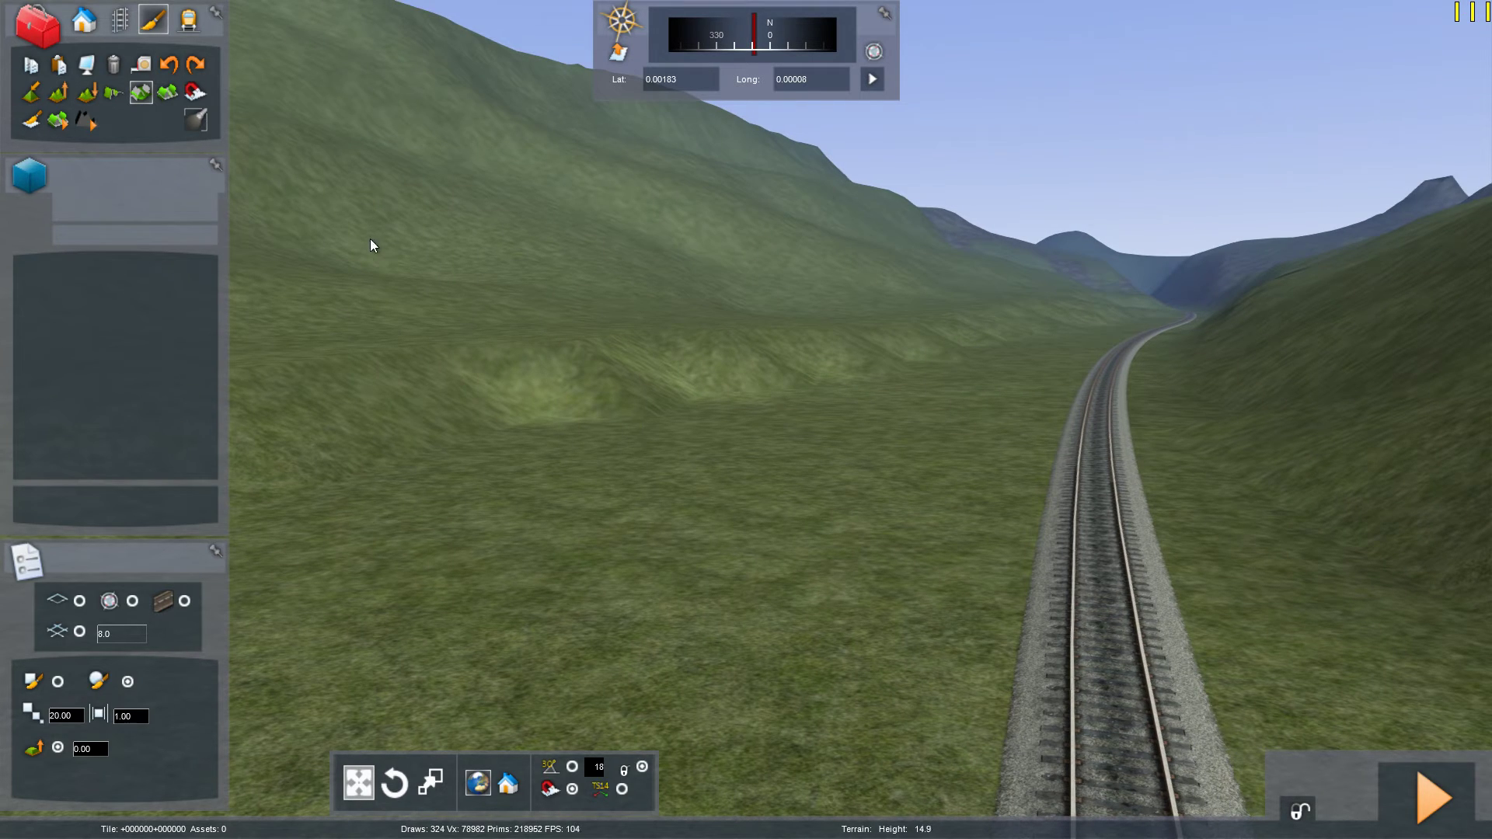
pyautogui.click(118, 90)
pyautogui.scroll(4, 556, 500)
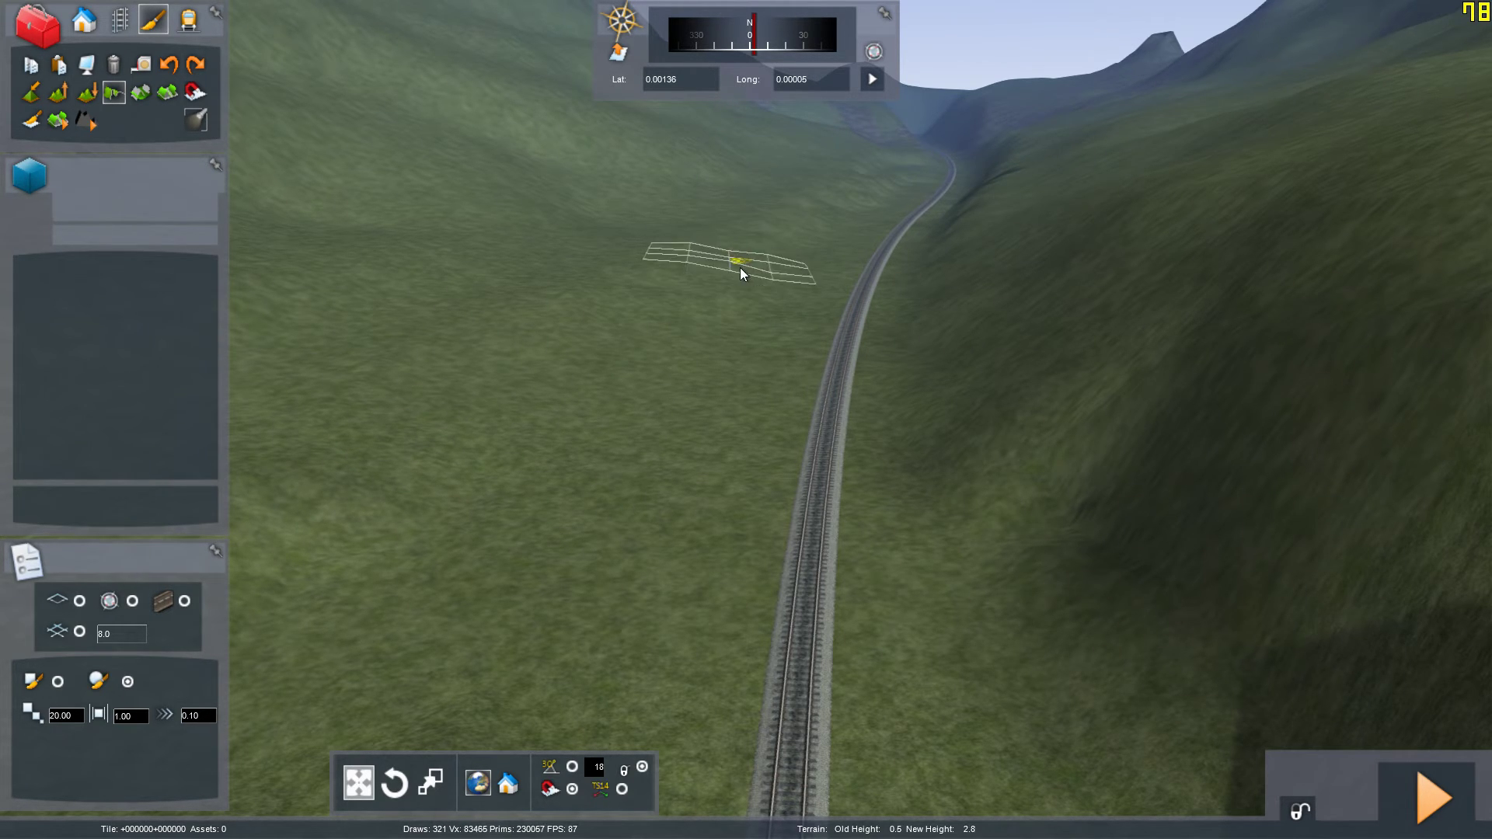
# Conform the terrain to the partly buried track section further up the valley so the ground meets the trackbed
pyautogui.scroll(-5, 740, 268)
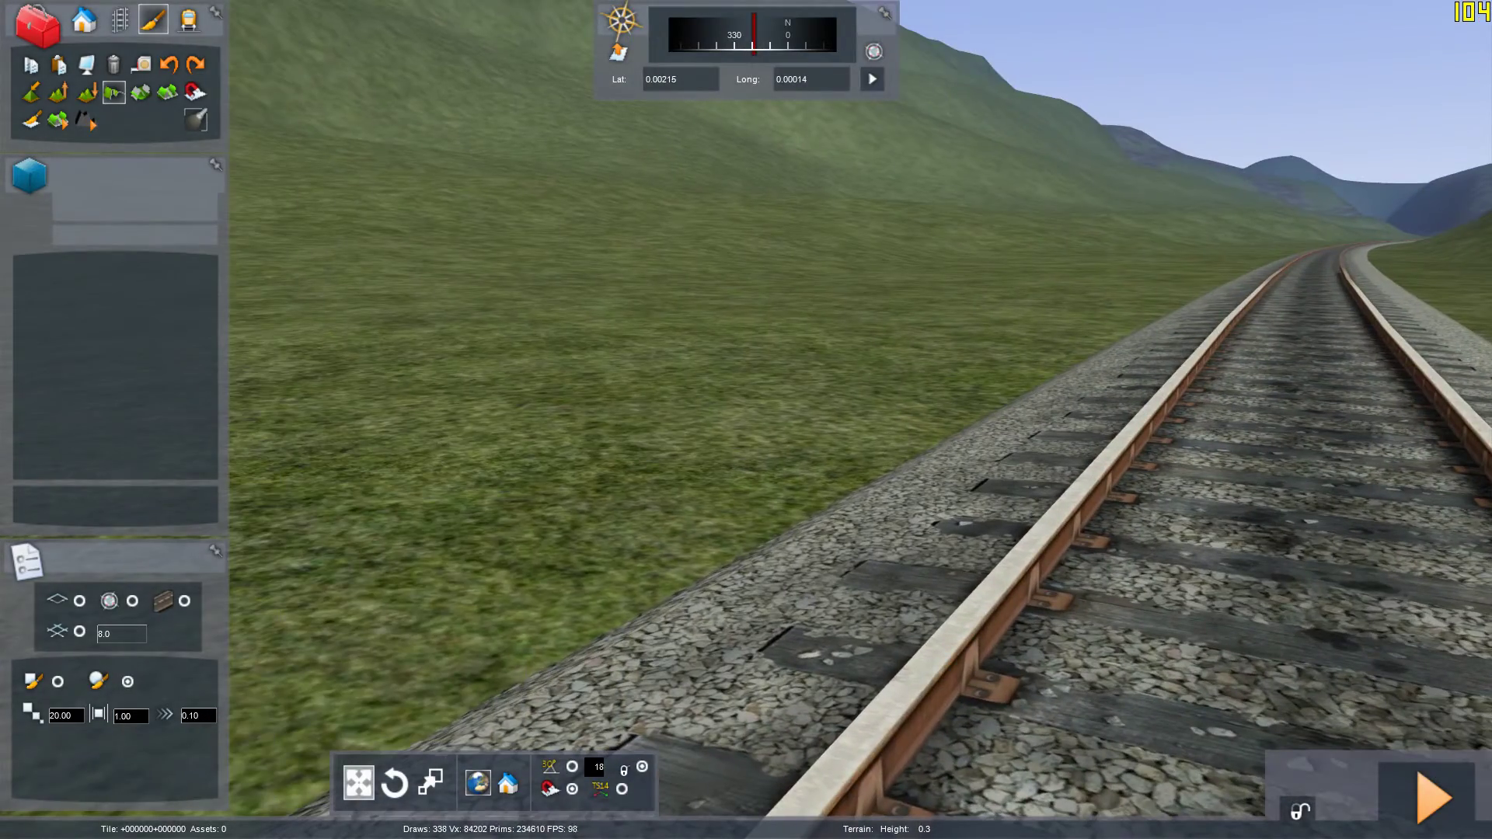
pyautogui.moveTo(746, 420); pyautogui.dragTo(883, 416, button='right')
pyautogui.press('Up')
pyautogui.press('Up')
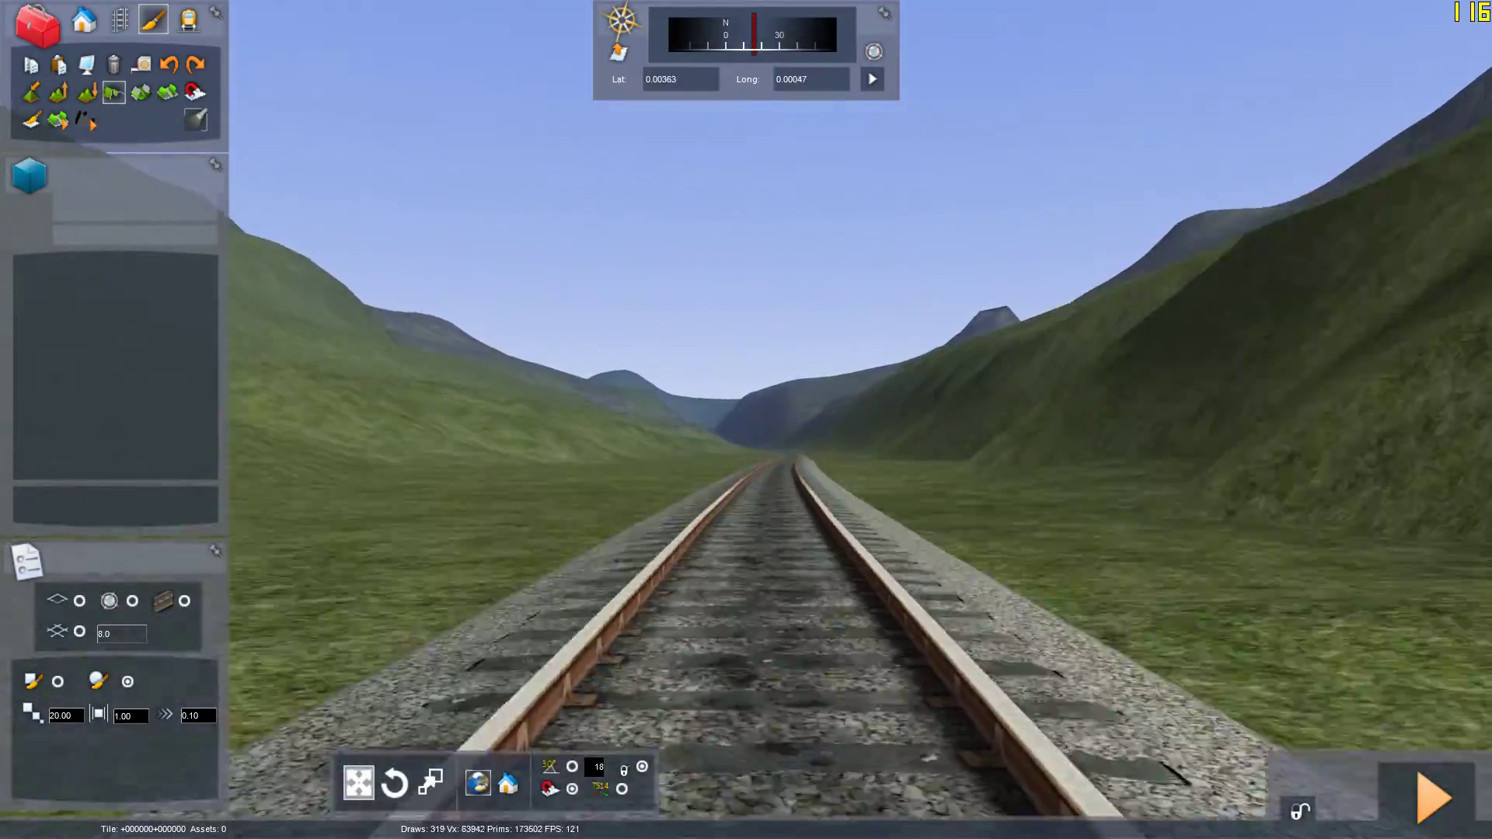
pyautogui.press('Up')
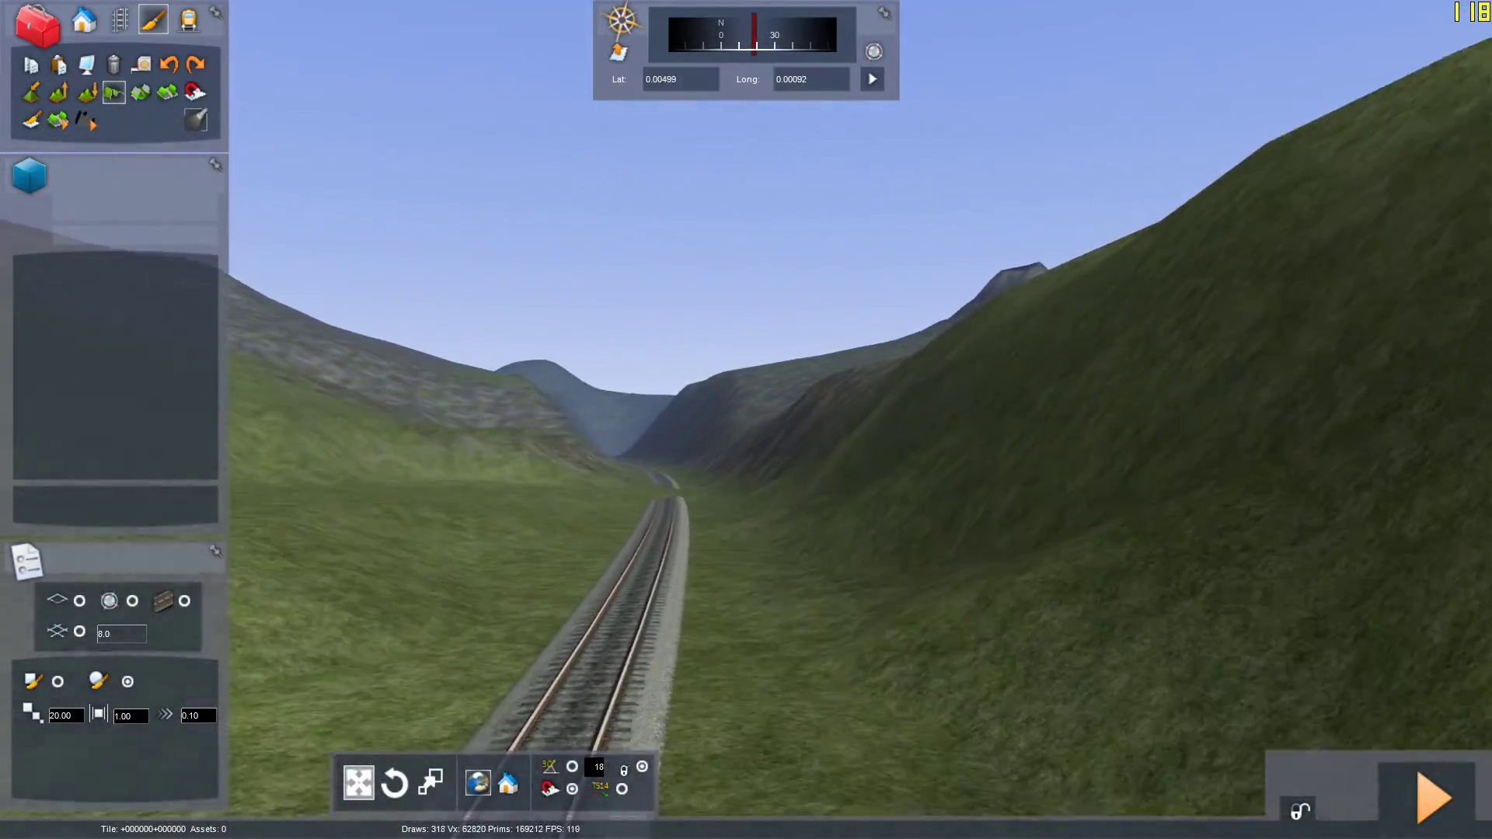
pyautogui.press('Up')
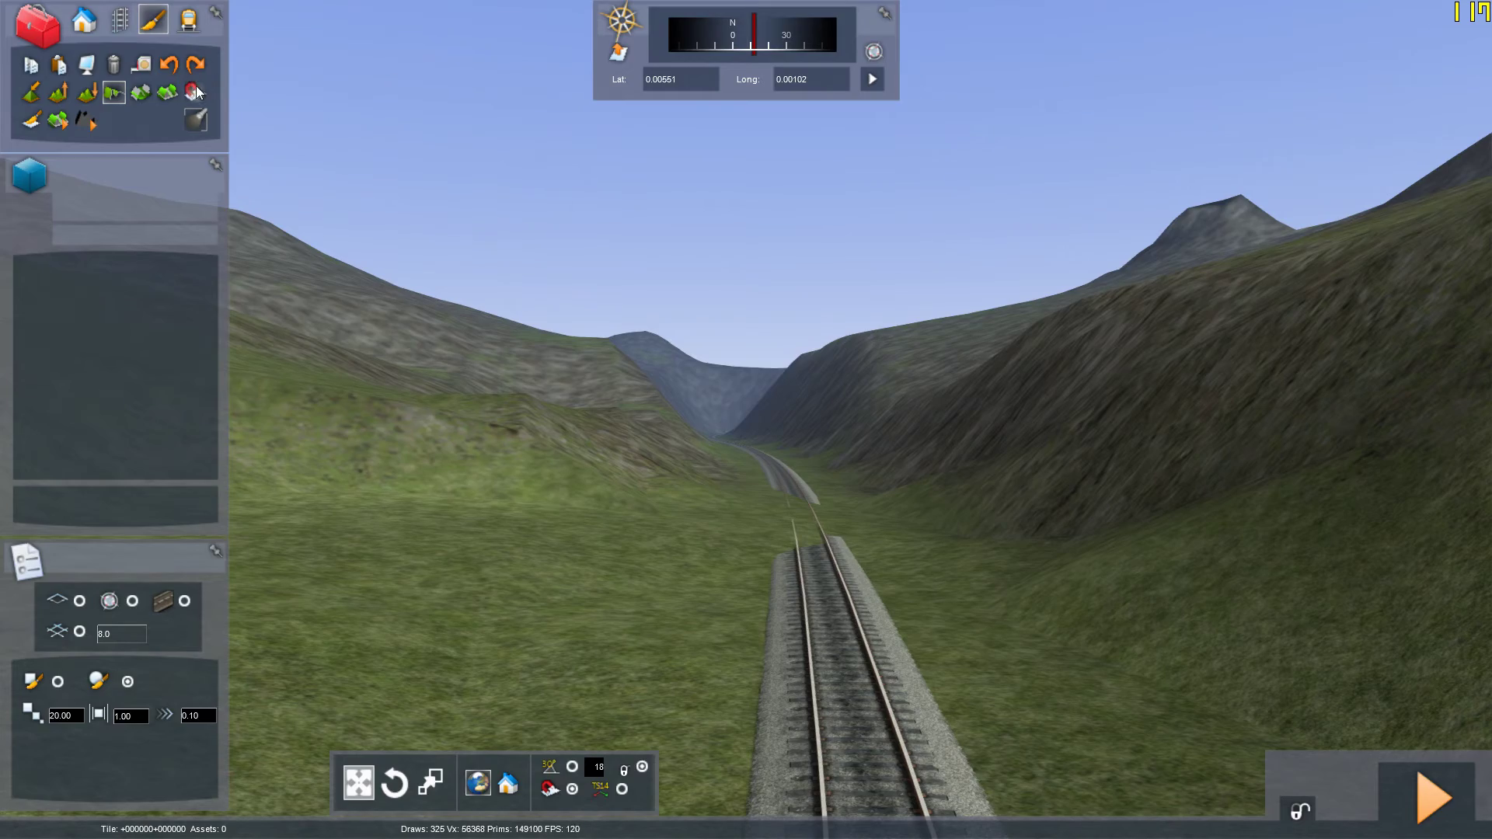
pyautogui.click(194, 93)
pyautogui.click(769, 506)
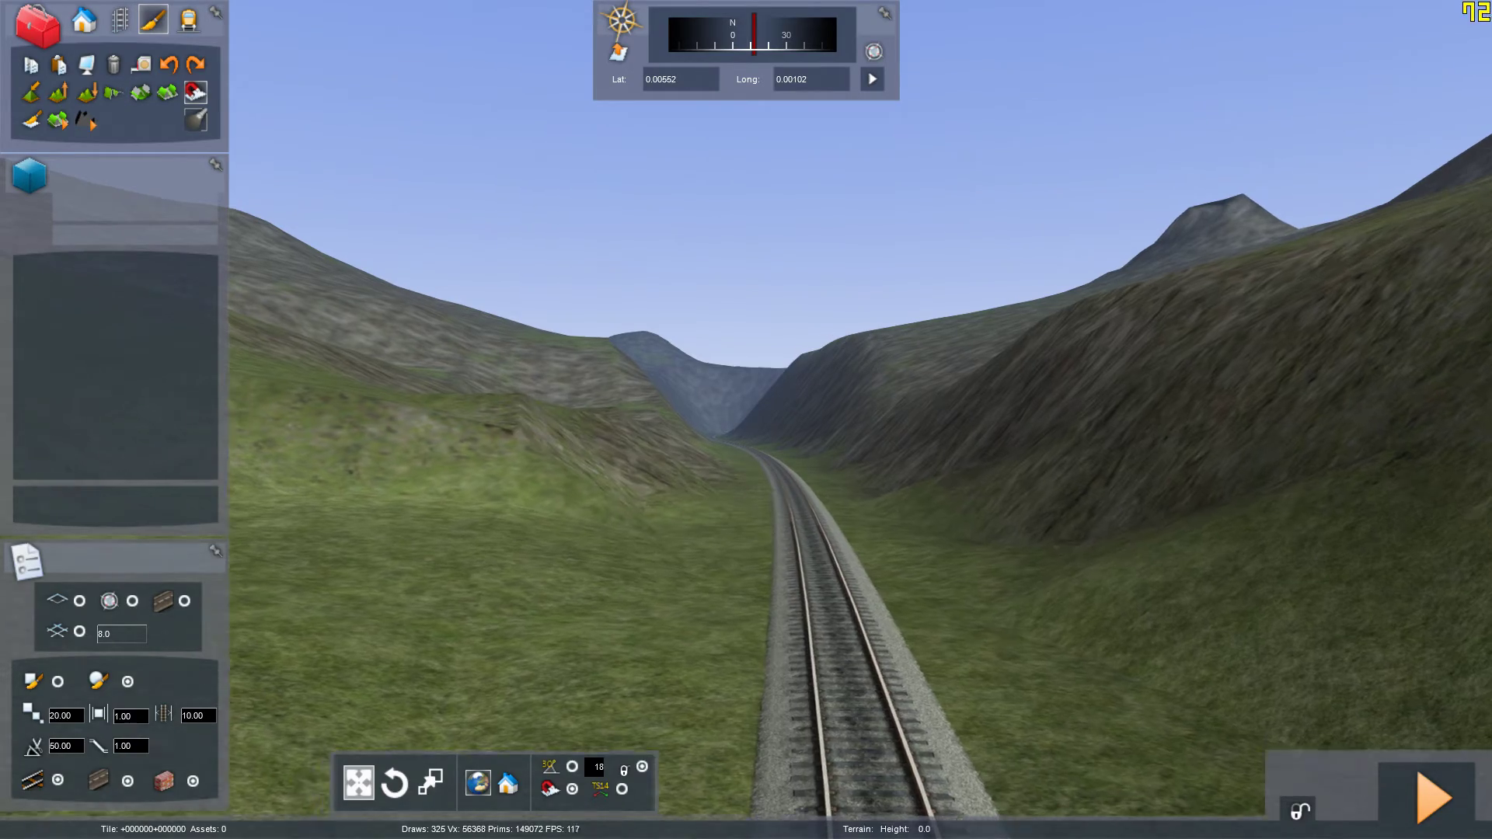
# Inspect the track and surrounding hills up the valley, then back along the line in the opposite direction
pyautogui.press('Up')
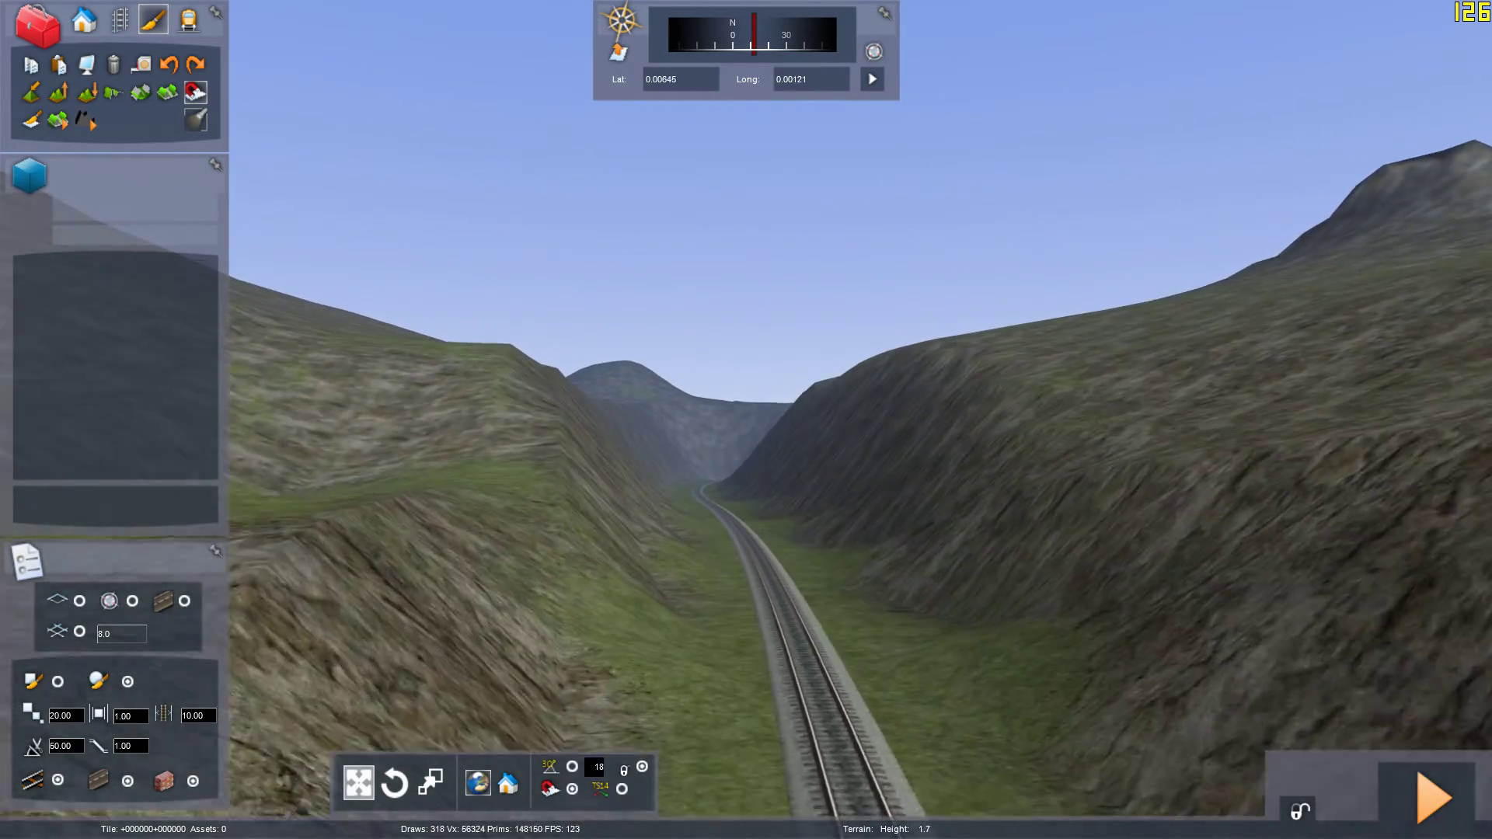
pyautogui.press('Up')
pyautogui.moveTo(746, 419); pyautogui.dragTo(1275, 419, button='right')
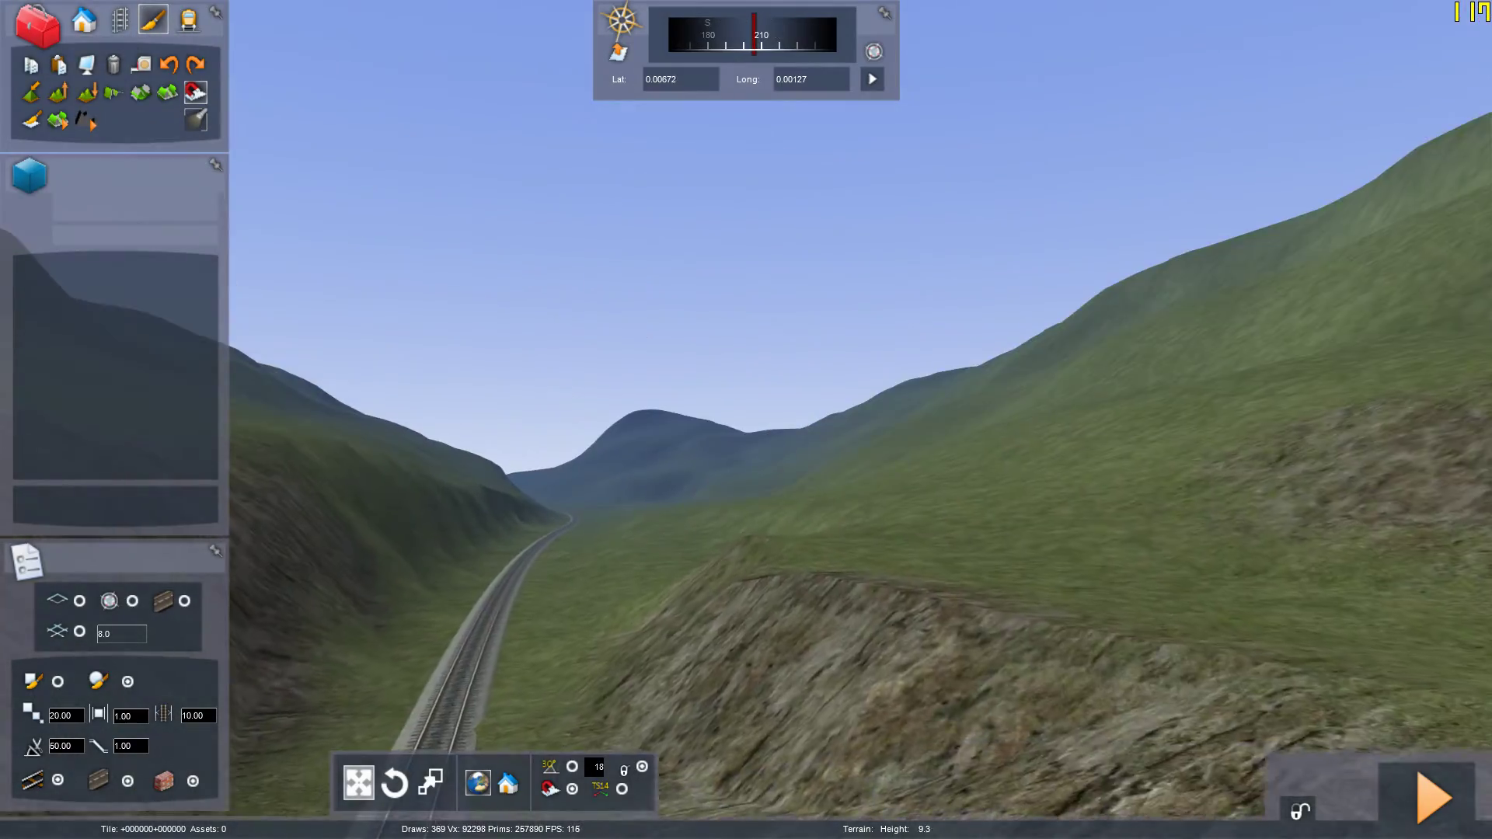
pyautogui.press('Up')
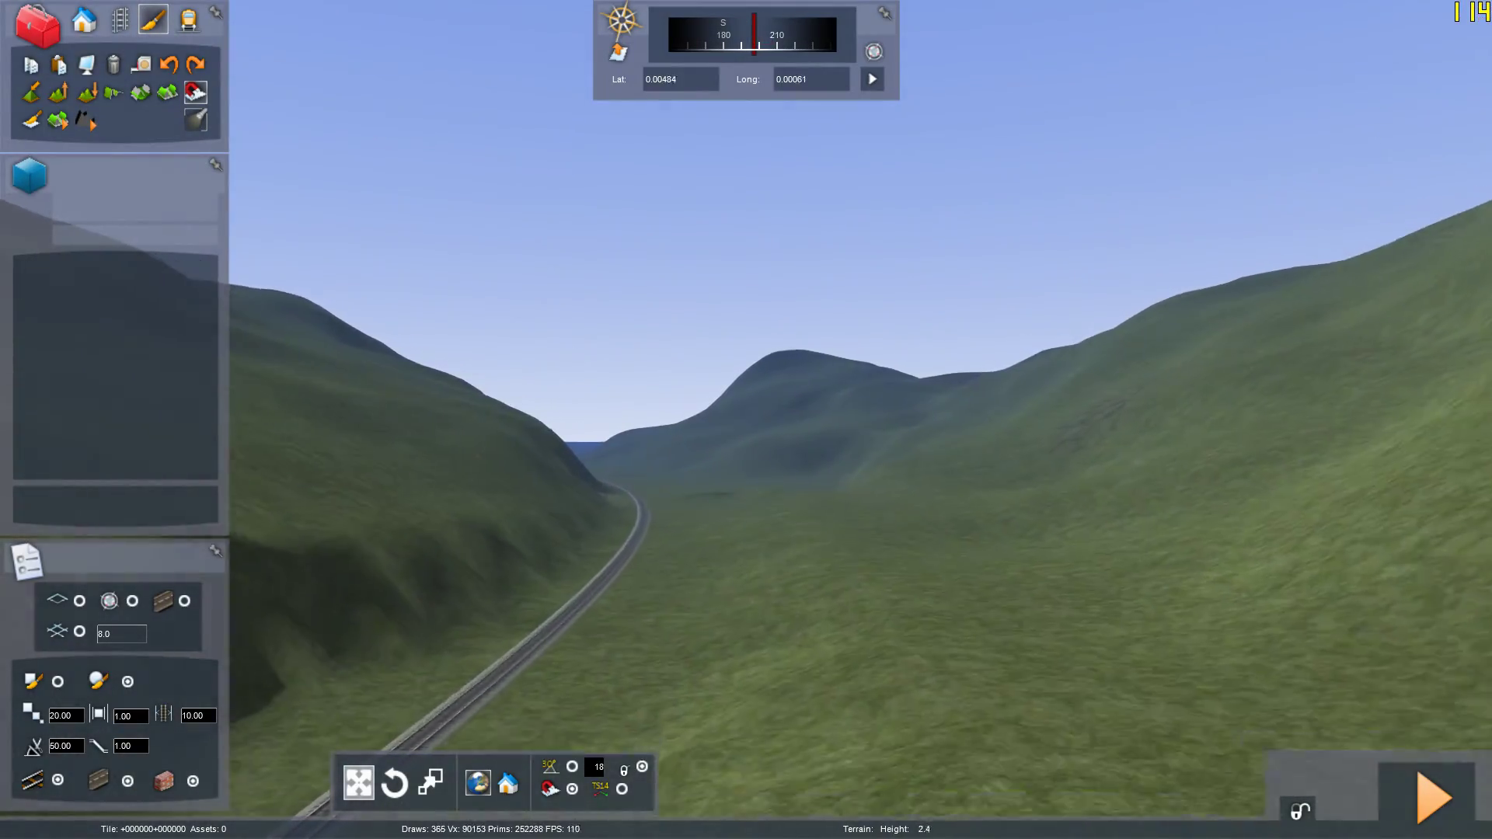
pyautogui.press('Up')
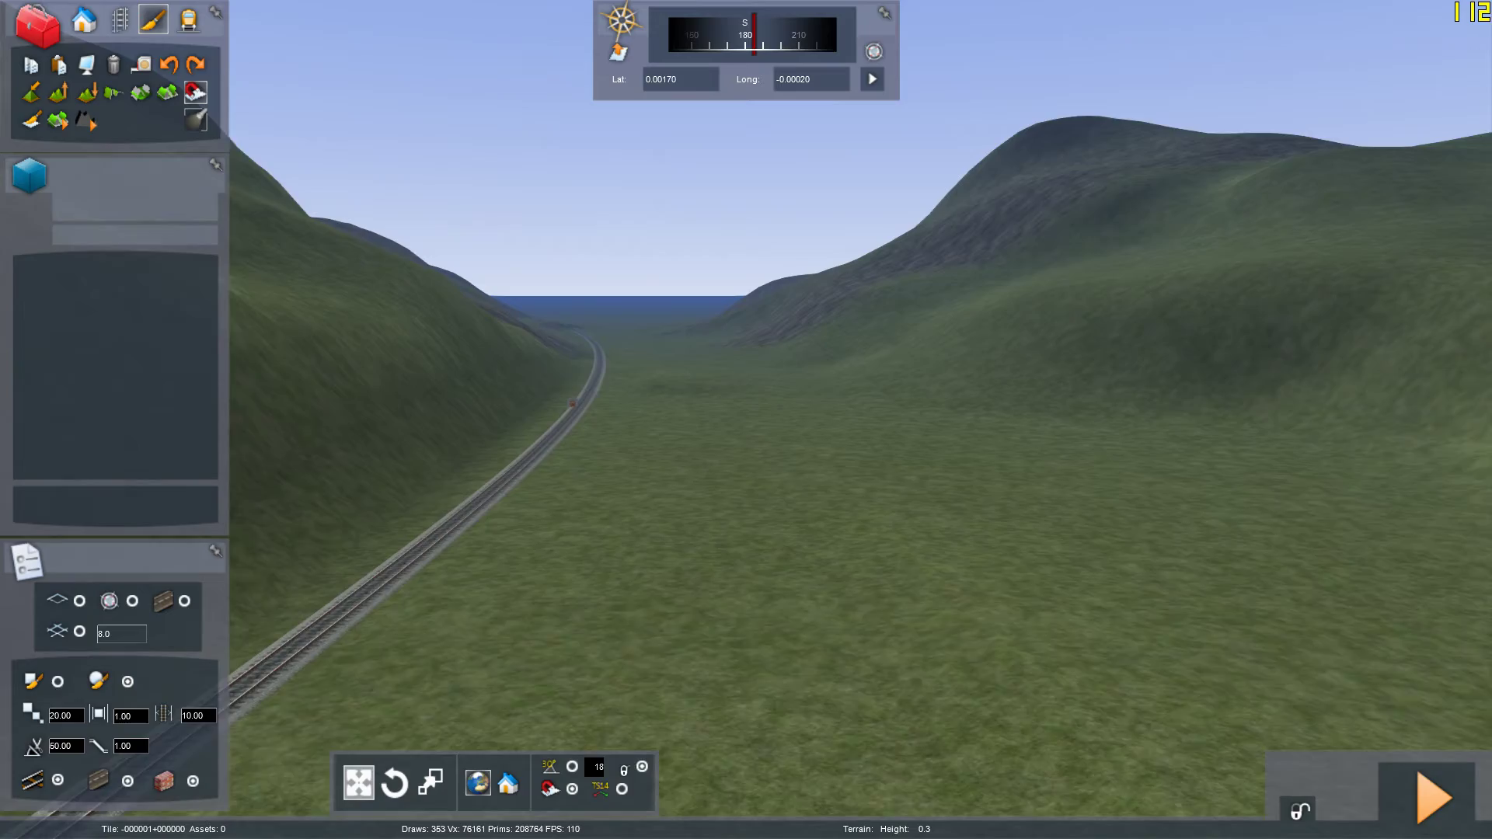
pyautogui.press('Up')
pyautogui.moveTo(754, 529); pyautogui.dragTo(551, 579, button='right')
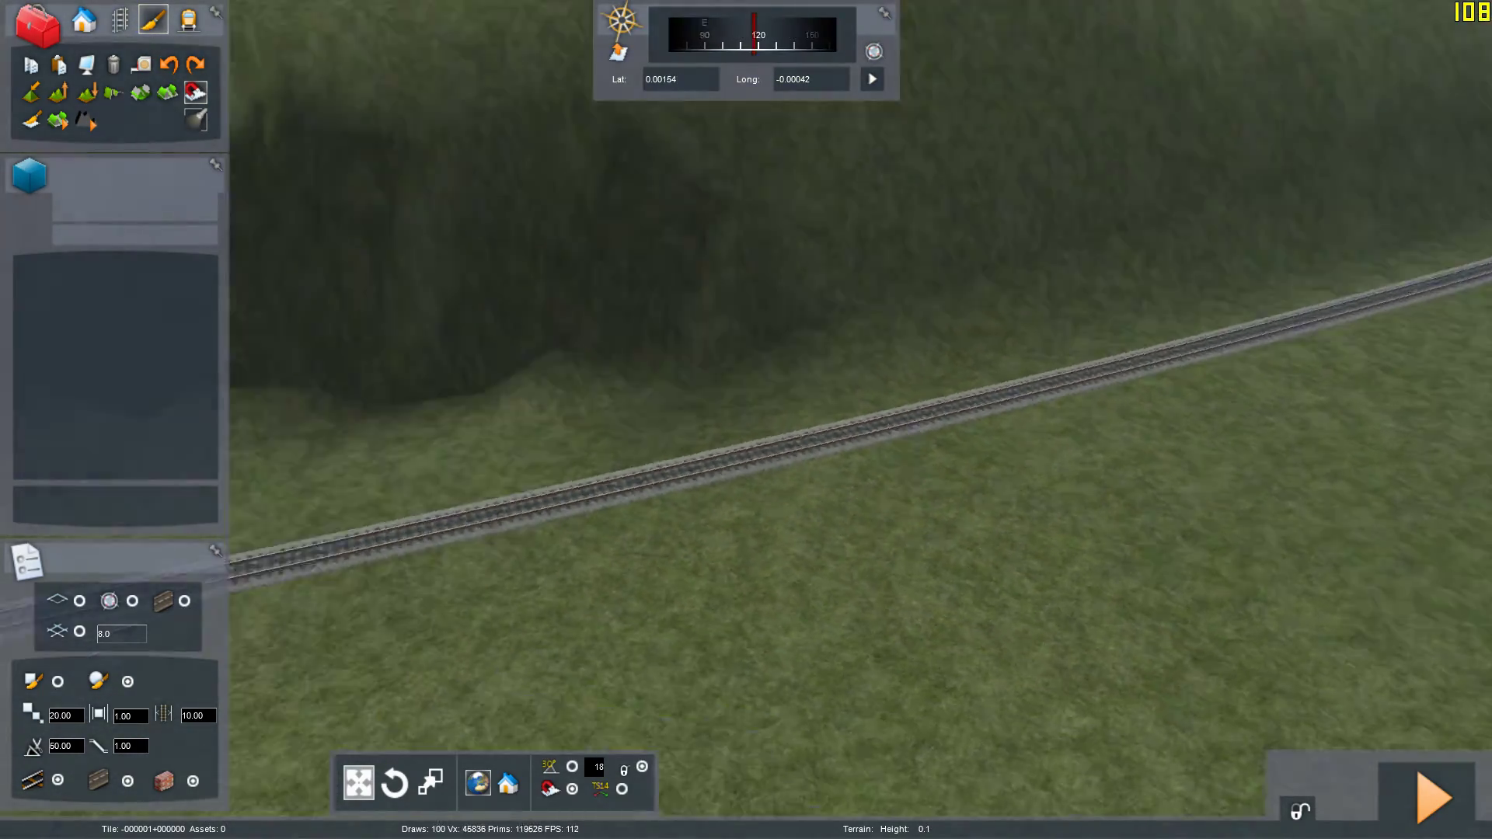
# Save the changes to the route
pyautogui.press('Left')
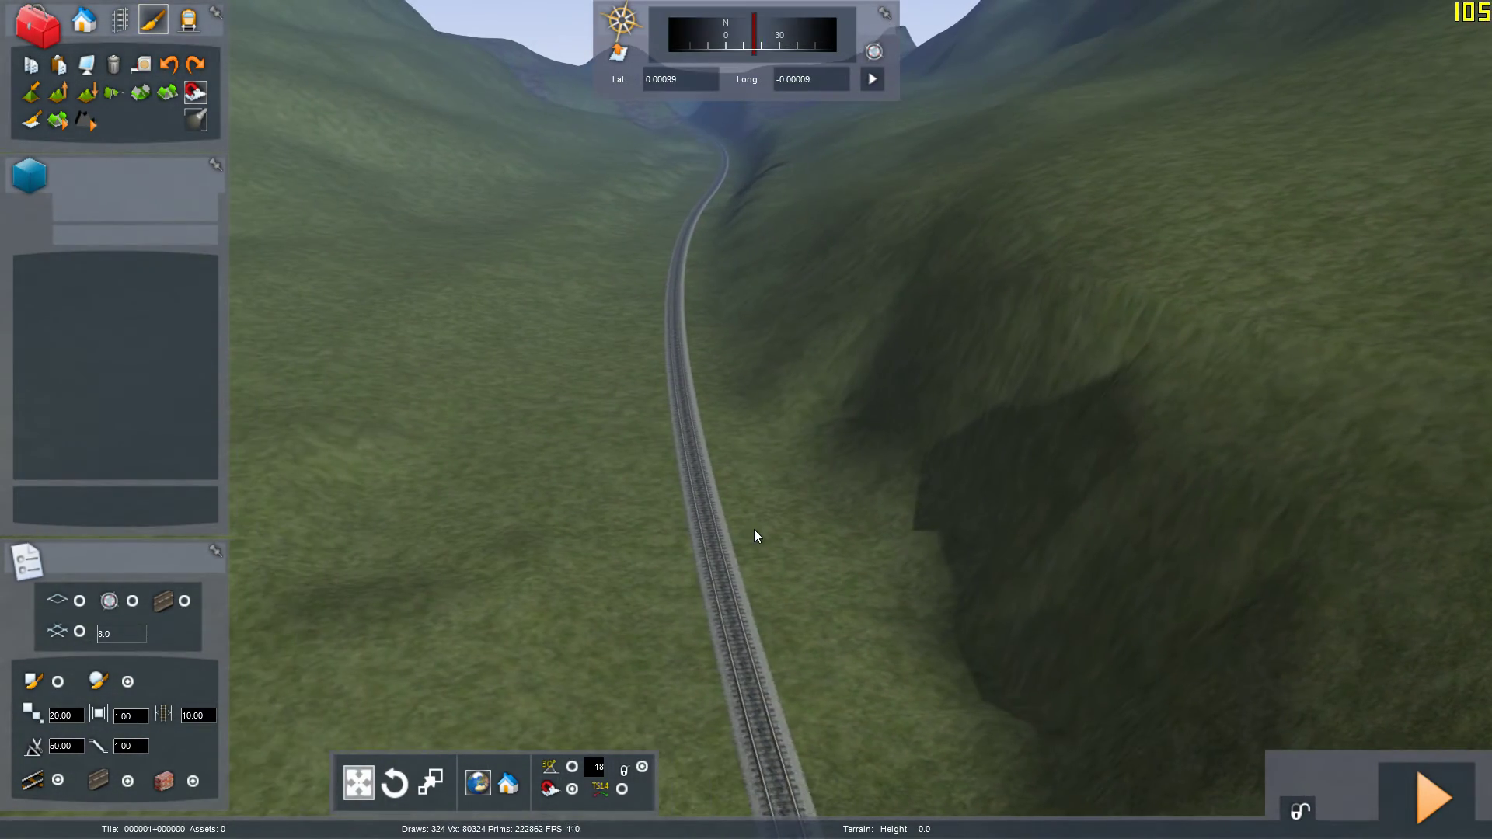
pyautogui.press('F2')
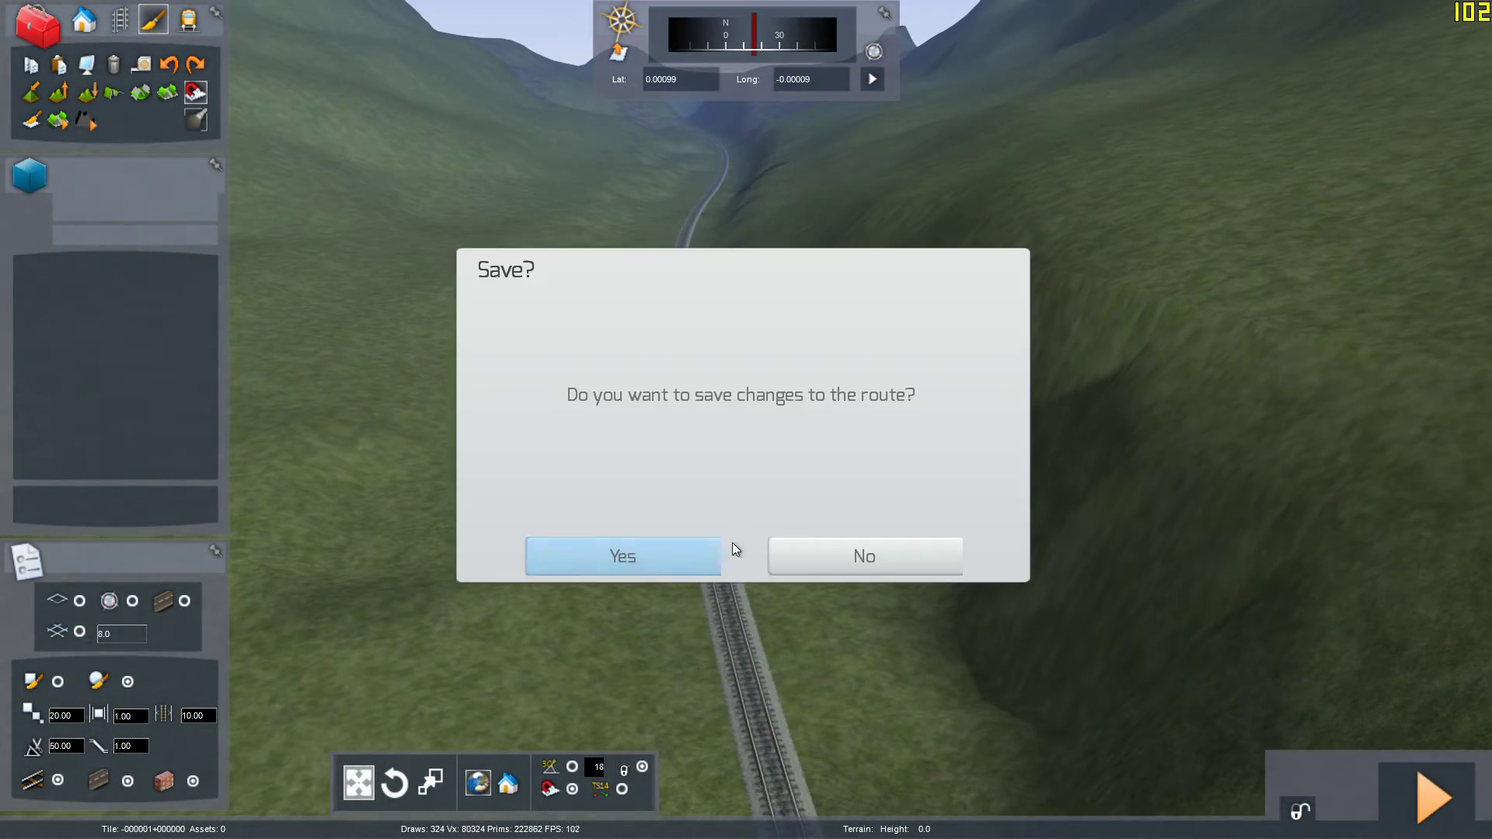
pyautogui.click(604, 565)
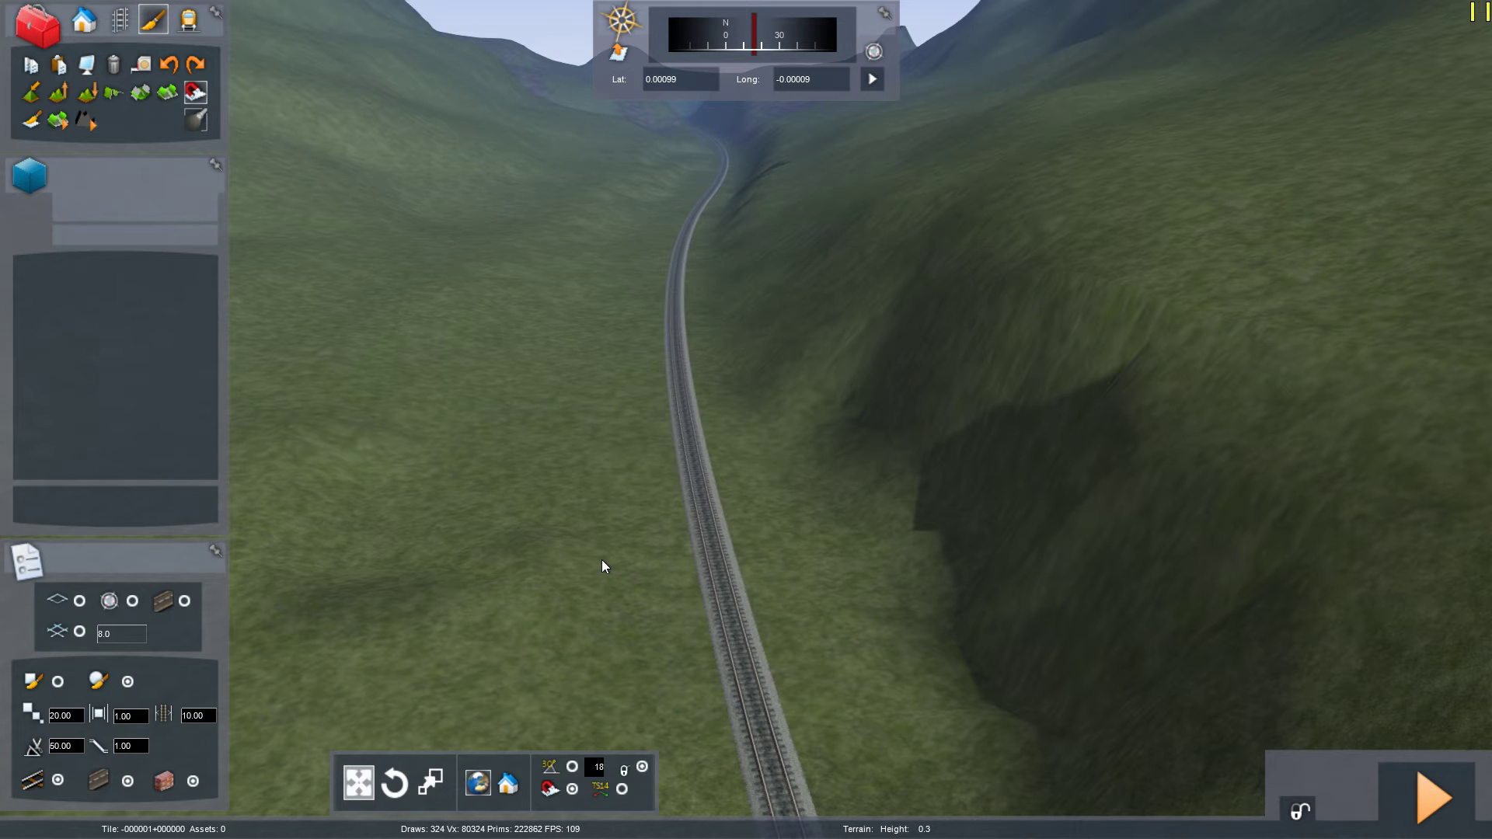
# Examine the sculpted hillsides, flat valley floor and trackbed from close up and above along the curve
pyautogui.moveTo(749, 543); pyautogui.dragTo(751, 538, button='right')
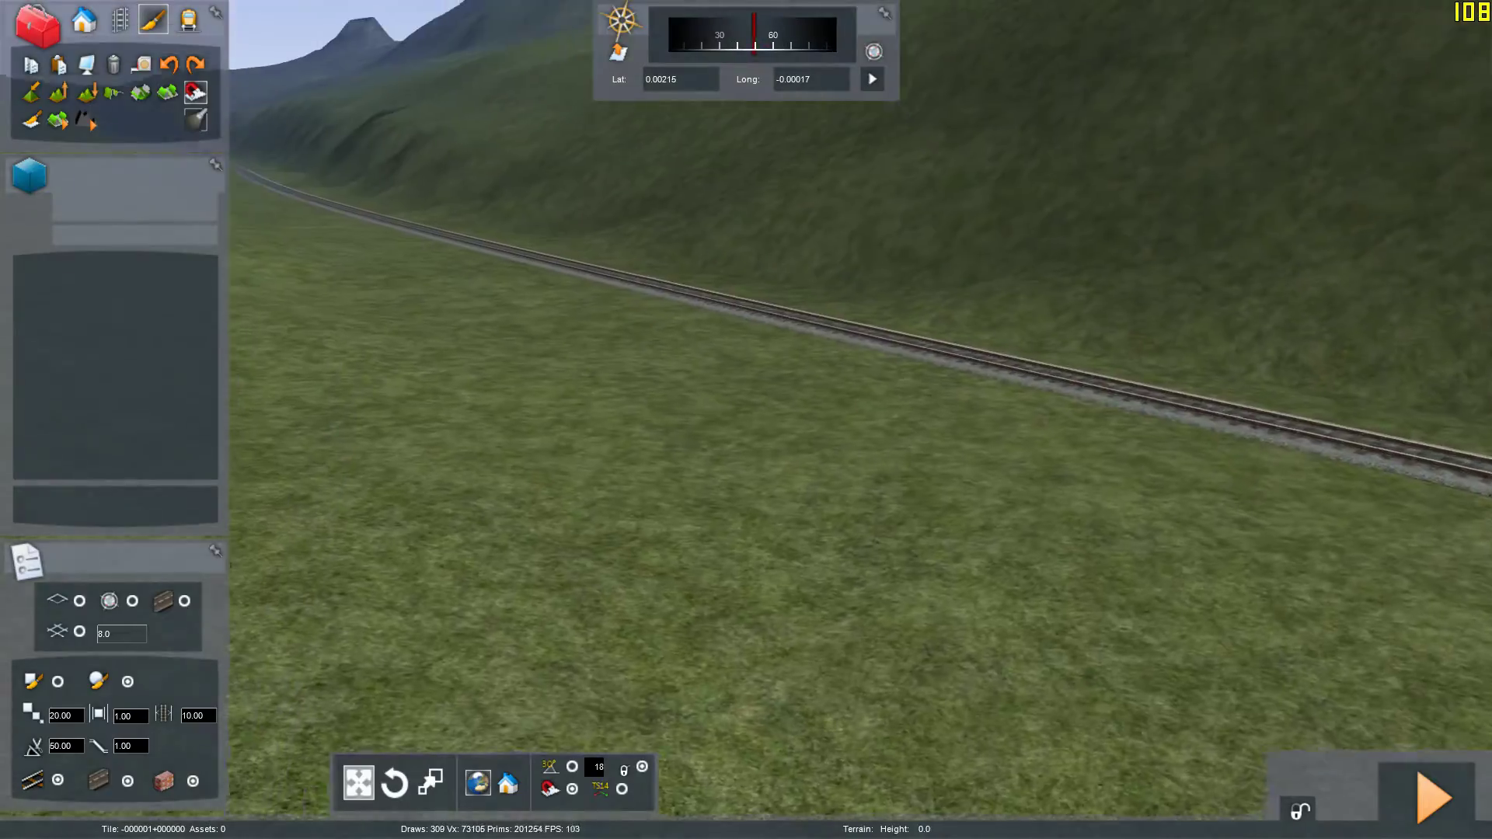
pyautogui.moveTo(746, 419); pyautogui.dragTo(450, 393, button='right')
pyautogui.press('Right')
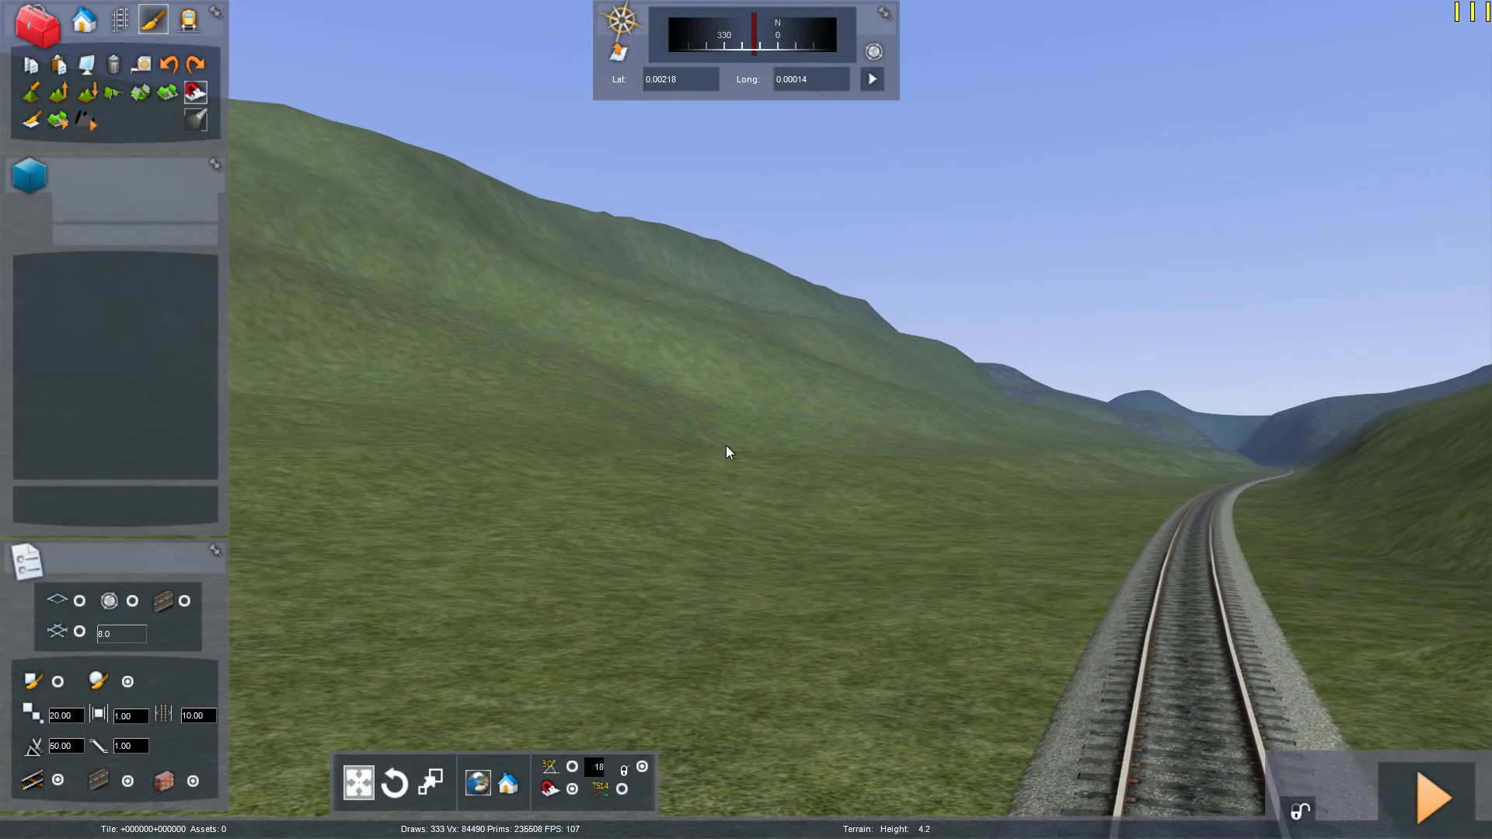
pyautogui.moveTo(862, 546); pyautogui.dragTo(987, 546, button='right')
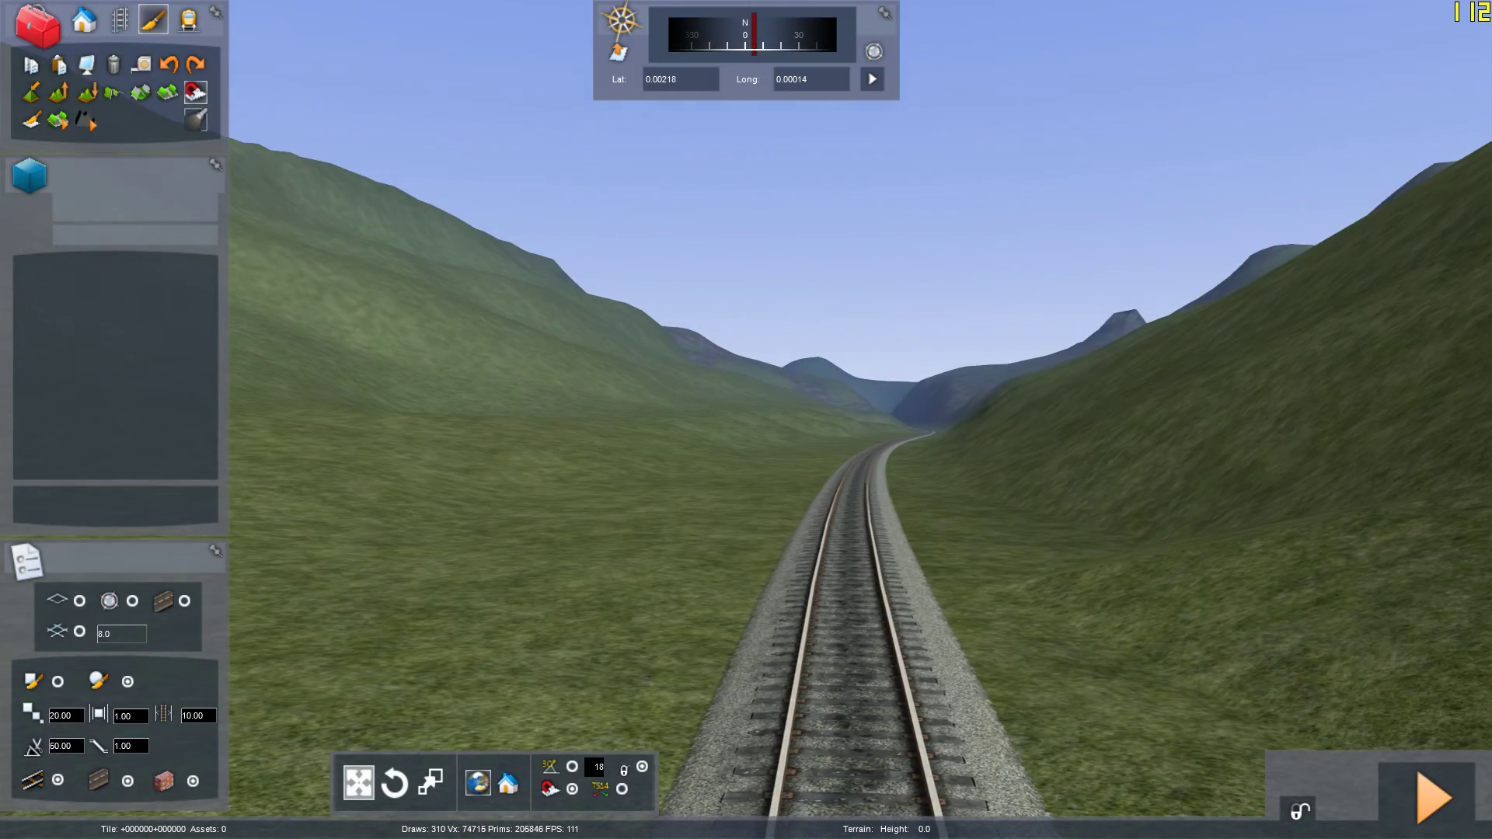
pyautogui.moveTo(814, 538); pyautogui.dragTo(823, 684, button='right')
pyautogui.scroll(-15, 813, 538)
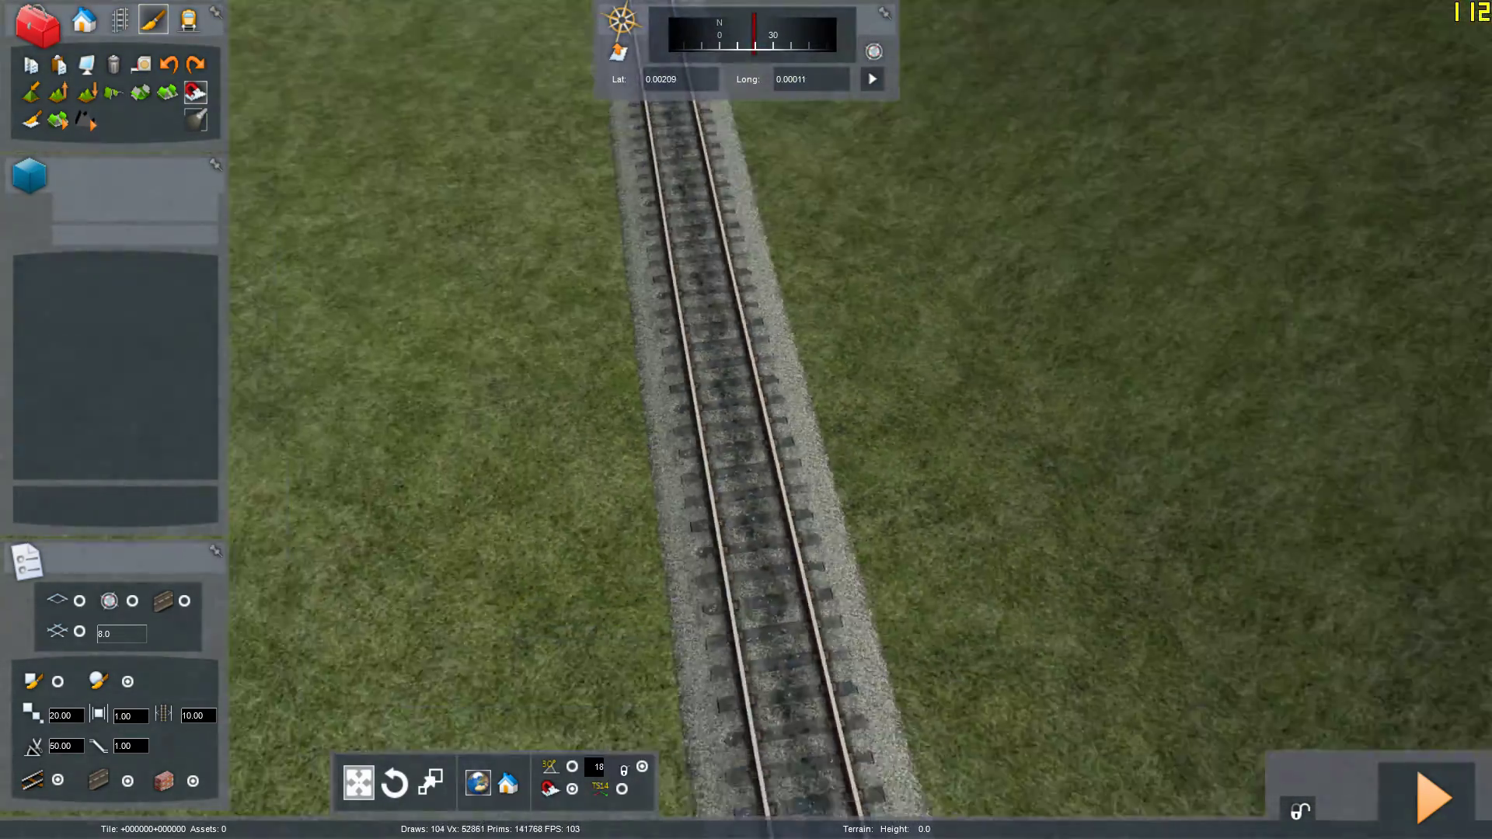
pyautogui.scroll(-5, 813, 538)
pyautogui.moveTo(813, 538); pyautogui.dragTo(1205, 531, button='right')
pyautogui.scroll(10, 813, 538)
pyautogui.scroll(4, 813, 538)
pyautogui.press('Right')
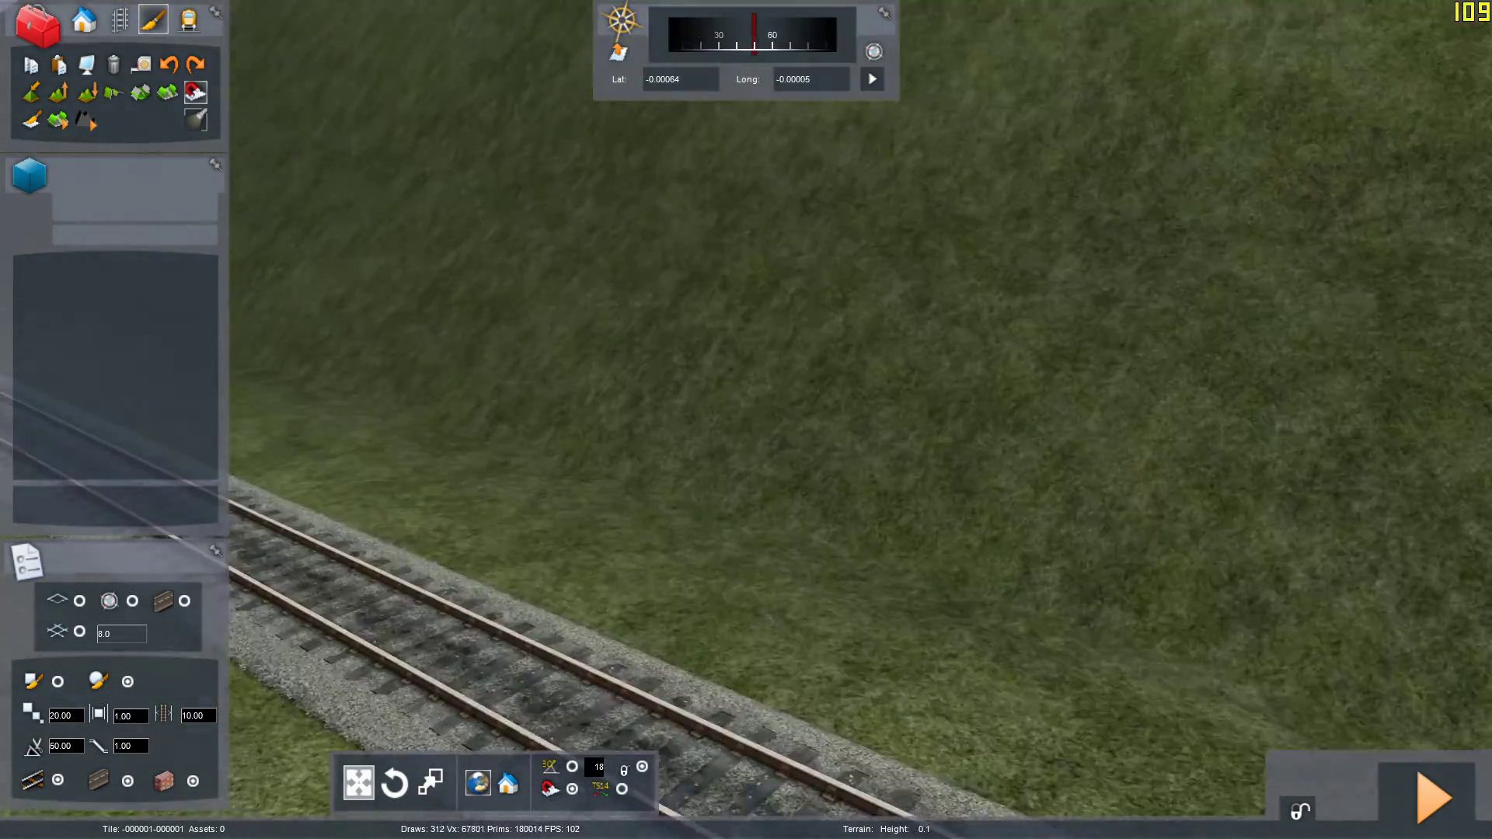
pyautogui.press('Up')
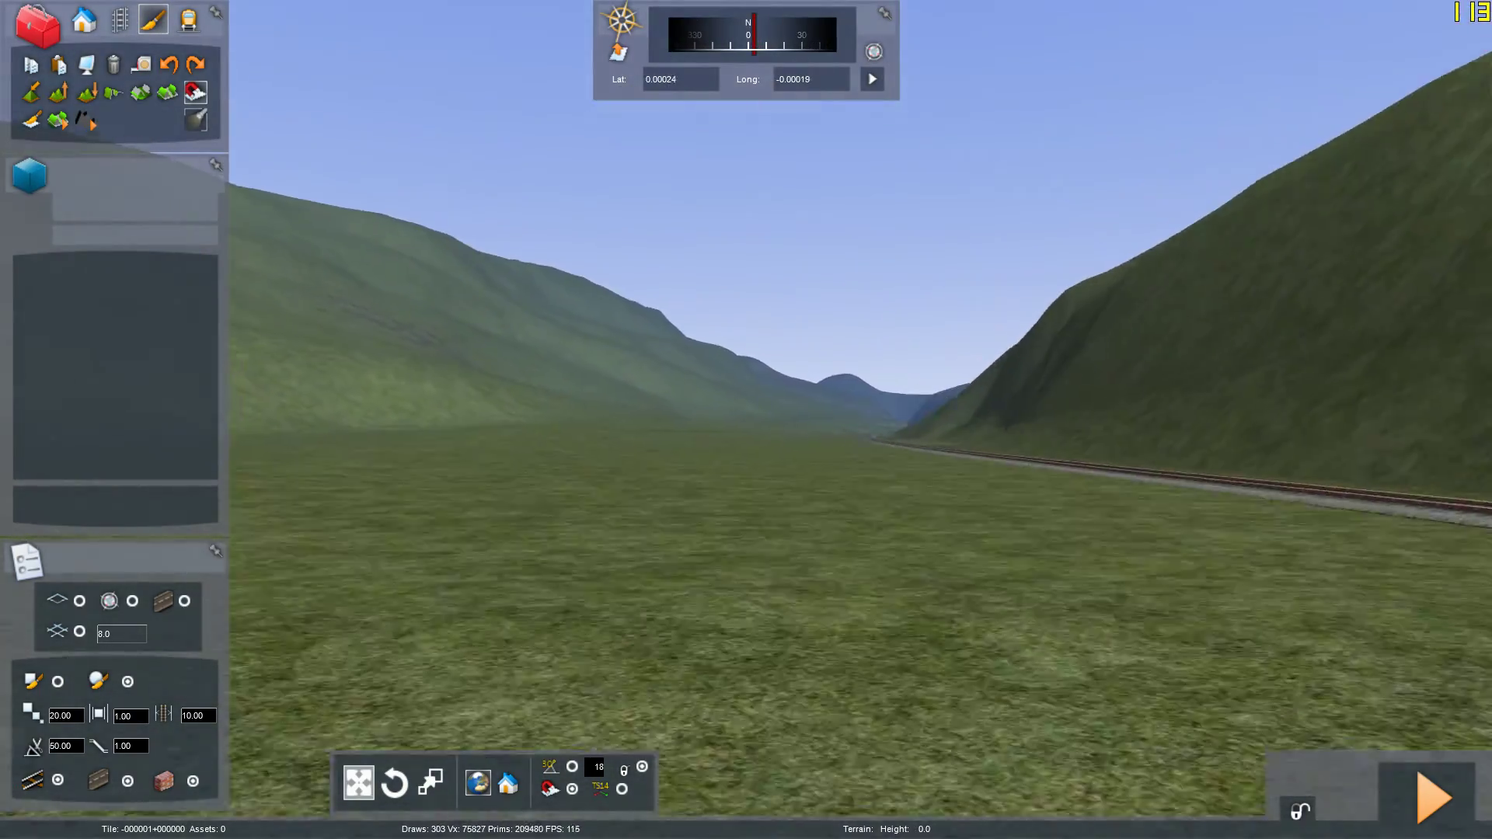
pyautogui.press('Up')
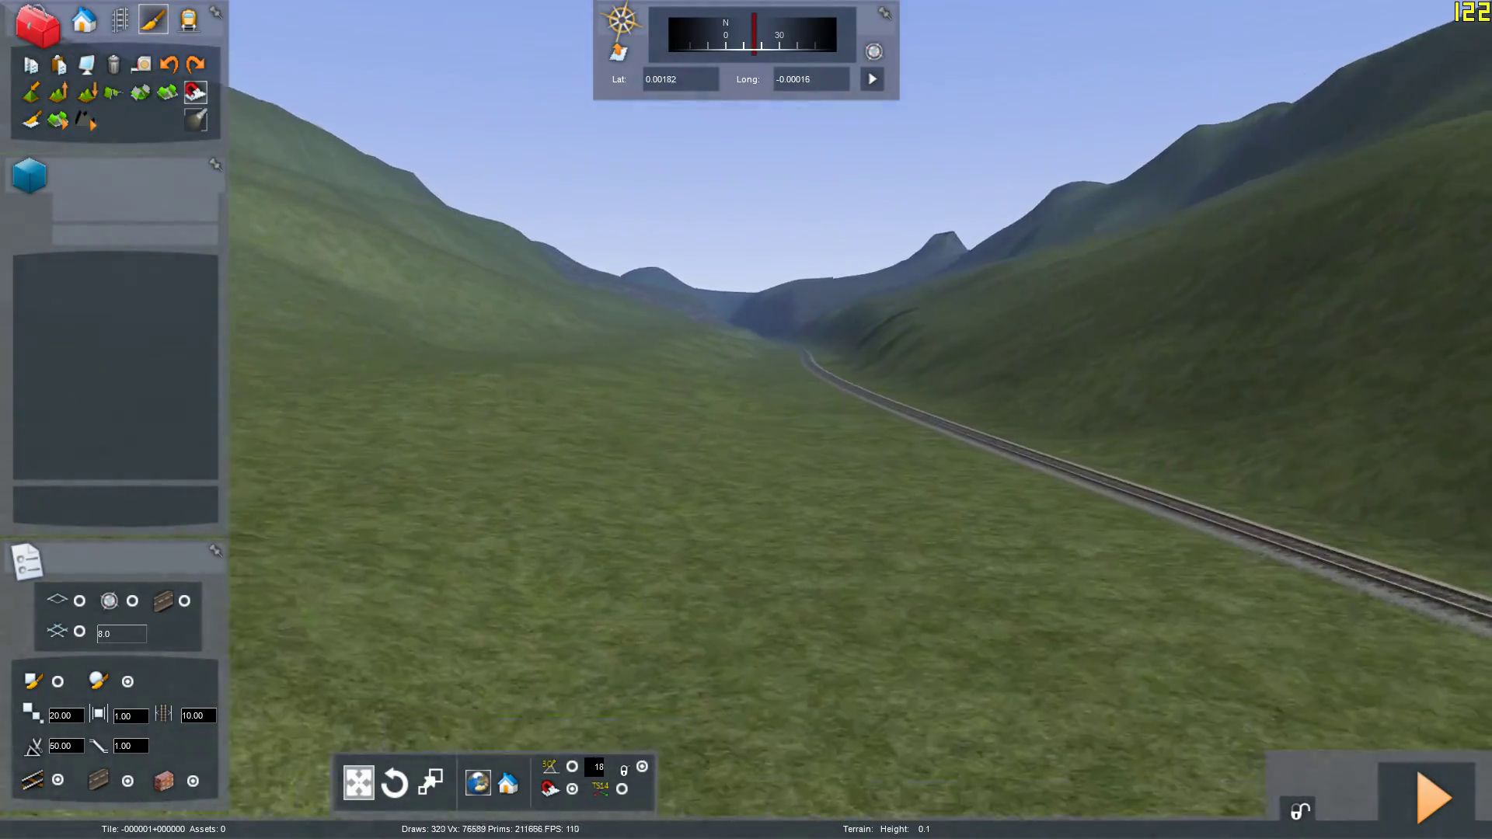